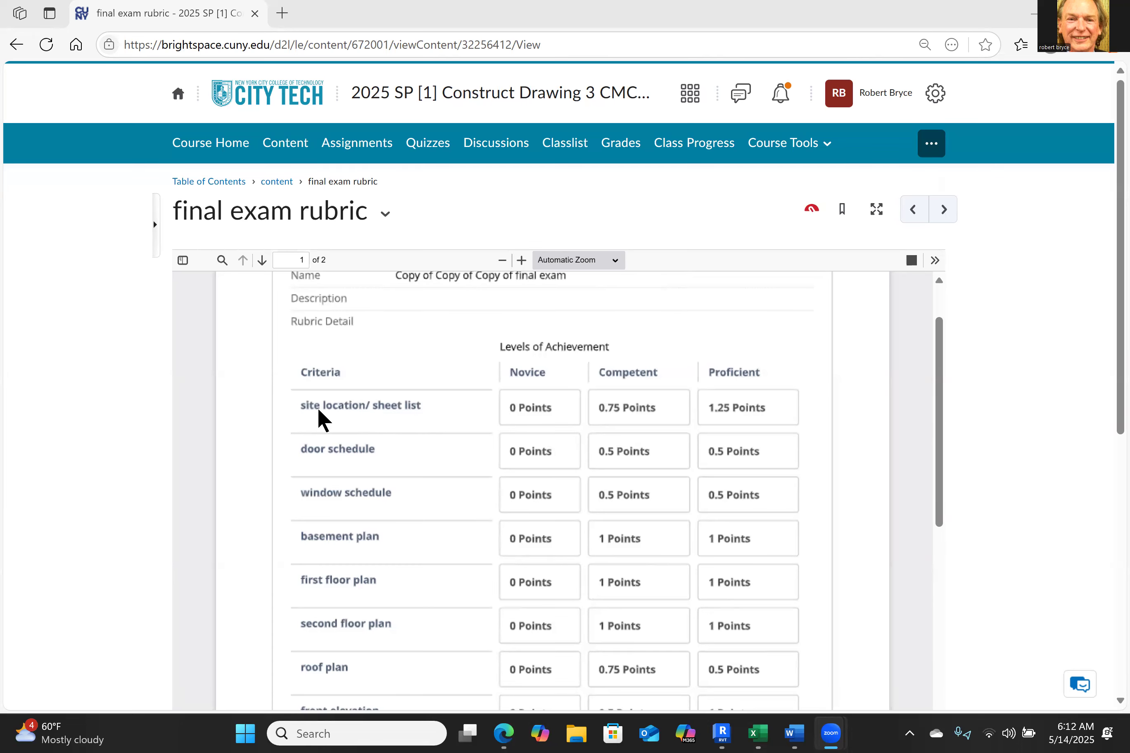
Step: Review the final exam rubric's criteria and point levels, from site location/sheet list through section 5
scroll(382, 486, "down", 2)
scroll(380, 481, "down", 5)
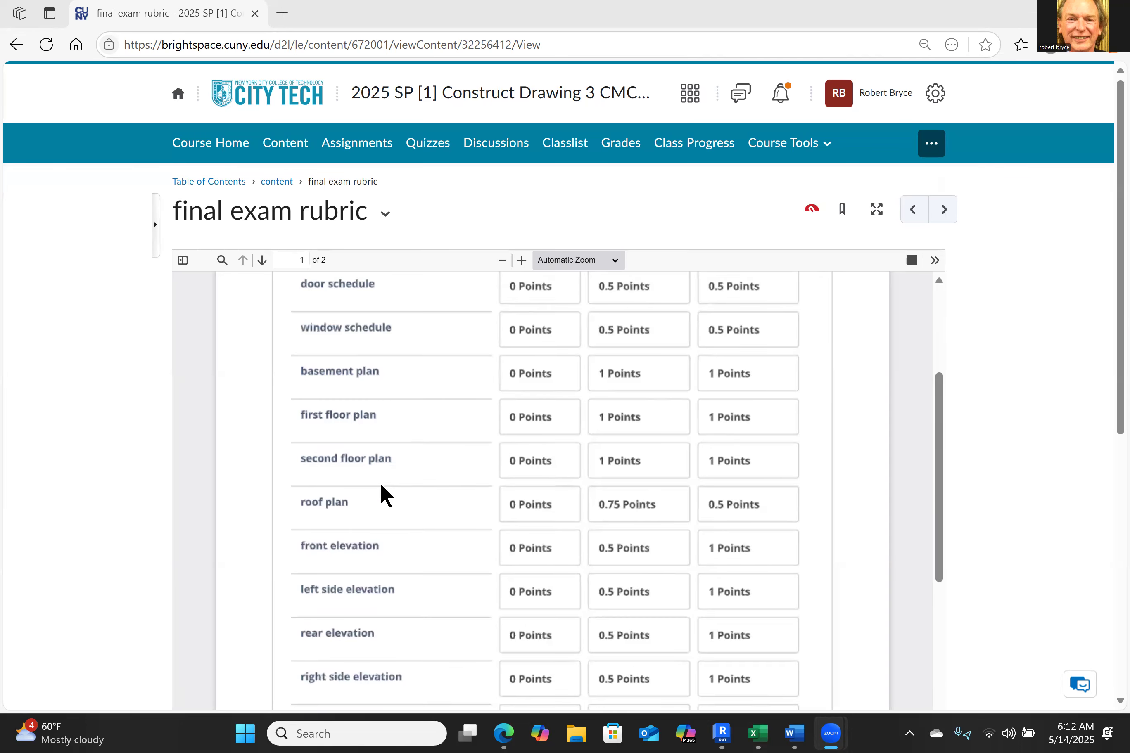
scroll(378, 492, "up", 9)
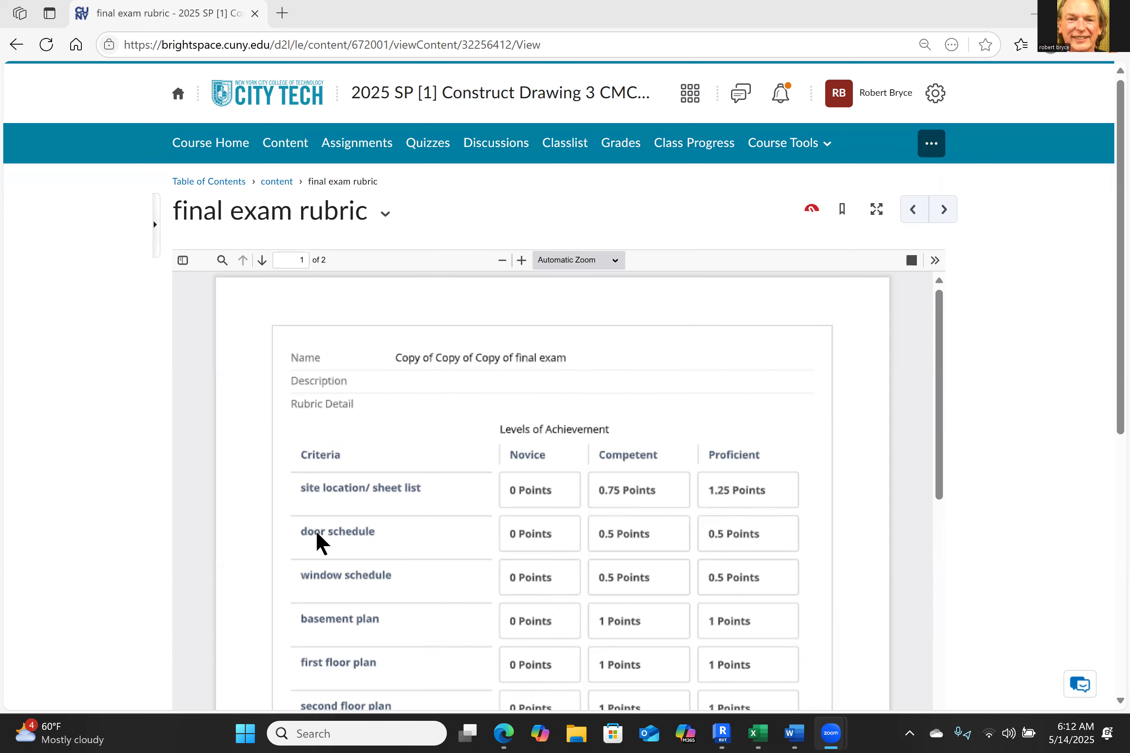
scroll(358, 488, "down", 2)
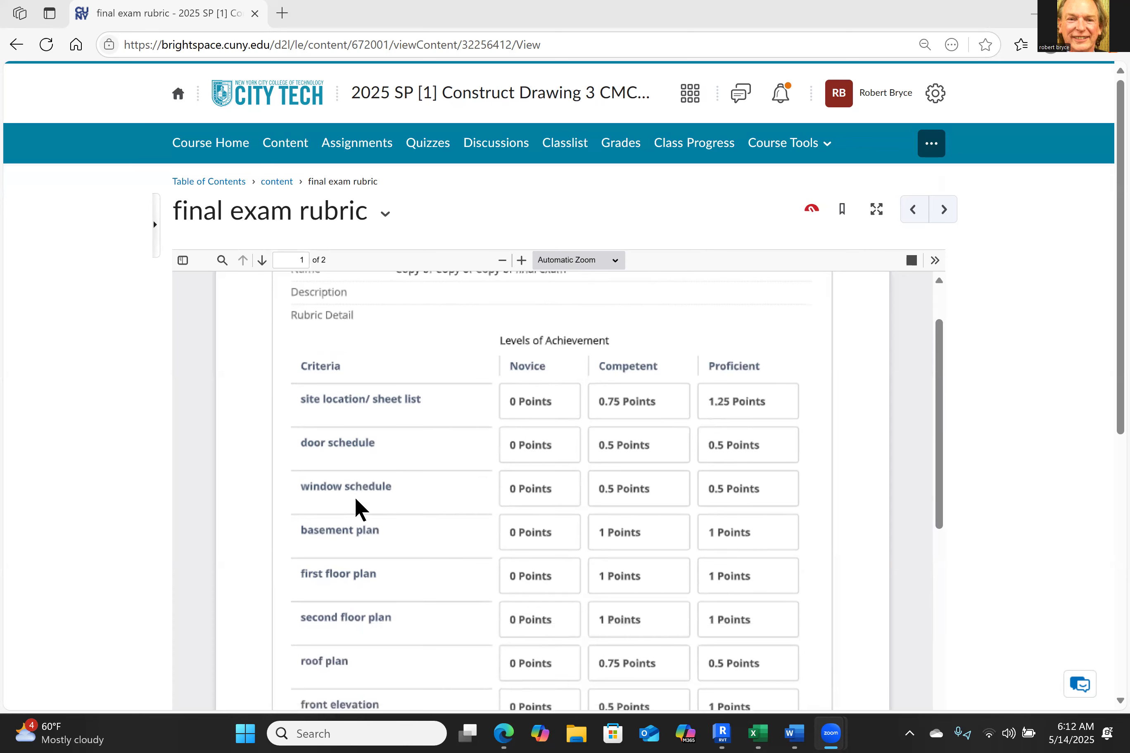
scroll(354, 495, "down", 2)
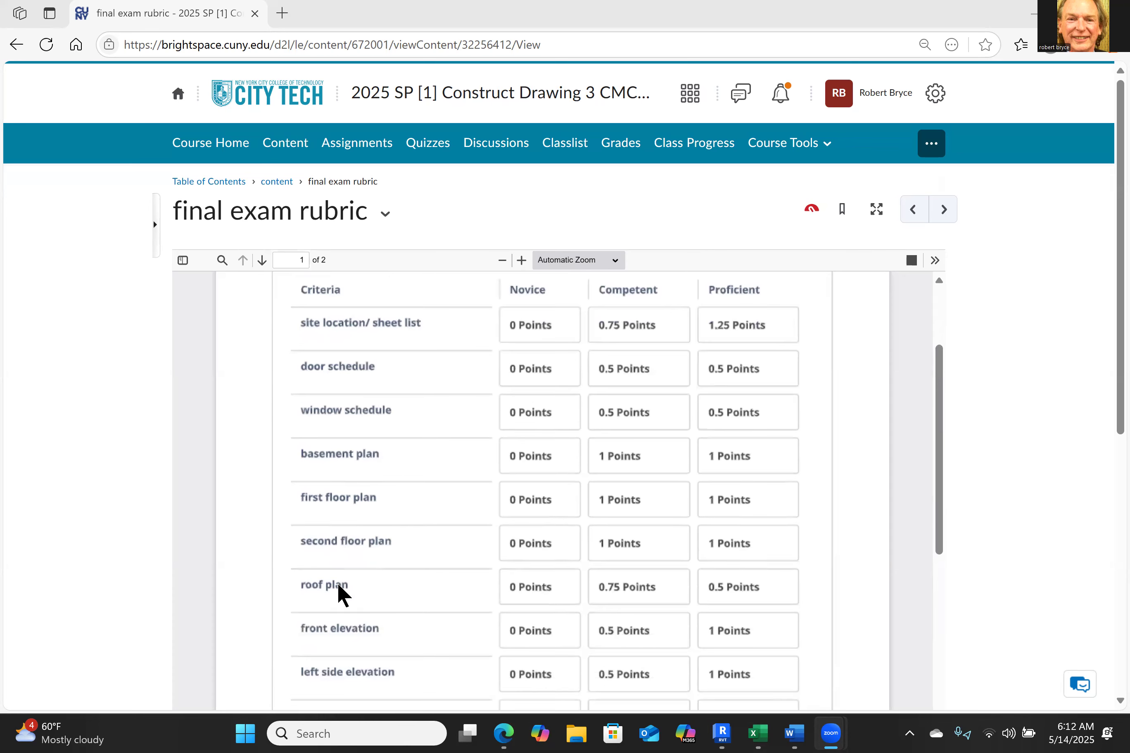
scroll(337, 583, "down", 2)
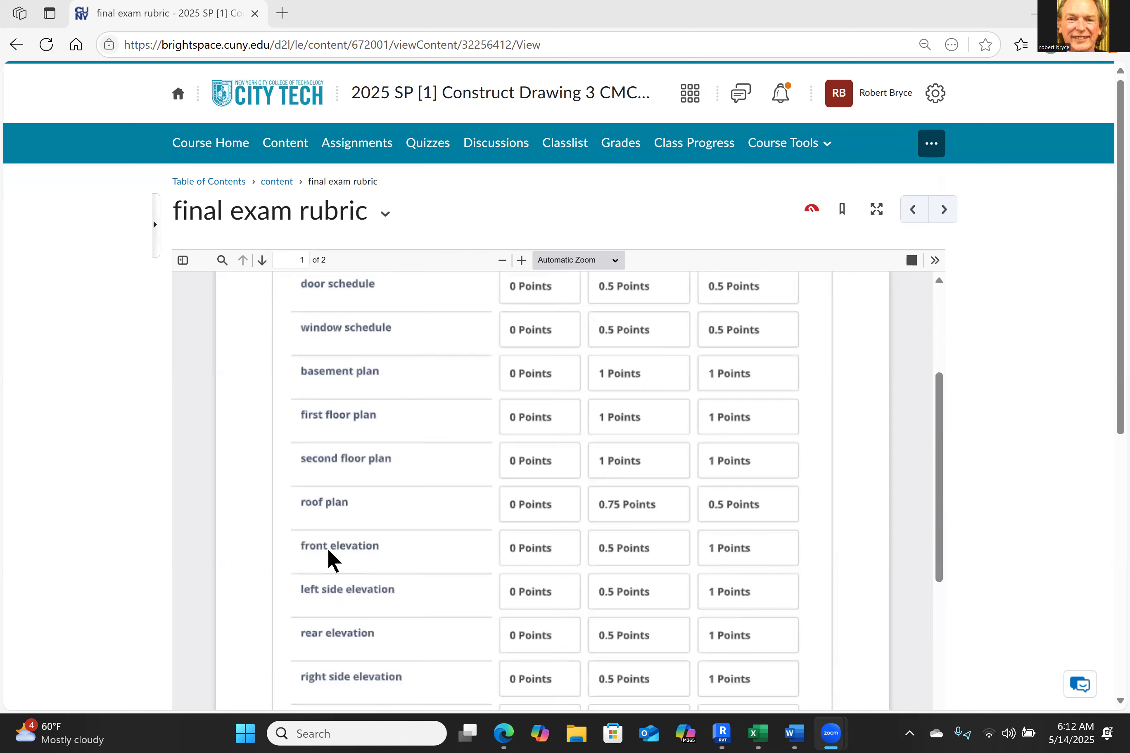
scroll(329, 558, "down", 1)
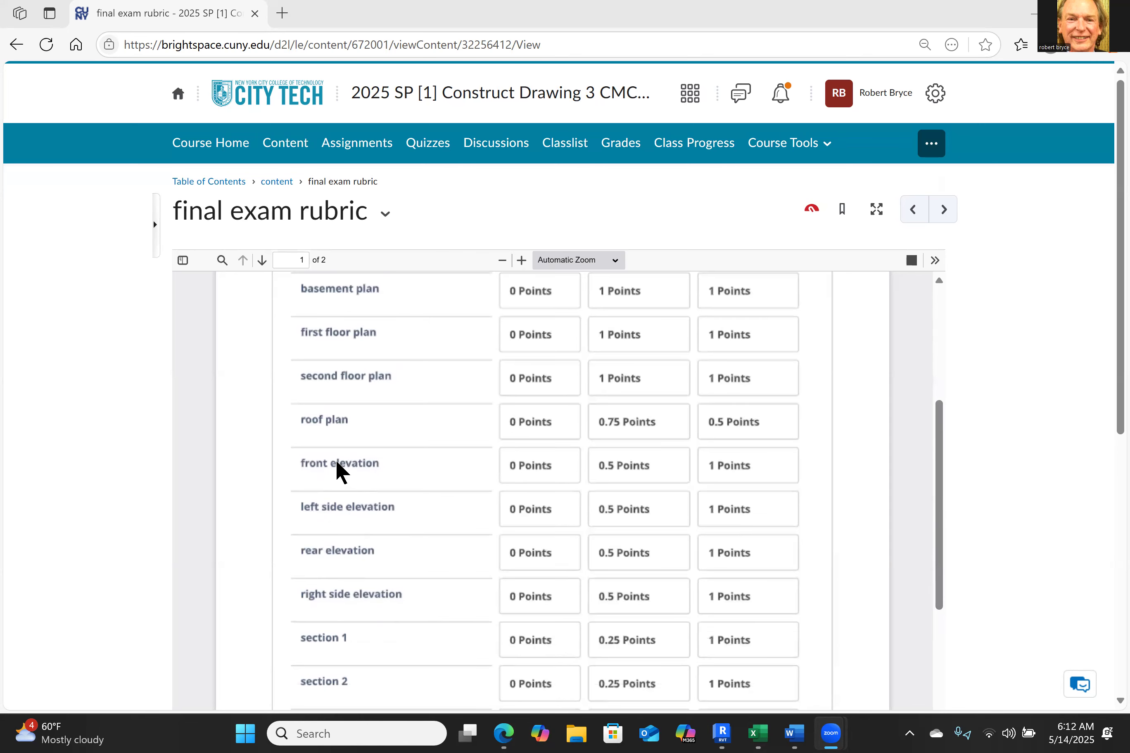
scroll(338, 597, "down", 1)
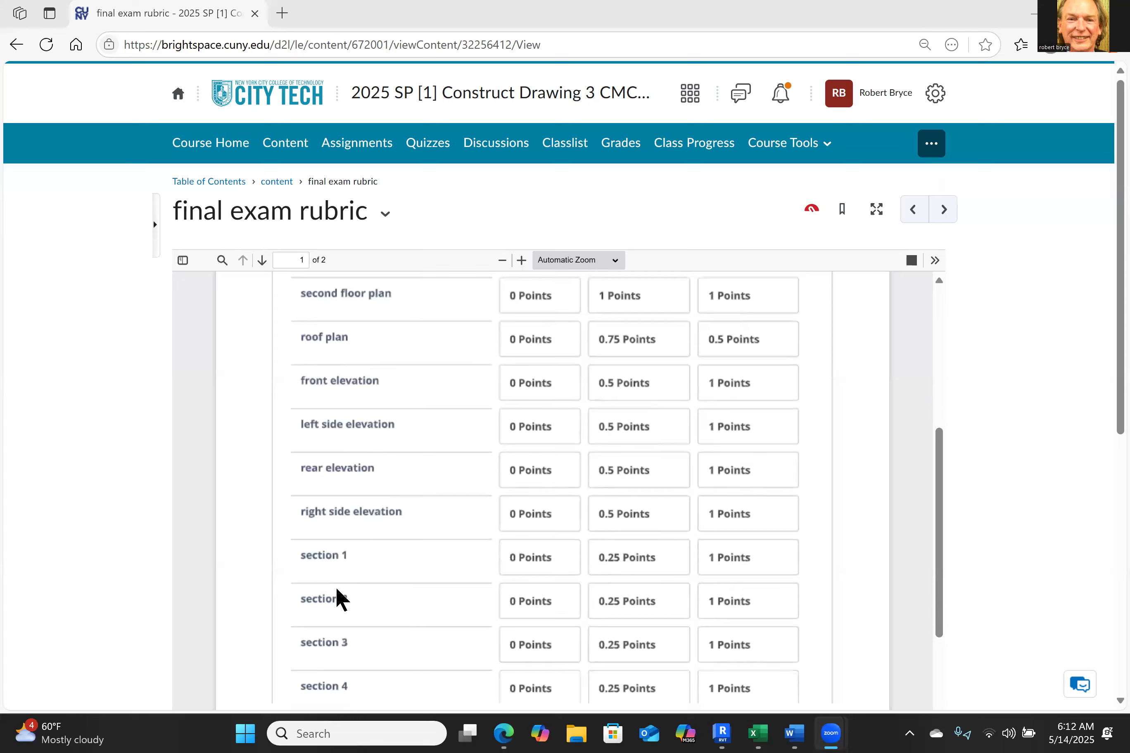
scroll(325, 572, "down", 4)
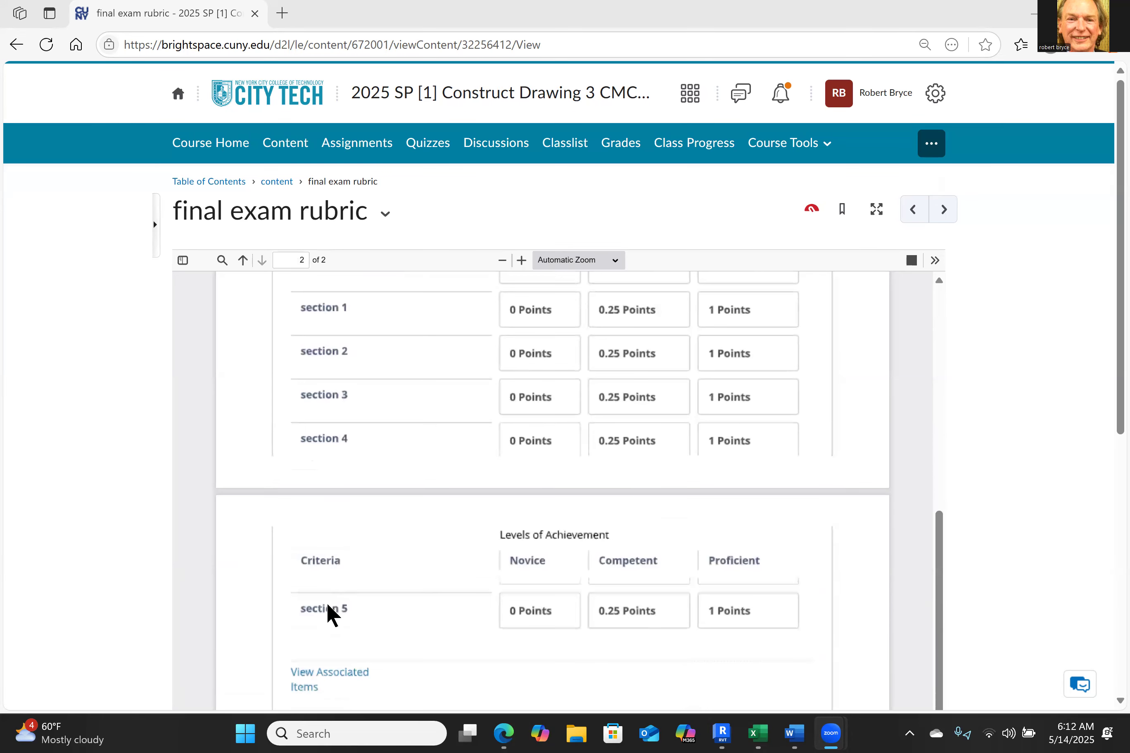
scroll(327, 605, "down", 3)
scroll(332, 534, "up", 6)
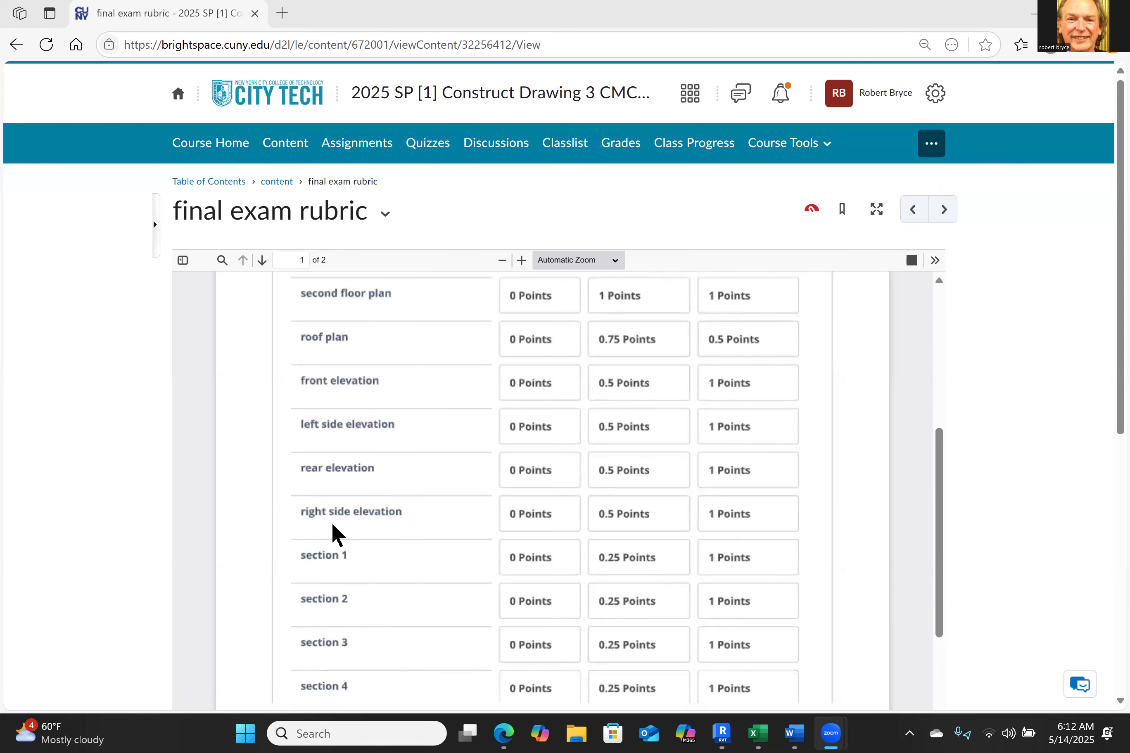
scroll(335, 534, "up", 5)
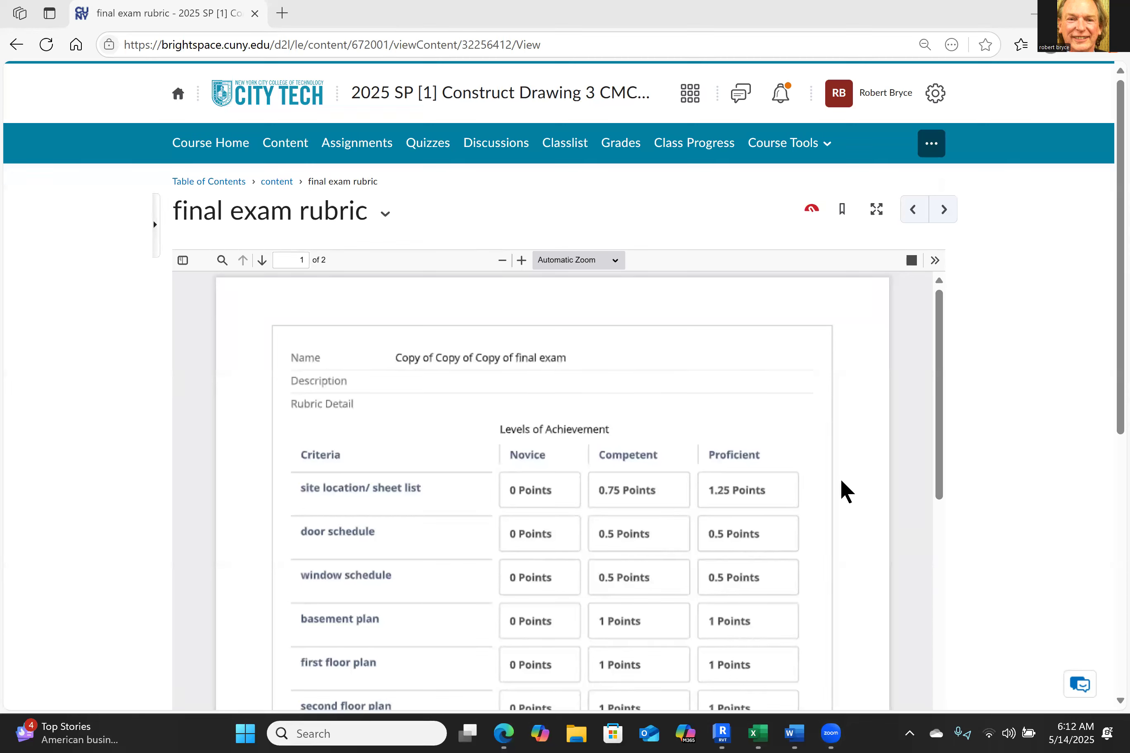
Step: Switch to Revit and bring up the 1ST FL ARCH floor plan, focusing on the house and garage outline
left_click(1038, 14)
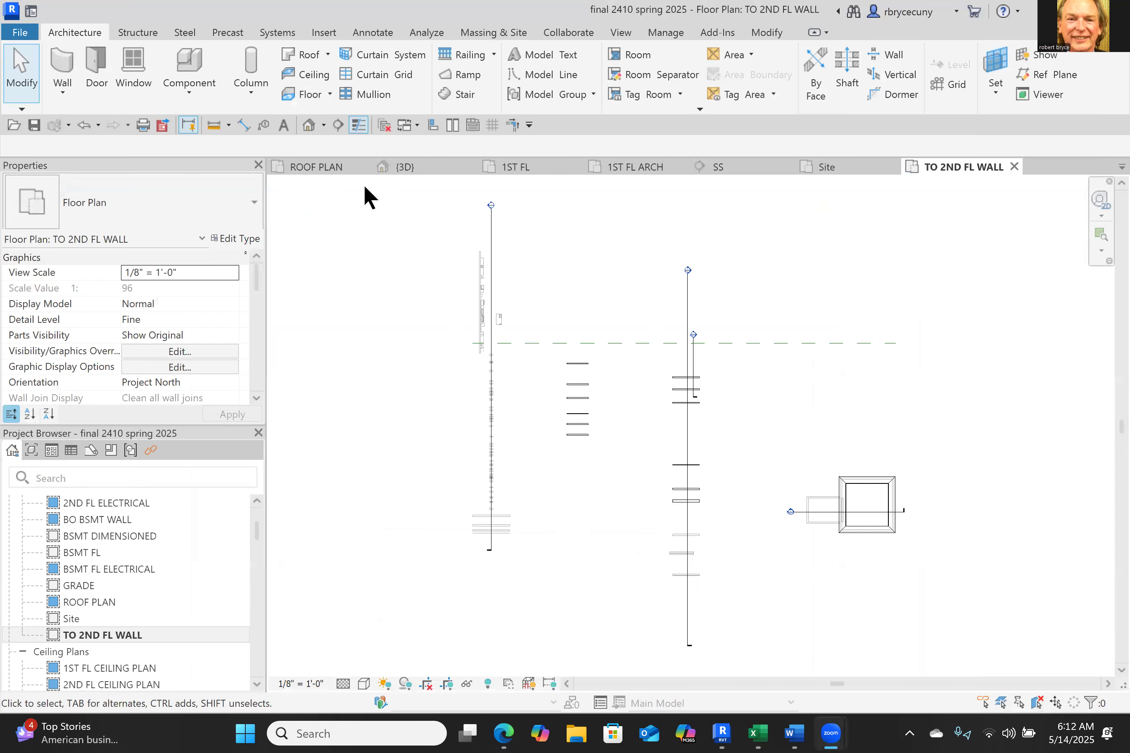
left_click(491, 170)
left_click(631, 167)
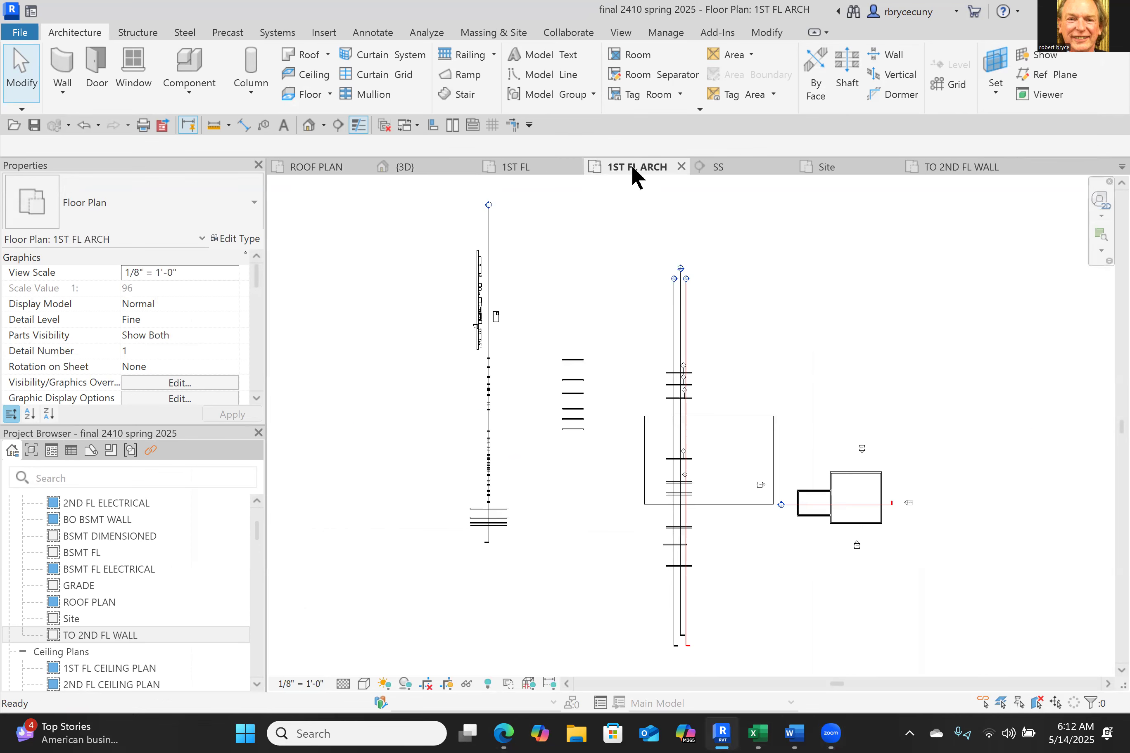
scroll(914, 500, "up", 5)
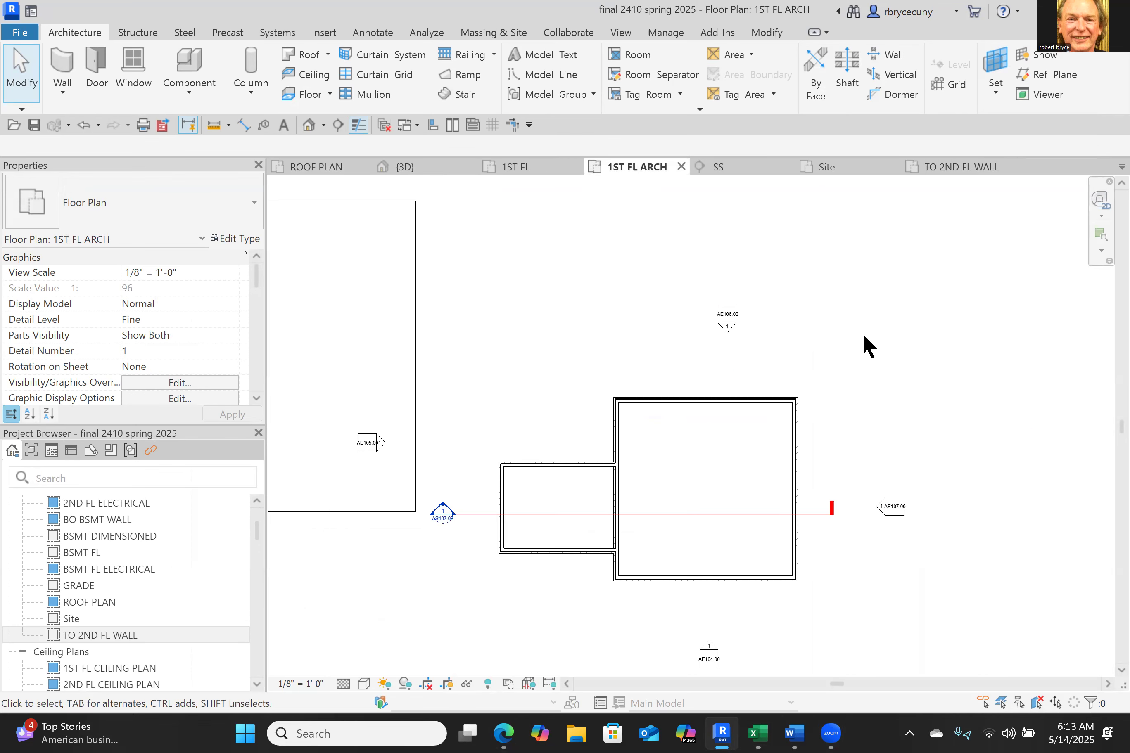
Step: Open the 1ST FL DIMENSIONED floor plan and examine which walls are labelled garage, house/garage and house
scroll(111, 604, "up", 5)
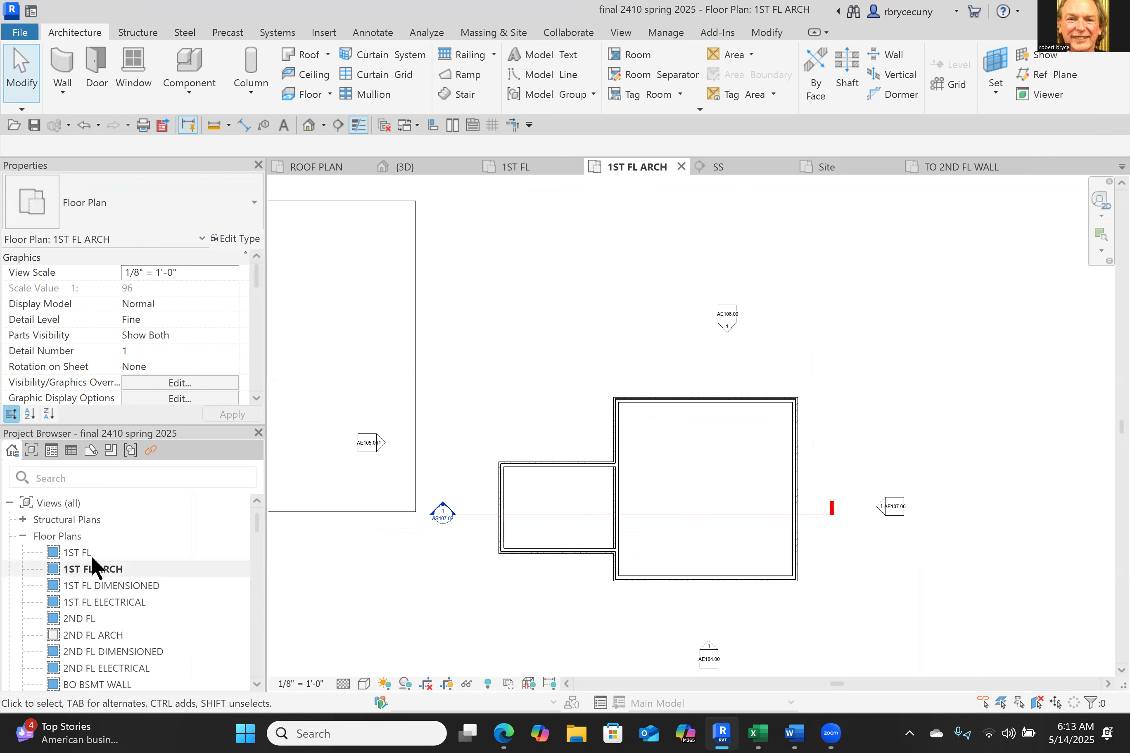
left_click(87, 552)
double_click(87, 552)
double_click(105, 583)
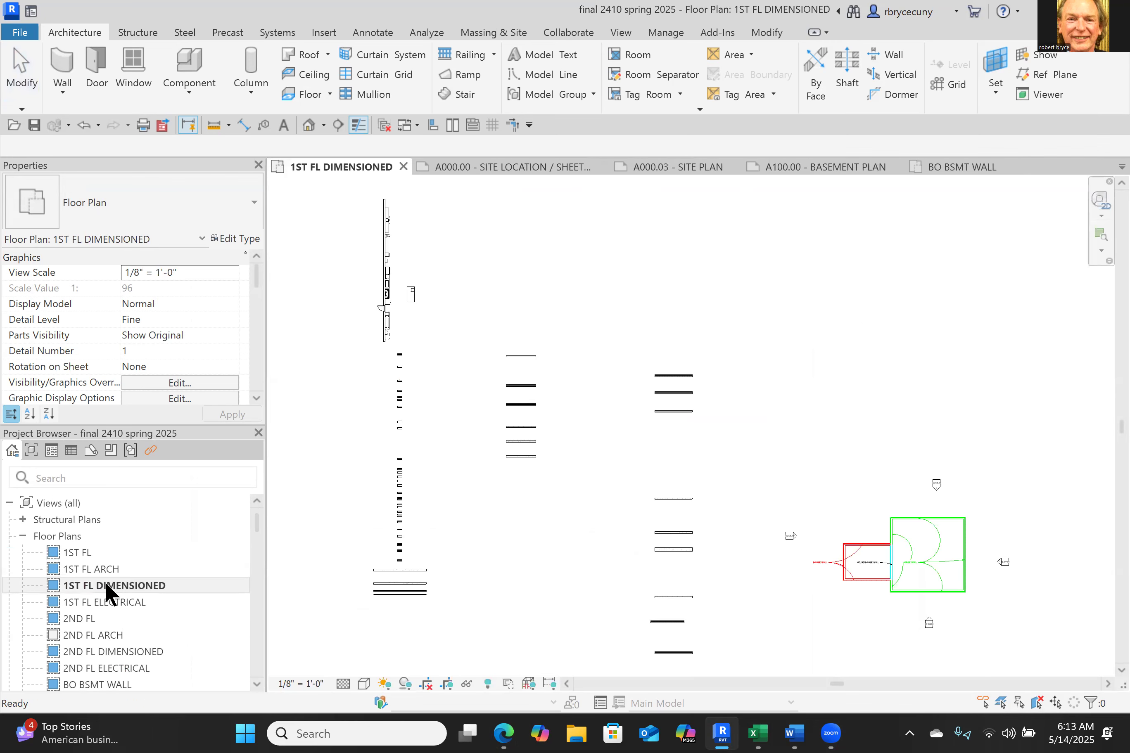
middle_click_drag(726, 604, 447, 475)
scroll(616, 415, "up", 5)
scroll(615, 413, "up", 4)
middle_click_drag(696, 537, 766, 522)
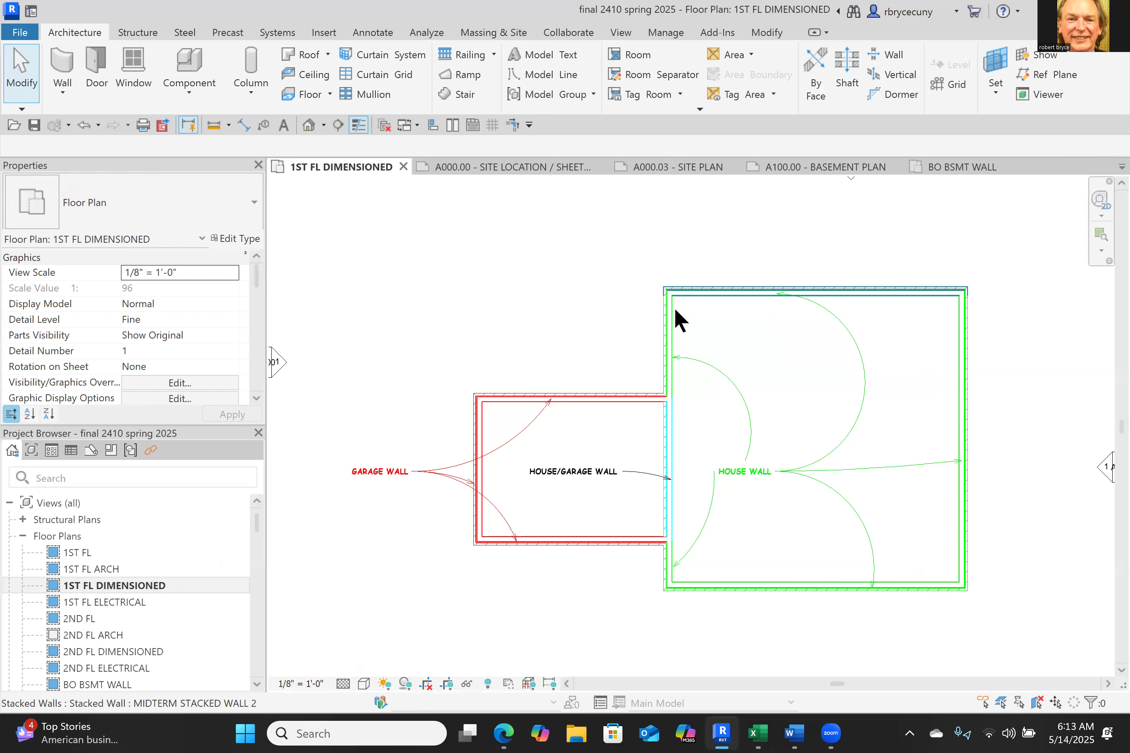
scroll(663, 442, "up", 2)
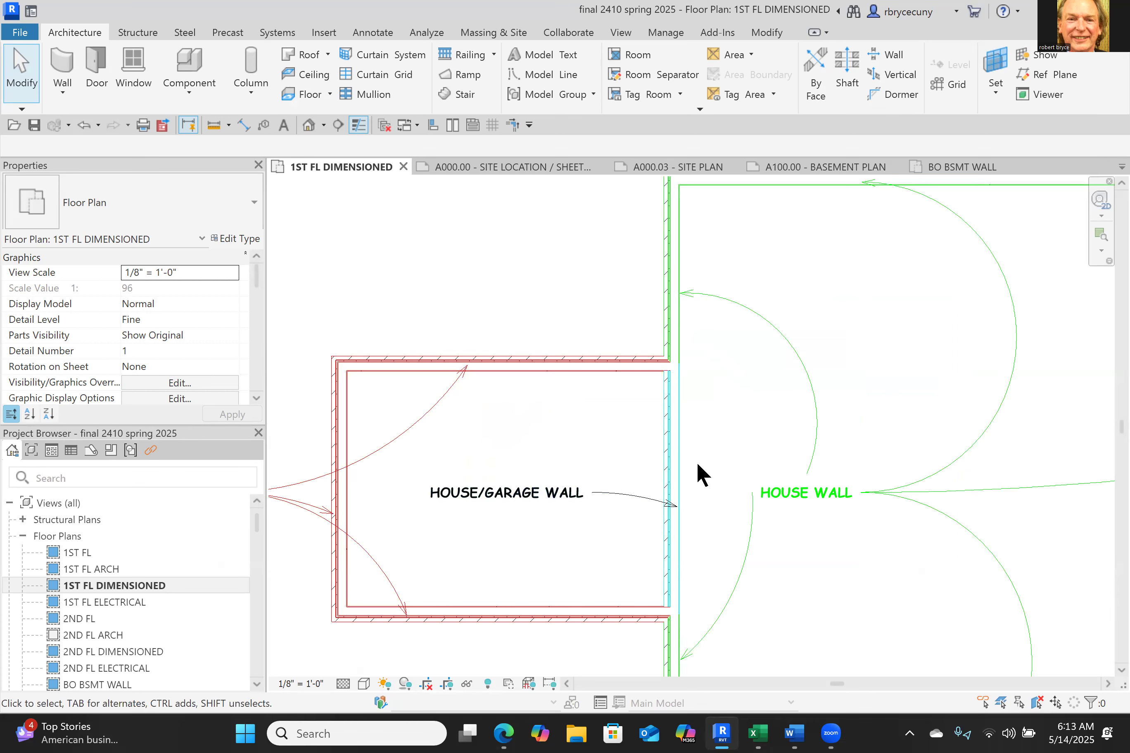
scroll(701, 473, "down", 5)
middle_click_drag(669, 495, 601, 510)
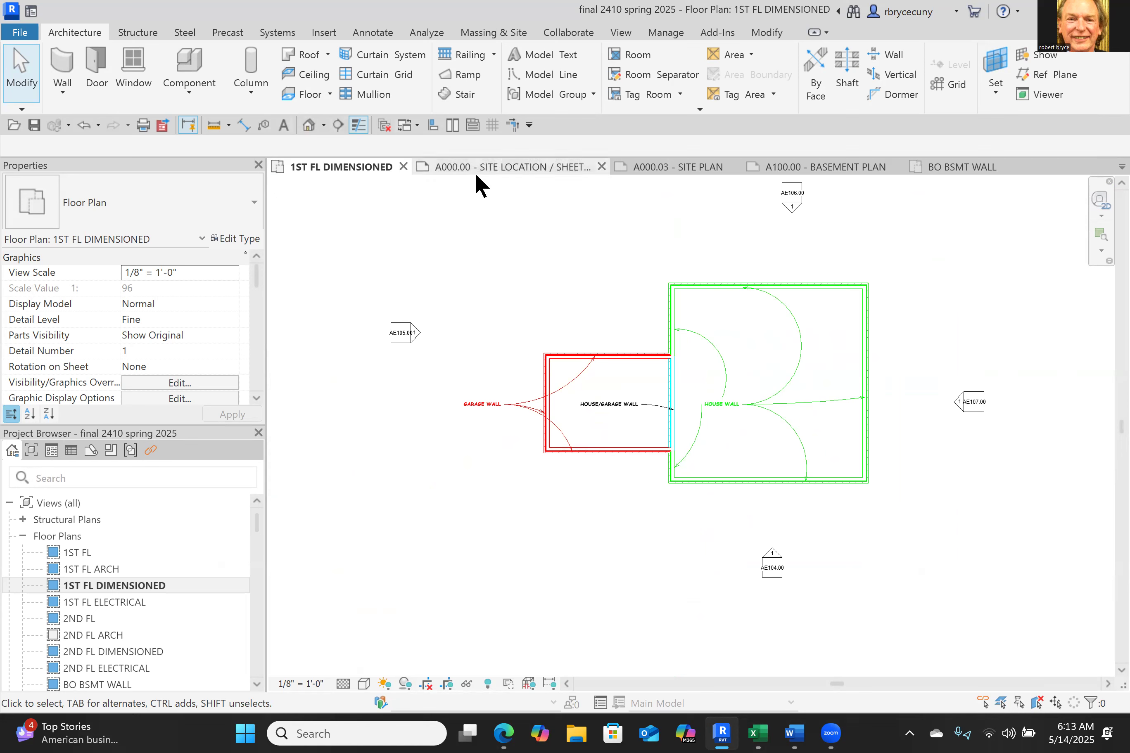
Step: Close all inactive views and open the FB building section
left_click(384, 124)
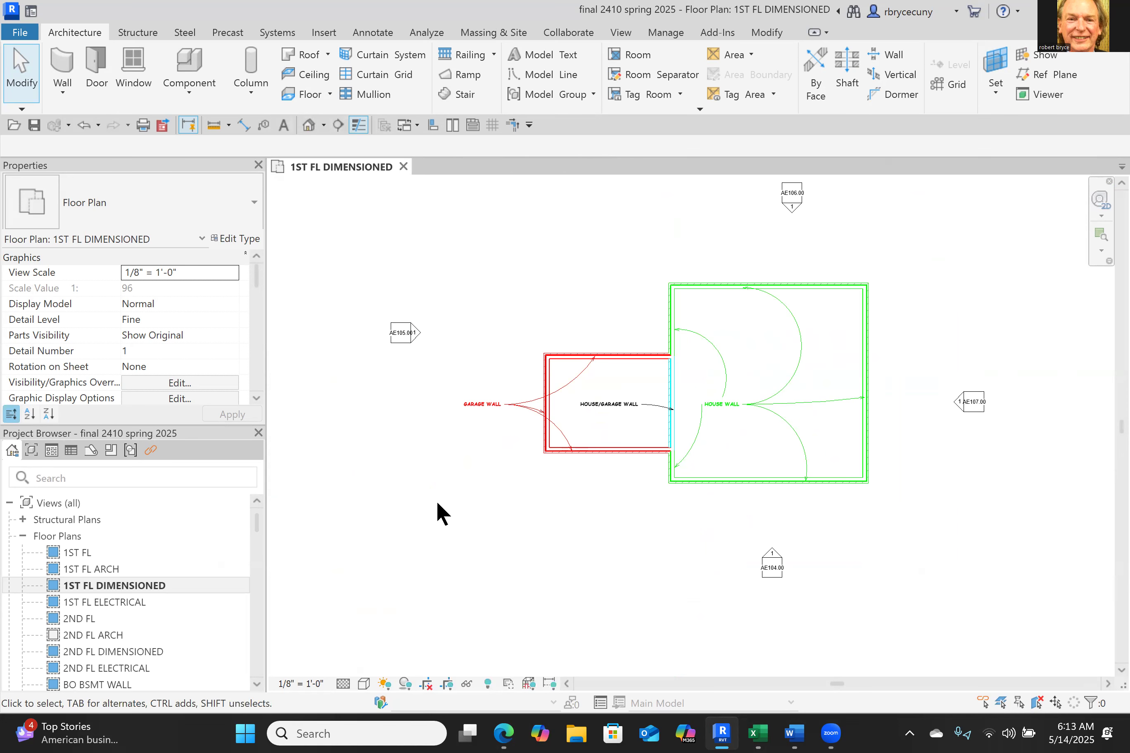
scroll(139, 602, "down", 3)
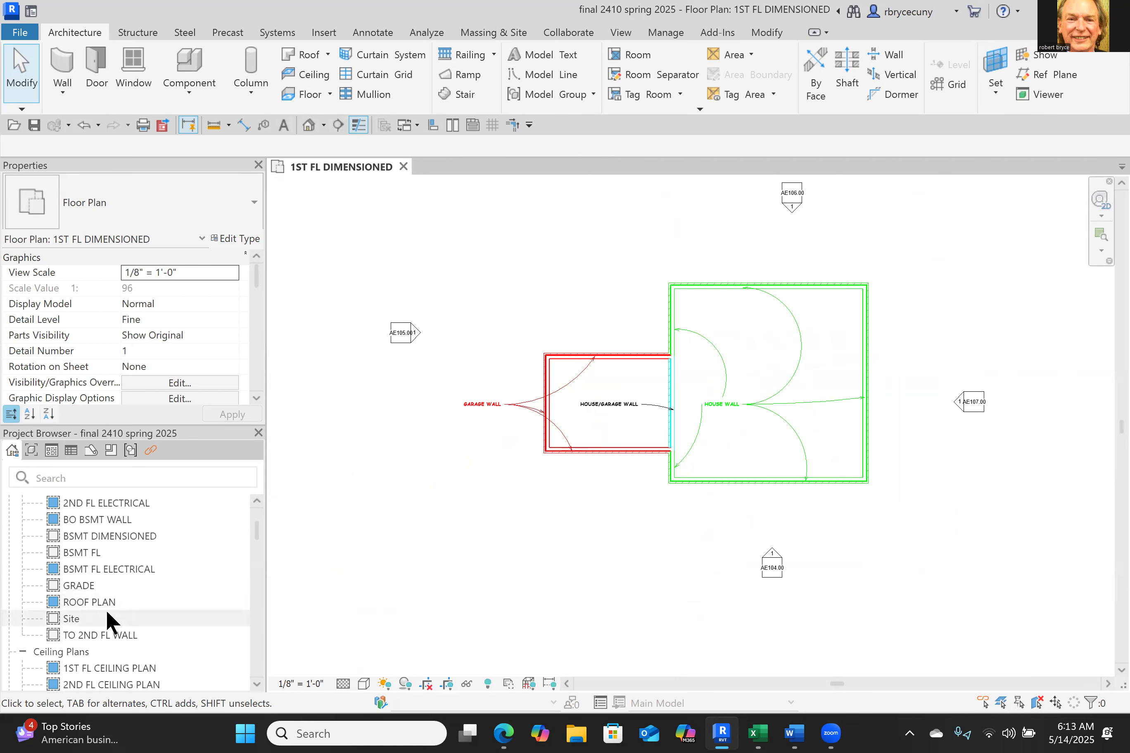
scroll(105, 614, "down", 3)
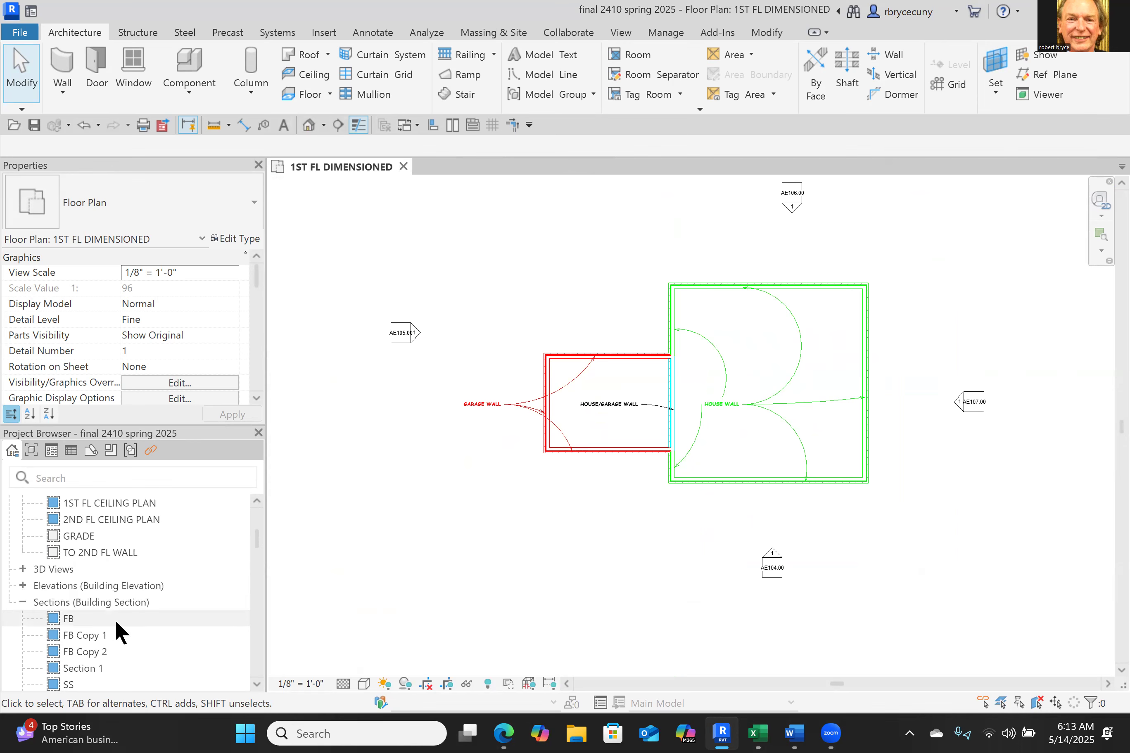
double_click(76, 615)
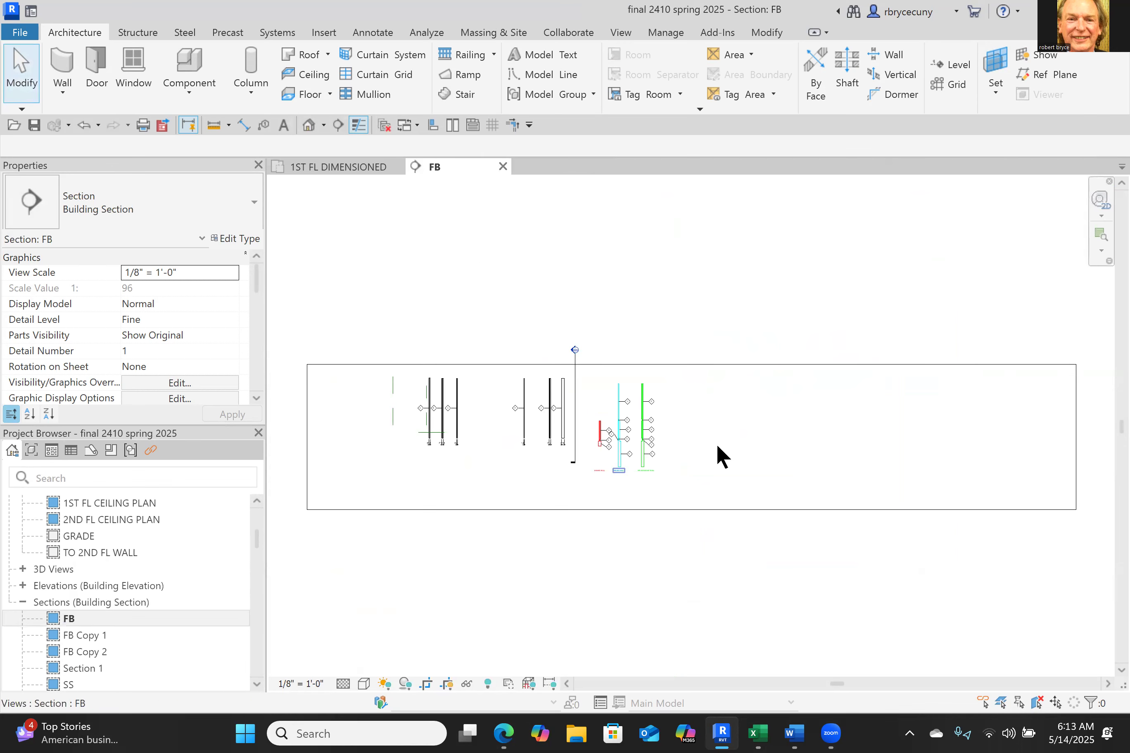
Step: Examine the garage, house and house/garage wall assemblies with their wall tags in the FB section
scroll(601, 419, "up", 8)
scroll(597, 479, "down", 5)
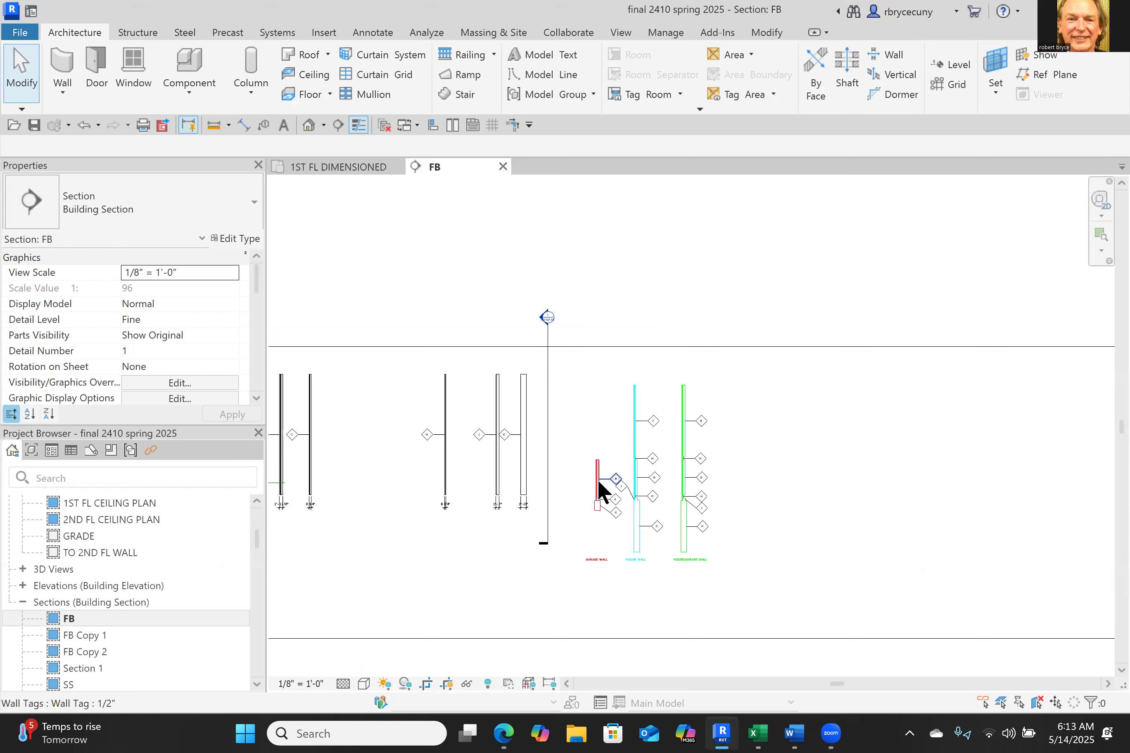
scroll(729, 535, "up", 5)
middle_click_drag(739, 511, 776, 504)
scroll(516, 473, "up", 2)
scroll(520, 484, "up", 4)
middle_click_drag(525, 575, 537, 512)
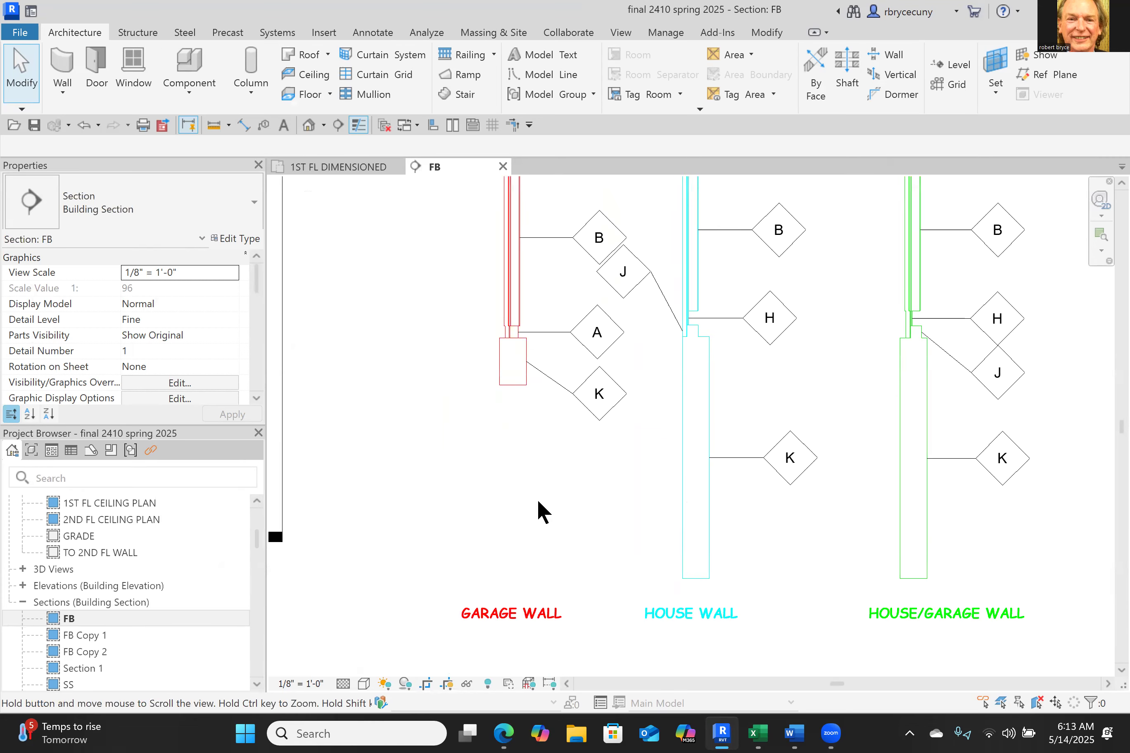
scroll(512, 377, "down", 2)
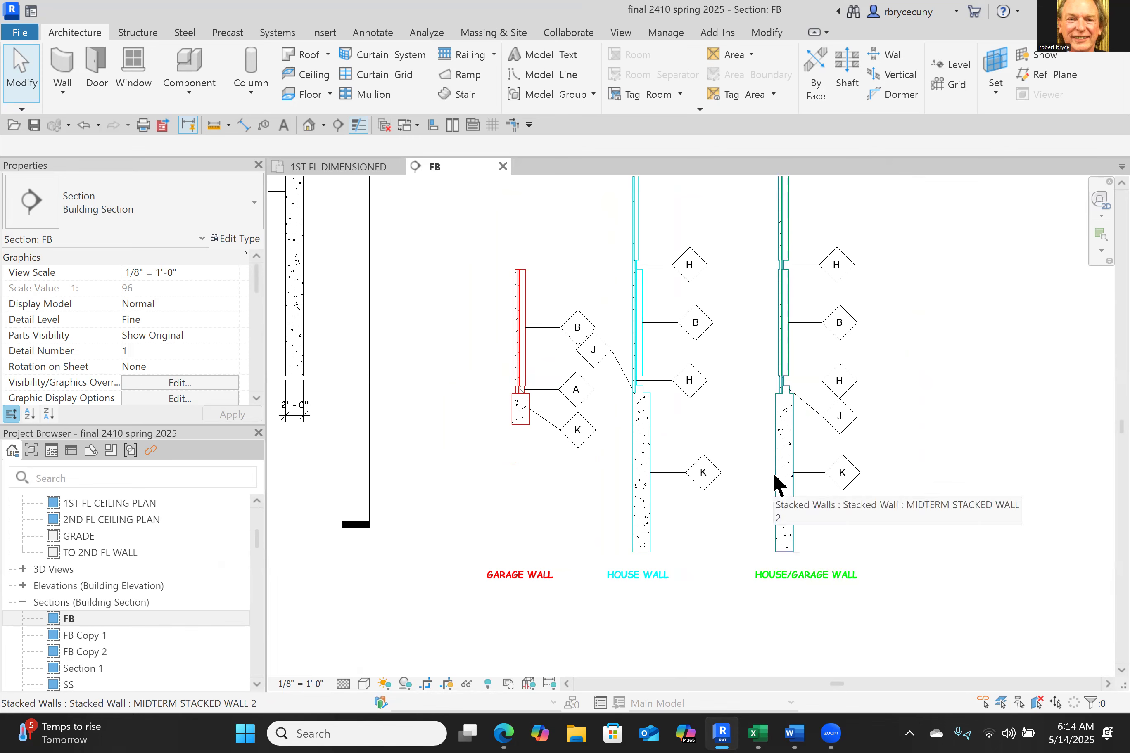
Step: Tile the FB section and 1ST FL DIMENSIONED plan side by side, with the wall types and the house fully in view
key("w")
key("t")
middle_click_drag(568, 462, 389, 480)
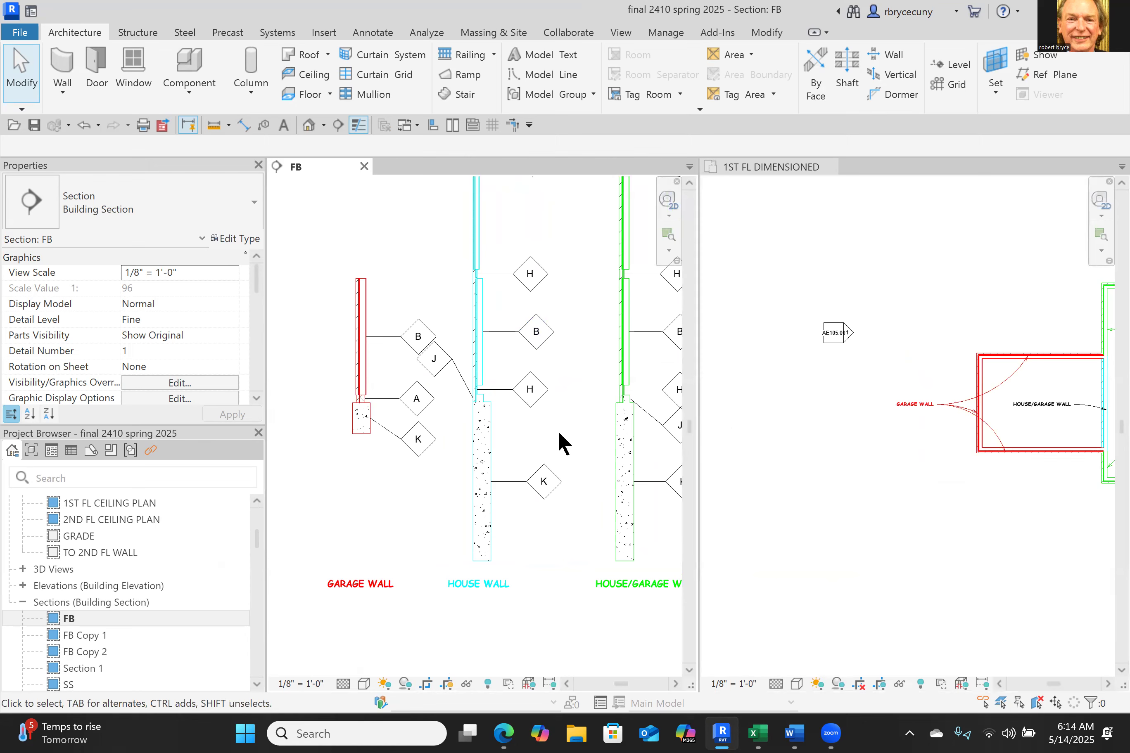
scroll(559, 445, "down", 2)
mouse_move(555, 449)
middle_mouse_down()
mouse_move(497, 492)
mouse_move(491, 532)
mouse_move(519, 492)
middle_mouse_up()
left_click(865, 550)
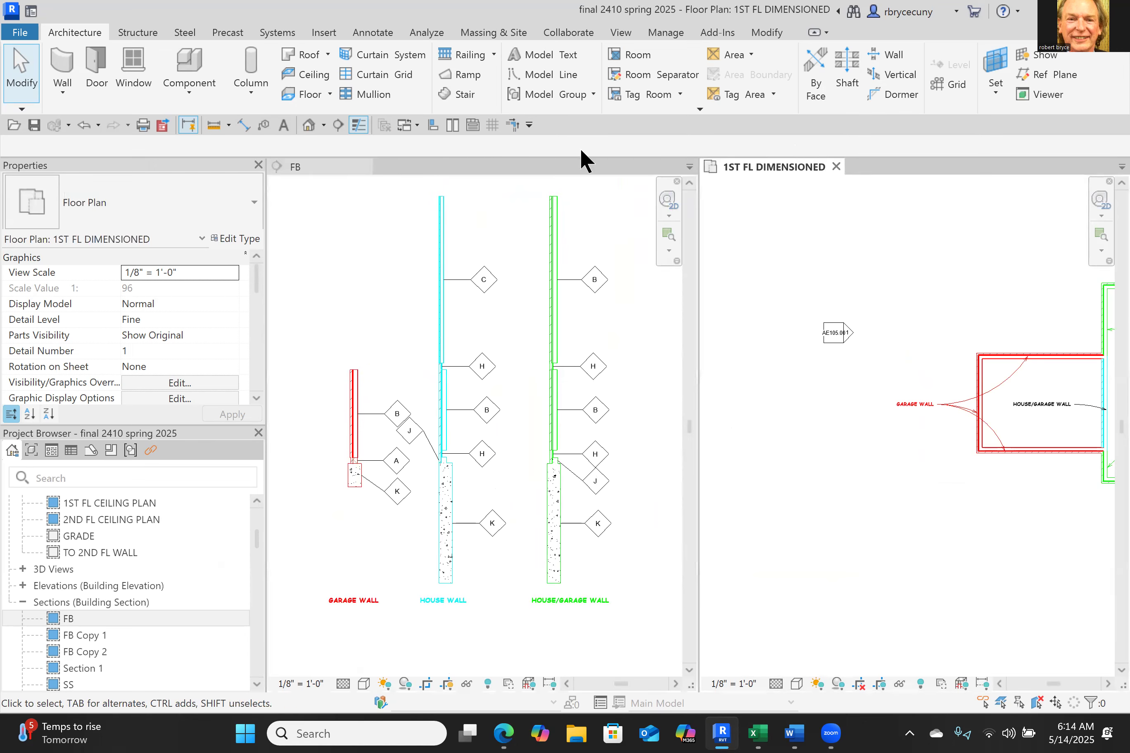
scroll(1051, 552, "down", 2)
middle_click_drag(1051, 552, 849, 514)
scroll(850, 515, "up", 1)
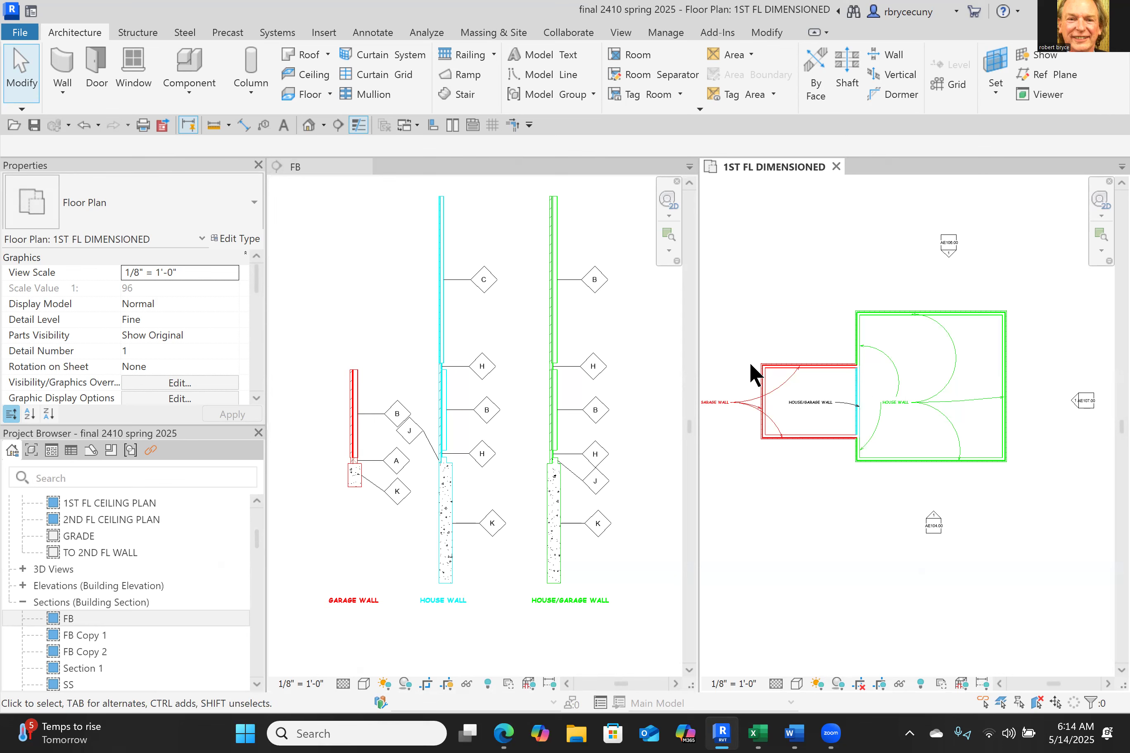
Step: Swap the two section labels, moving the HOUSE/GARAGE WALL note below the cyan wall and the HOUSE WALL note below the green wall
scroll(549, 596, "up", 1)
left_click(549, 596)
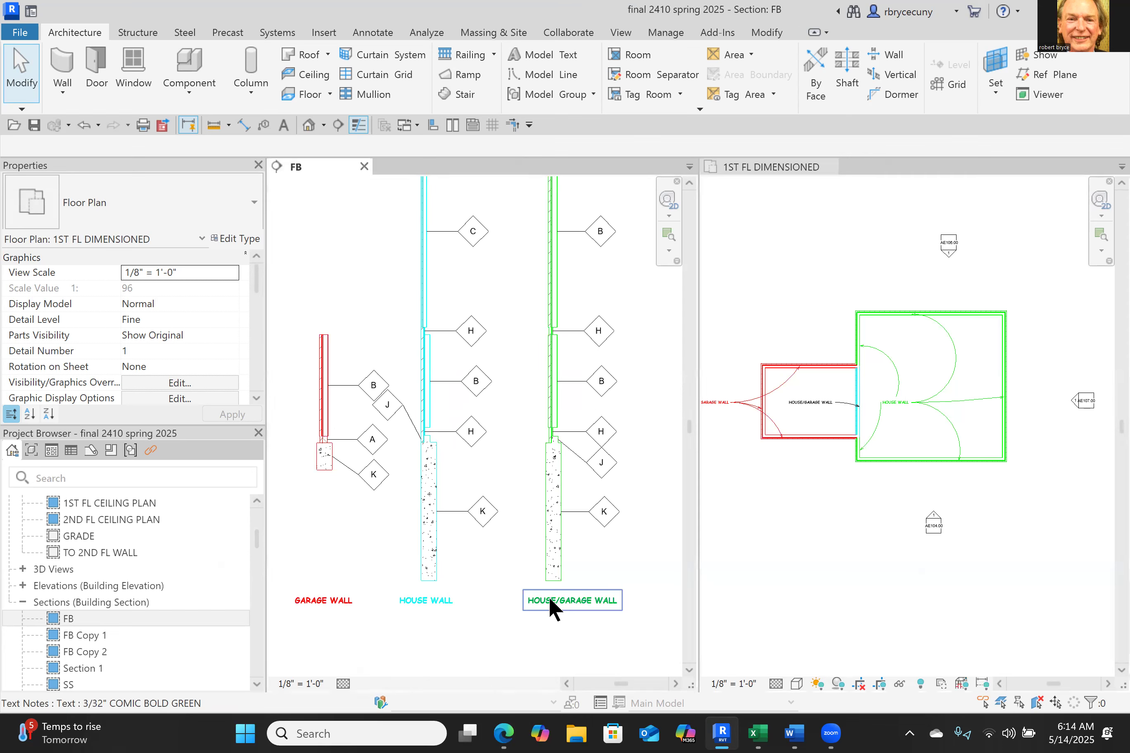
left_click_drag(521, 597, 545, 615, "ctrl")
left_click(428, 602)
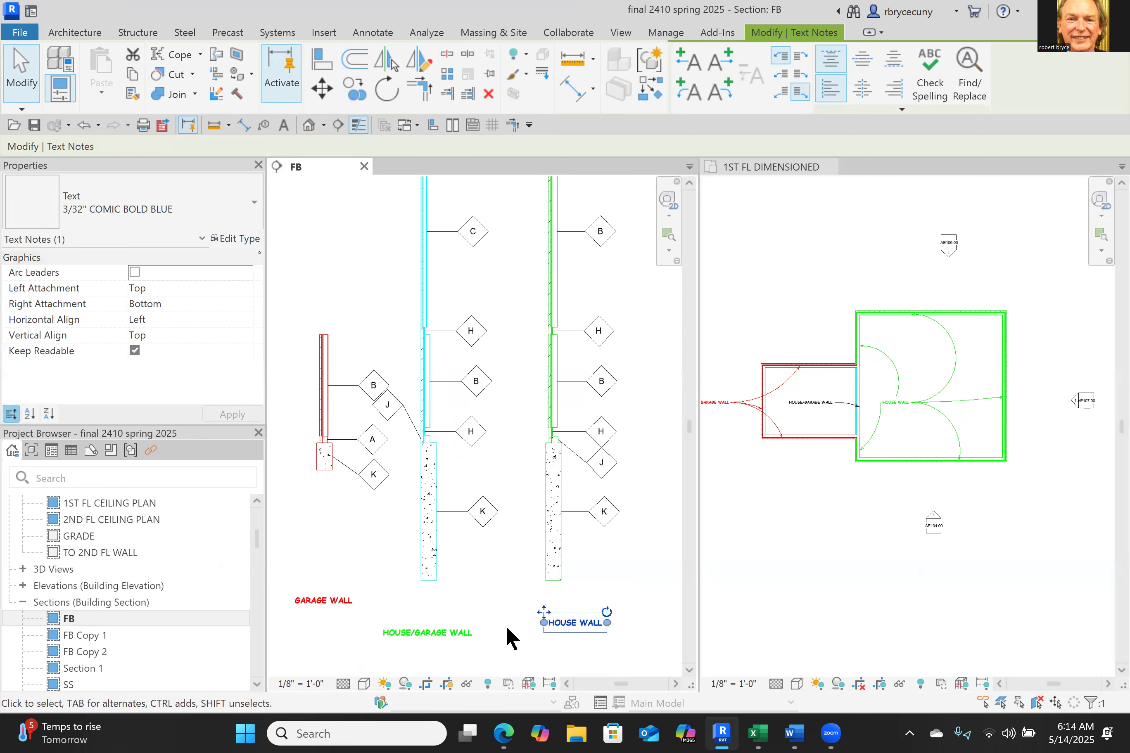
Step: Reposition the HOUSE/GARAGE WALL text note directly beneath the cyan wall in the FB section
scroll(504, 625, "down", 1)
left_click(416, 628)
left_click_drag(411, 627, 453, 605)
scroll(453, 605, "up", 3)
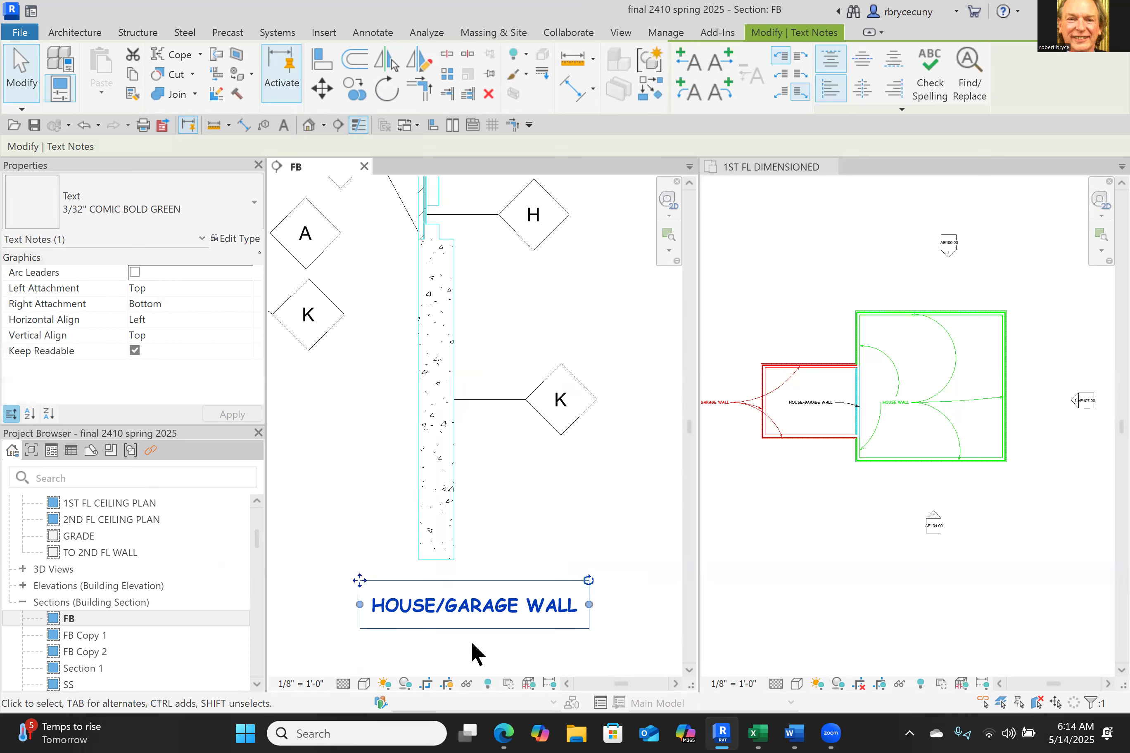
scroll(470, 640, "down", 3)
scroll(451, 622, "up", 2)
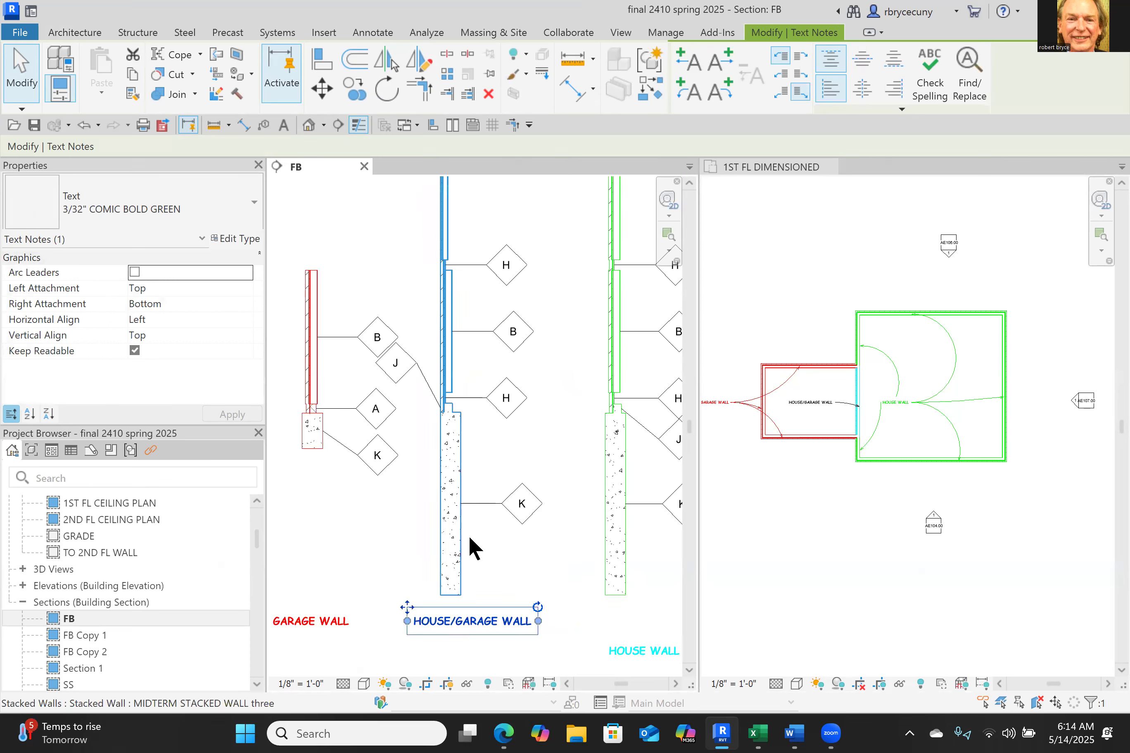
Step: Compare the cyan house/garage wall and green house walls in the plan with the matching section labels
scroll(894, 401, "up", 5)
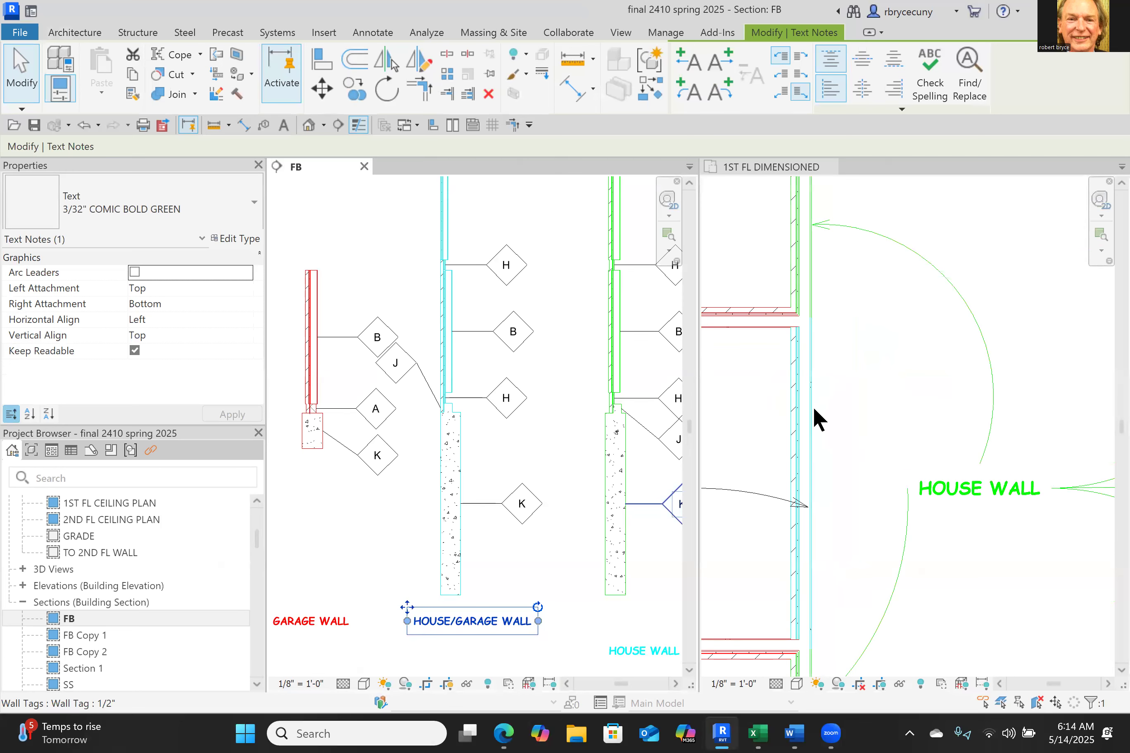
scroll(831, 469, "down", 1)
scroll(826, 459, "down", 3)
middle_click_drag(647, 632, 390, 579)
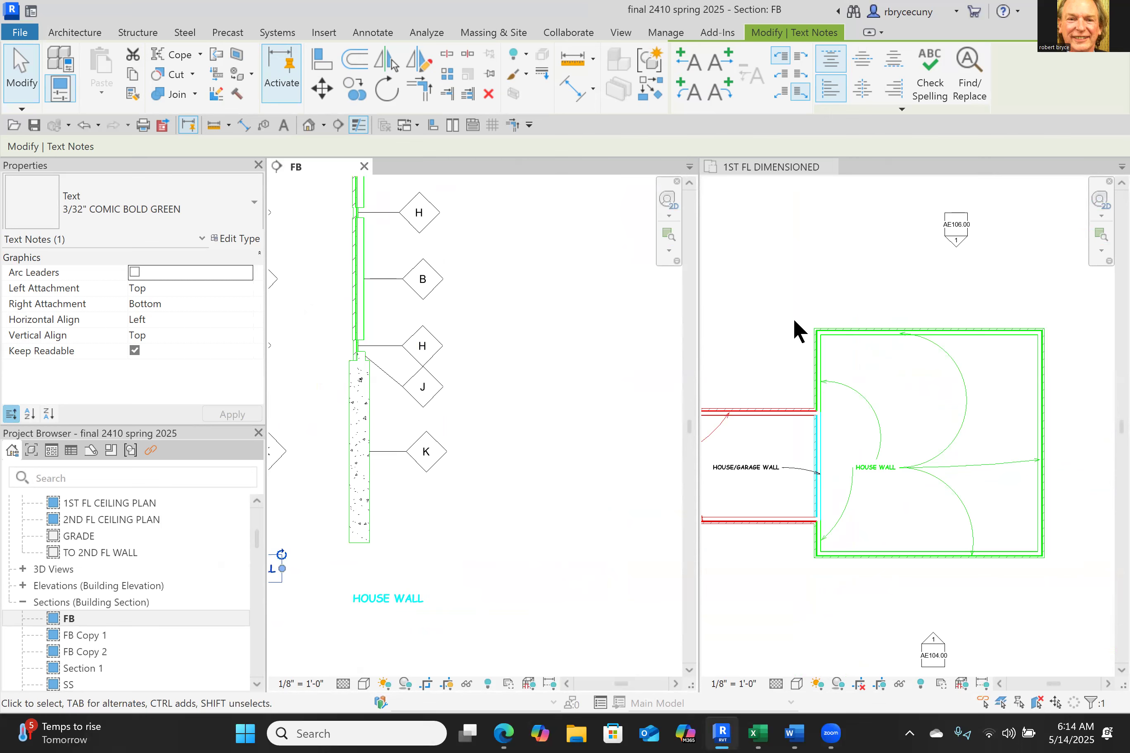
scroll(804, 561, "down", 2)
scroll(805, 561, "down", 2)
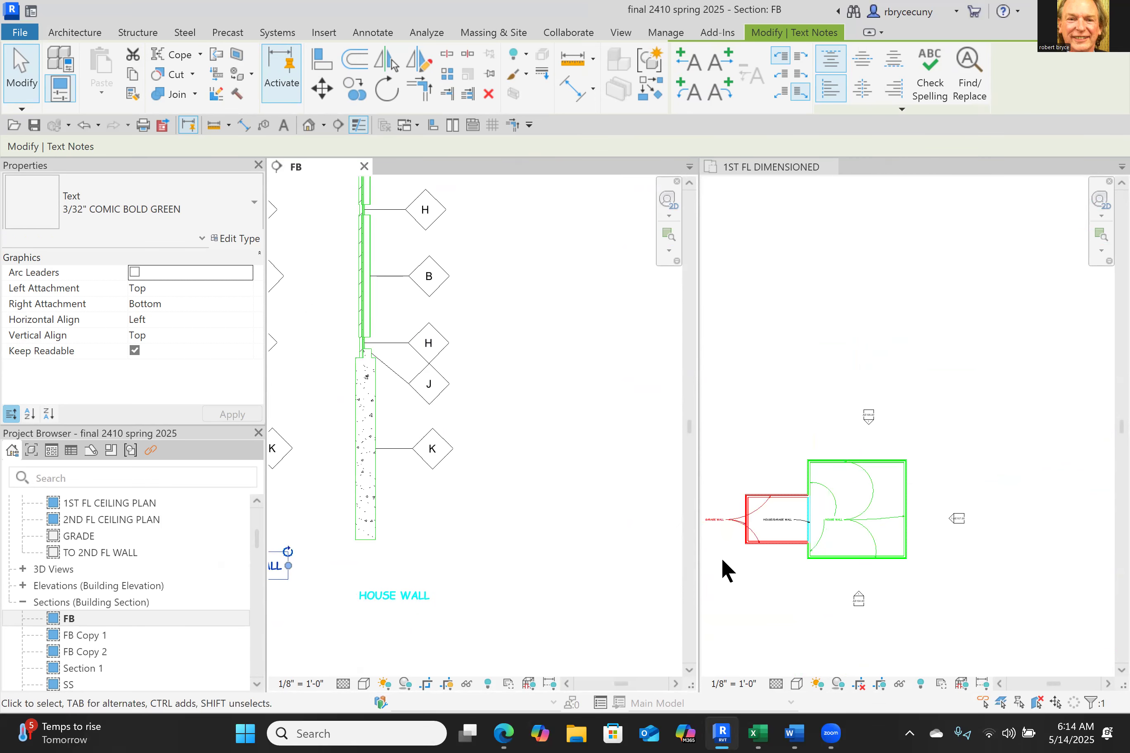
Step: Compare the labelled walls in the FB section with the wall samples and house in the 1ST FL DIMENSIONED plan
left_click(840, 542)
scroll(840, 542, "down", 2)
left_click(490, 489)
scroll(491, 502, "down", 4)
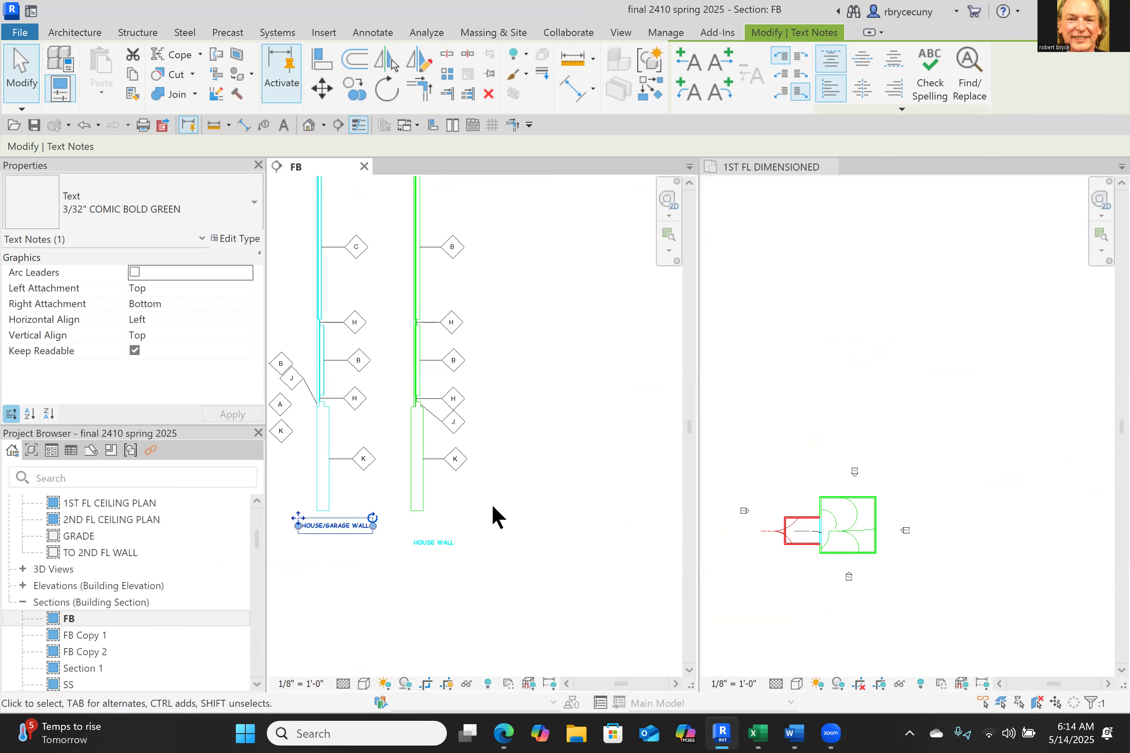
left_click(781, 580)
middle_click_drag(795, 605, 977, 520)
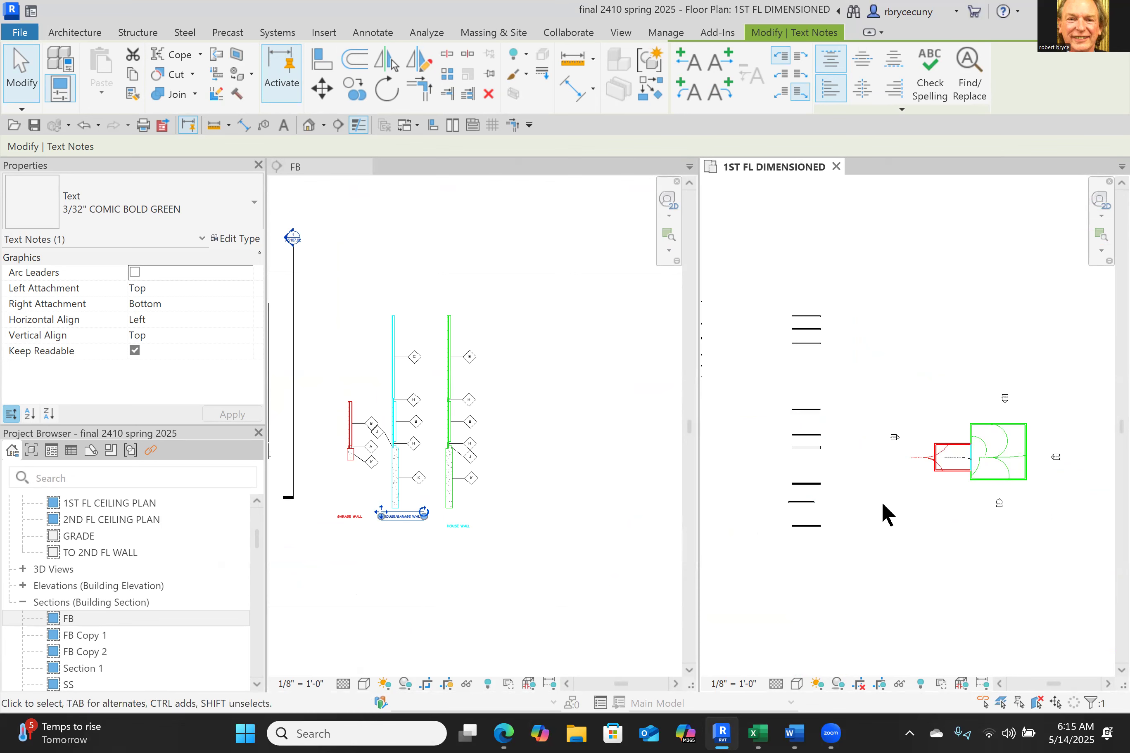
scroll(882, 500, "up", 2)
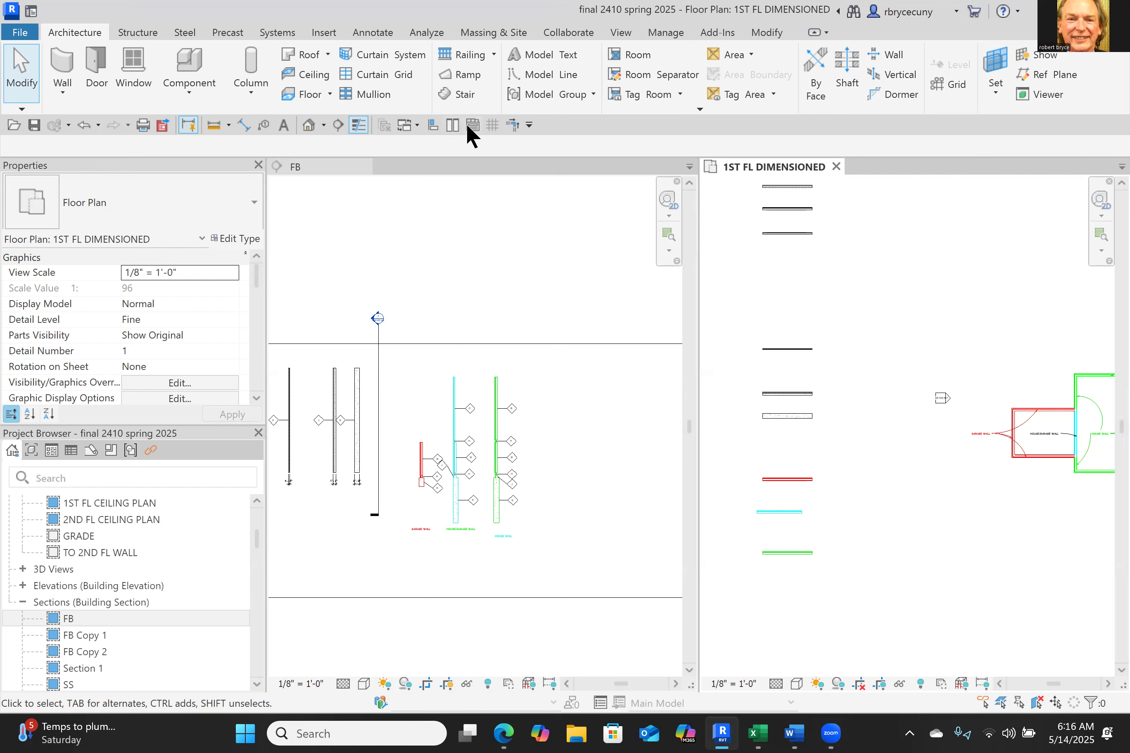
Step: Arrange the open views as tabs in a single window, with the 1ST FL DIMENSIONED plan's coloured wall samples and house in view
left_click(451, 127)
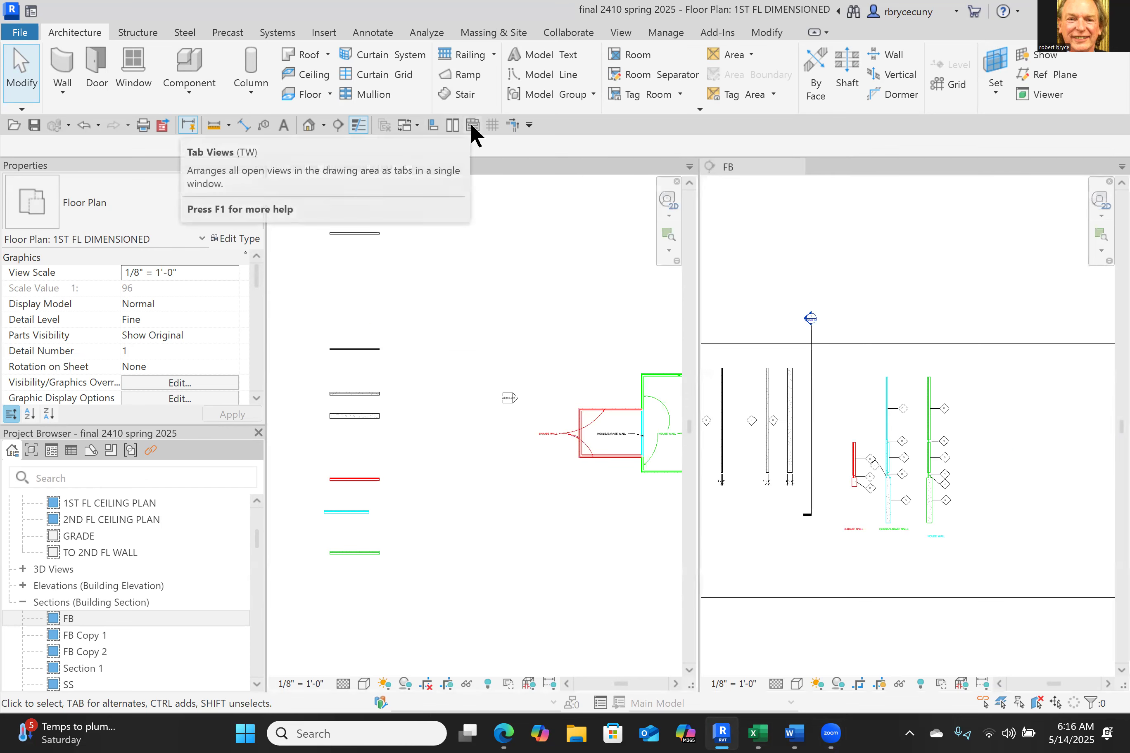
left_click(472, 126)
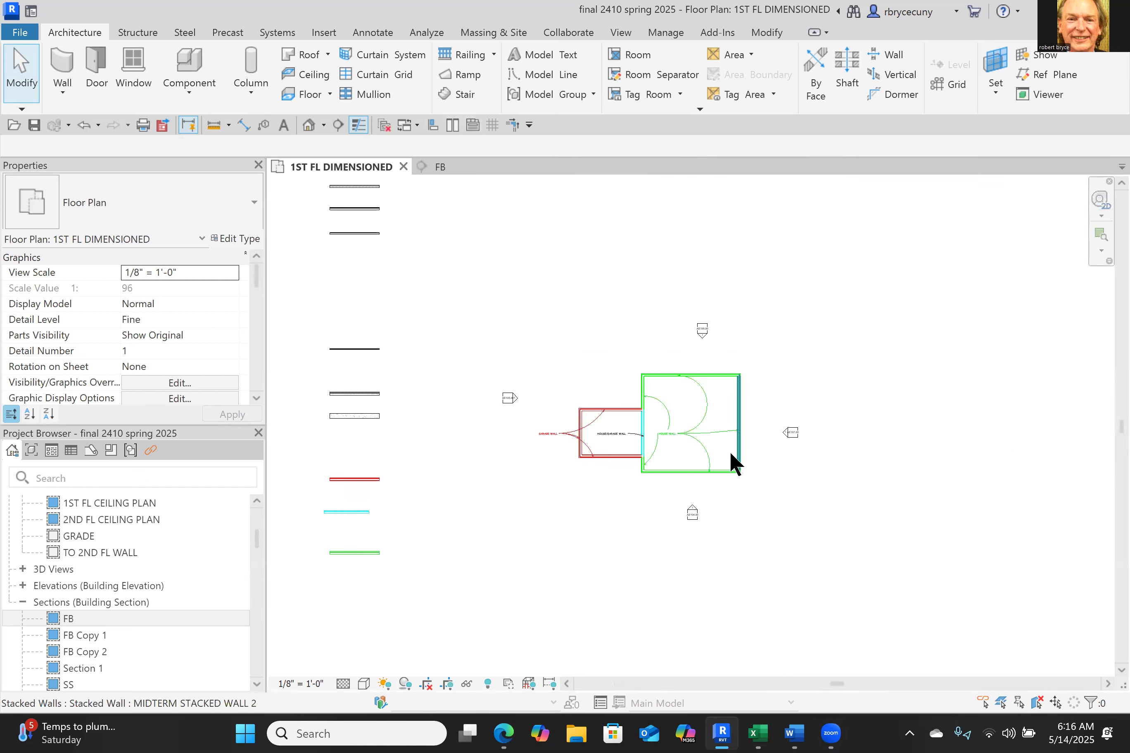
scroll(729, 450, "up", 3)
middle_click_drag(644, 519, 853, 479)
scroll(751, 525, "down", 3)
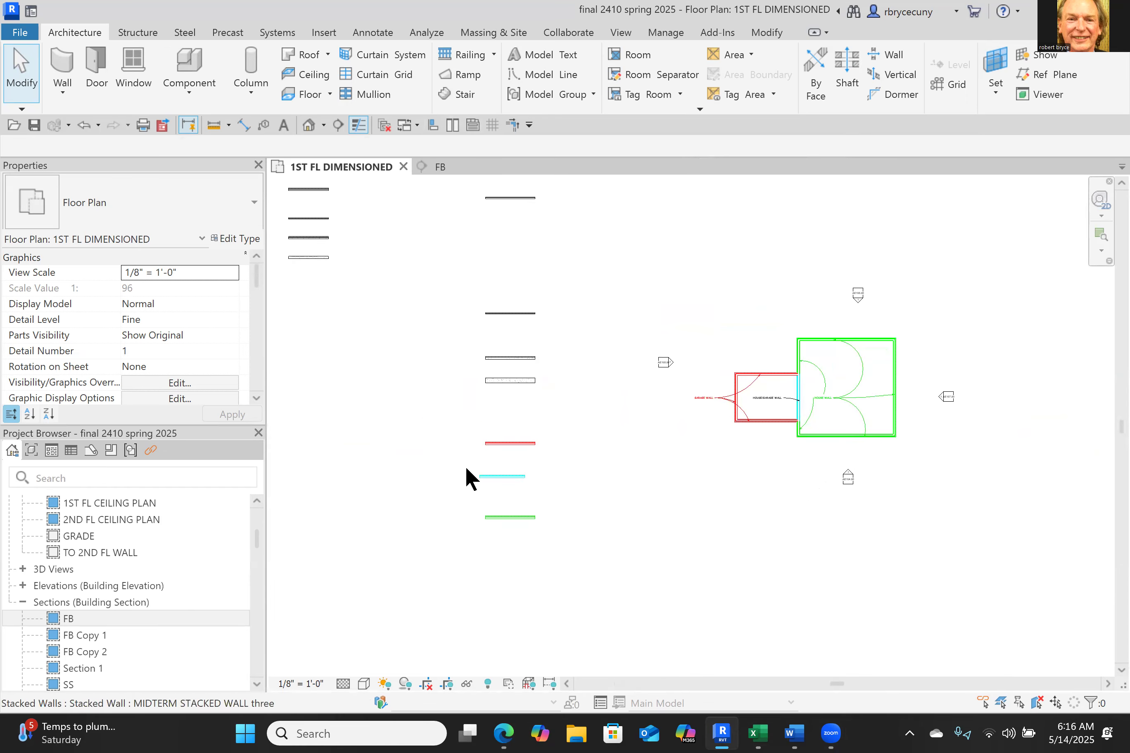
scroll(506, 469, "up", 1)
middle_click_drag(509, 431, 508, 407)
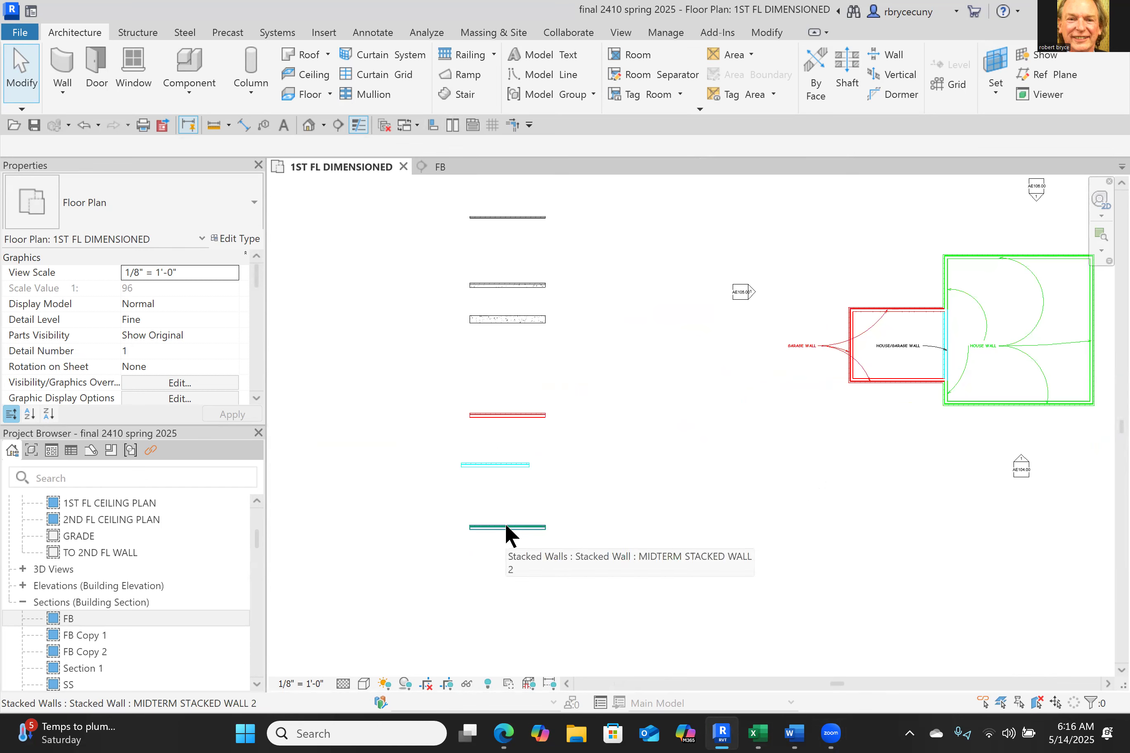
scroll(504, 520, "down", 2)
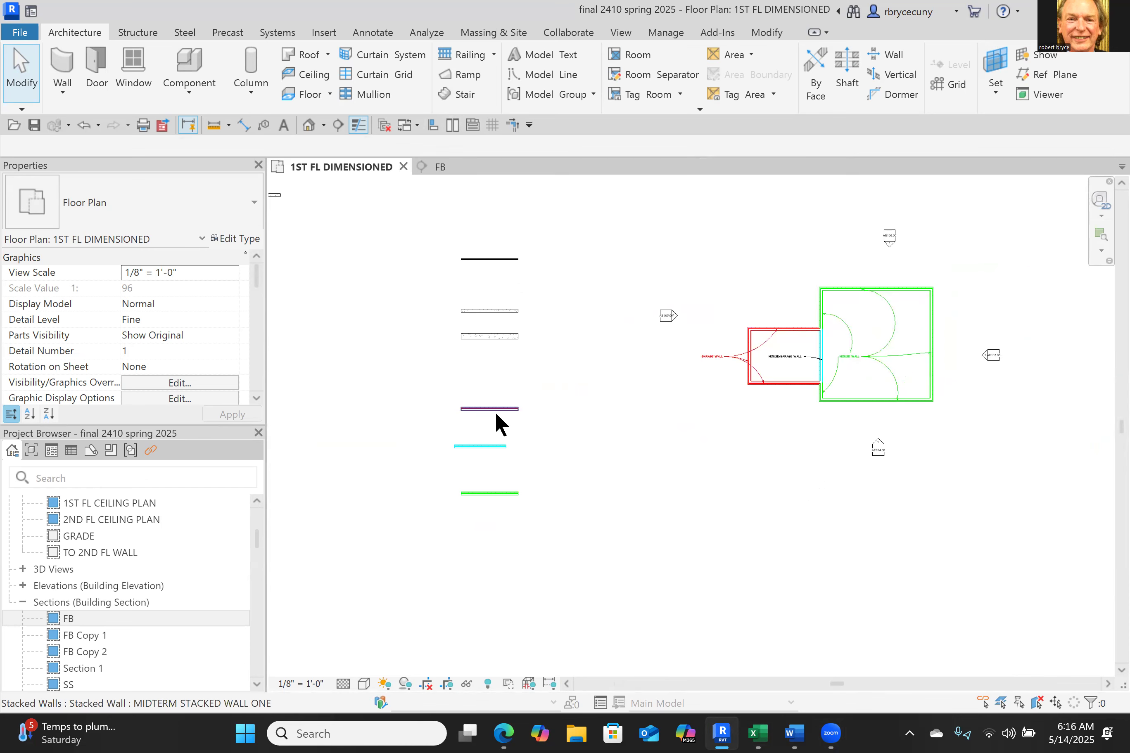
Step: Copy the red MIDTERM STACKED WALL ONE sample to the empty area below the house plan
left_click(496, 412)
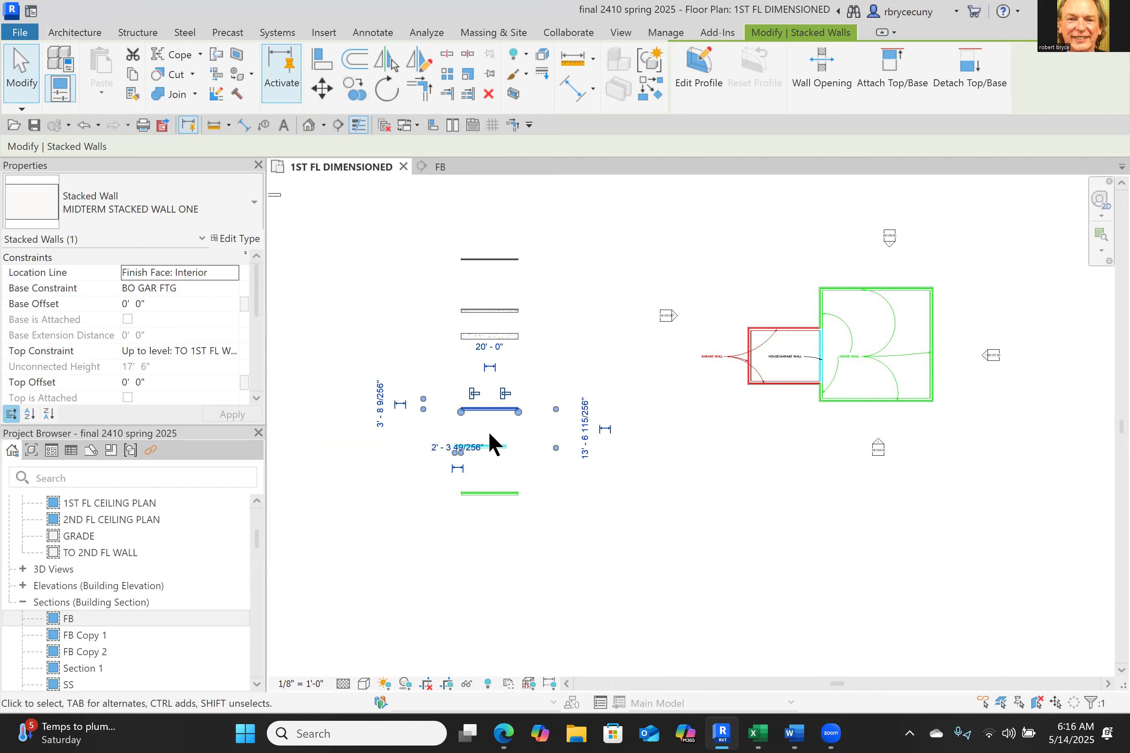
left_click(354, 89)
left_click(517, 433)
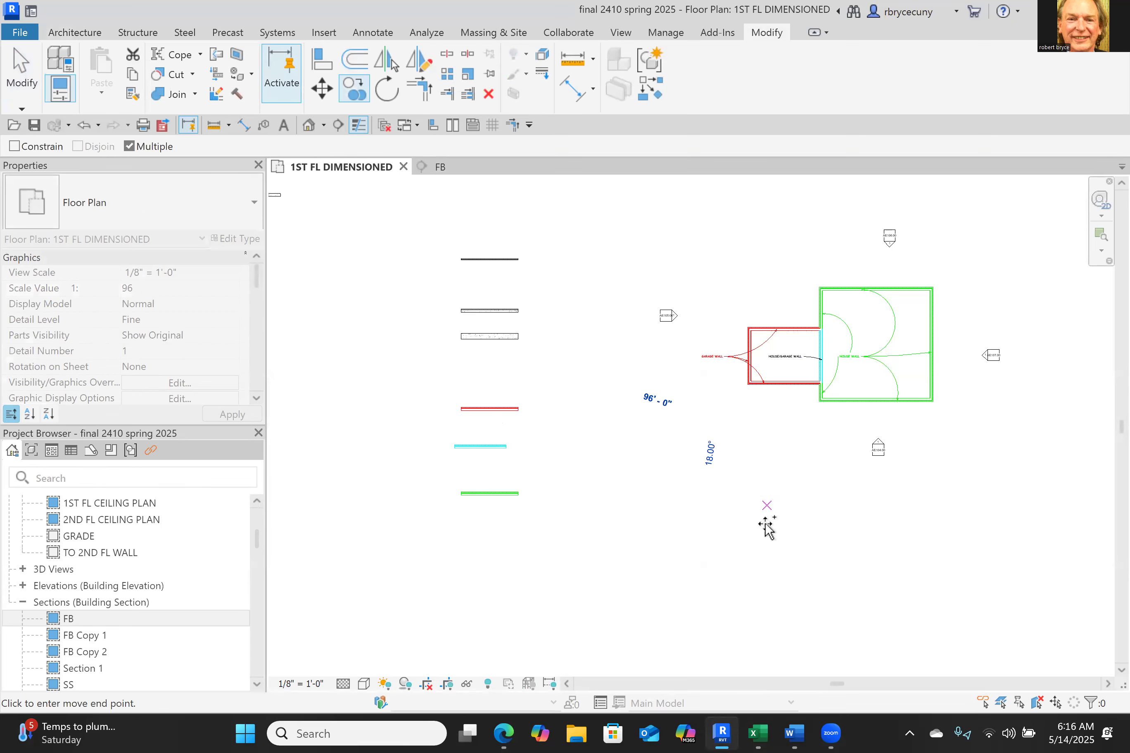
middle_click_drag(770, 540, 681, 494)
key("Escape")
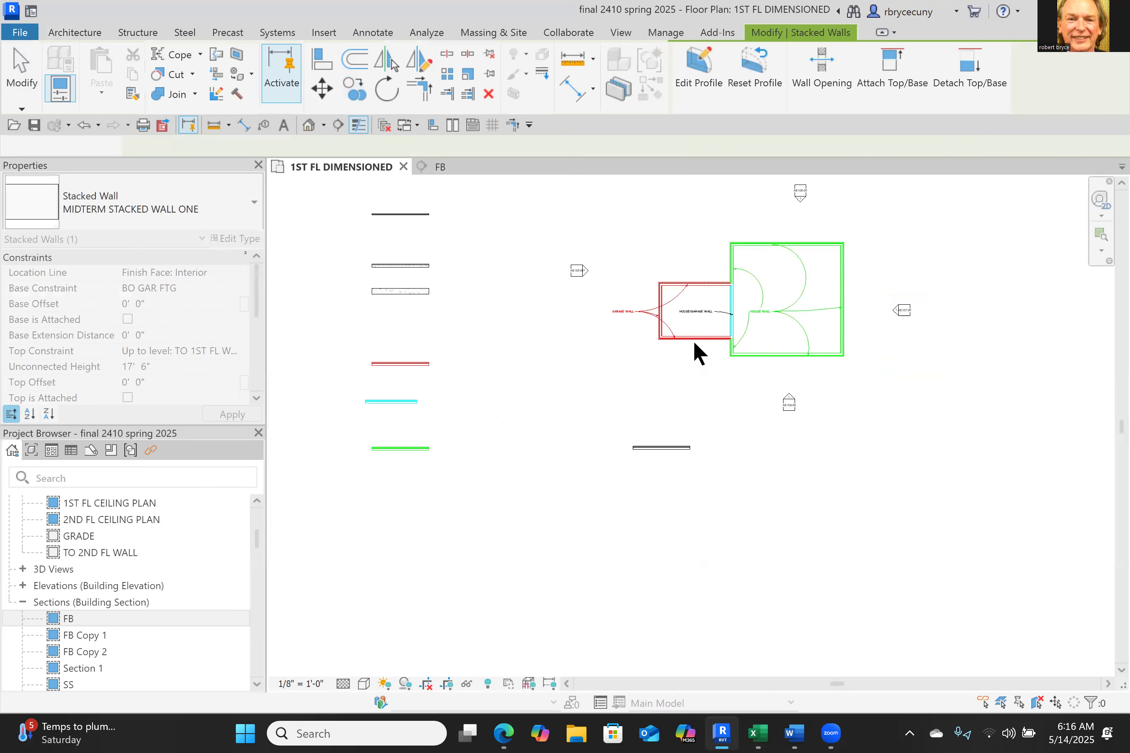
key("Escape")
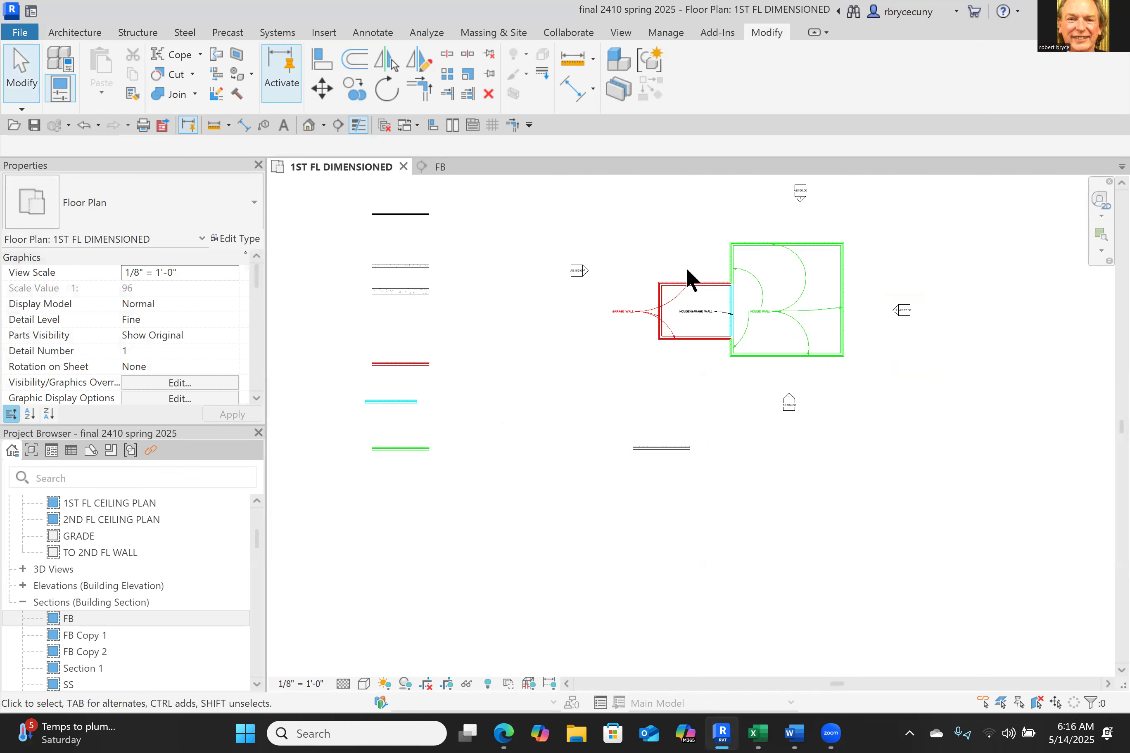
Step: Mirror the copied wall across a drawn horizontal axis to make a parallel wall below it
left_click(649, 448)
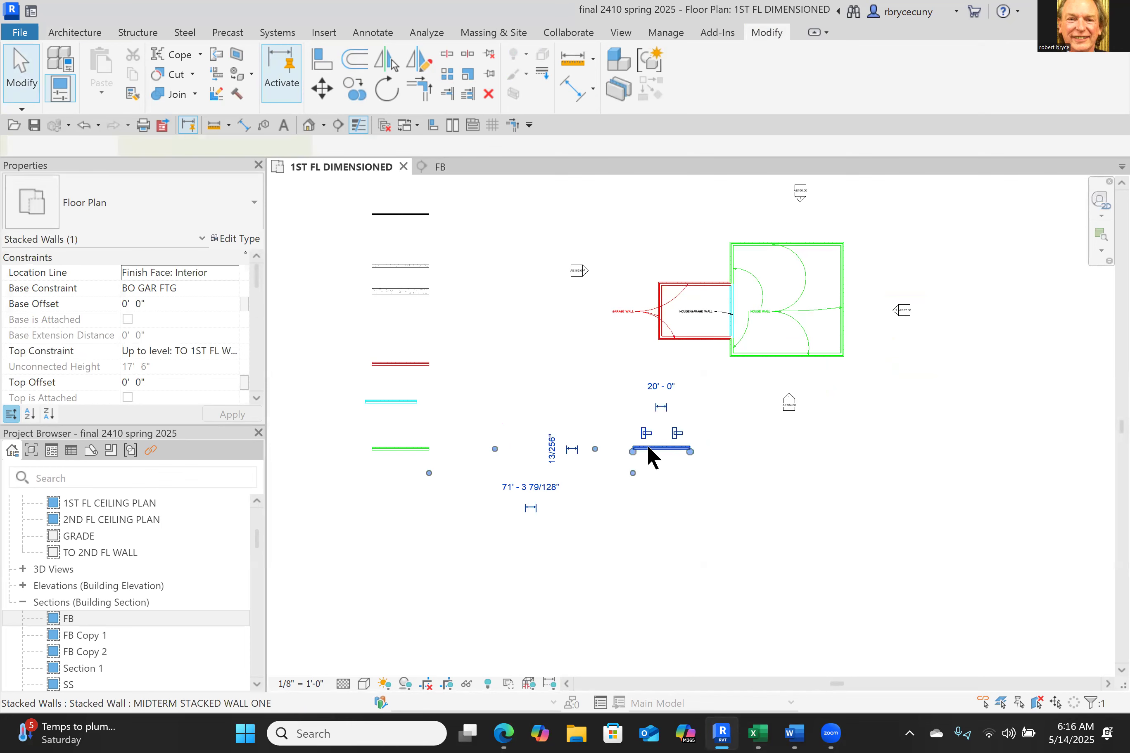
left_click(419, 63)
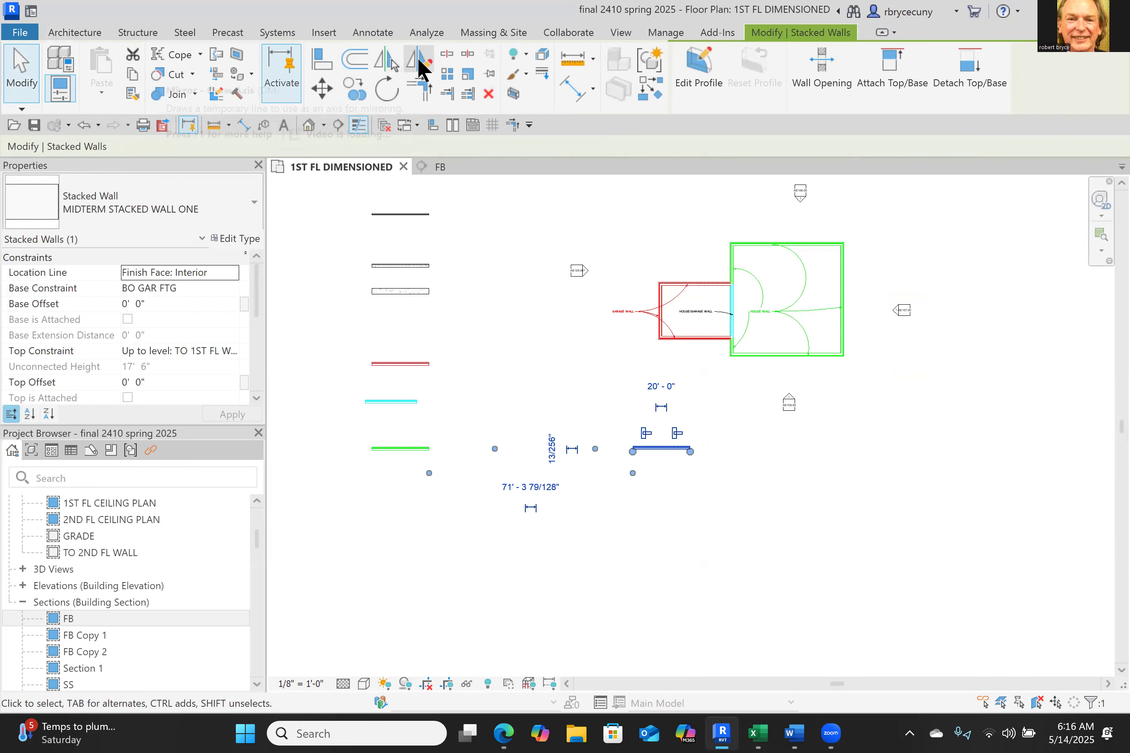
left_click(710, 521)
Step: Copy the upper of the two parallel walls to a spot just beneath it
left_click(674, 447)
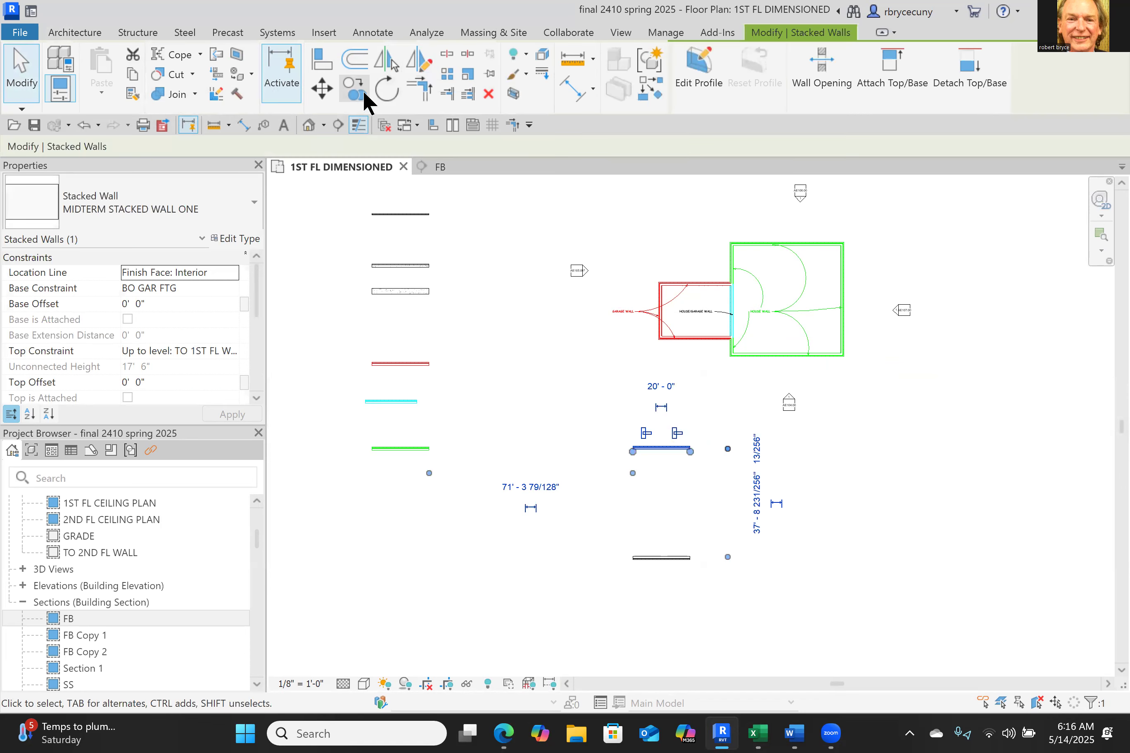
left_click(362, 90)
left_click(675, 448)
left_click(673, 528)
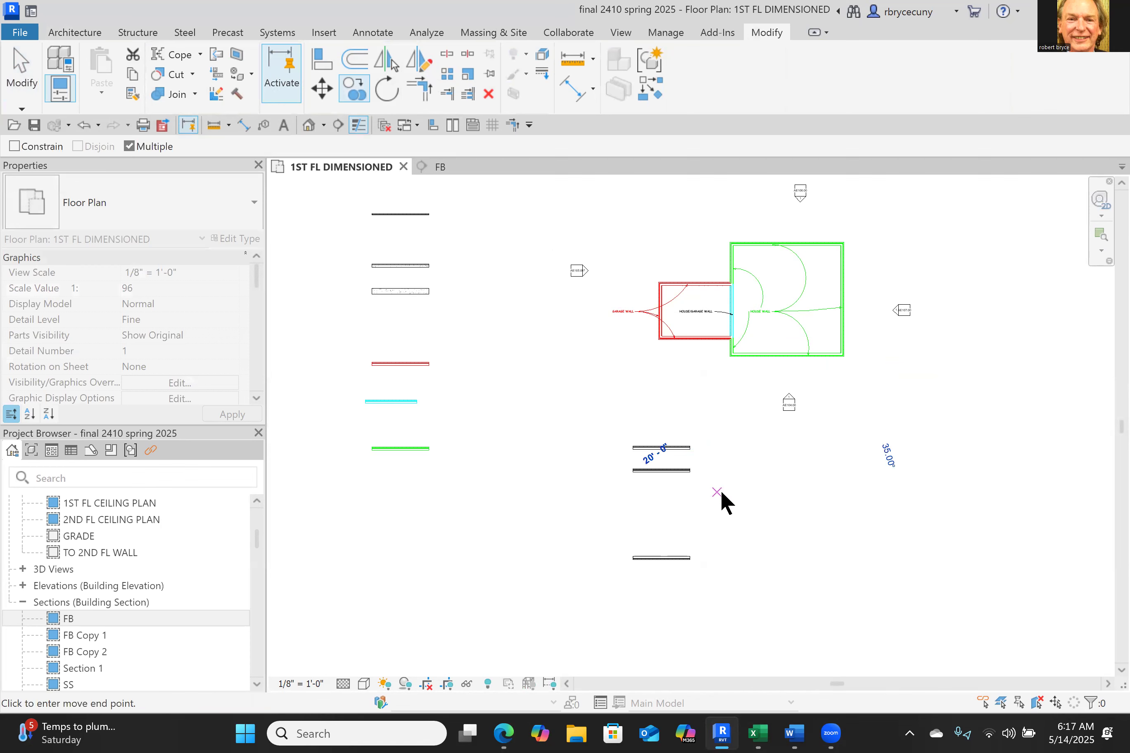
key("Escape")
Step: Rotate the middle wall copy 90 degrees and place it vertically just beyond the left ends of the two horizontal walls
left_click(666, 471)
left_click(386, 88)
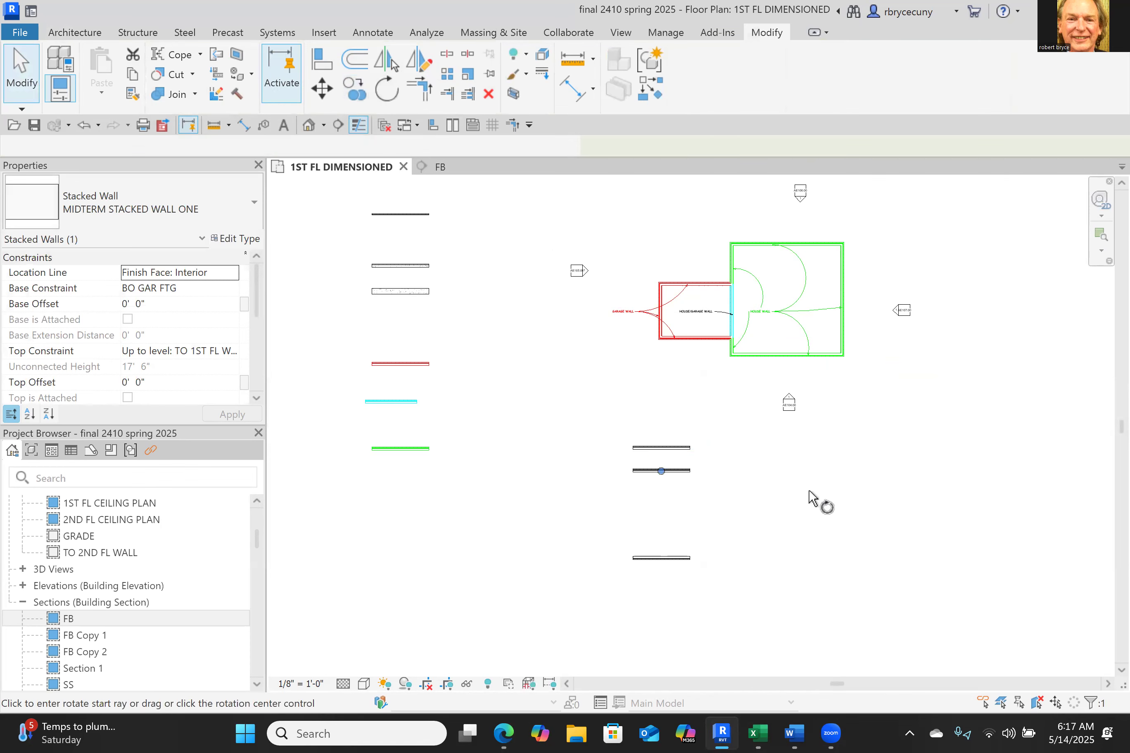
left_click(820, 504)
type("90")
key("Return")
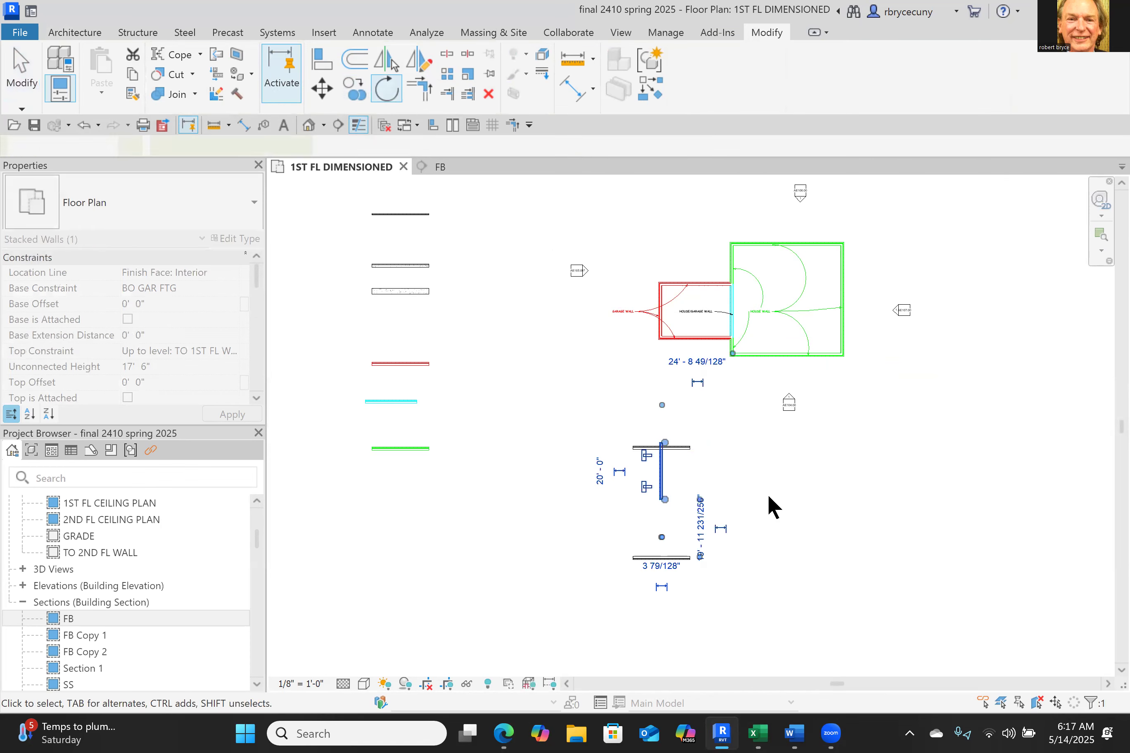
left_click_drag(628, 503, 615, 516)
Step: Trim both horizontal walls to the vertical wall, forming the upper and lower left corners of a three-sided garage outline
left_click(413, 95)
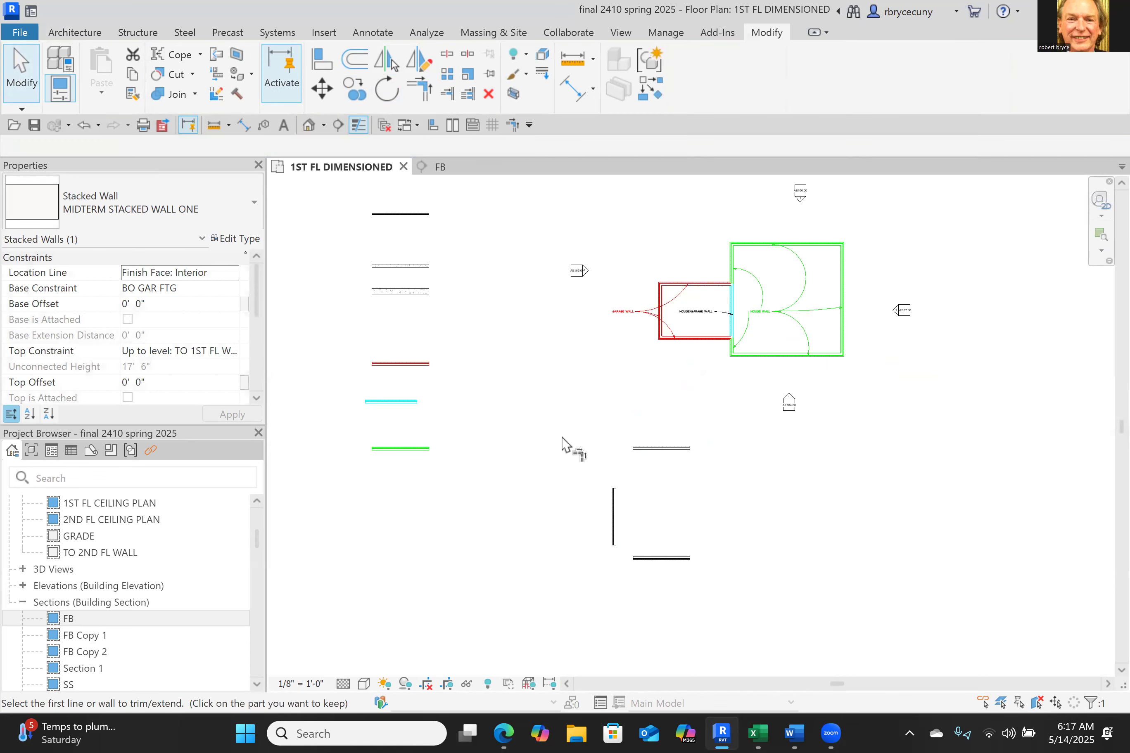
left_click(643, 454)
left_click(619, 520)
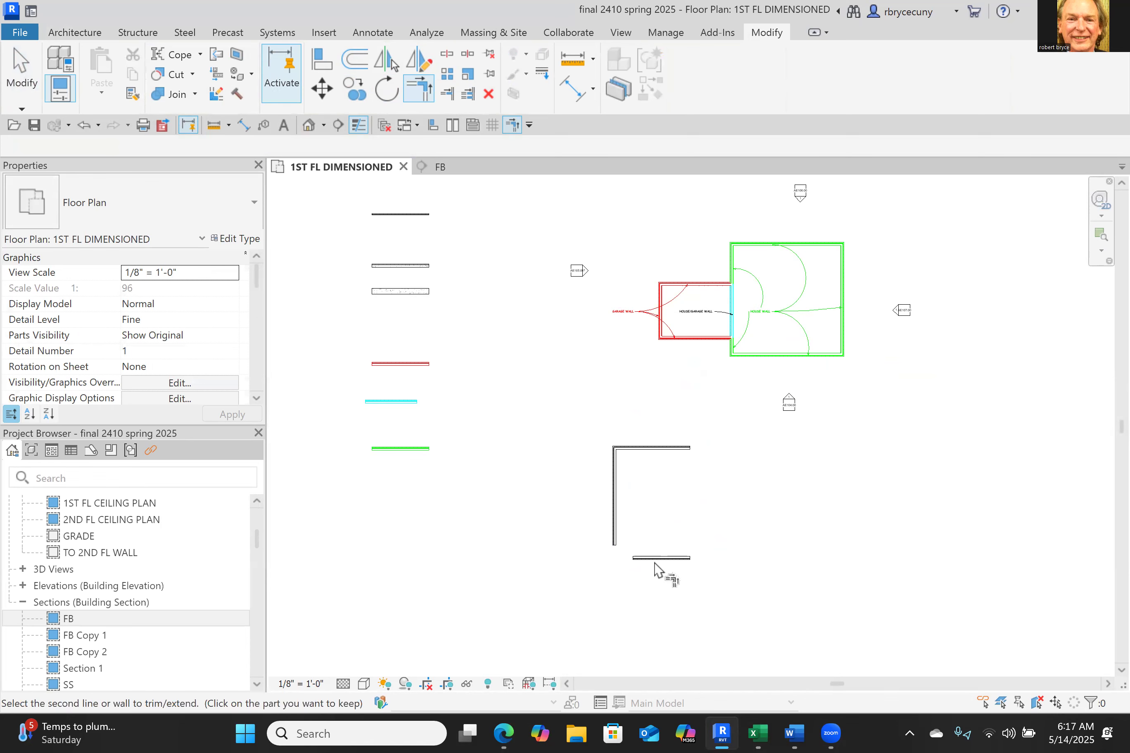
left_click(651, 567)
key("Escape")
Step: Move the lower garage wall closer to the upper one to shorten the three-sided outline
left_click(652, 557)
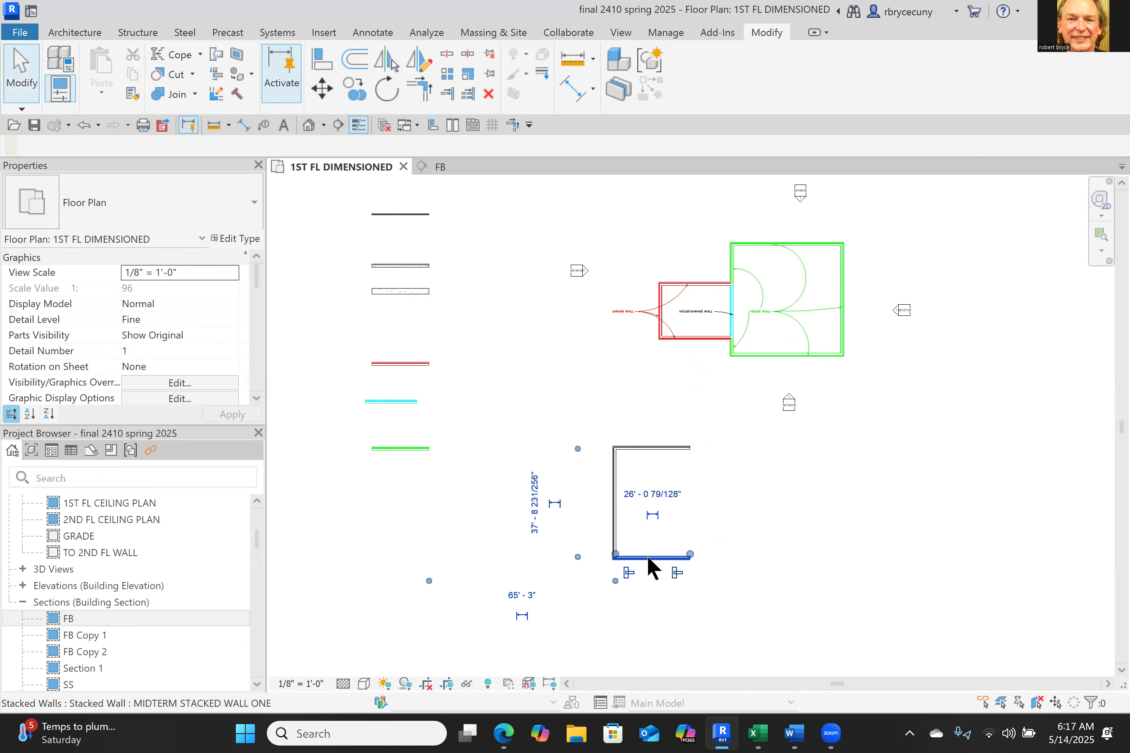
left_click_drag(645, 534, 652, 515)
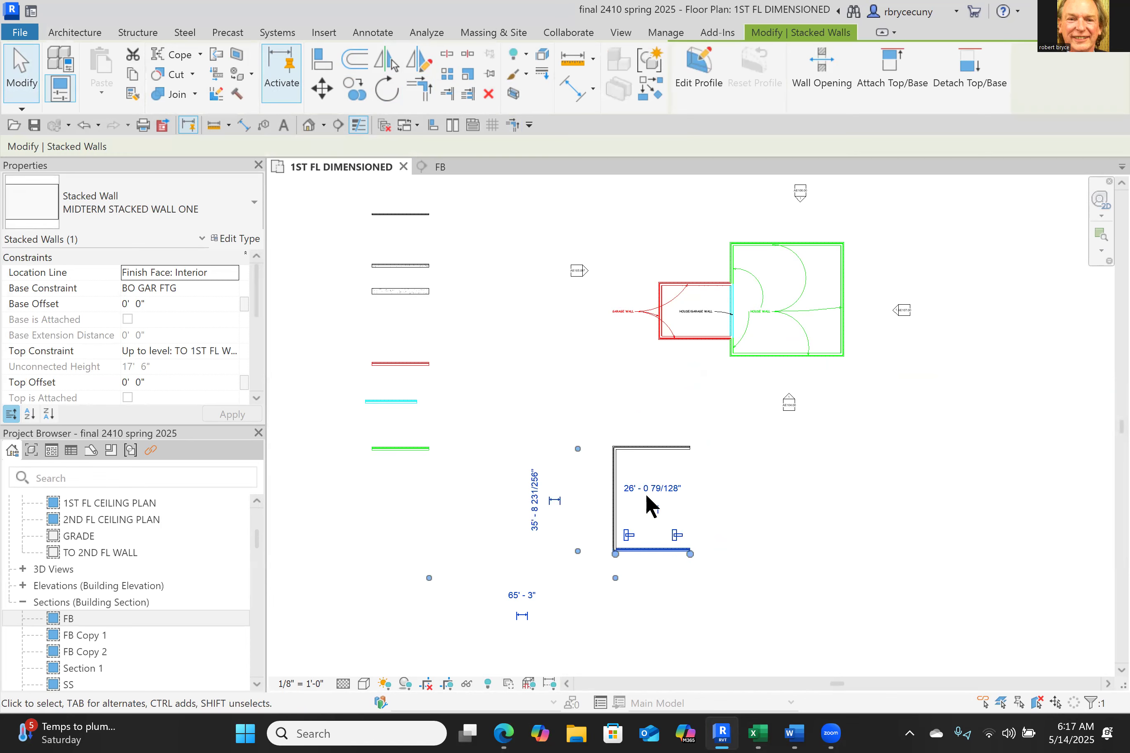
left_click(639, 578)
left_click(650, 551)
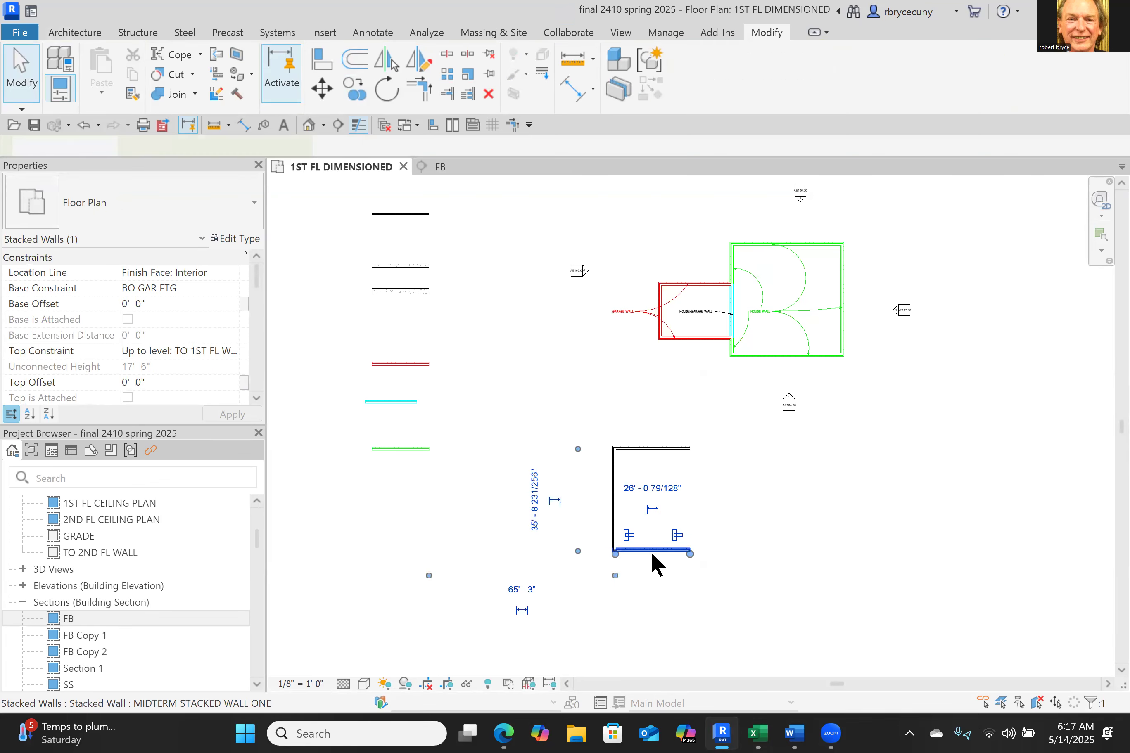
left_click(649, 552)
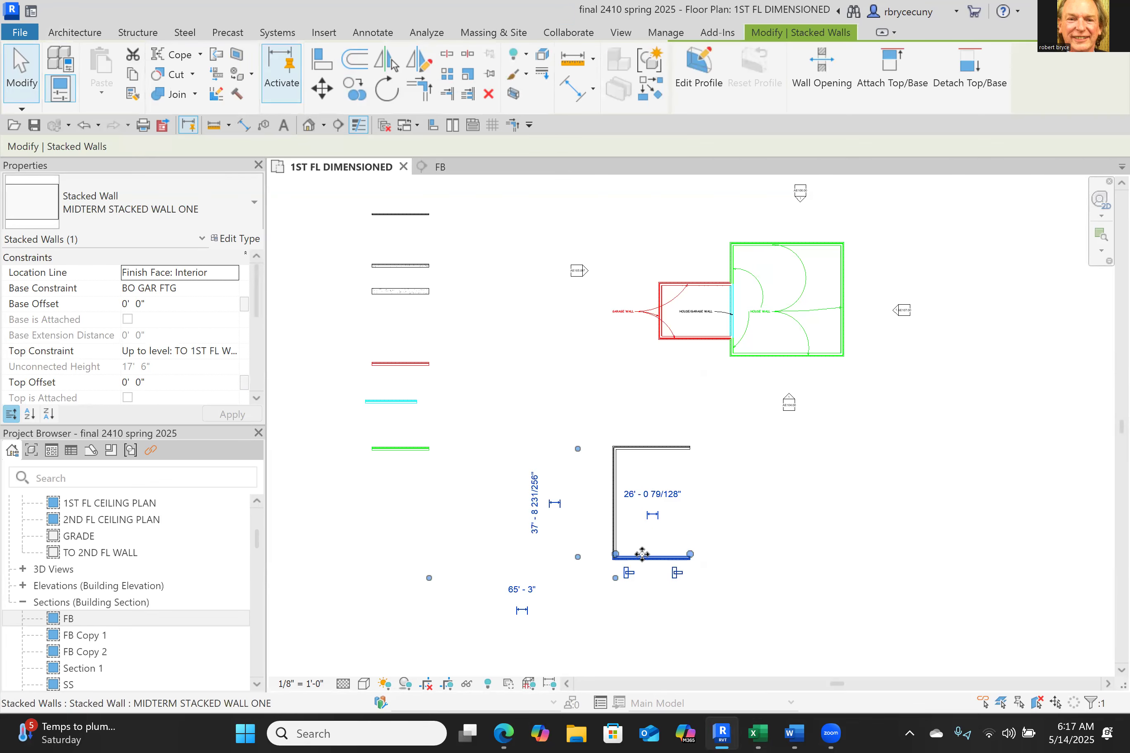
left_click_drag(644, 517, 618, 560)
Step: Examine the joined wall layers at the corners of the new three-sided garage outline
scroll(661, 492, "up", 3)
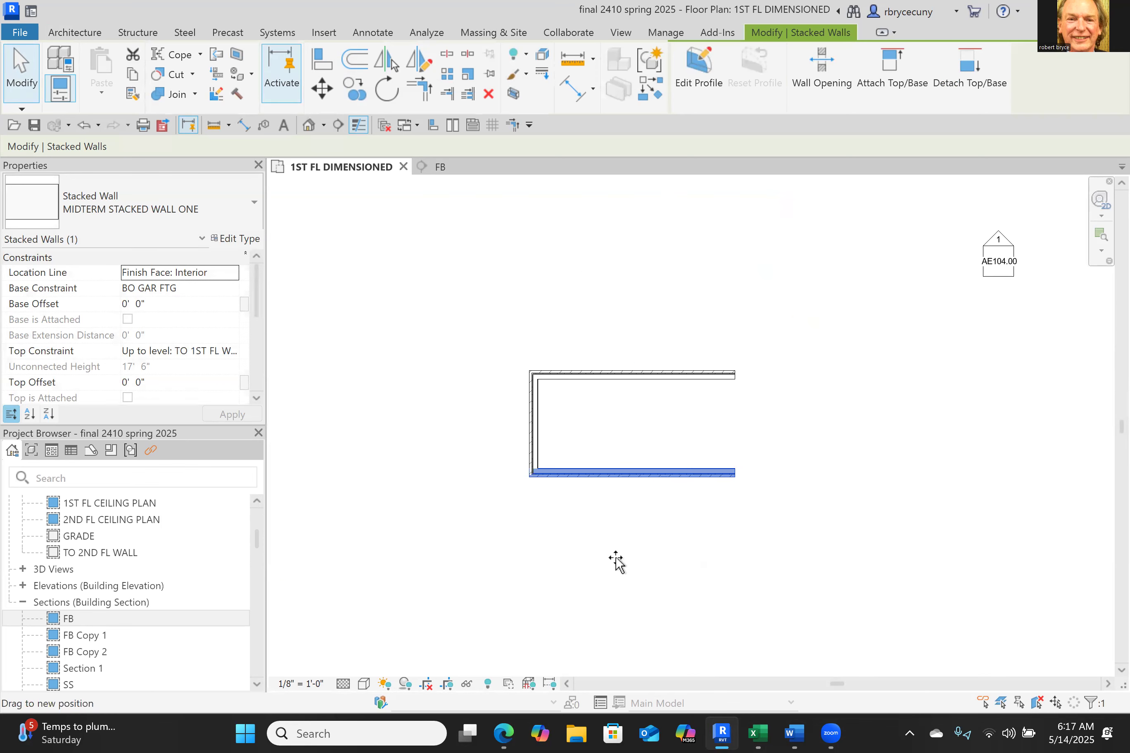
left_click(614, 584)
scroll(516, 385, "up", 2)
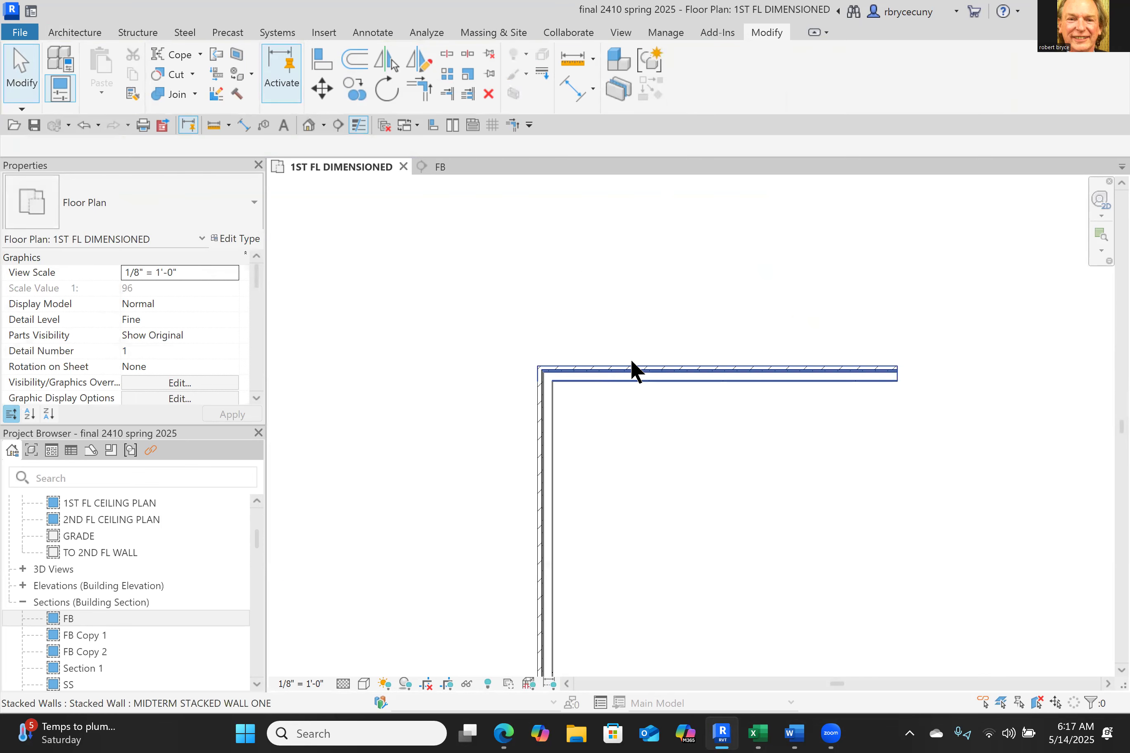
middle_click_drag(537, 474, 548, 299)
scroll(576, 462, "up", 2)
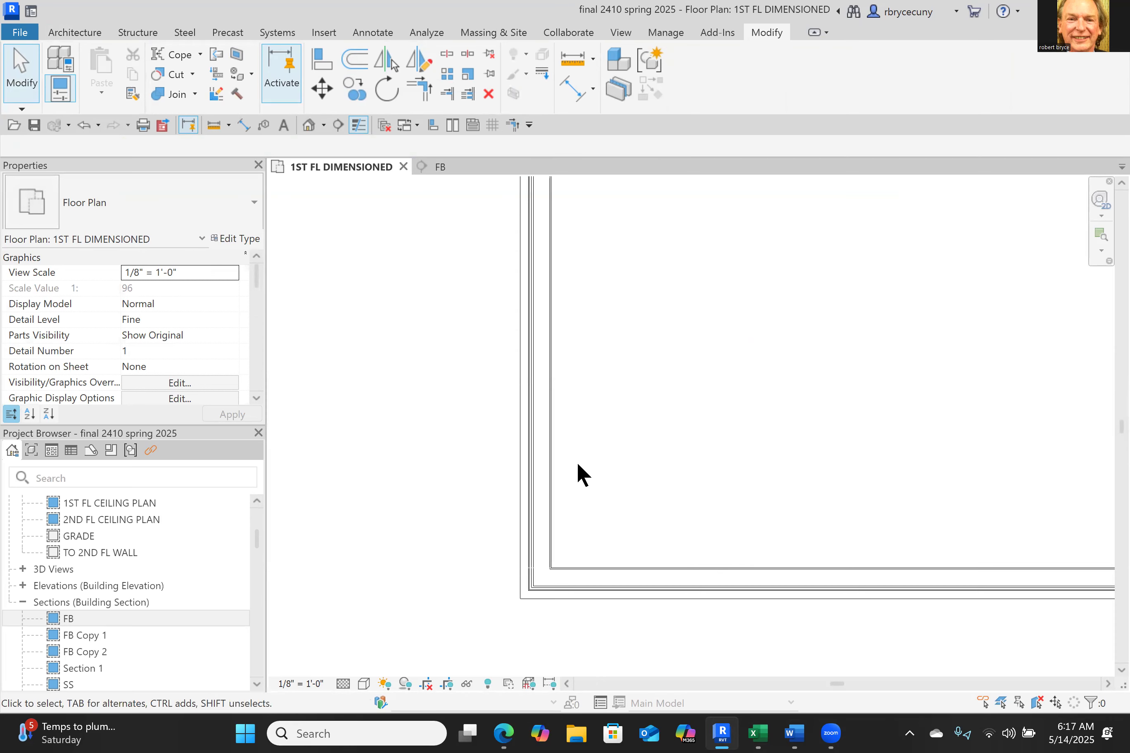
scroll(521, 529, "down", 5)
middle_click_drag(543, 387, 525, 456)
scroll(618, 299, "up", 3)
scroll(665, 448, "down", 8)
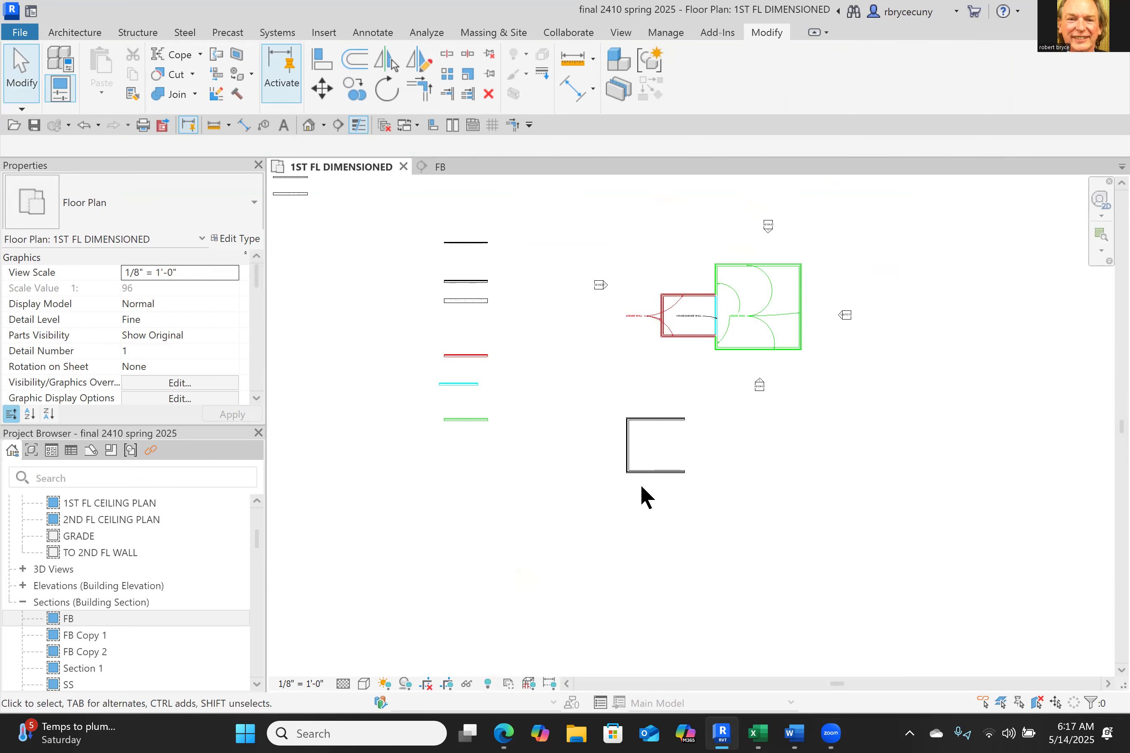
Step: Copy the cyan MIDTERM STACKED WALL three sample to the right of the three-sided garage outline
scroll(721, 316, "up", 2)
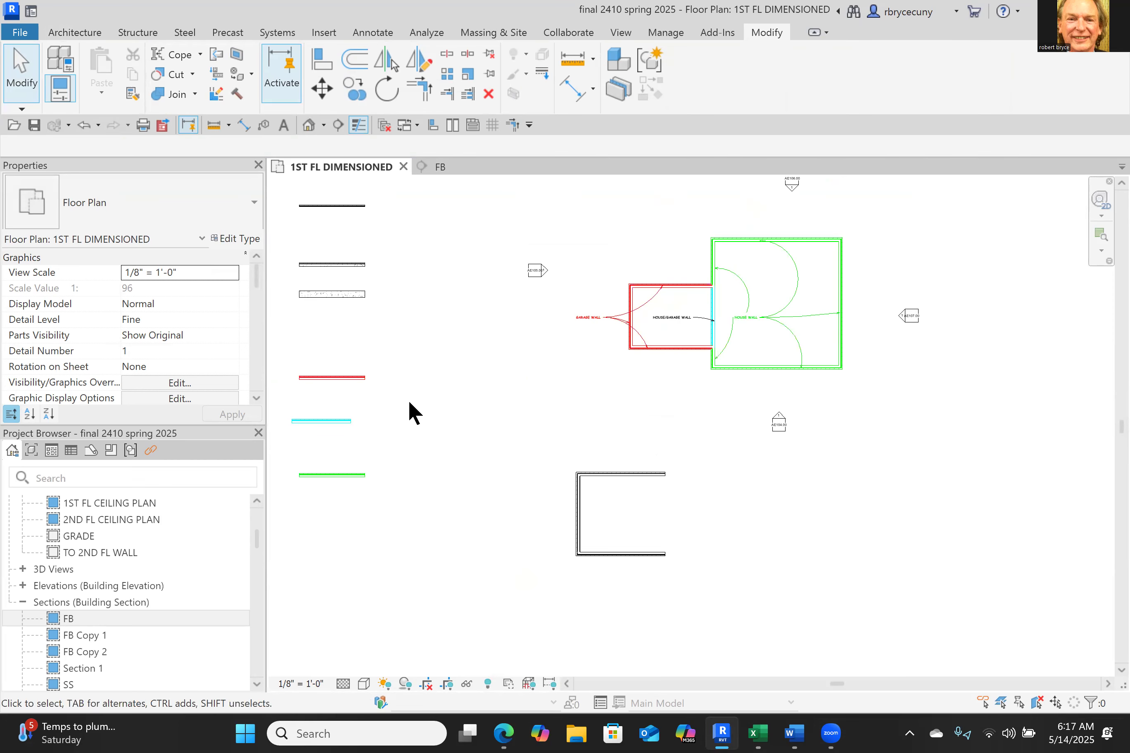
left_click(332, 421)
left_click(355, 90)
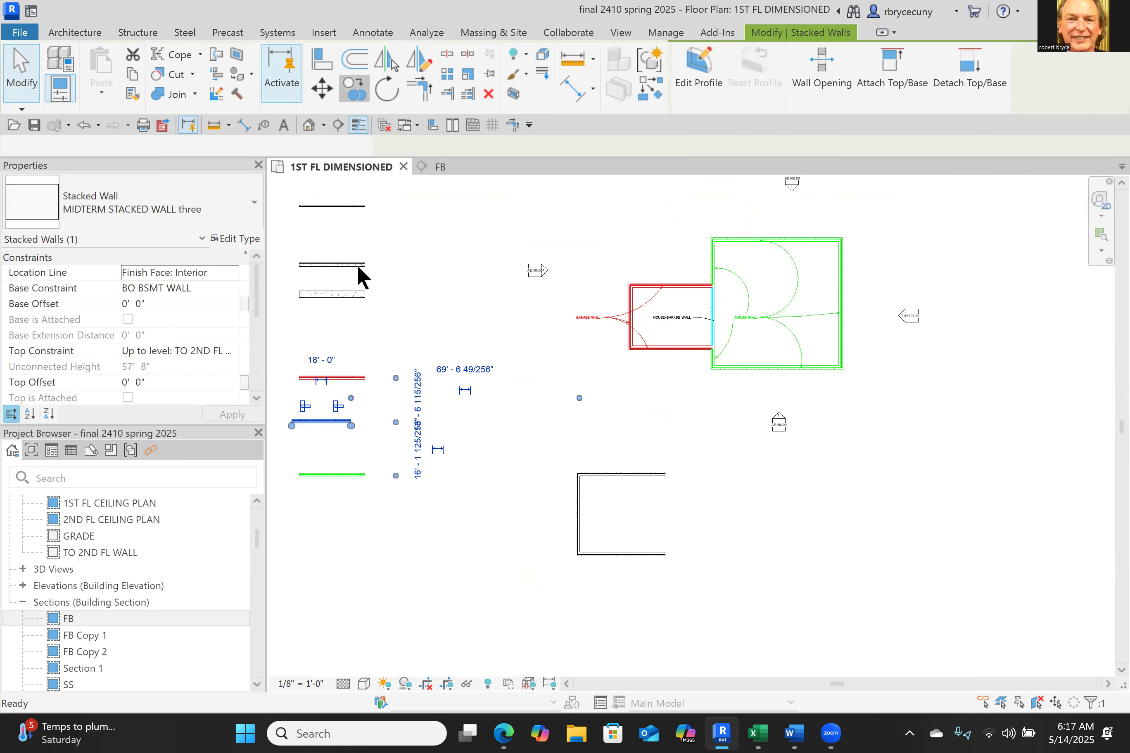
left_click(321, 421)
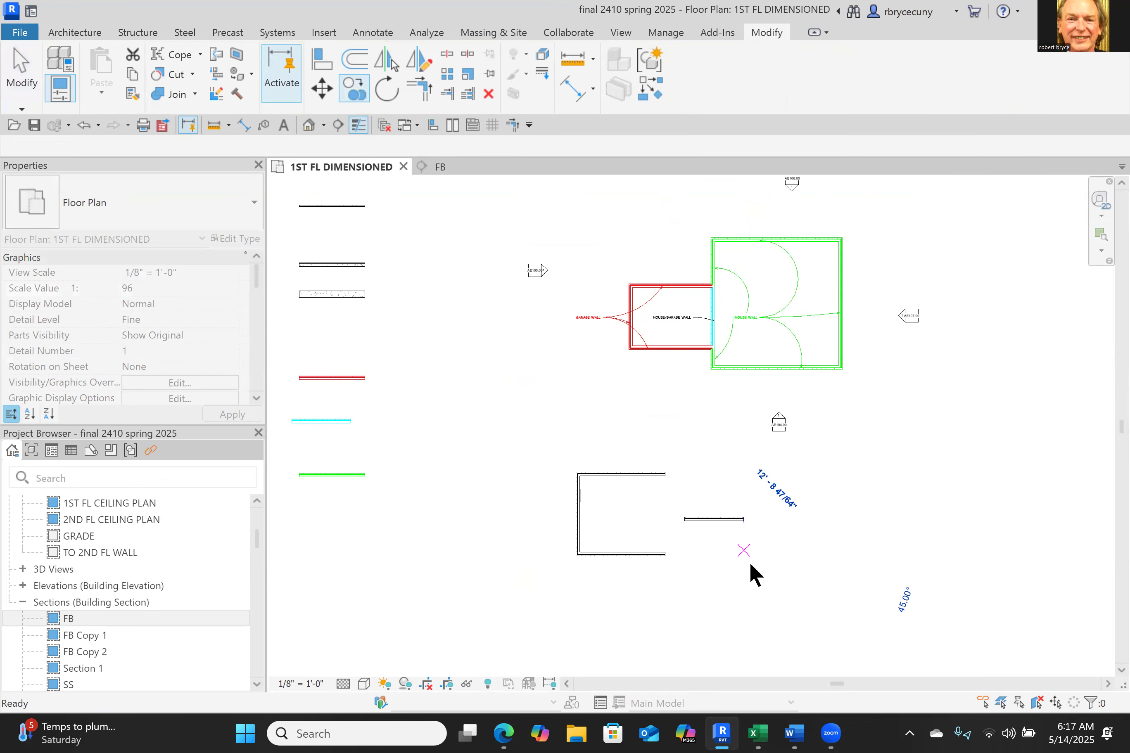
left_click(715, 518)
Step: Rotate the copied MIDTERM STACKED WALL three 90 degrees so it stands vertically
left_click(718, 518)
scroll(719, 520, "up", 3)
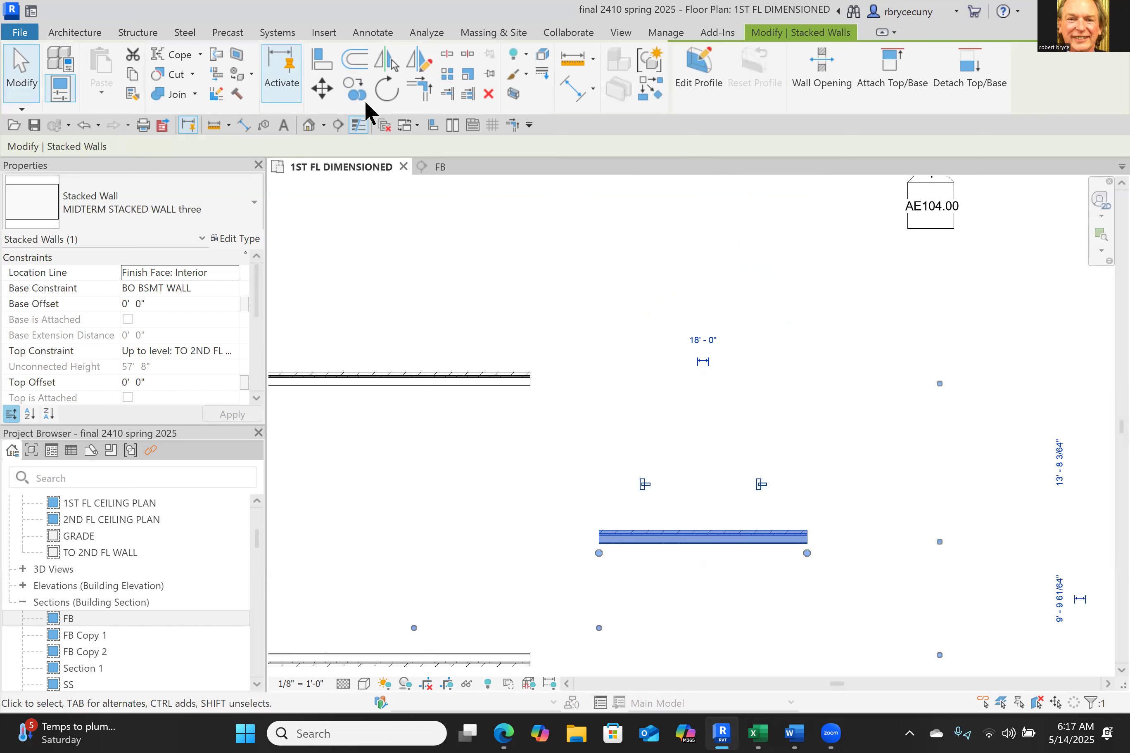
left_click(397, 90)
left_click(874, 519)
type("90")
key("Return")
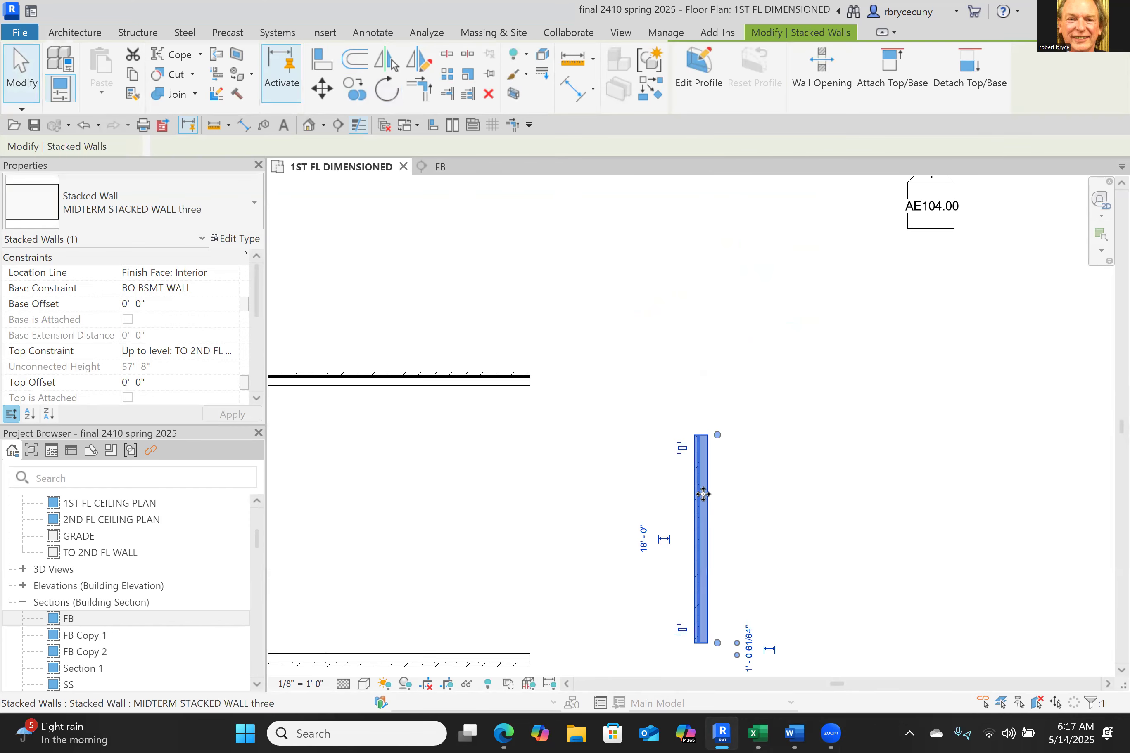
Step: Move the vertical house/garage wall into the open right end of the garage outline, between the two horizontal walls
left_click_drag(520, 465, 520, 464)
mouse_move(702, 607)
middle_mouse_down()
mouse_move(734, 611)
mouse_move(705, 602)
middle_mouse_up()
left_click(734, 611)
scroll(734, 611, "down", 5)
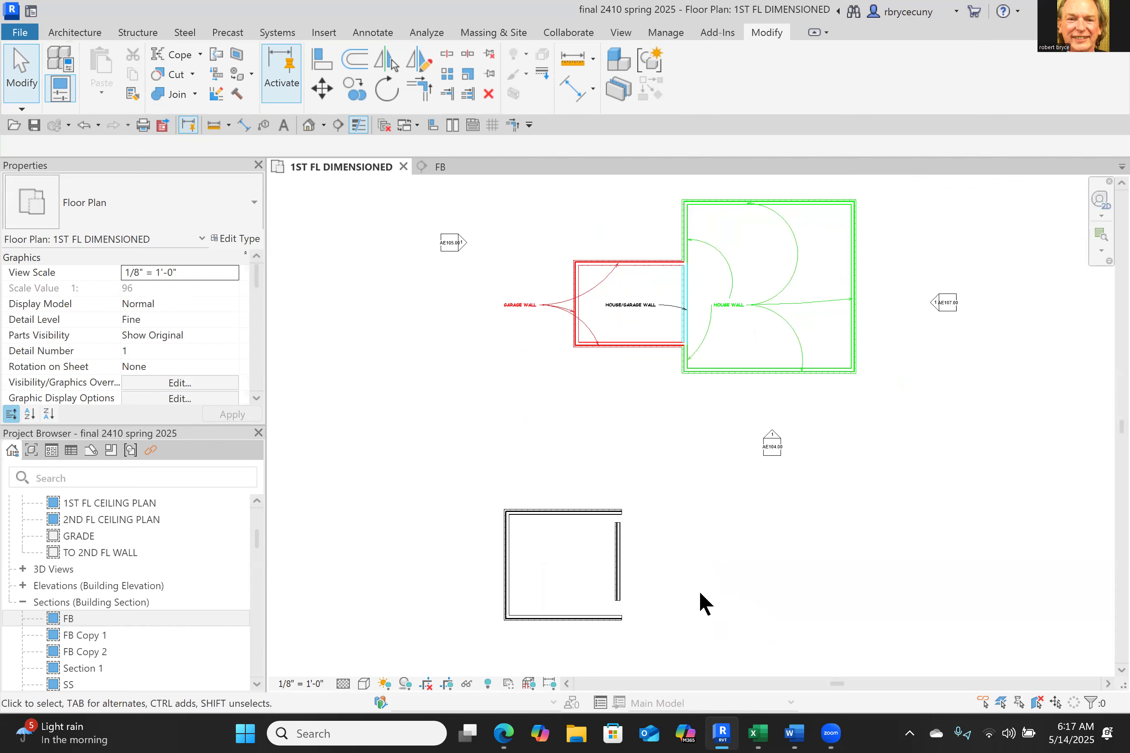
scroll(759, 341, "down", 3)
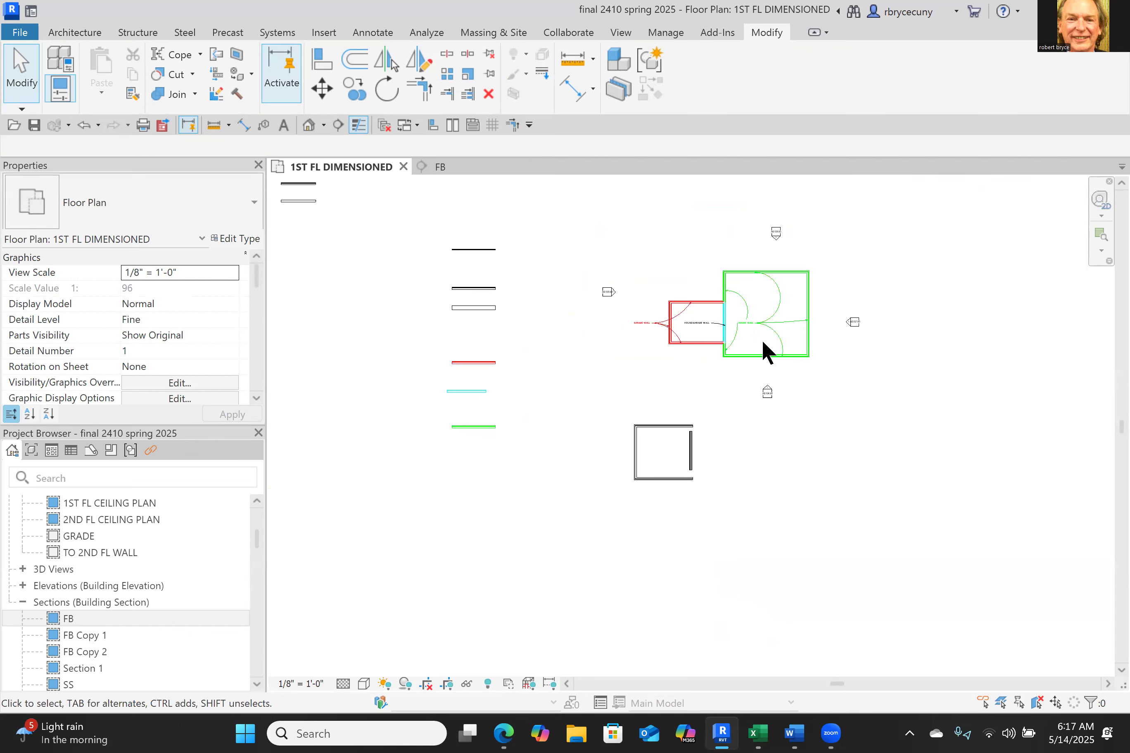
Step: Copy the green MIDTERM STACKED WALL 2 sample to a spot above and to the right of the garage outline
left_click(482, 430)
scroll(482, 430, "up", 2)
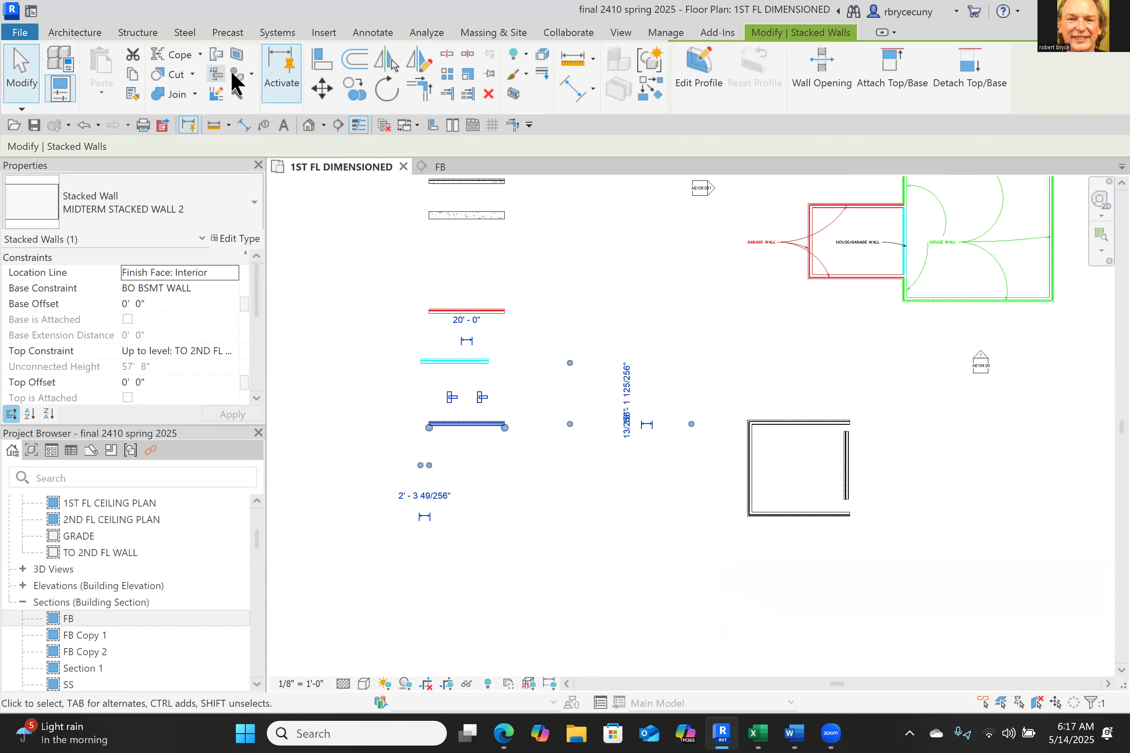
left_click(355, 90)
left_click(467, 426)
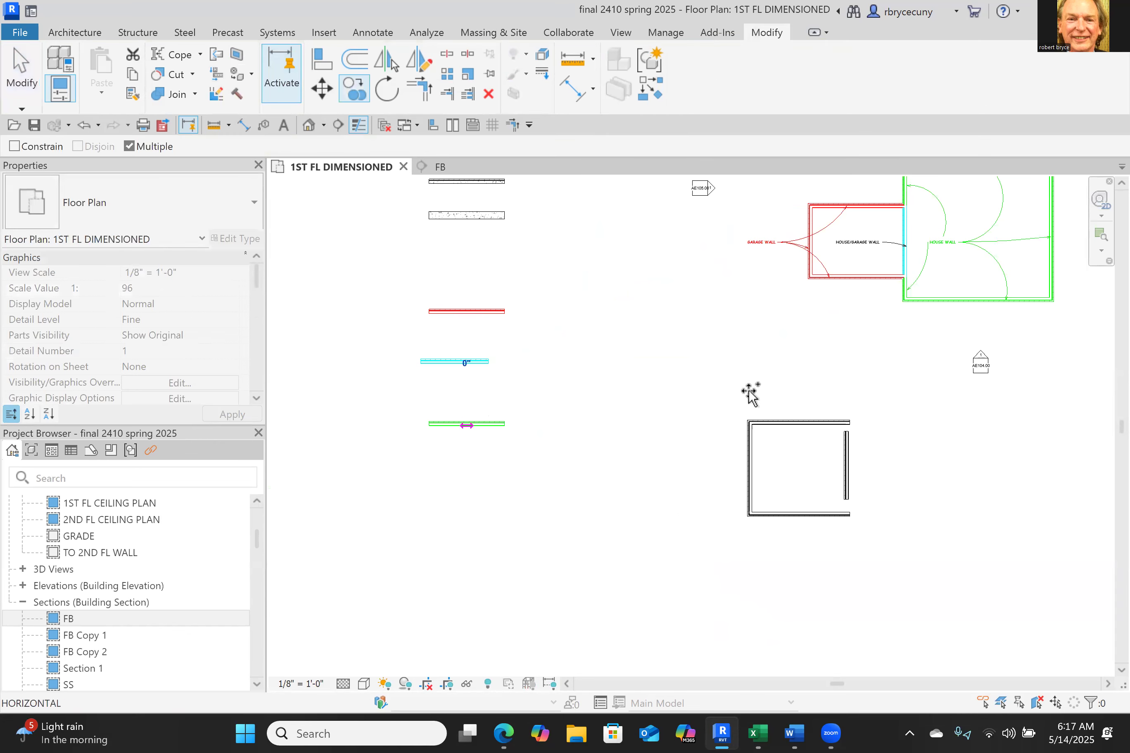
middle_click_drag(906, 440, 849, 391)
key("Escape")
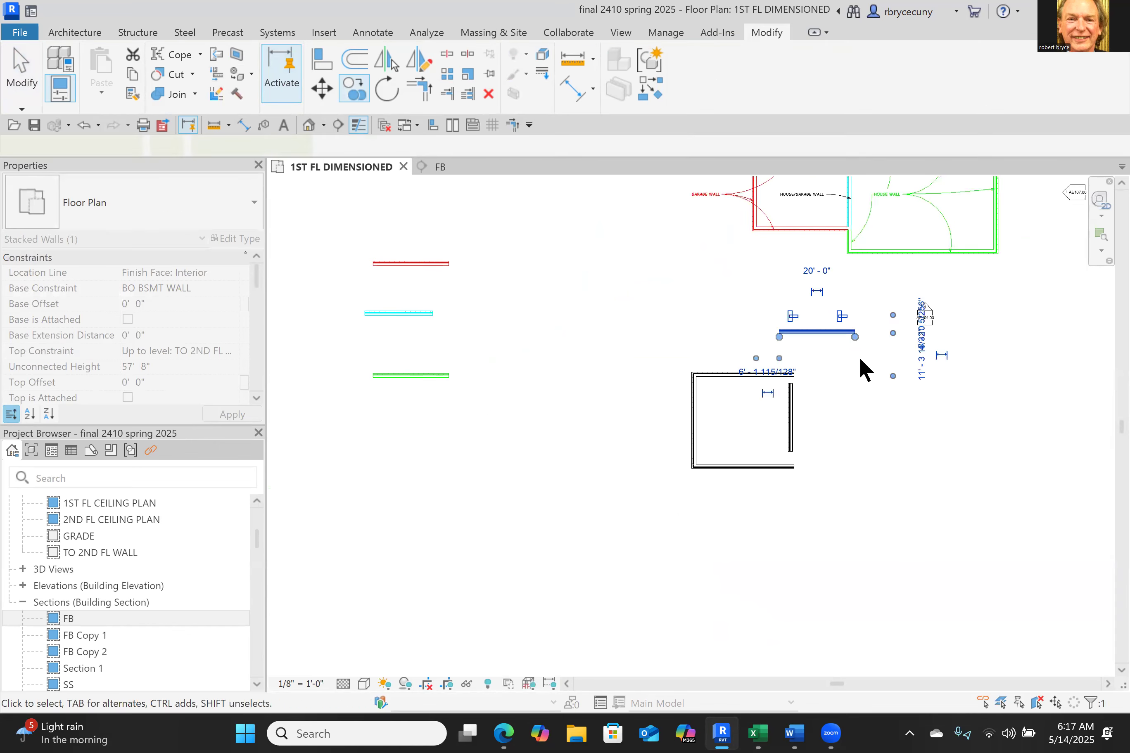
key("Escape")
Step: Mirror a copy of the upper house wall below the garage about a horizontal axis drawn through the garage's middle
left_click(837, 330)
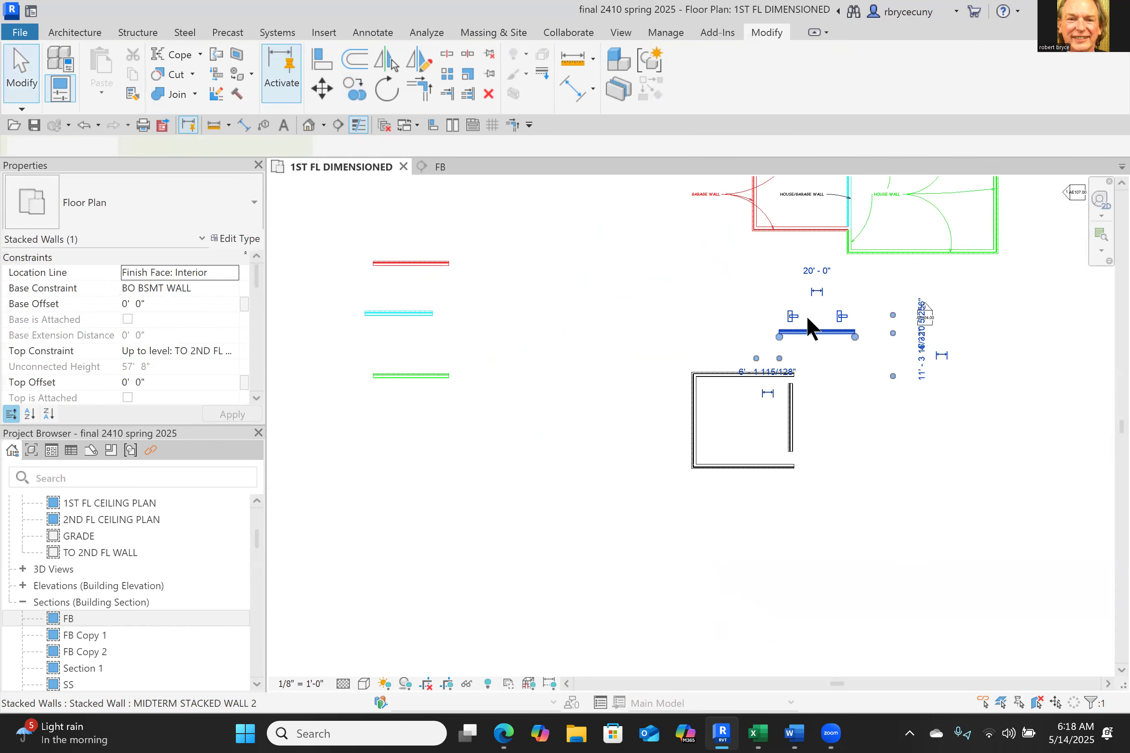
left_click(418, 68)
left_click(855, 418)
left_click(895, 418)
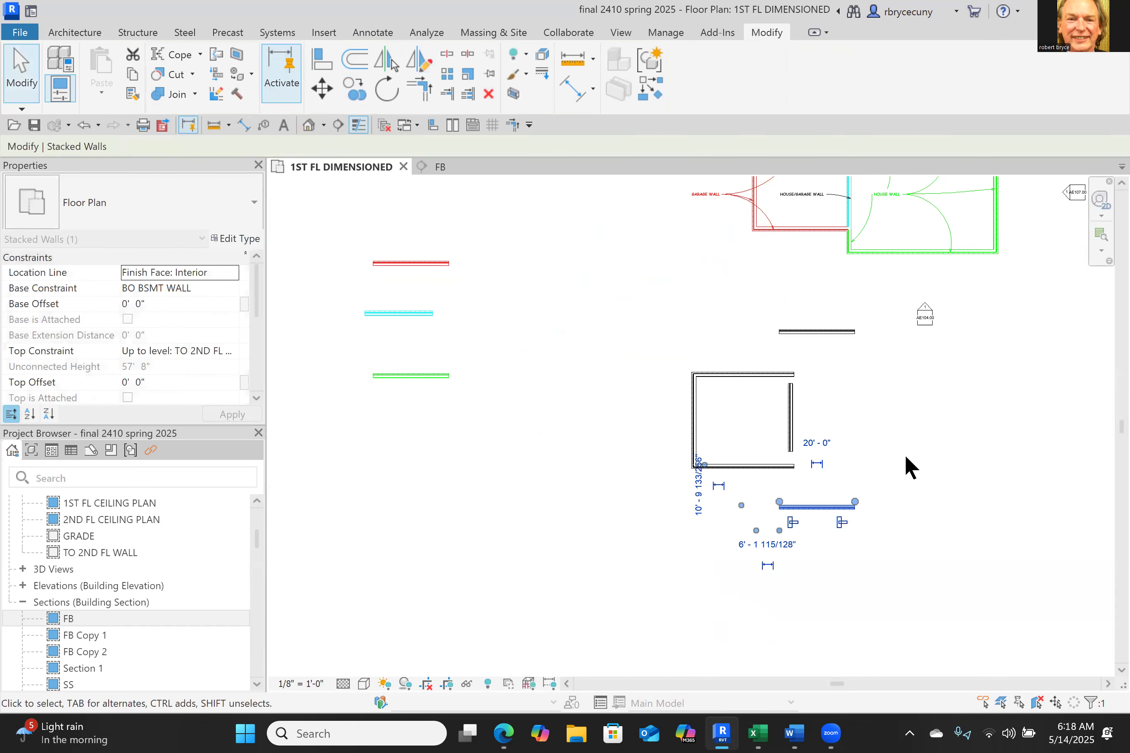
key("Escape")
Step: Copy the upper horizontal house wall to the open area right of the garage, midway between the two house walls
left_click(817, 332)
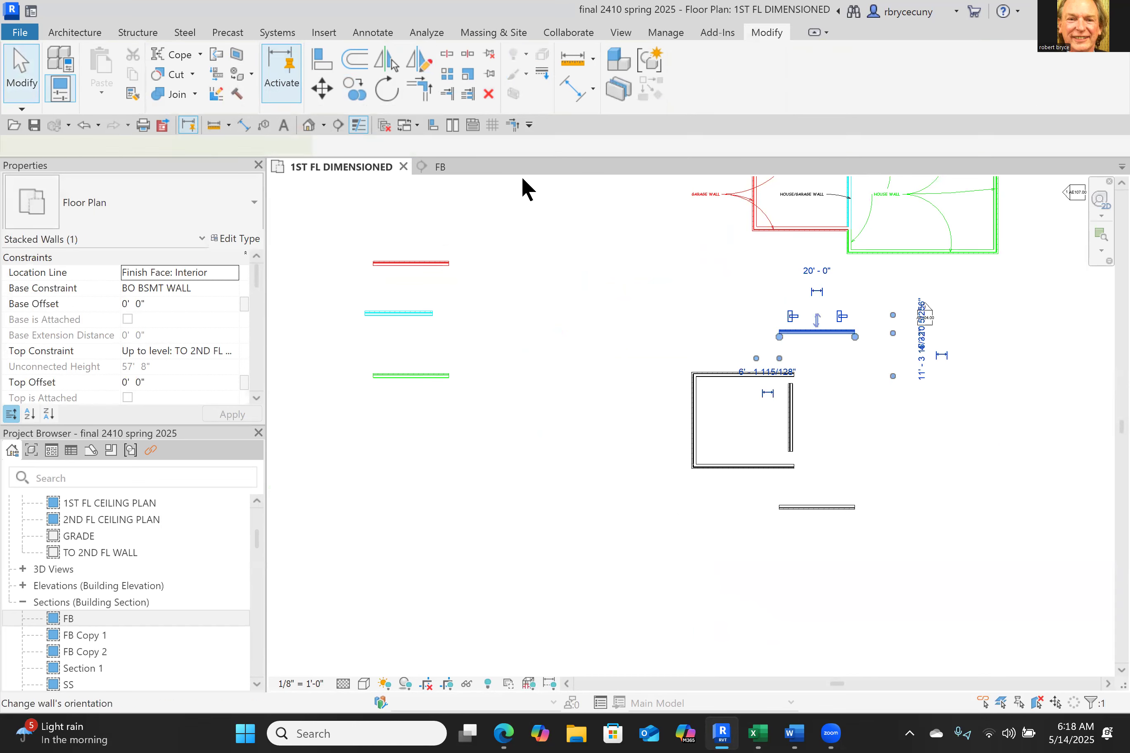
left_click(354, 90)
left_click(794, 332)
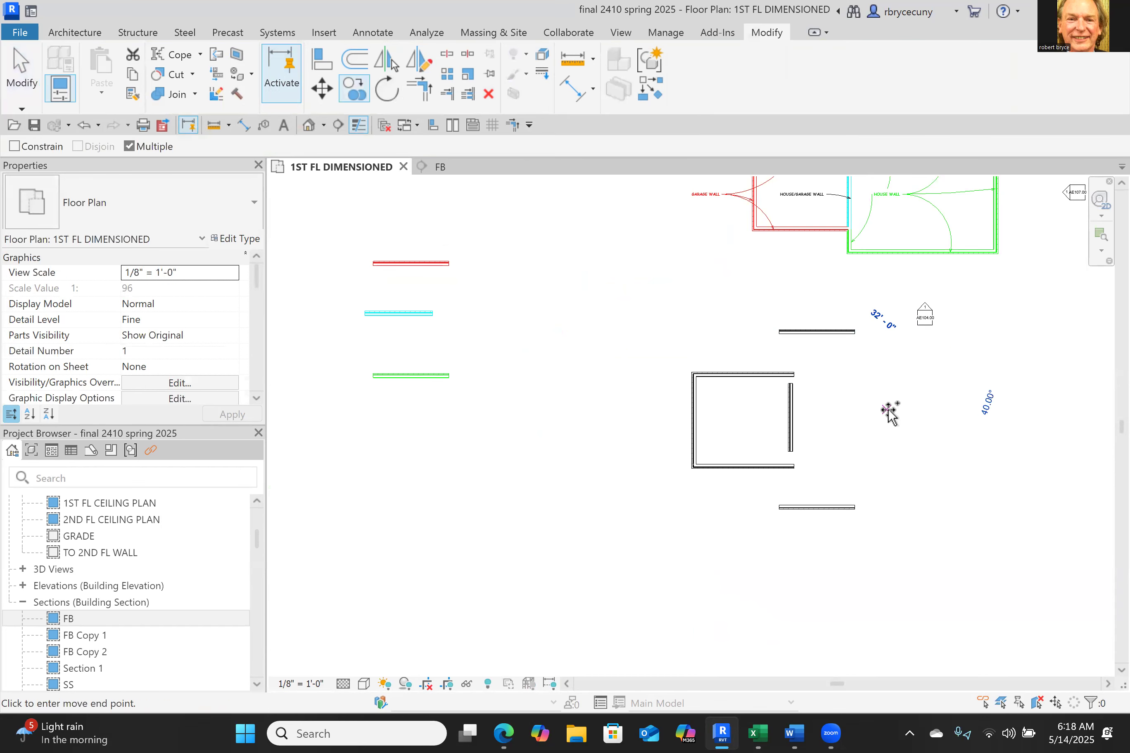
left_click(887, 409)
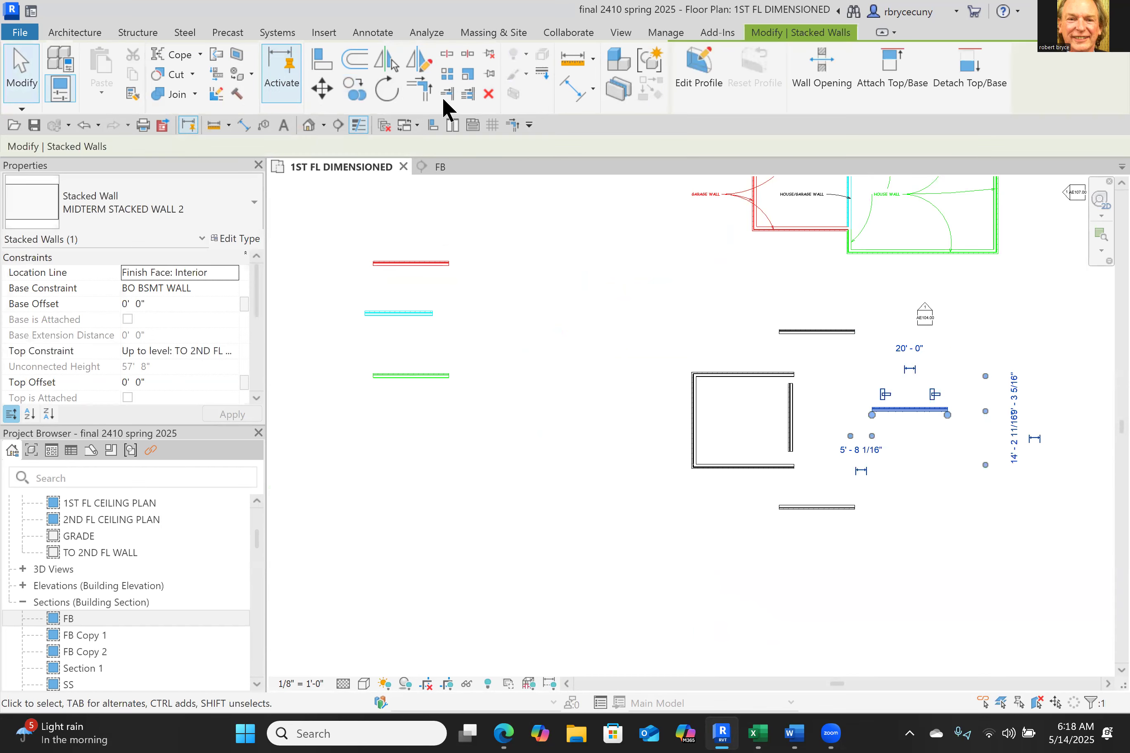
Step: Rotate the new house wall copy 90 degrees so it stands vertically
left_click(386, 90)
left_click(1019, 464)
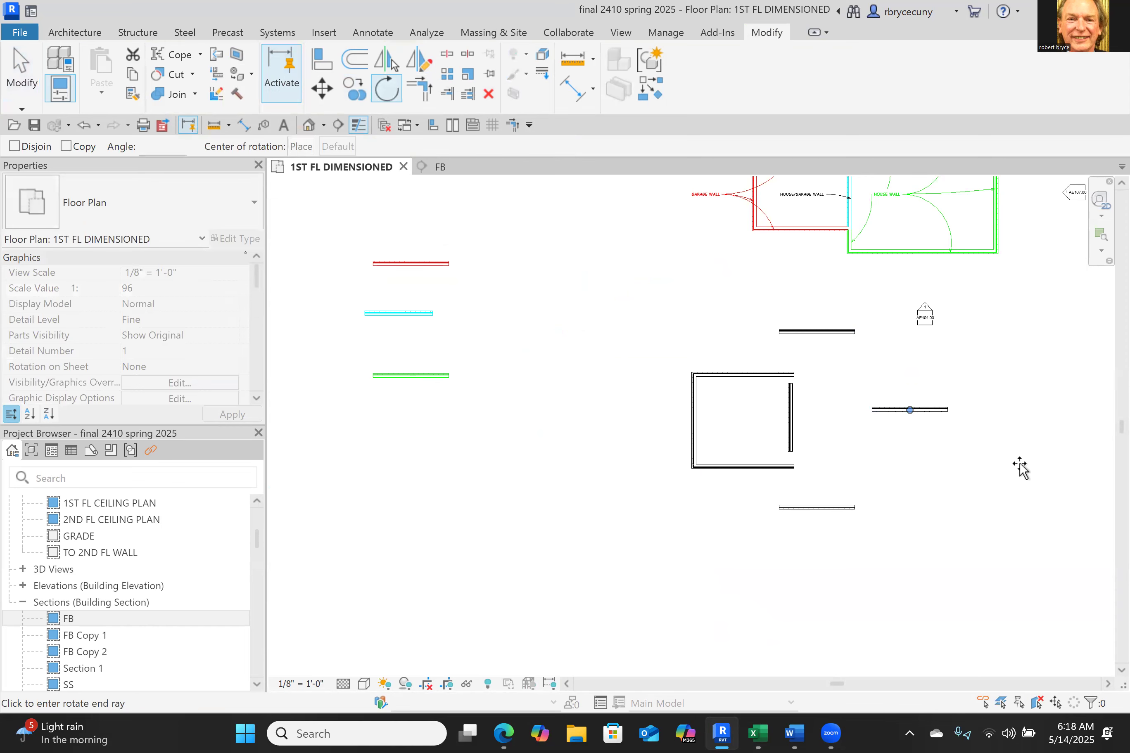
type("90")
key("Return")
left_click(840, 356)
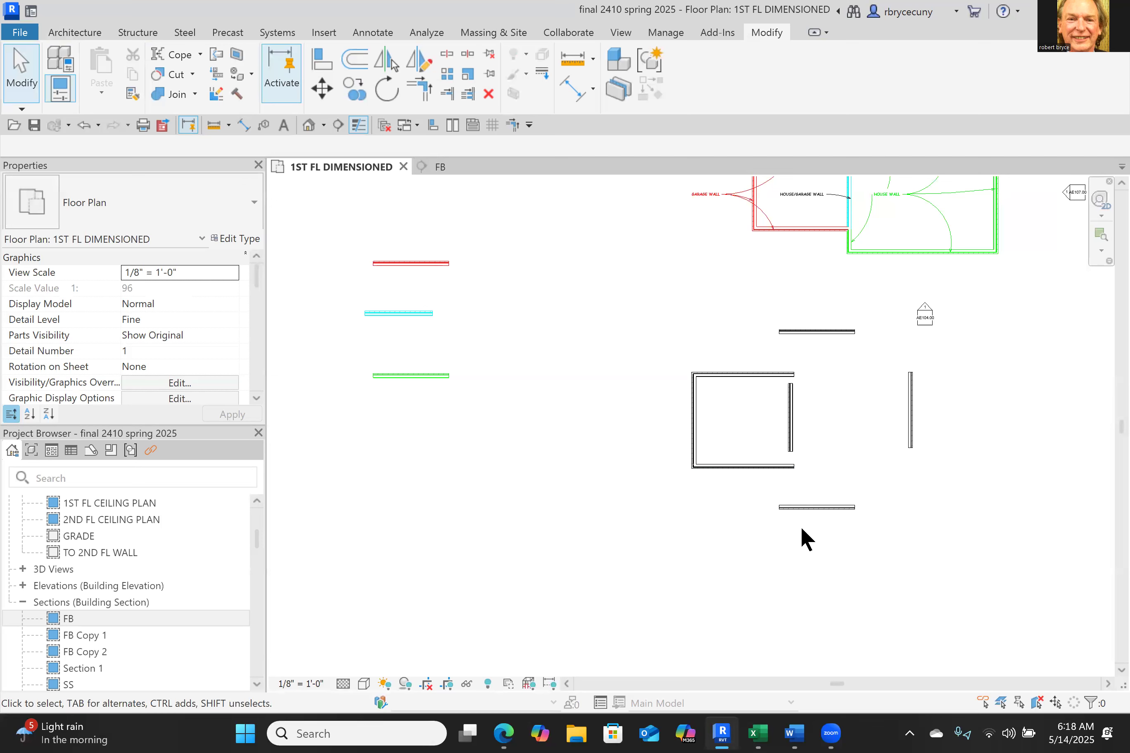
Step: Try to mirror the vertical house wall toward the garage about a drawn vertical axis
left_click(907, 417)
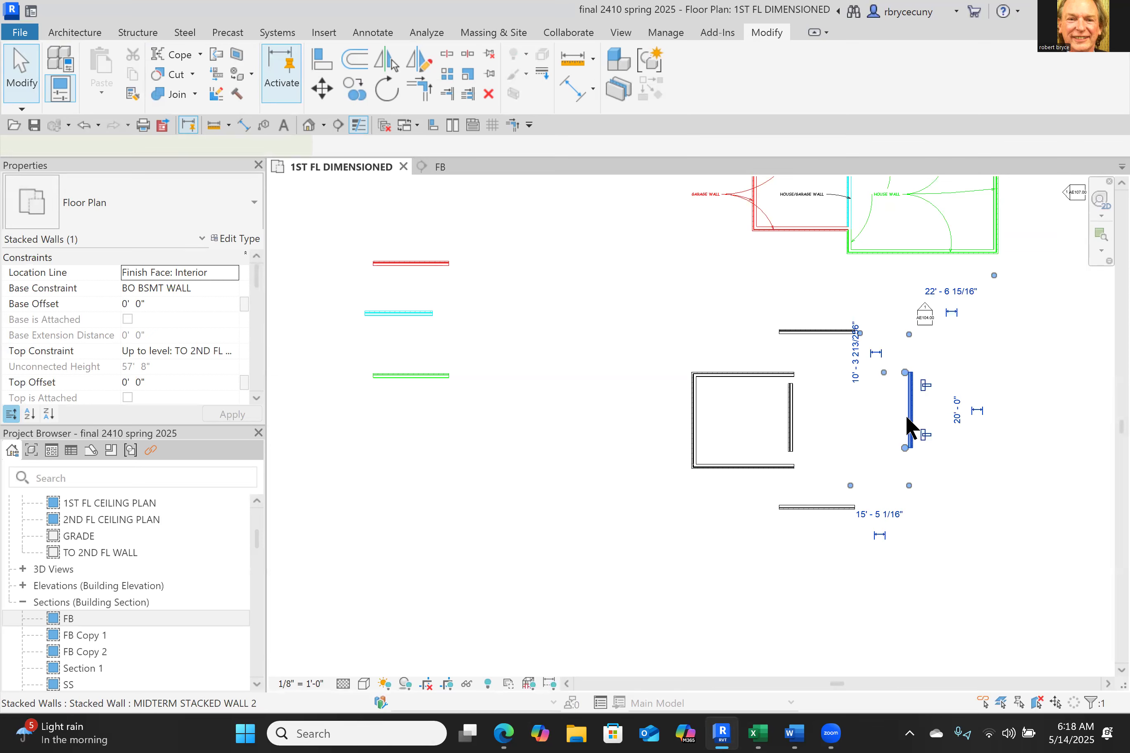
left_click(412, 71)
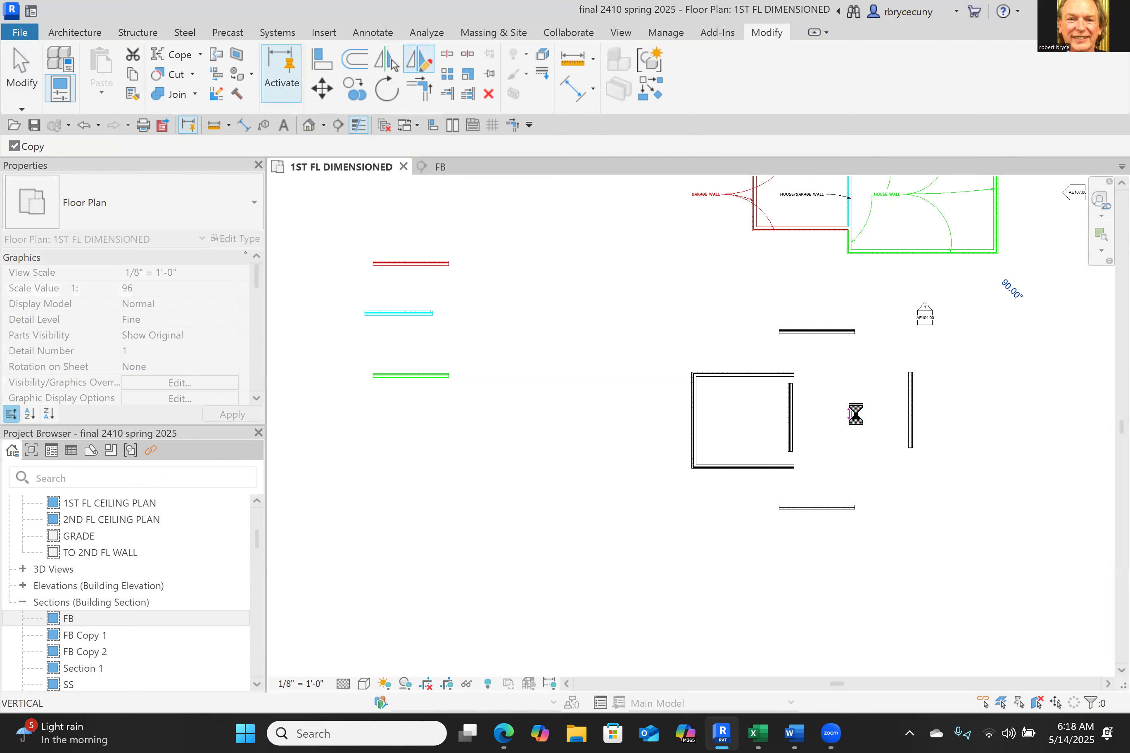
left_click(867, 460)
scroll(812, 434, "up", 1)
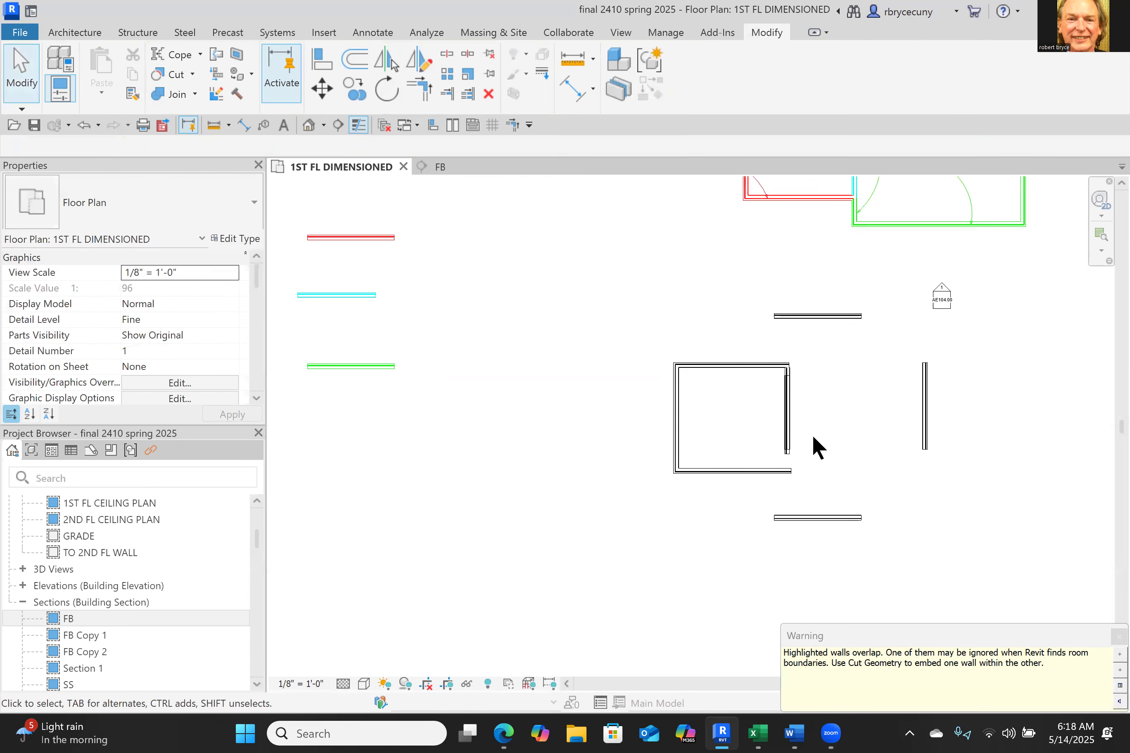
scroll(812, 437, "up", 1)
Step: Try to move the house/garage wall below the garage outline, and undo both that move and the mirrored copy
left_click(780, 419)
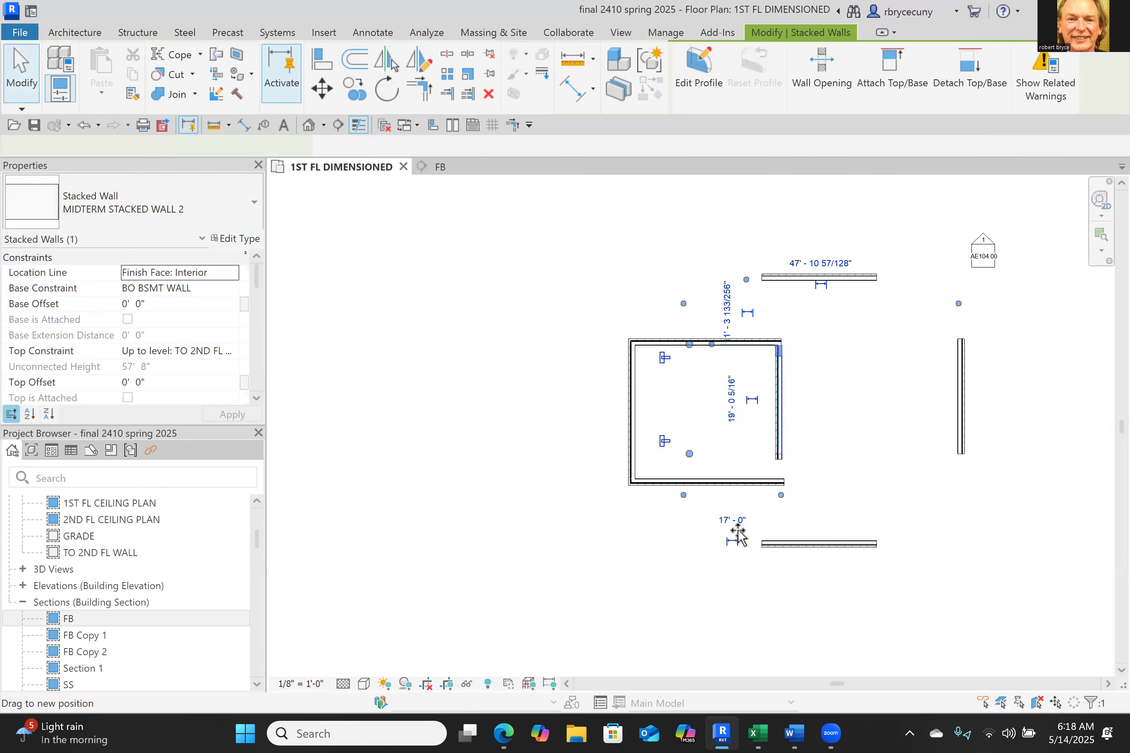
left_click_drag(779, 428, 698, 546)
left_click(849, 446)
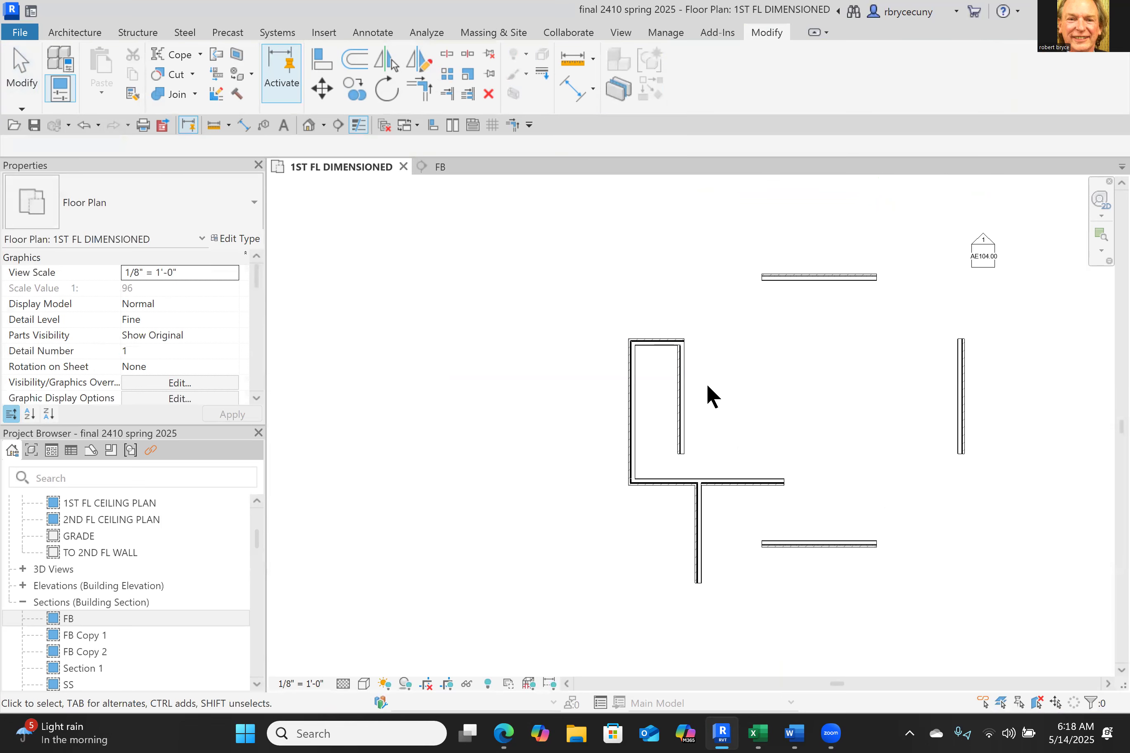
scroll(703, 537, "up", 2)
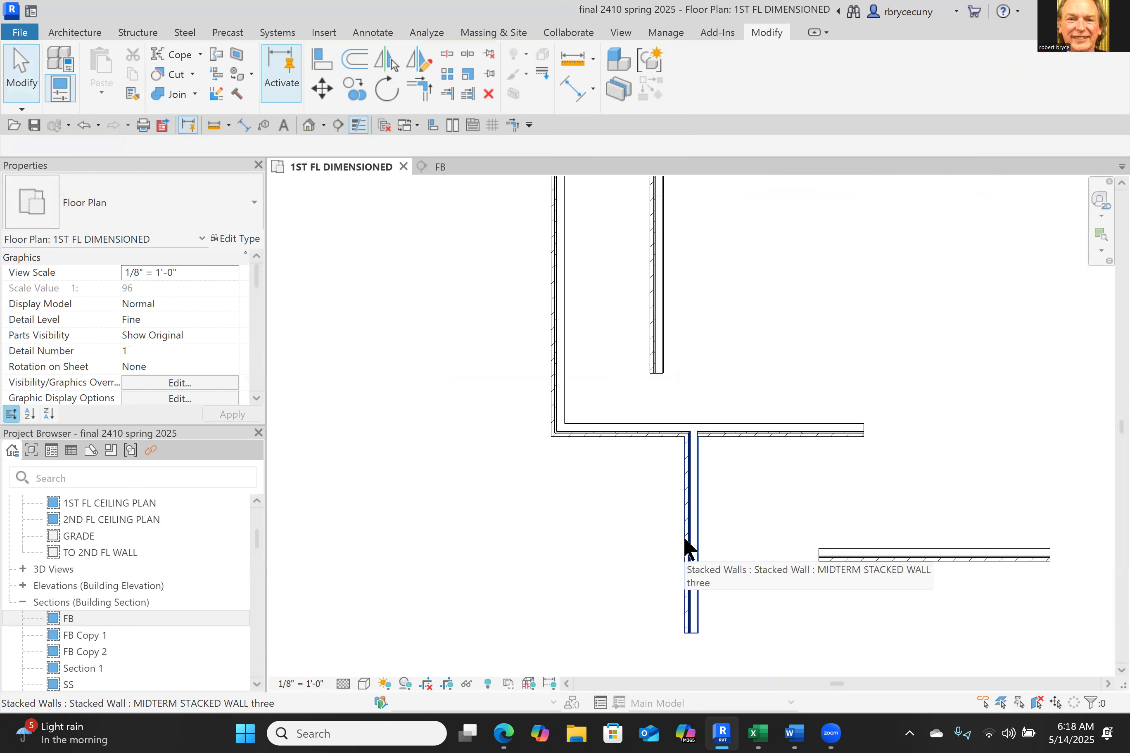
scroll(683, 535, "down", 2)
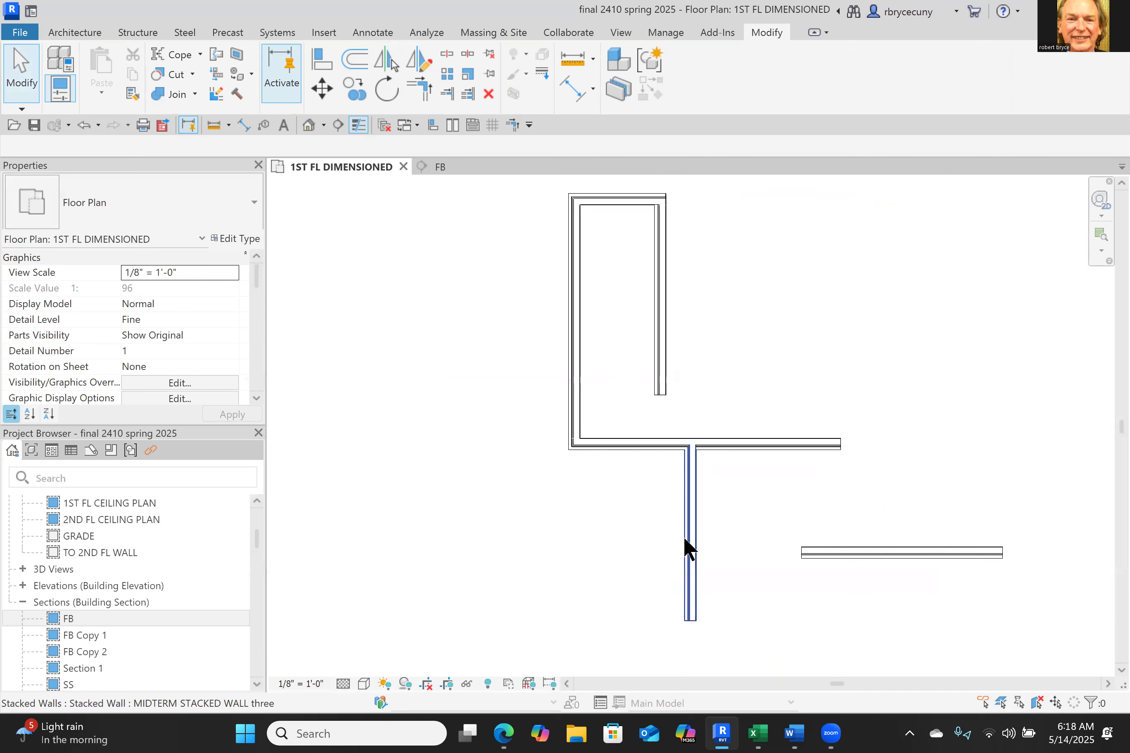
left_click(84, 126)
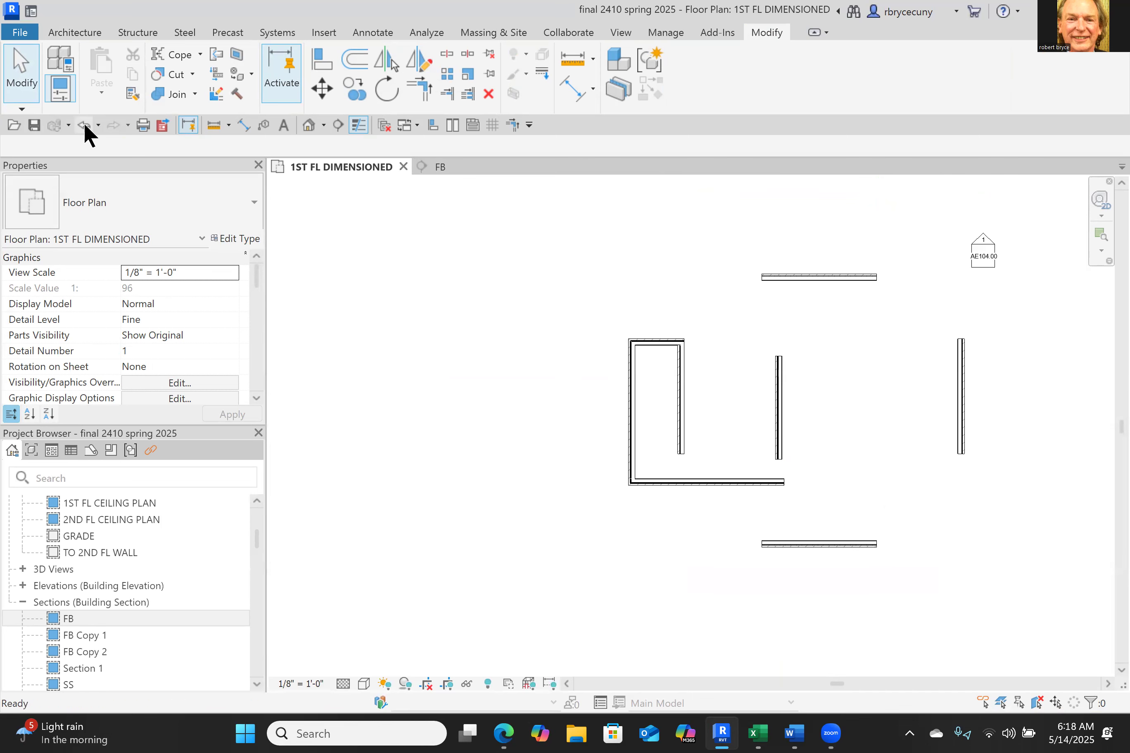
left_click(84, 126)
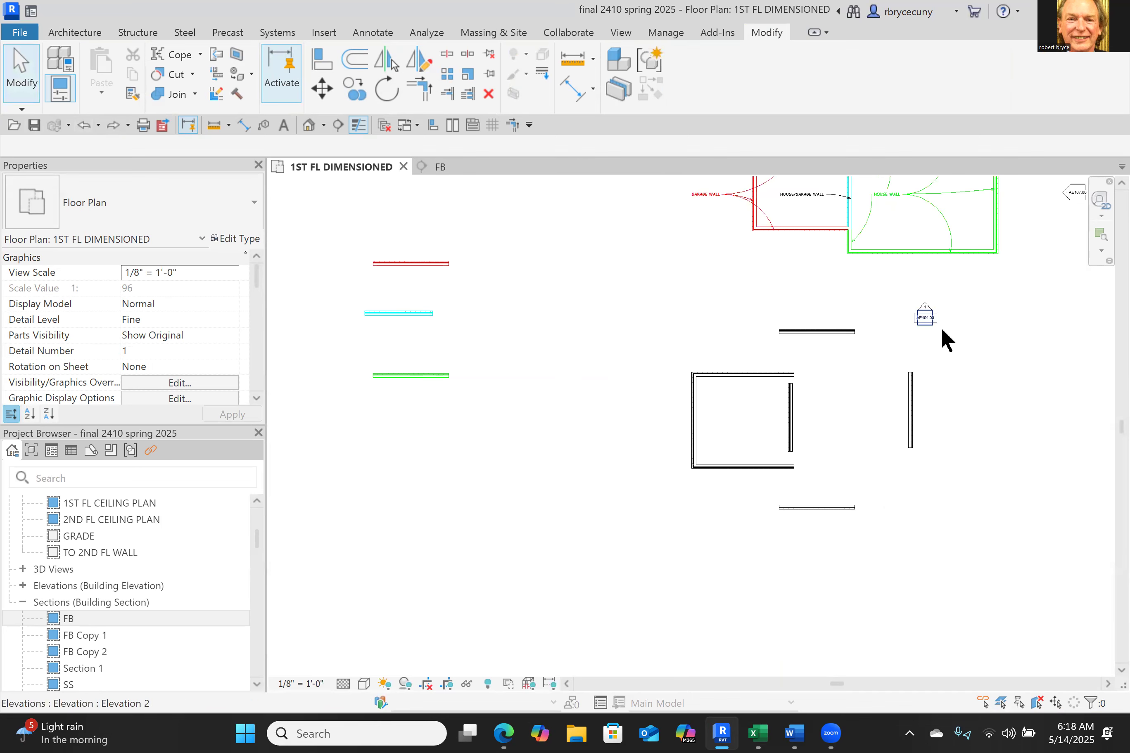
Step: Mirror a copy of the vertical house wall about a drawn vertical axis and place the copy across the garage's upper wall
left_click(914, 406)
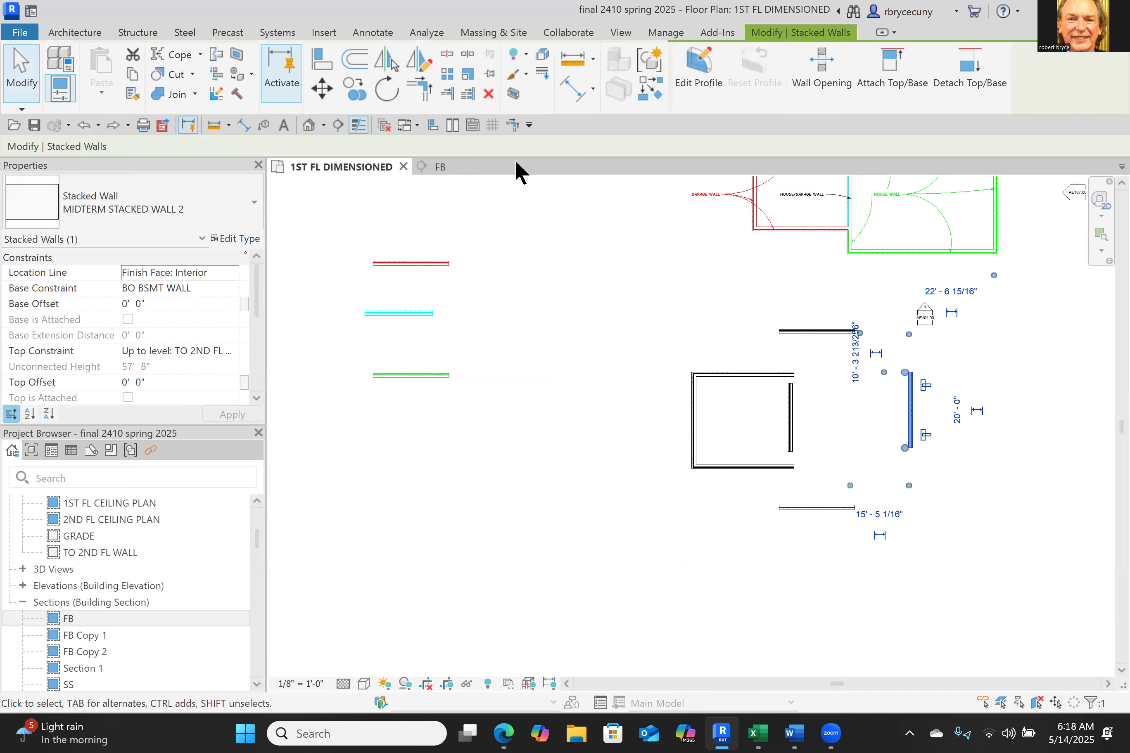
left_click(417, 68)
middle_click_drag(1011, 479, 877, 429)
left_click(1003, 352)
left_click(946, 347)
left_click_drag(776, 297, 603, 289)
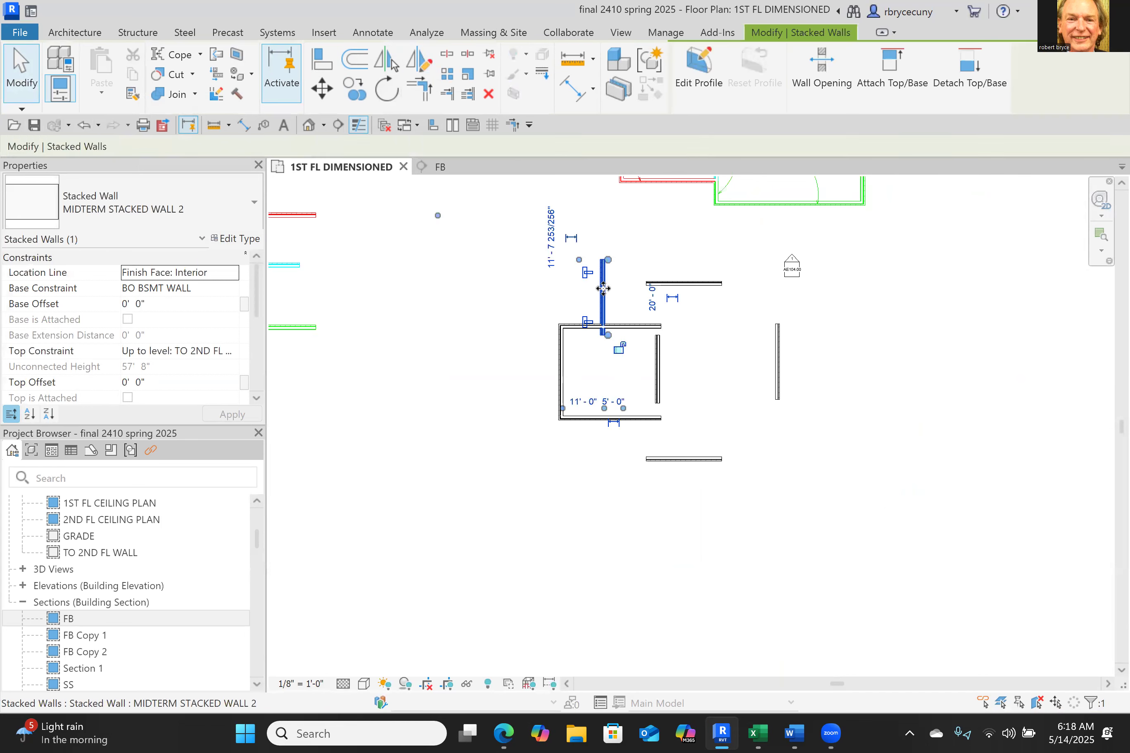
Step: Shorten the mirrored vertical wall from both ends to about 6' so it stands clear above the garage
scroll(603, 288, "up", 2)
left_click_drag(611, 242, 609, 290)
left_click_drag(609, 359, 610, 325)
left_click(631, 413)
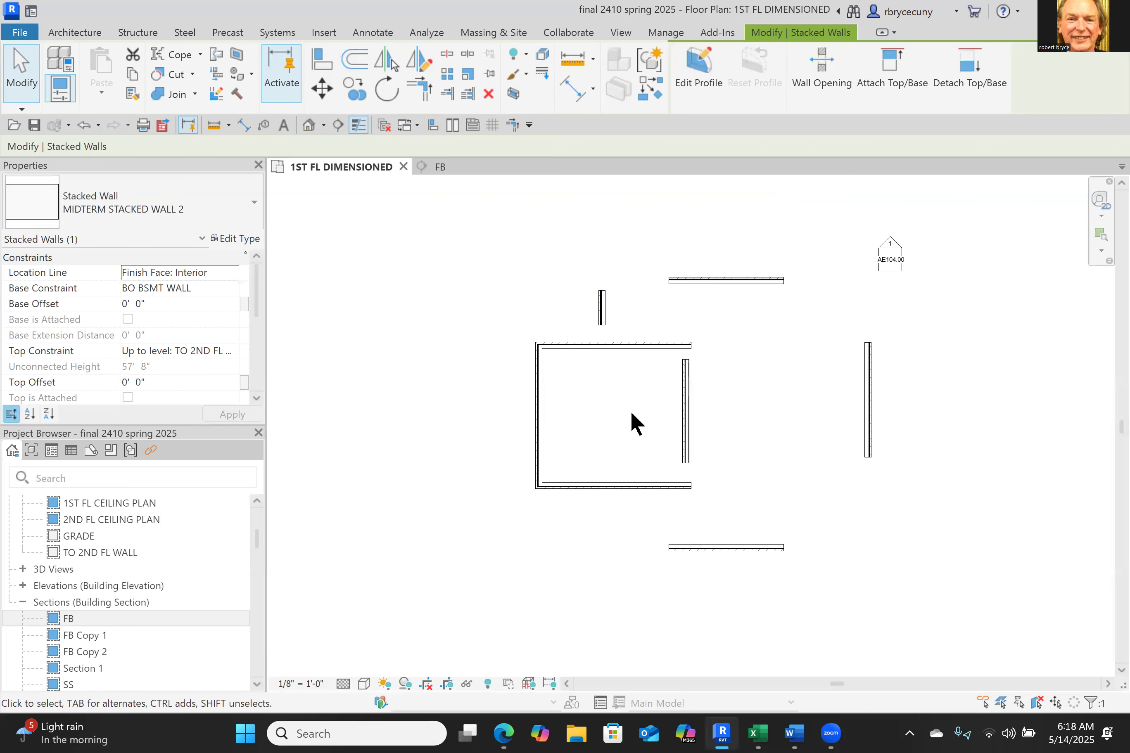
Step: Mirror a copy of the short vertical wall below the garage about a horizontal axis drawn through the garage's middle
left_click(606, 303)
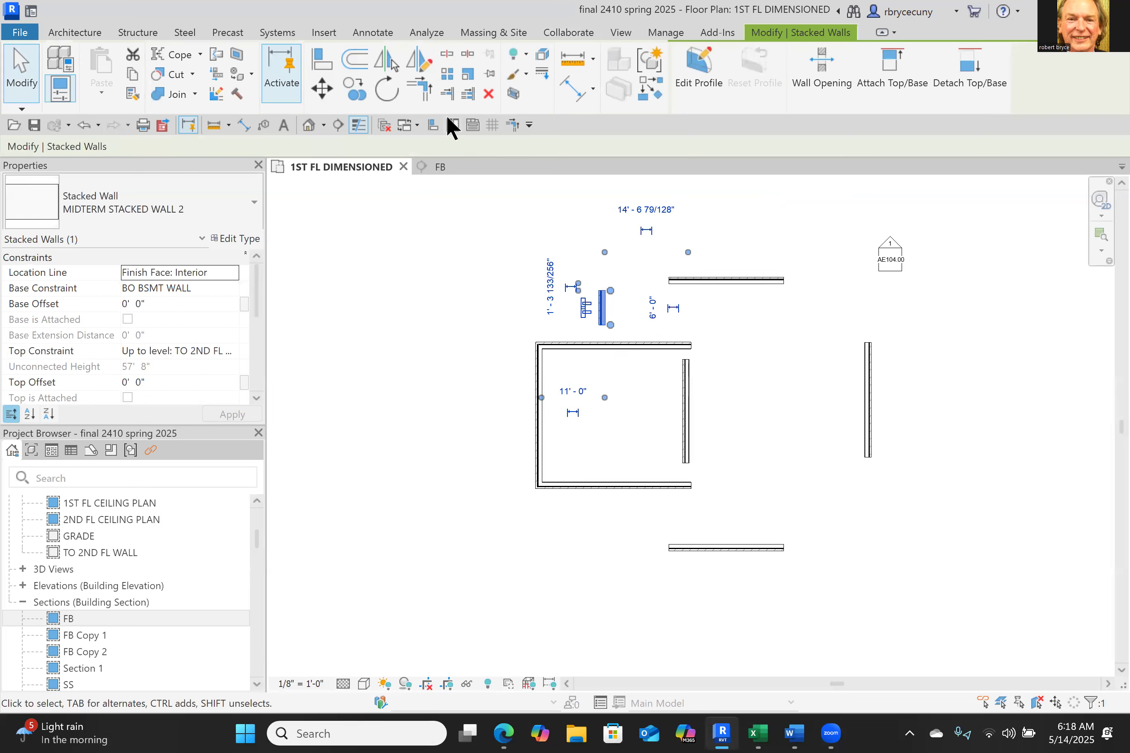
left_click(417, 73)
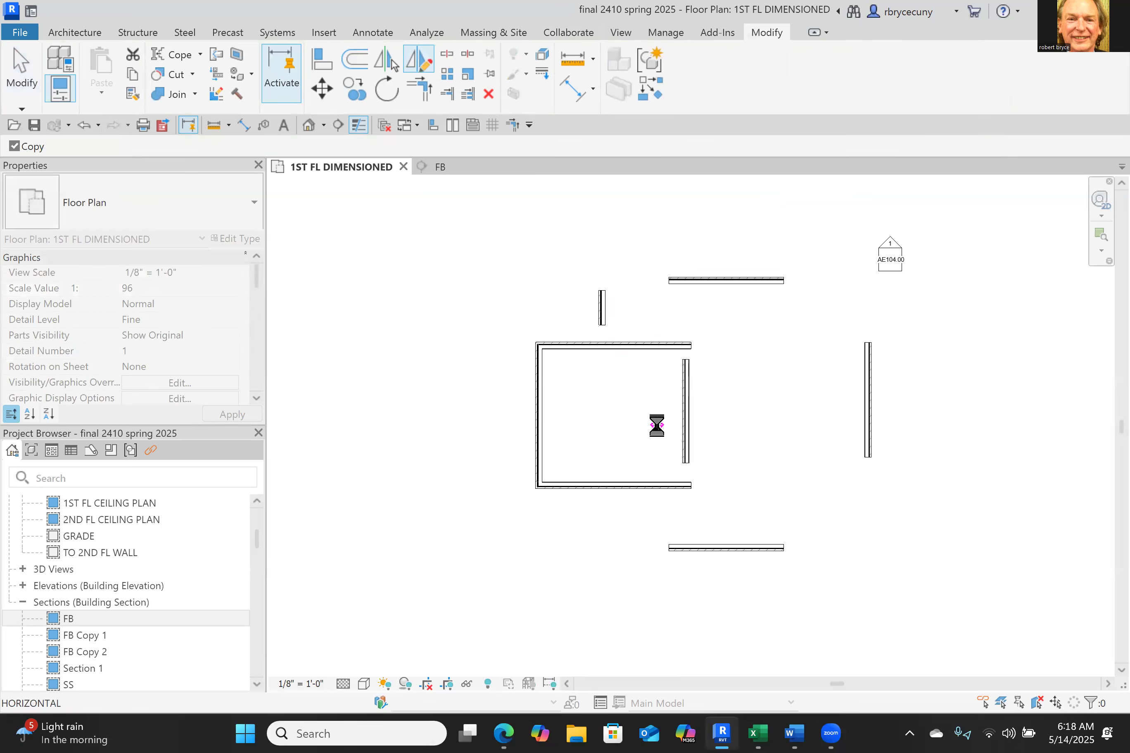
left_click(624, 539)
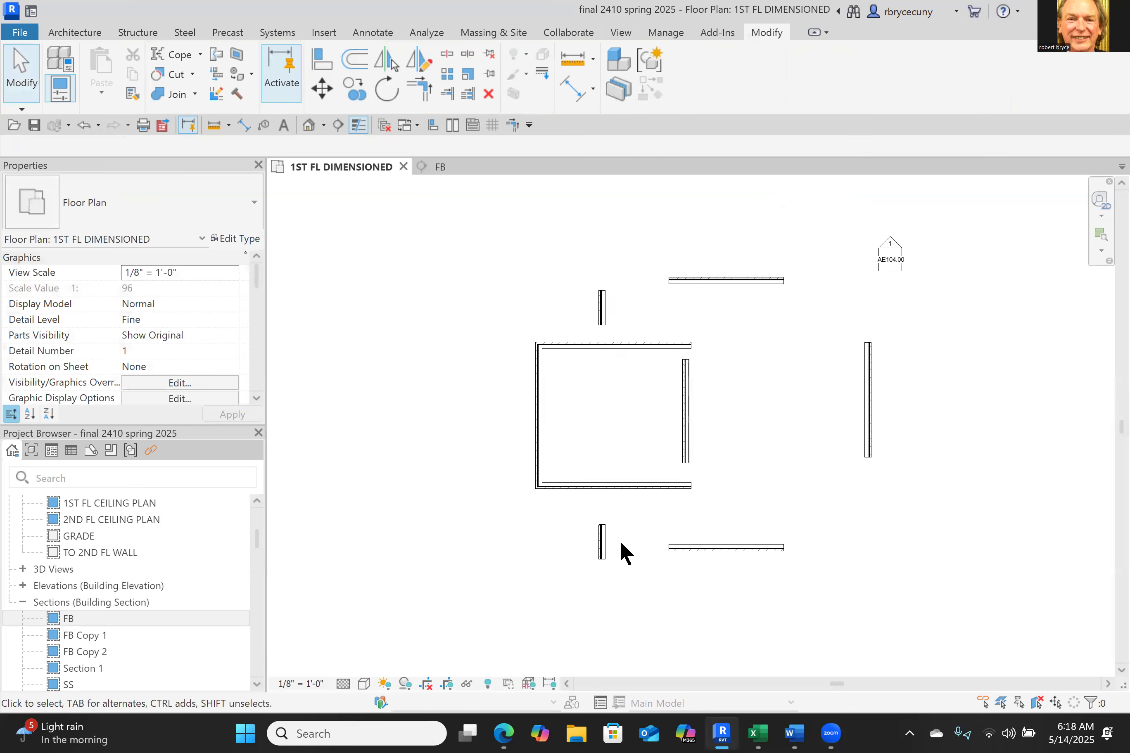
Step: Align the right face of the short wall below the garage with the right face of the house/garage wall
scroll(618, 599, "up", 2)
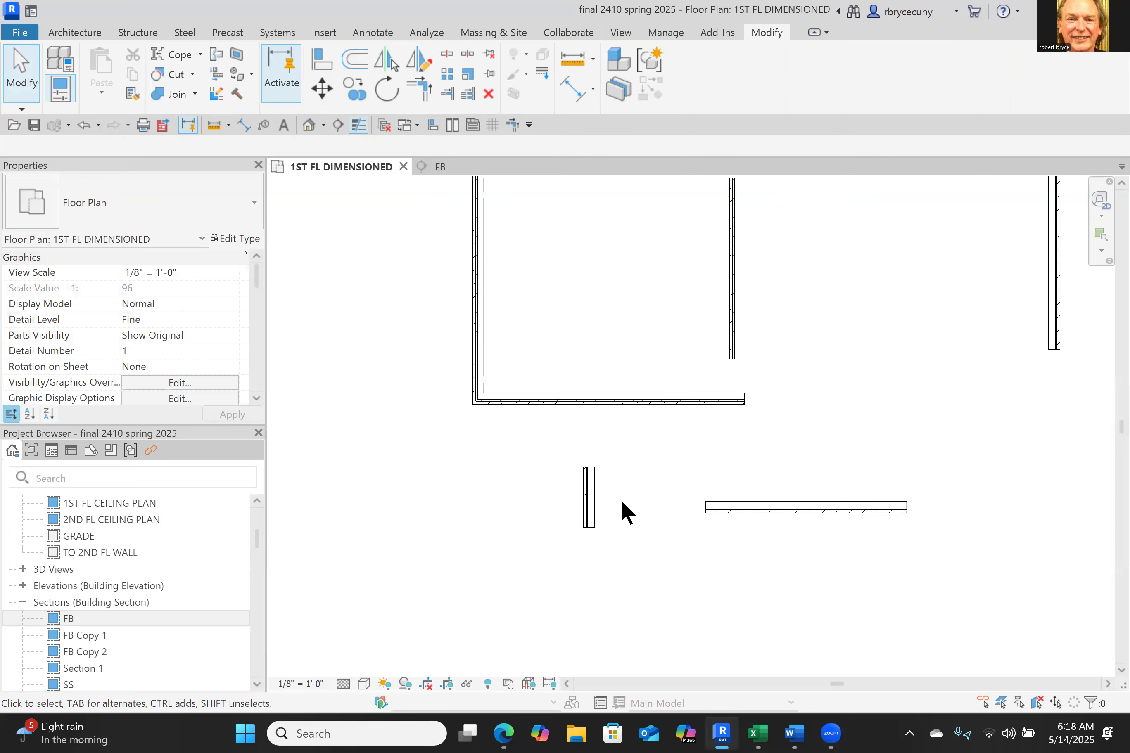
scroll(614, 492, "up", 4)
scroll(546, 472, "up", 3)
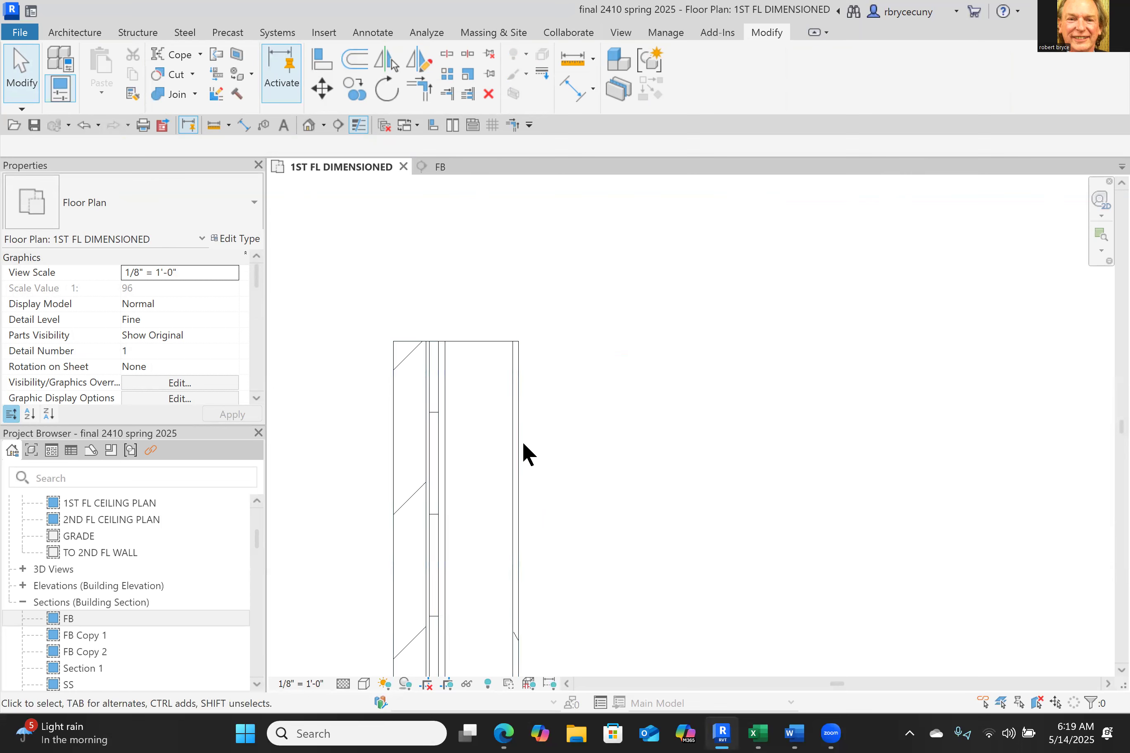
scroll(529, 459, "down", 6)
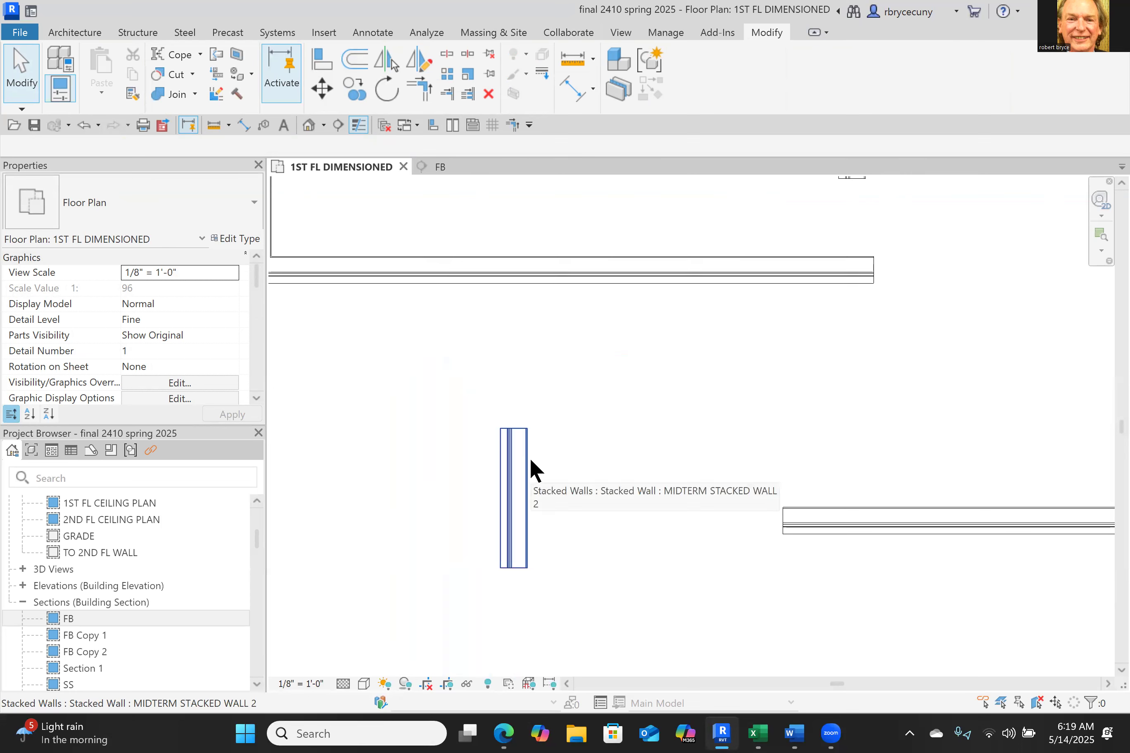
scroll(702, 253, "up", 2)
scroll(701, 258, "up", 2)
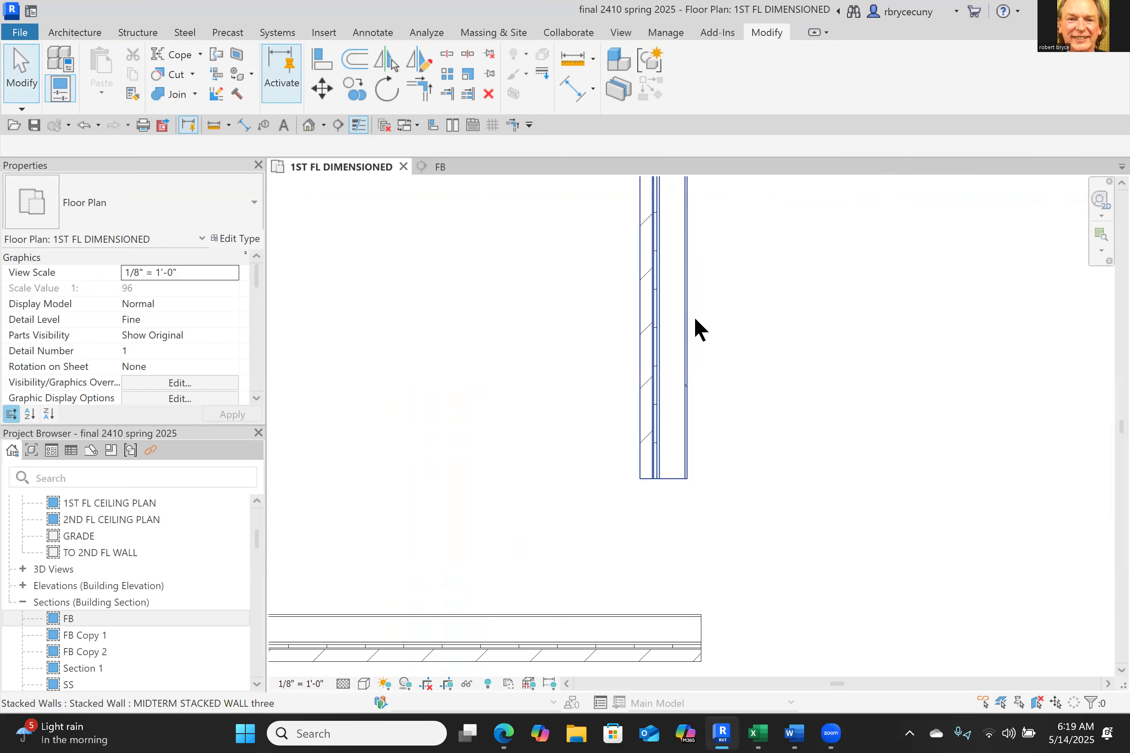
left_click(320, 59)
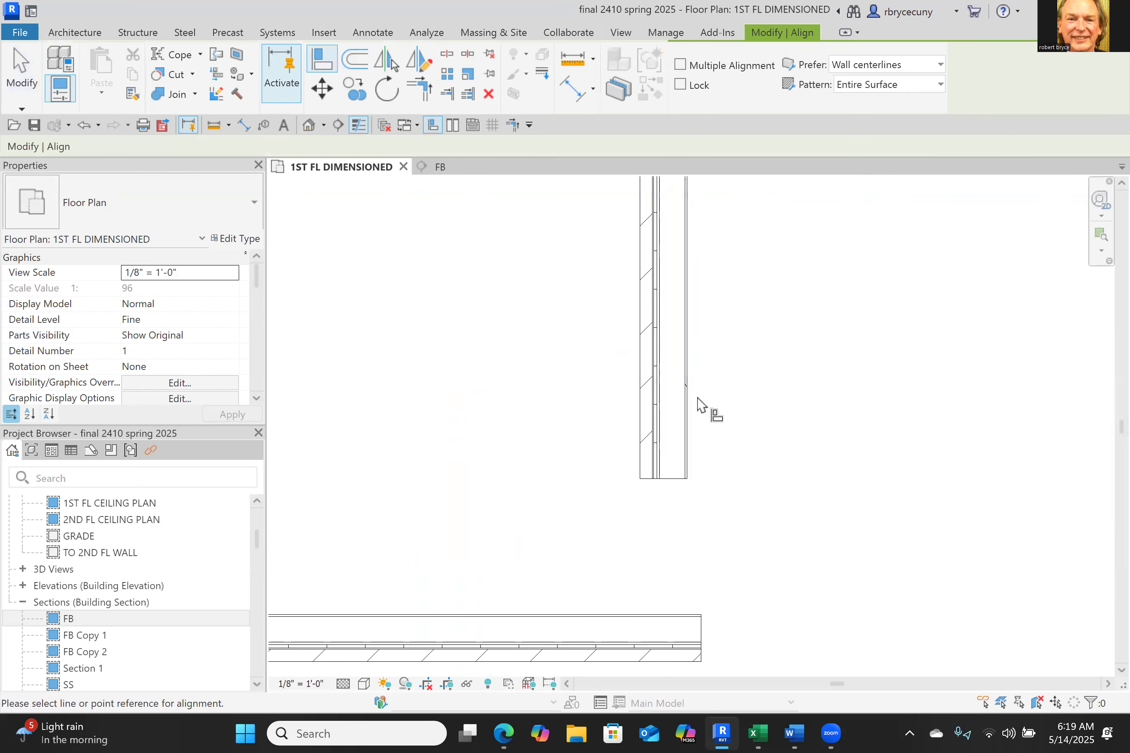
scroll(693, 401, "up", 2)
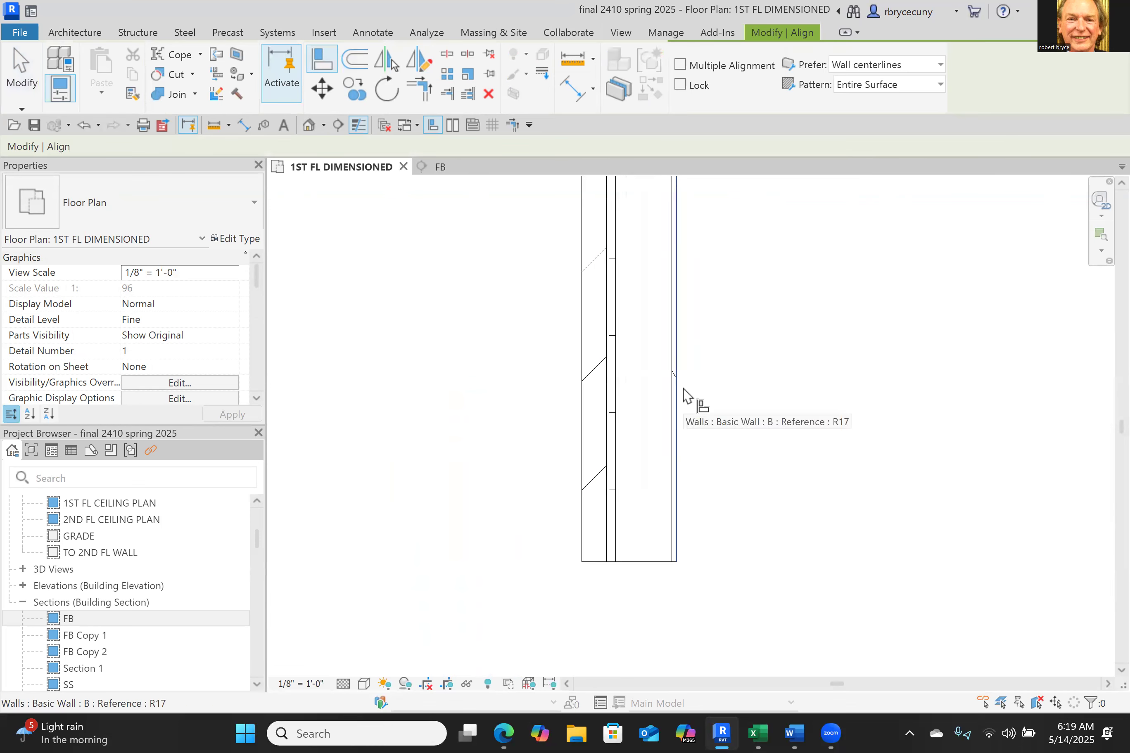
scroll(685, 396, "down", 4)
scroll(469, 615, "up", 5)
left_click(392, 507)
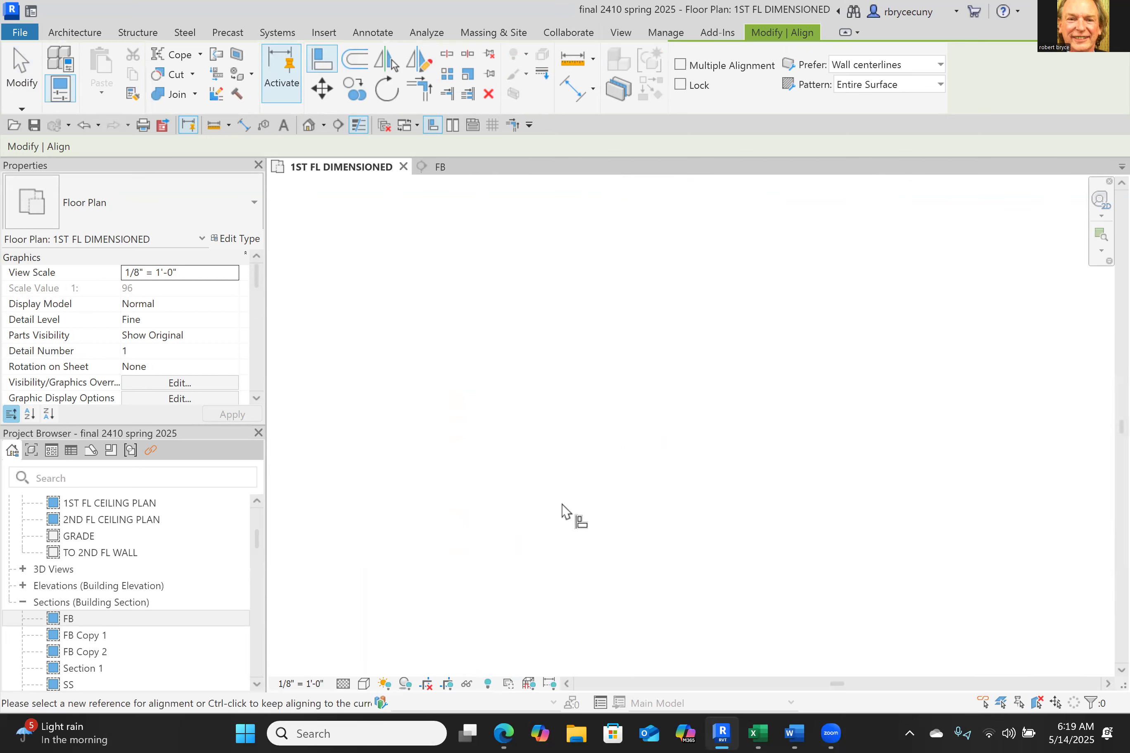
scroll(538, 506, "down", 5)
key("Escape")
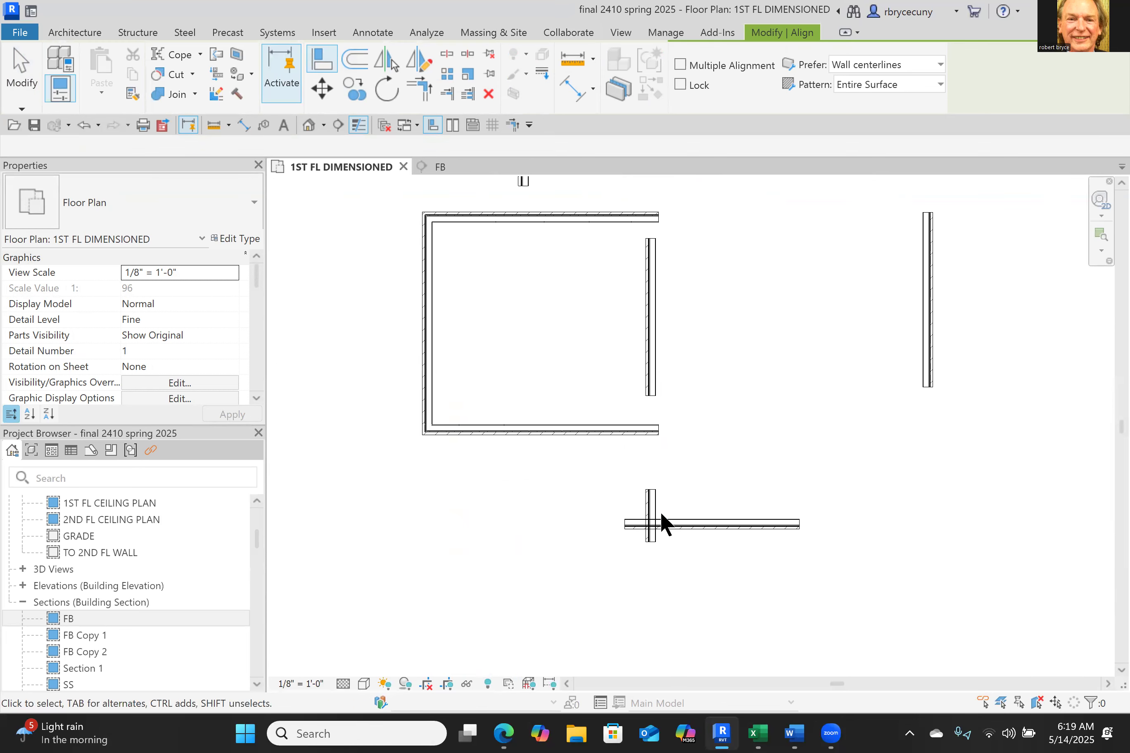
Step: Align the short wall above the garage with the vertical house/garage wall
middle_click_drag(619, 527, 569, 640)
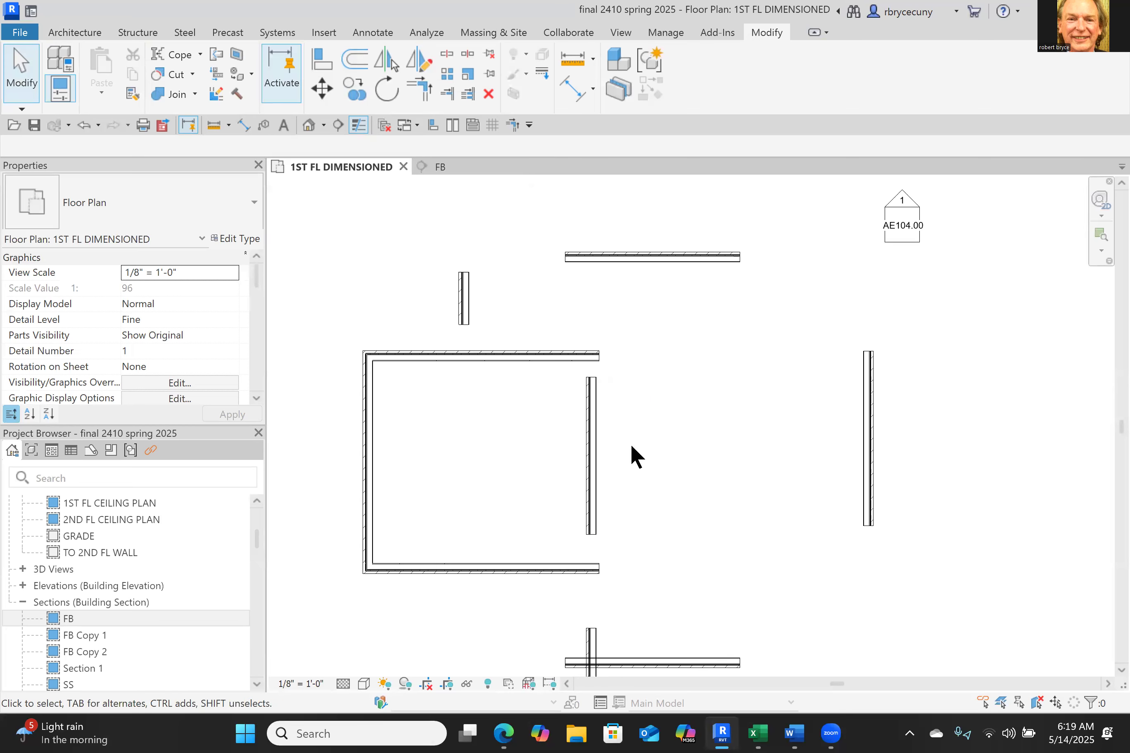
key("a")
key("l")
scroll(622, 429, "up", 5)
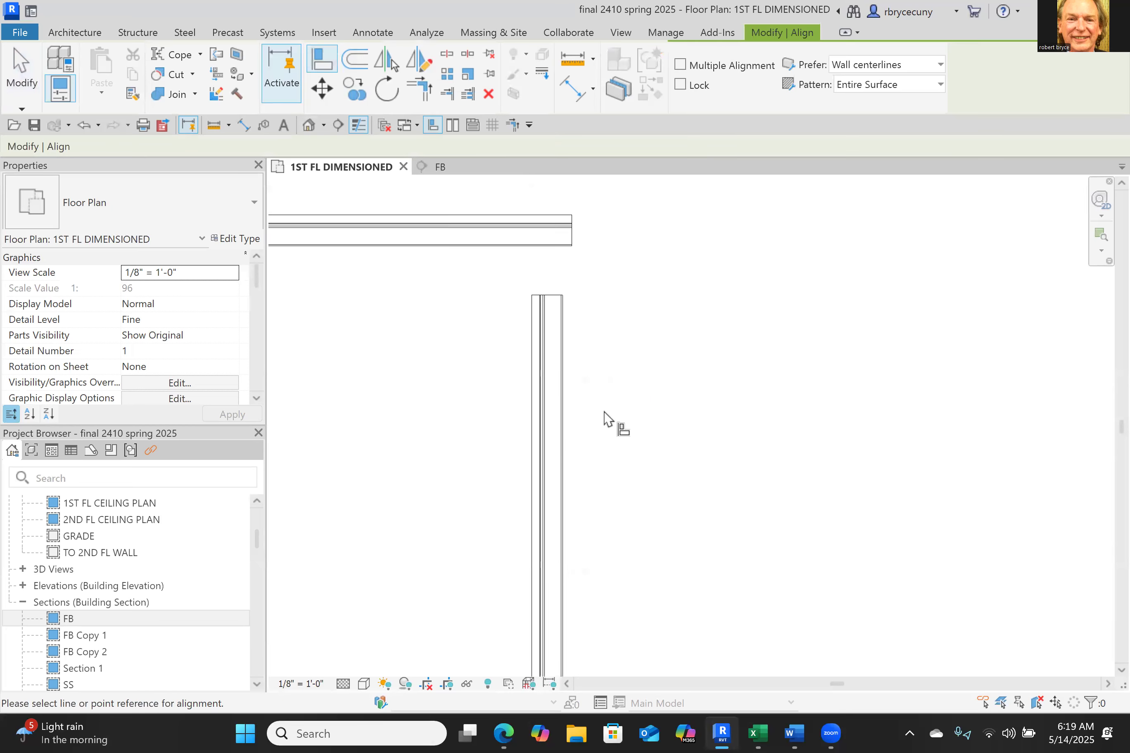
left_click(540, 418)
scroll(638, 491, "down", 5)
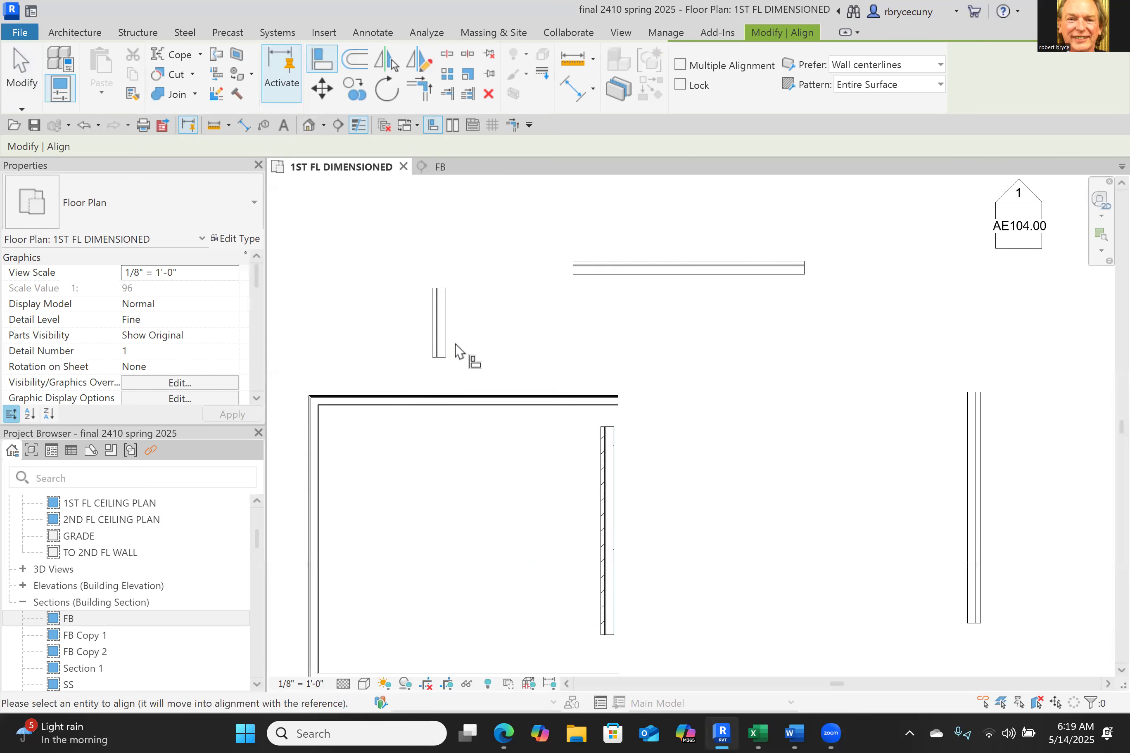
middle_click_drag(749, 583, 683, 487)
key("Escape")
scroll(725, 501, "down", 3)
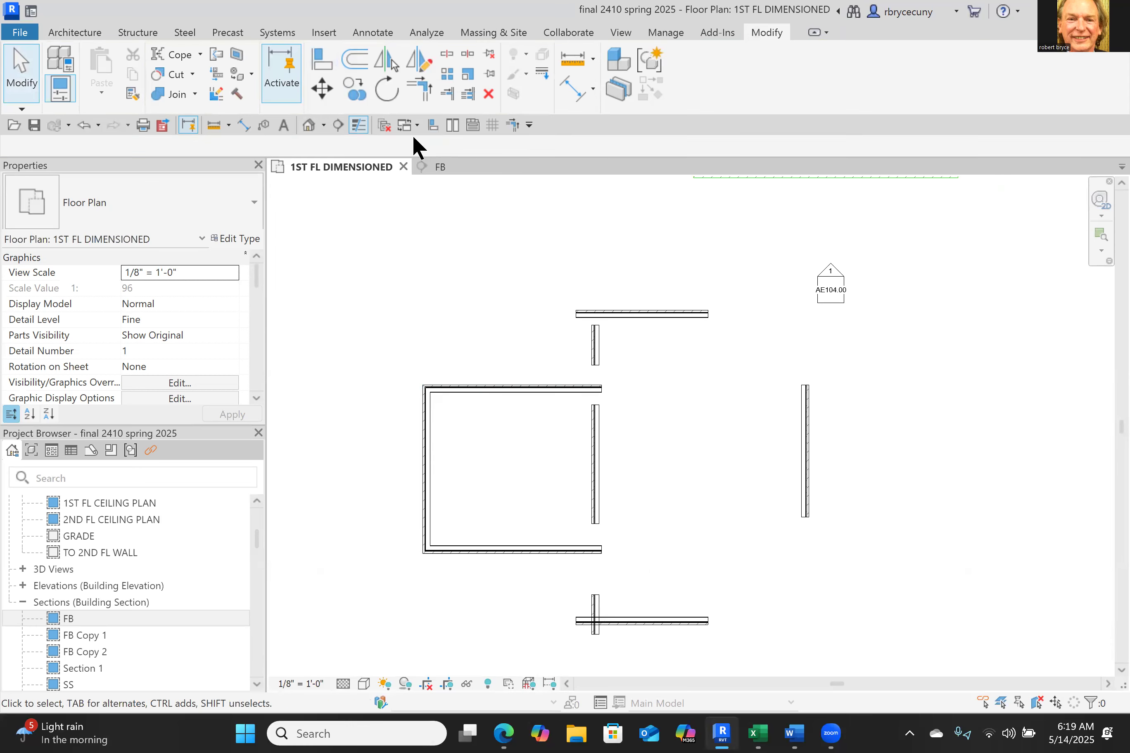
Step: Trim the house walls into closed corners at the plan's upper left, upper right and lower right
left_click(424, 86)
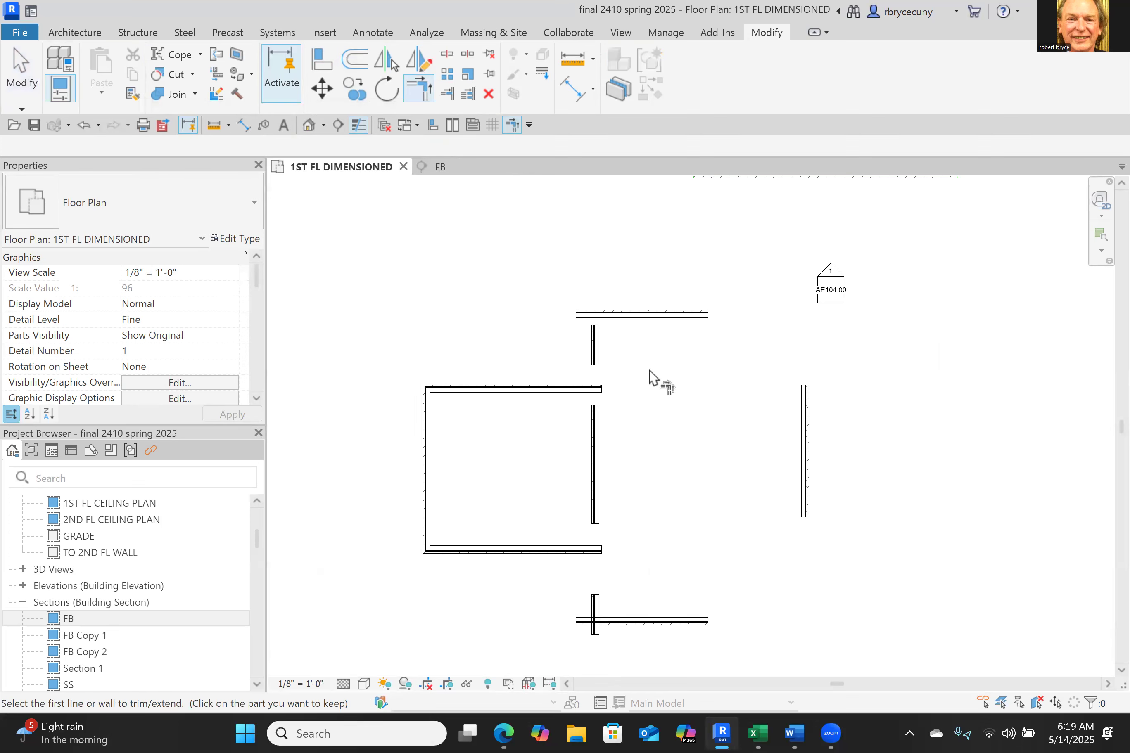
left_click(598, 347)
left_click(680, 326)
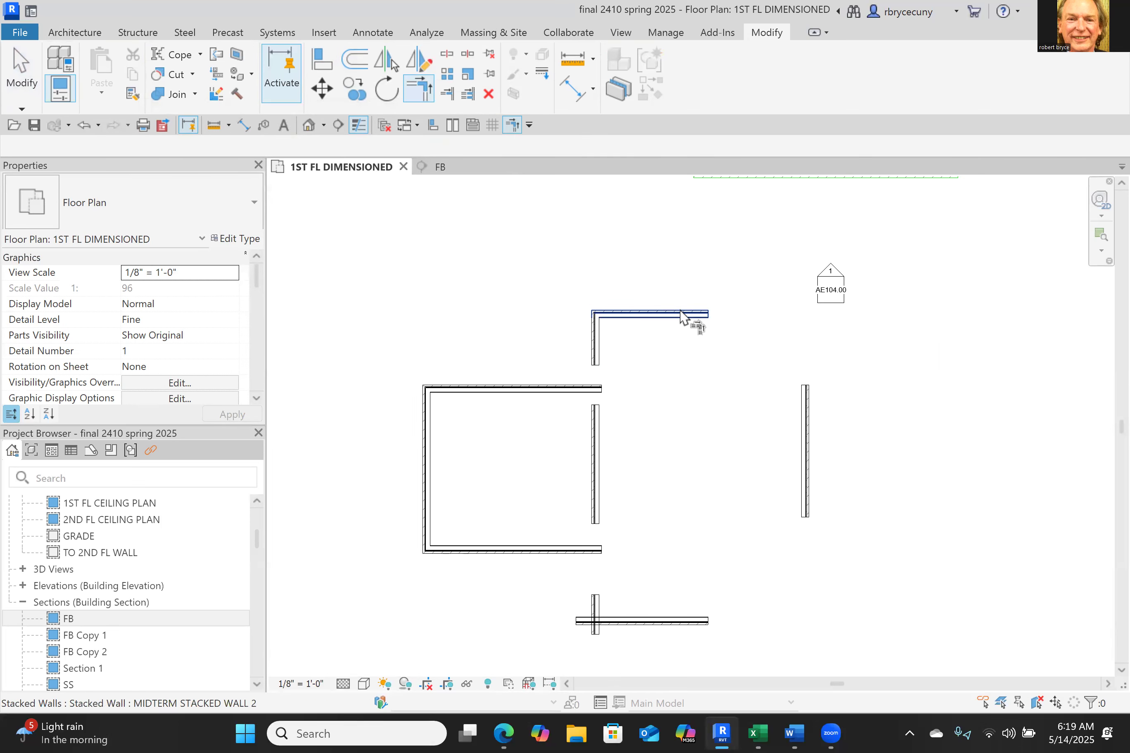
left_click(681, 621)
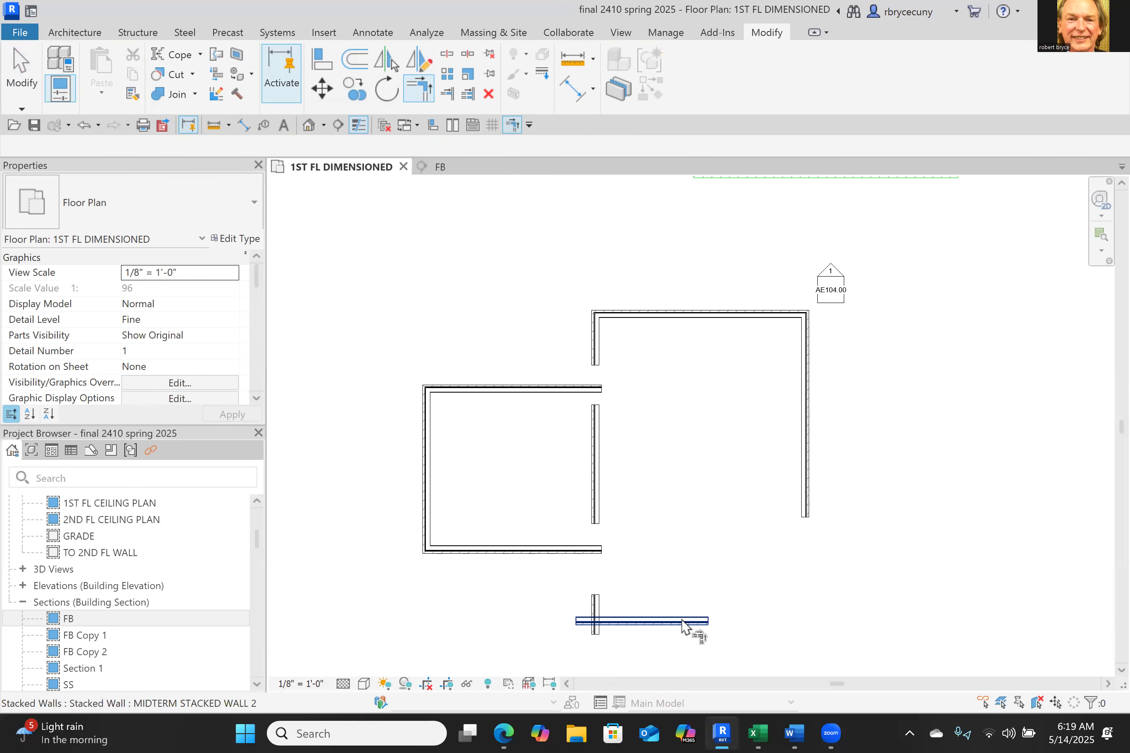
middle_click_drag(691, 562, 788, 458)
scroll(710, 525, "up", 3)
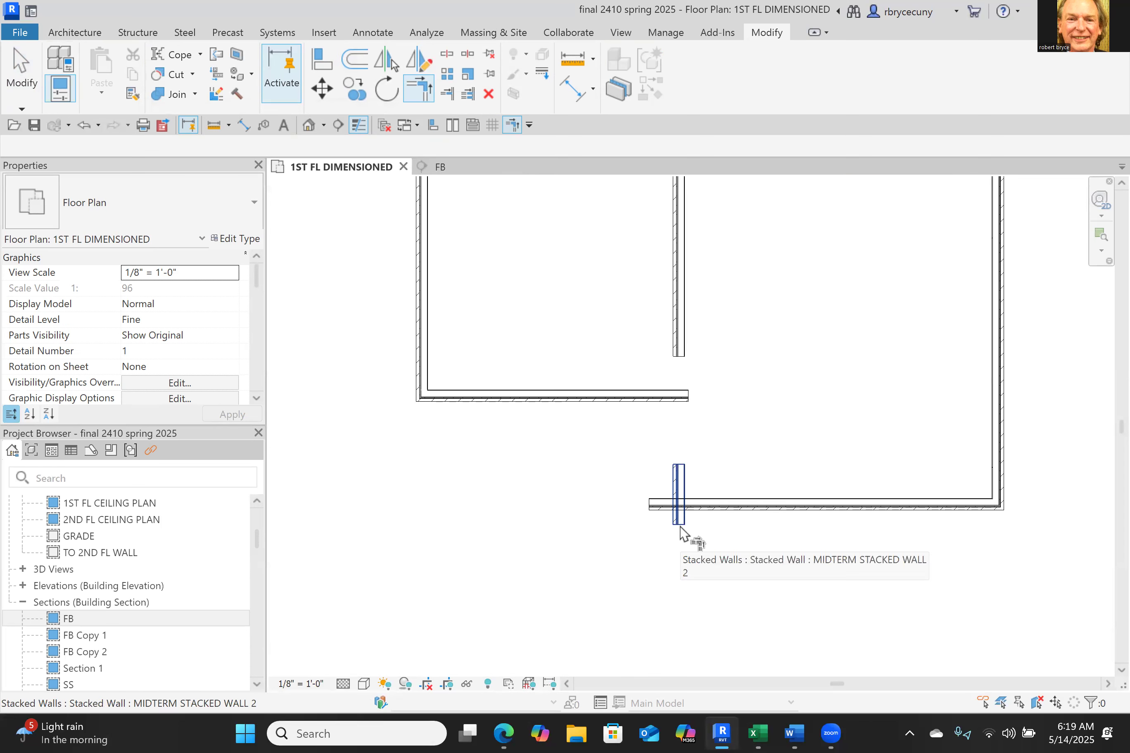
Step: Trim the house's lower-left corner and join the garage's upper and lower walls to the short house walls
left_click(729, 578)
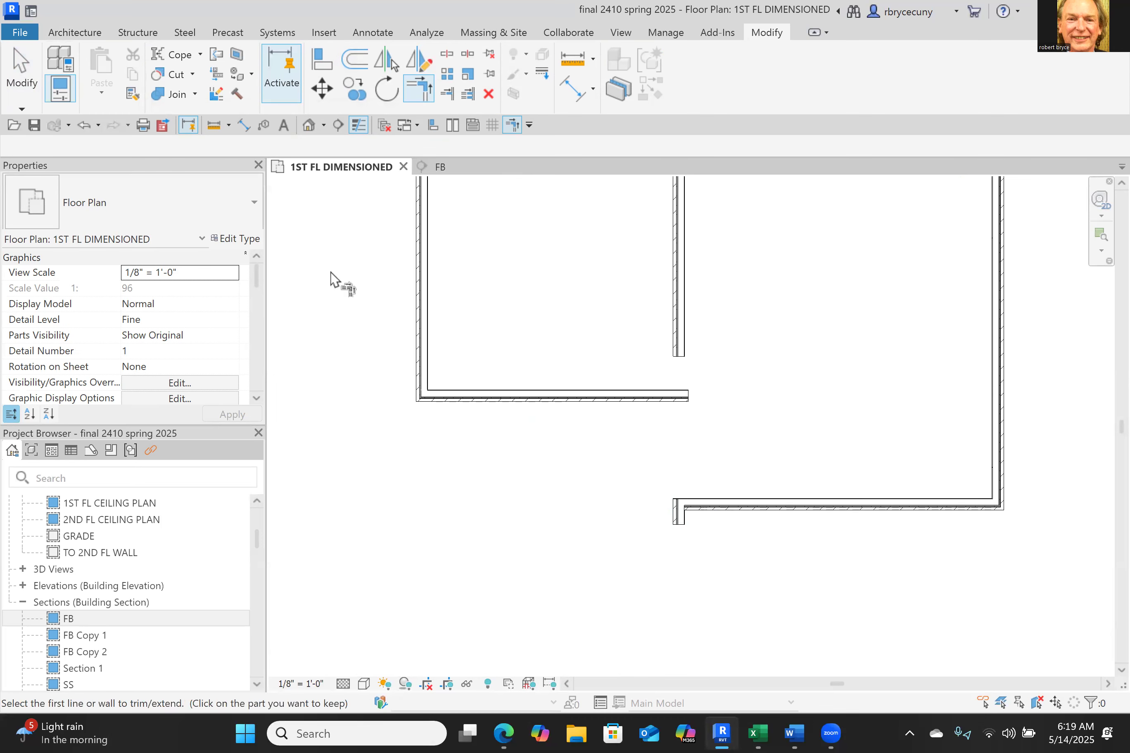
left_click(87, 124)
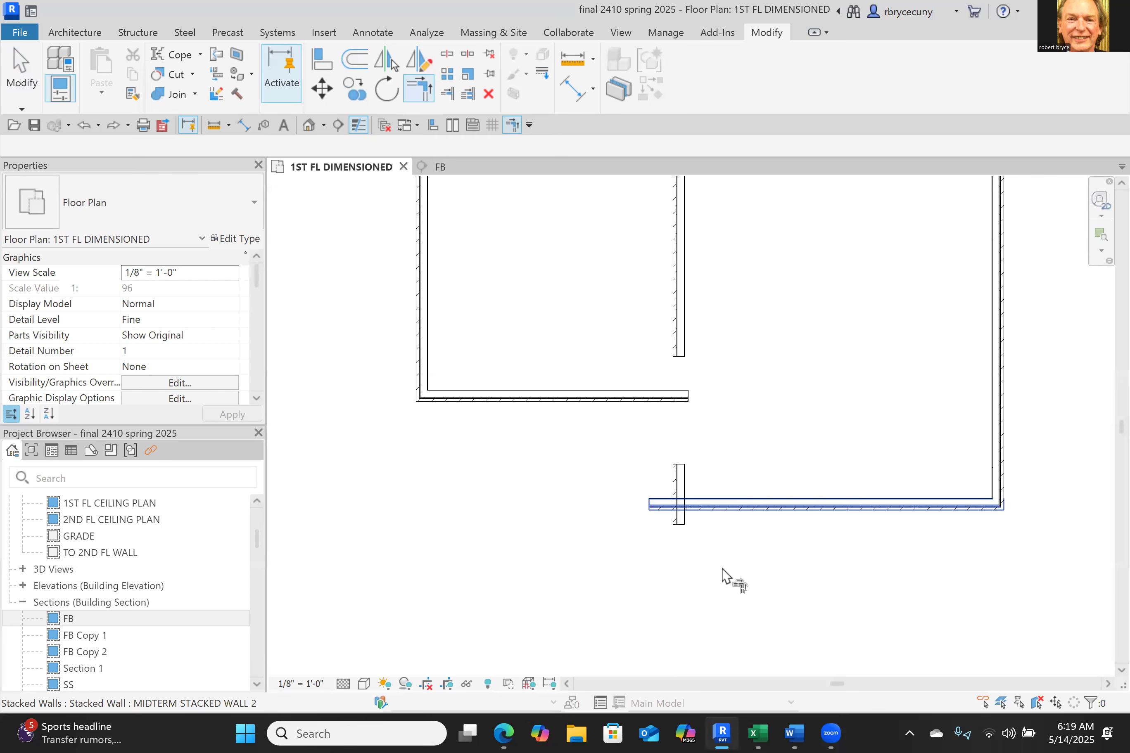
left_click(610, 411)
left_click(679, 483)
middle_click_drag(761, 696, 754, 709)
left_click(567, 377)
left_click(633, 306)
key("Escape")
Step: Extend the upper end of the house/garage wall by about 2' to meet the garage's upper wall
scroll(678, 420, "up", 2)
left_click(619, 415)
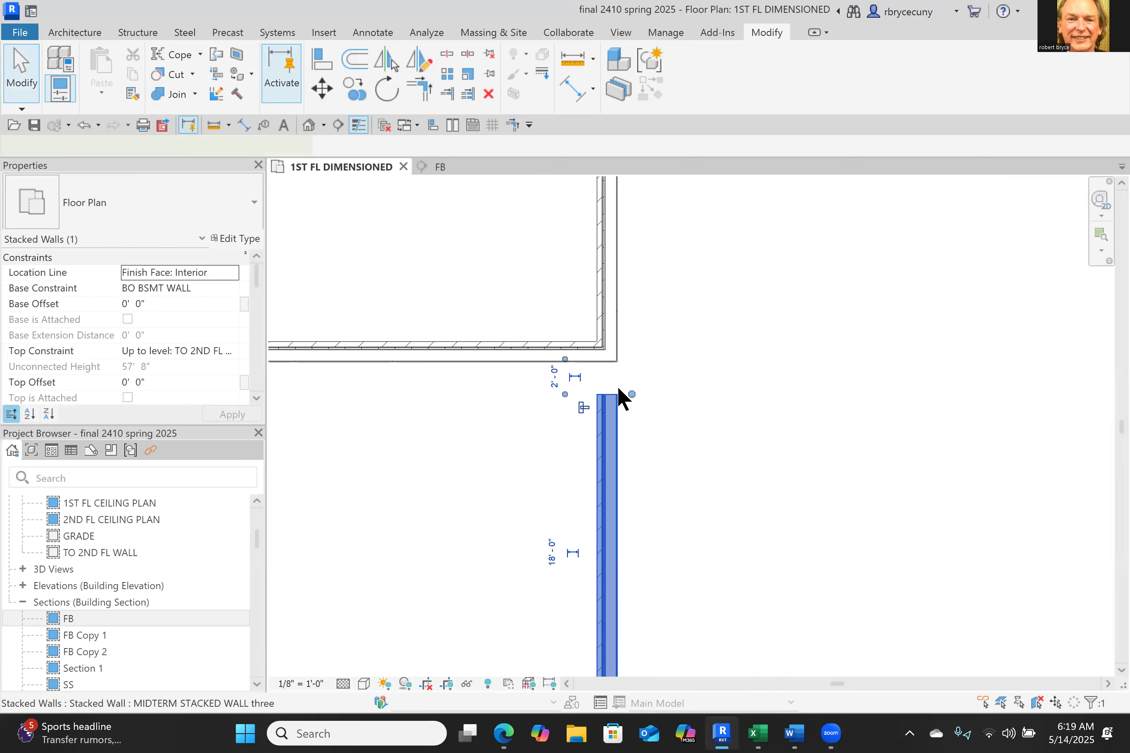
scroll(616, 387, "up", 2)
left_click_drag(648, 398, 644, 318)
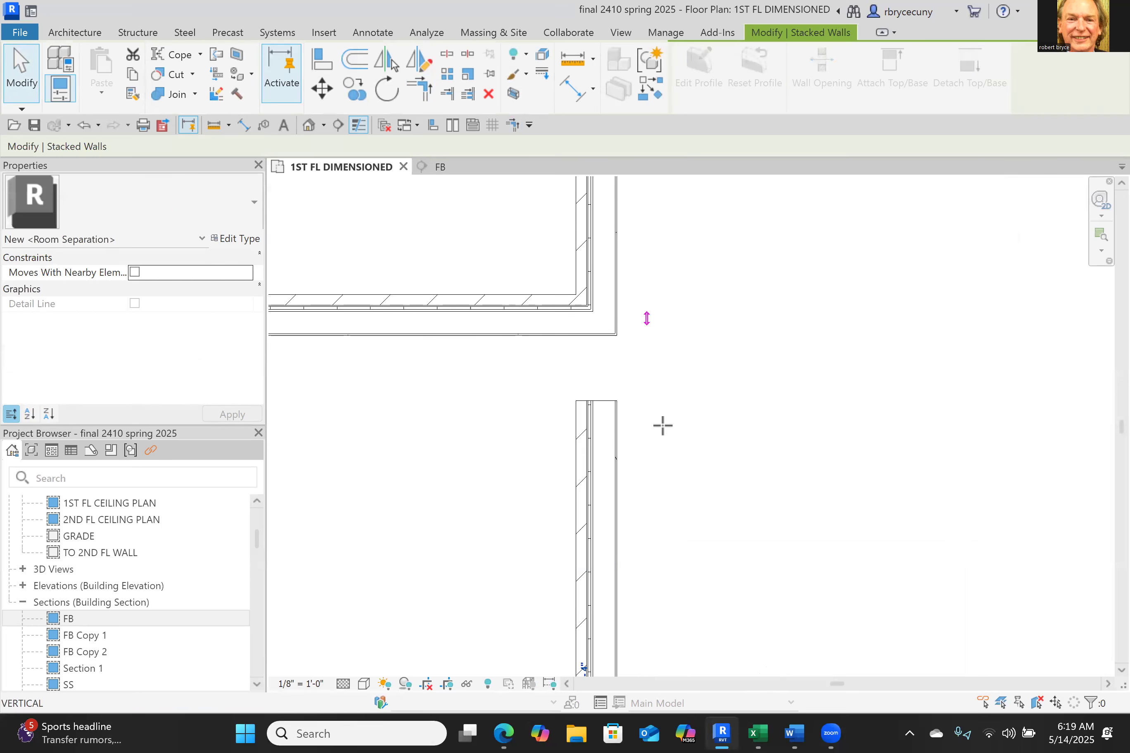
Step: Extend the lower end of the house/garage wall to meet the garage's lower wall
scroll(668, 491, "down", 4)
middle_click_drag(681, 490, 683, 328)
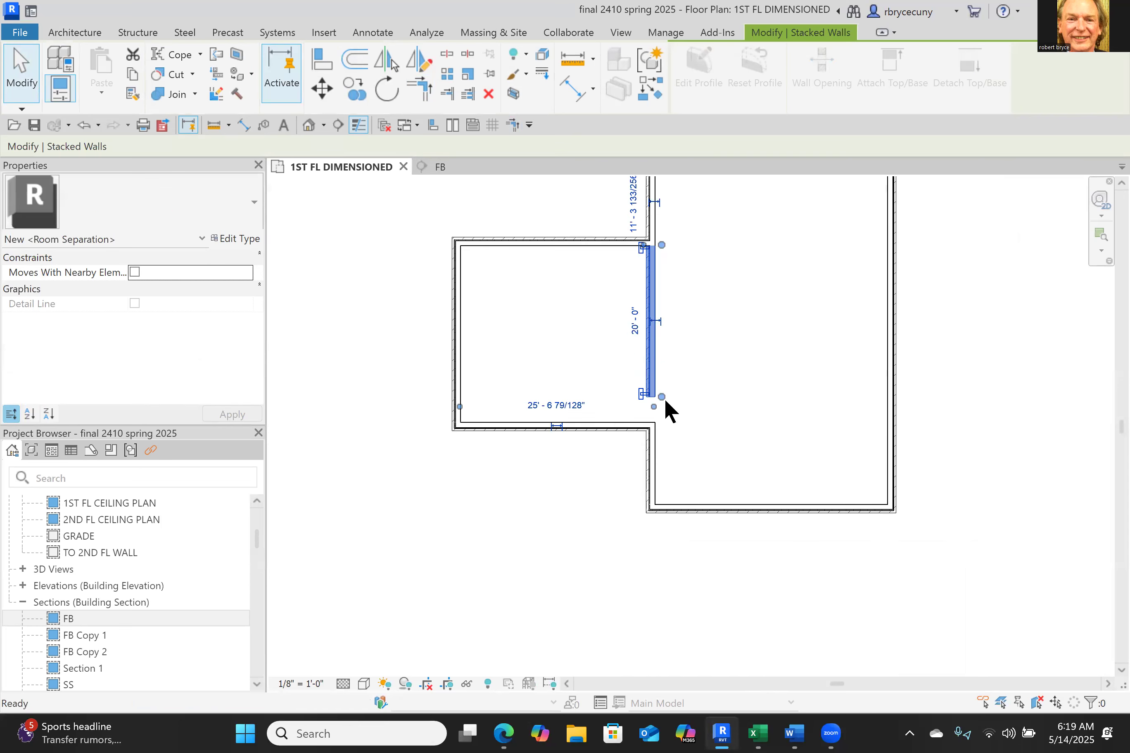
scroll(669, 397, "up", 3)
left_click_drag(647, 400, 677, 522)
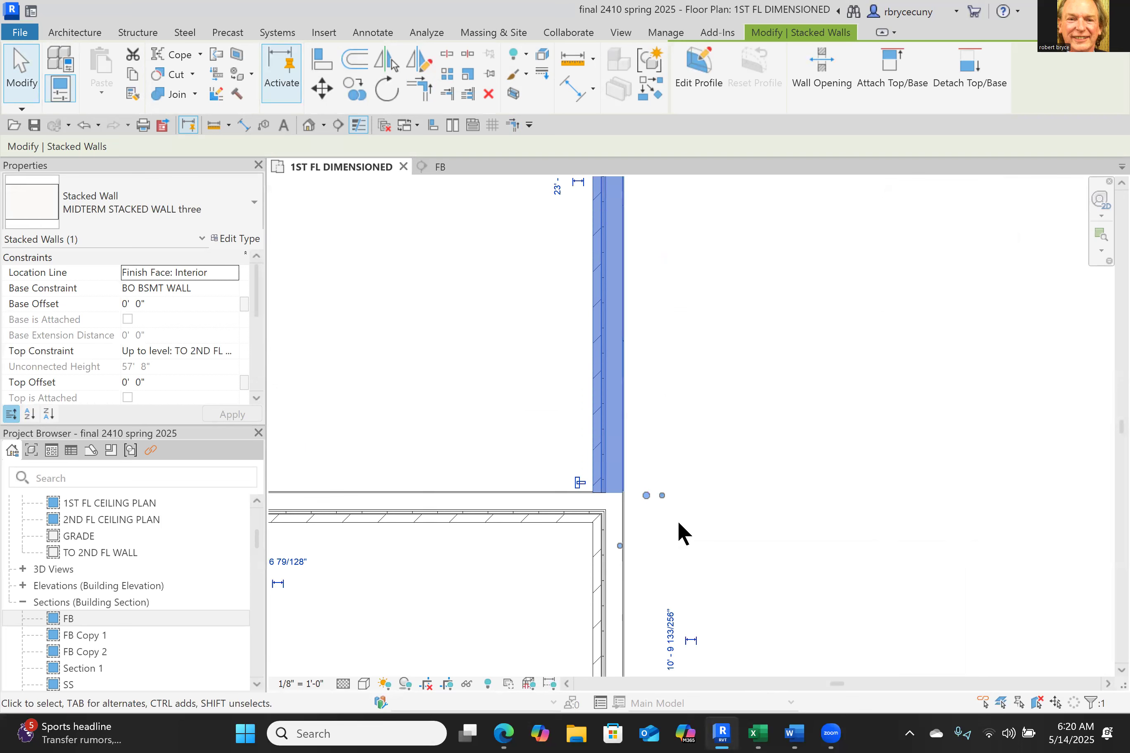
left_click(678, 522)
scroll(647, 479, "up", 5)
scroll(647, 479, "up", 1)
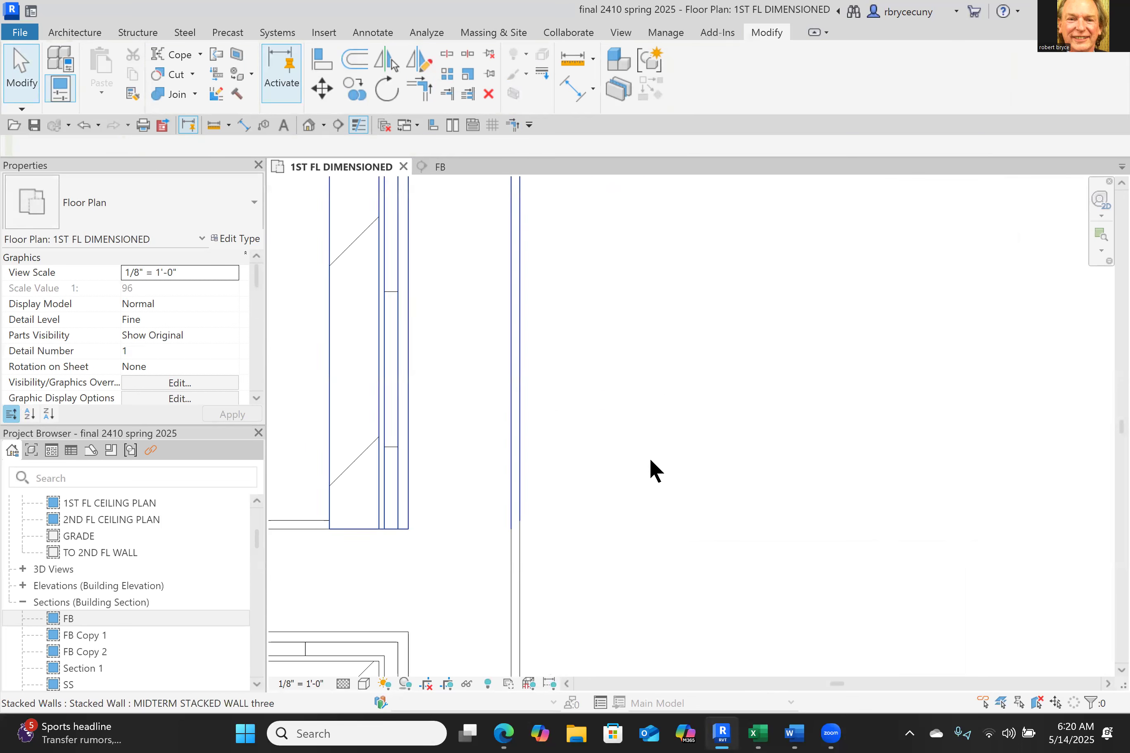
middle_click_drag(532, 671, 570, 429)
scroll(688, 536, "down", 6)
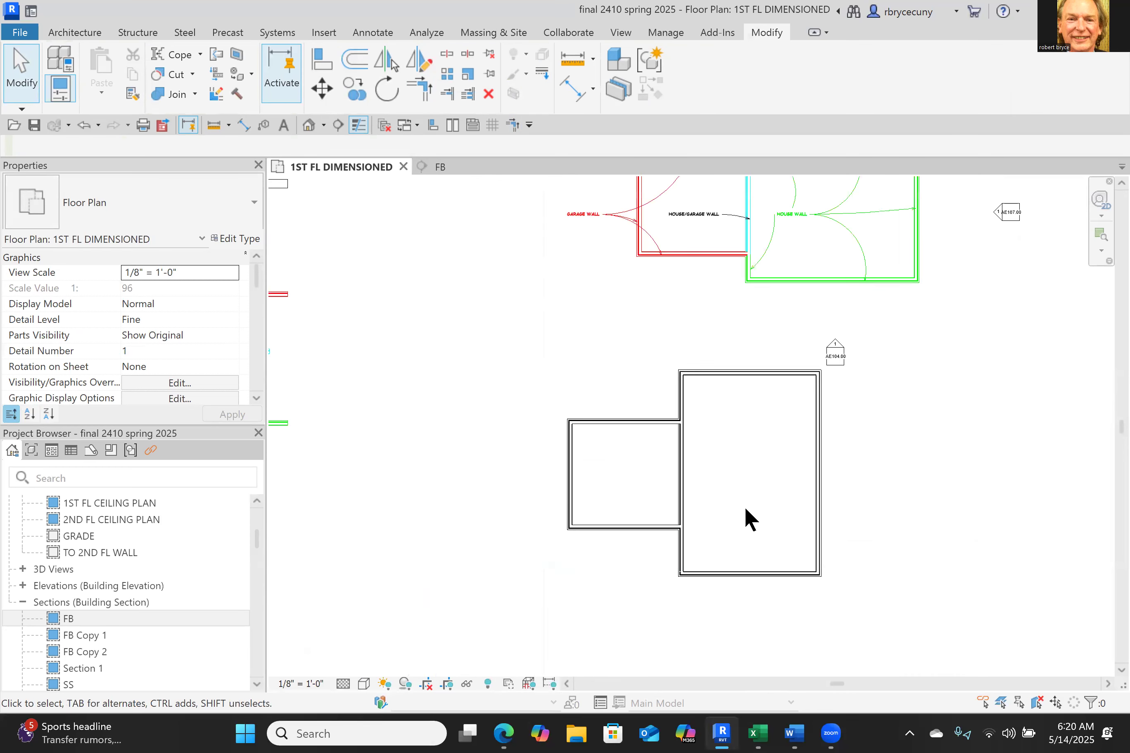
Step: Delete all walls of the practice garage and house plan below the coloured plan
middle_click_drag(725, 500, 697, 505)
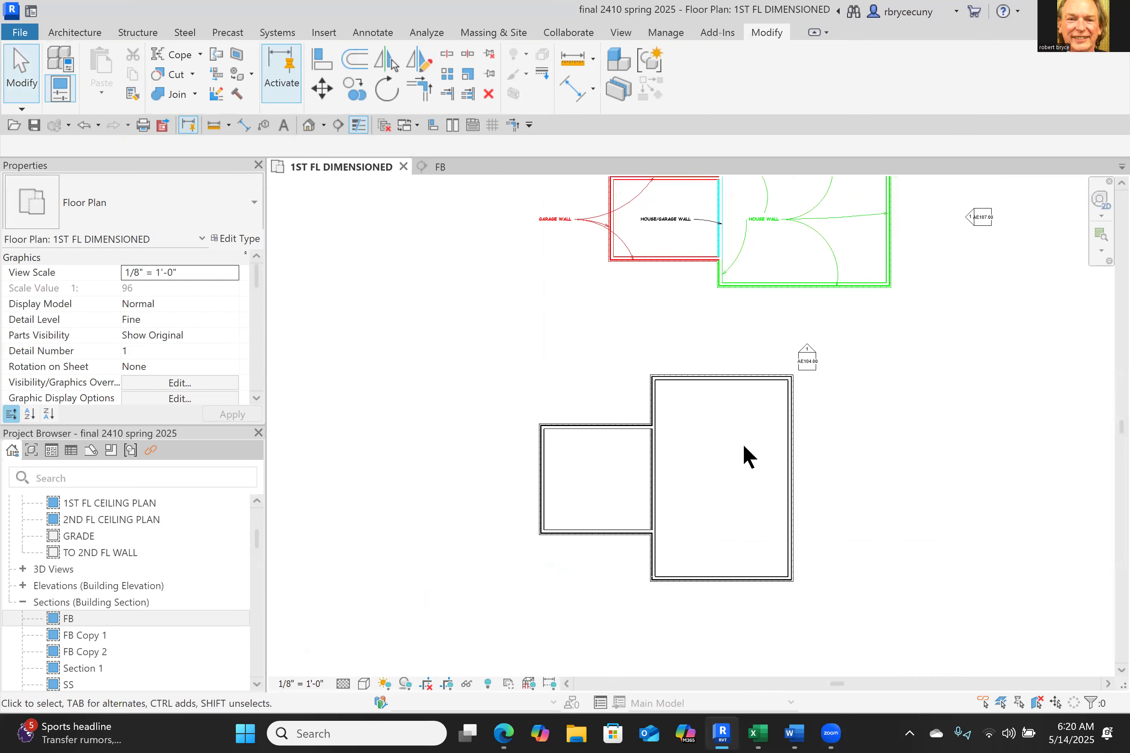
middle_click_drag(650, 558, 639, 566)
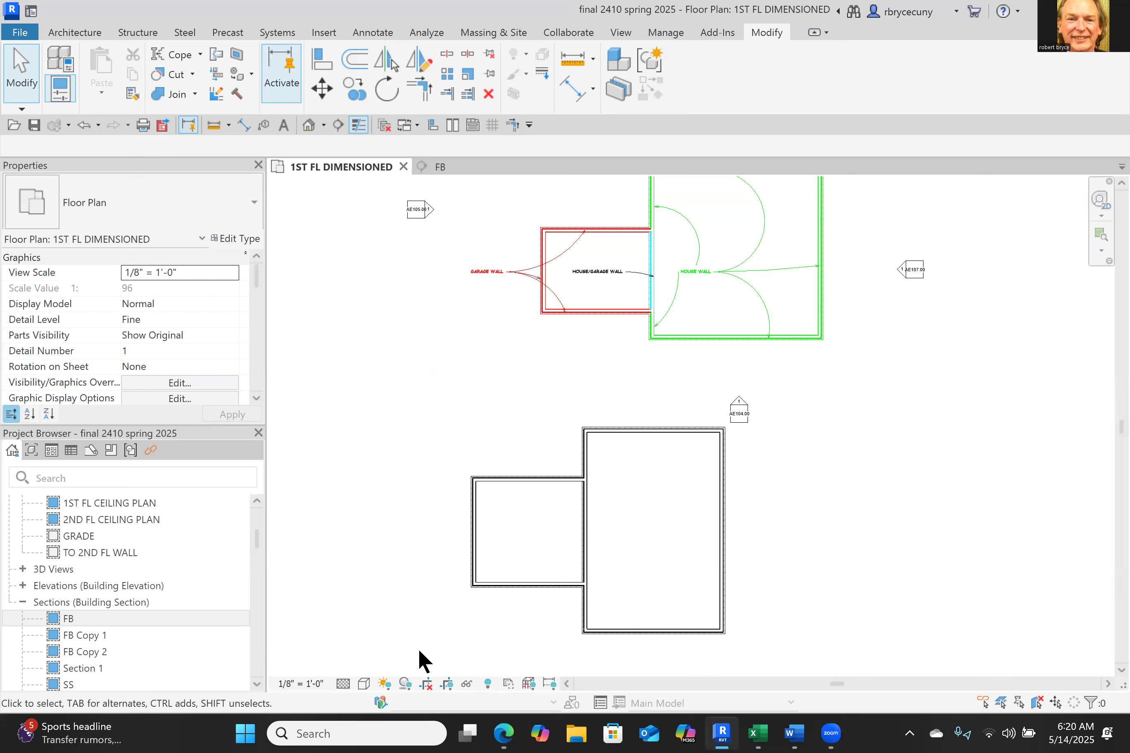
left_click(720, 442)
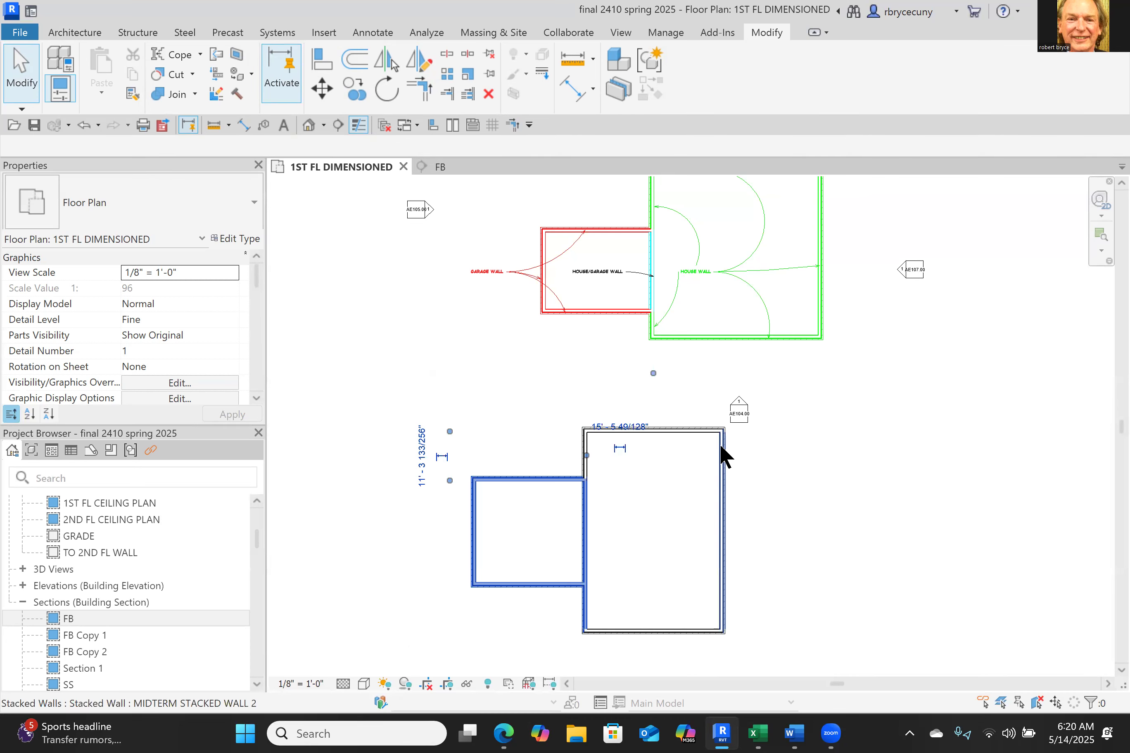
left_click(720, 508)
key("Delete")
left_click(678, 631)
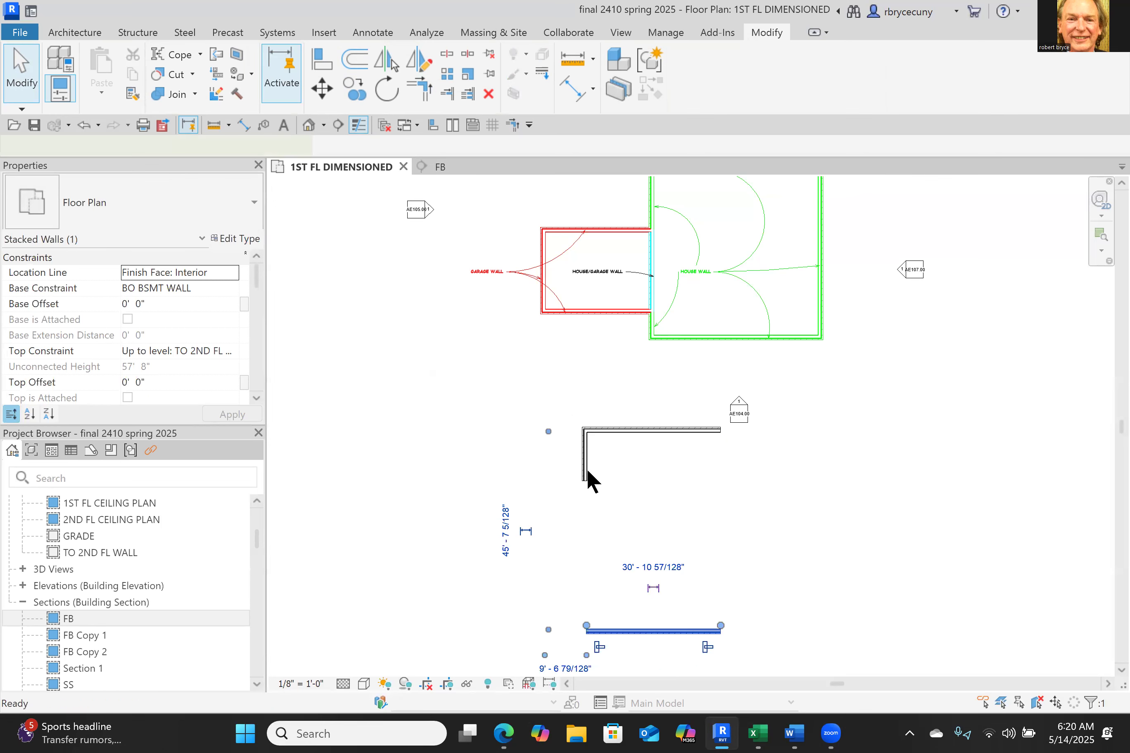
key("Delete")
left_click(586, 470)
key("Delete")
left_click(633, 430)
key("Delete")
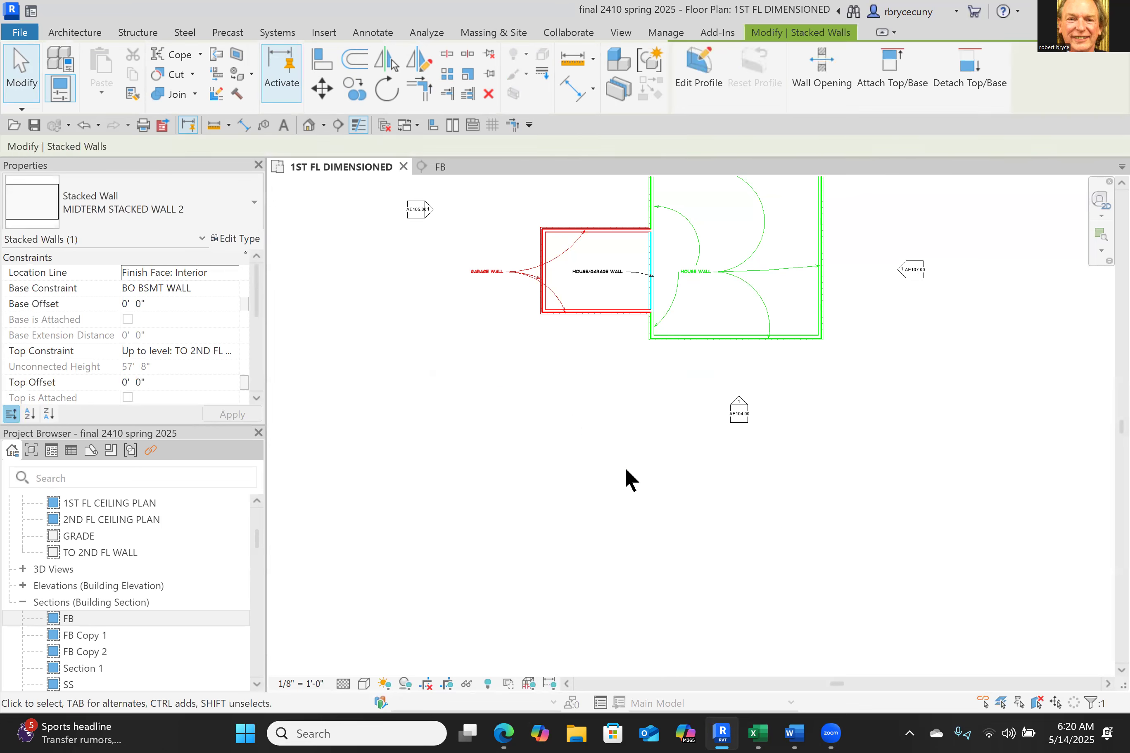
Step: Open the sheet A100.00 - BASEMENT PLAN
scroll(625, 470, "down", 3)
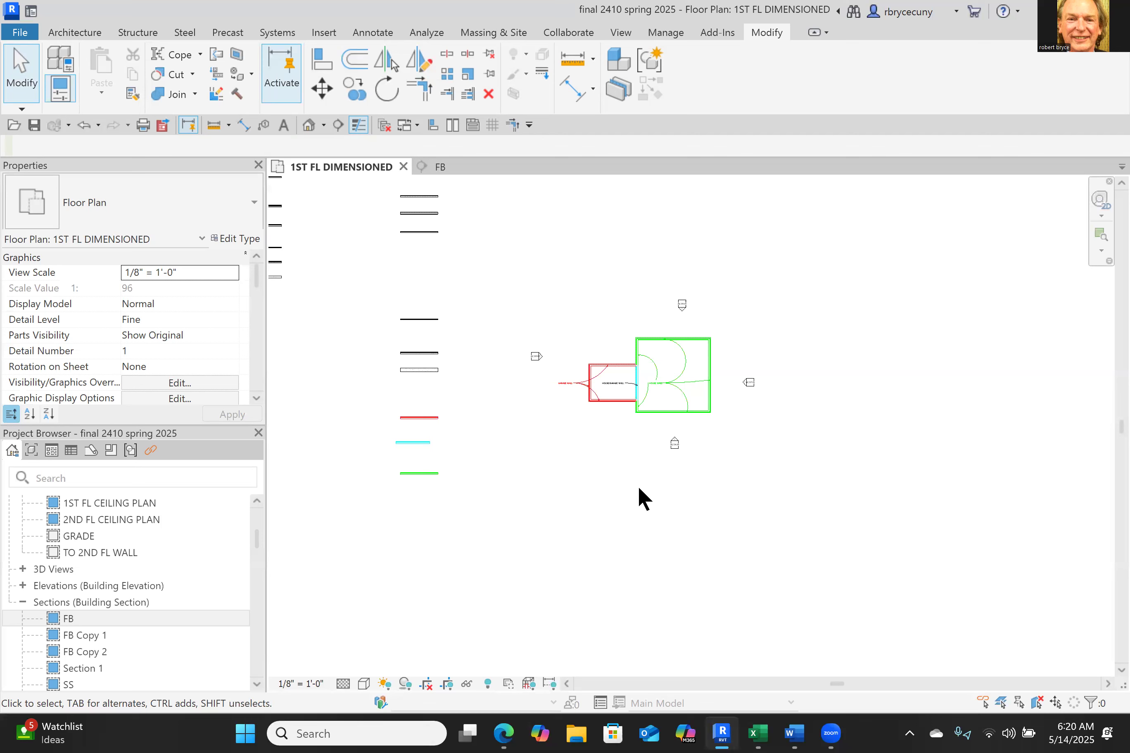
scroll(210, 600, "down", 10)
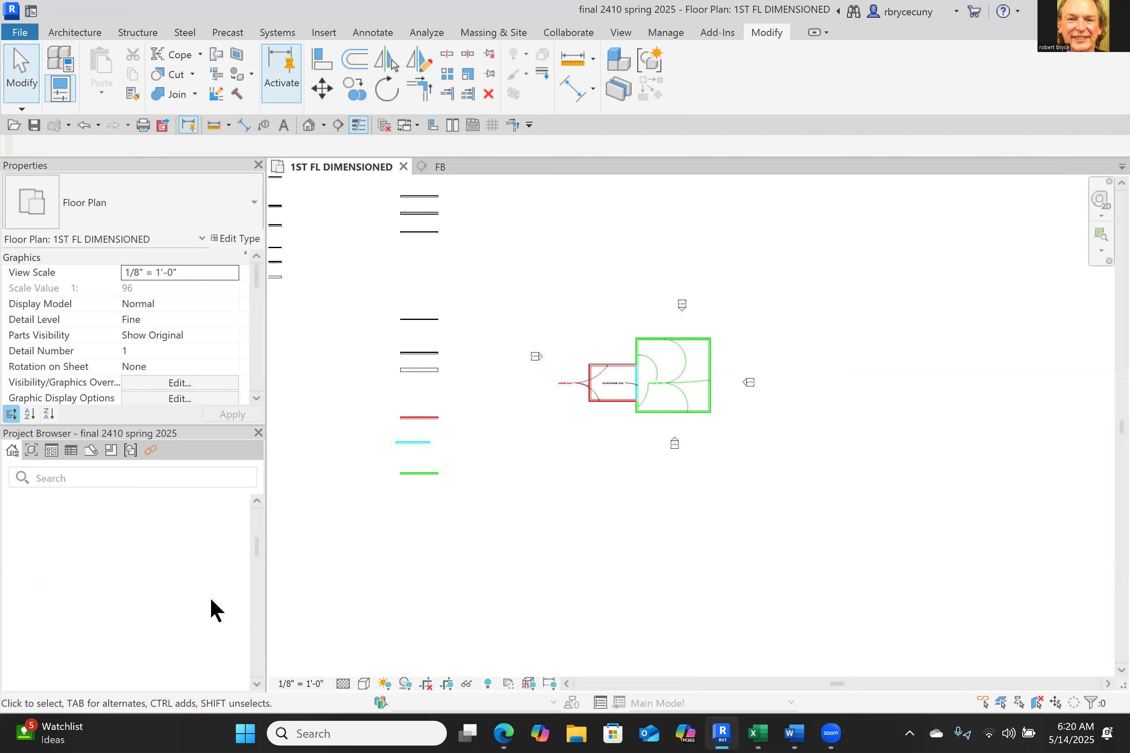
scroll(211, 601, "up", 10)
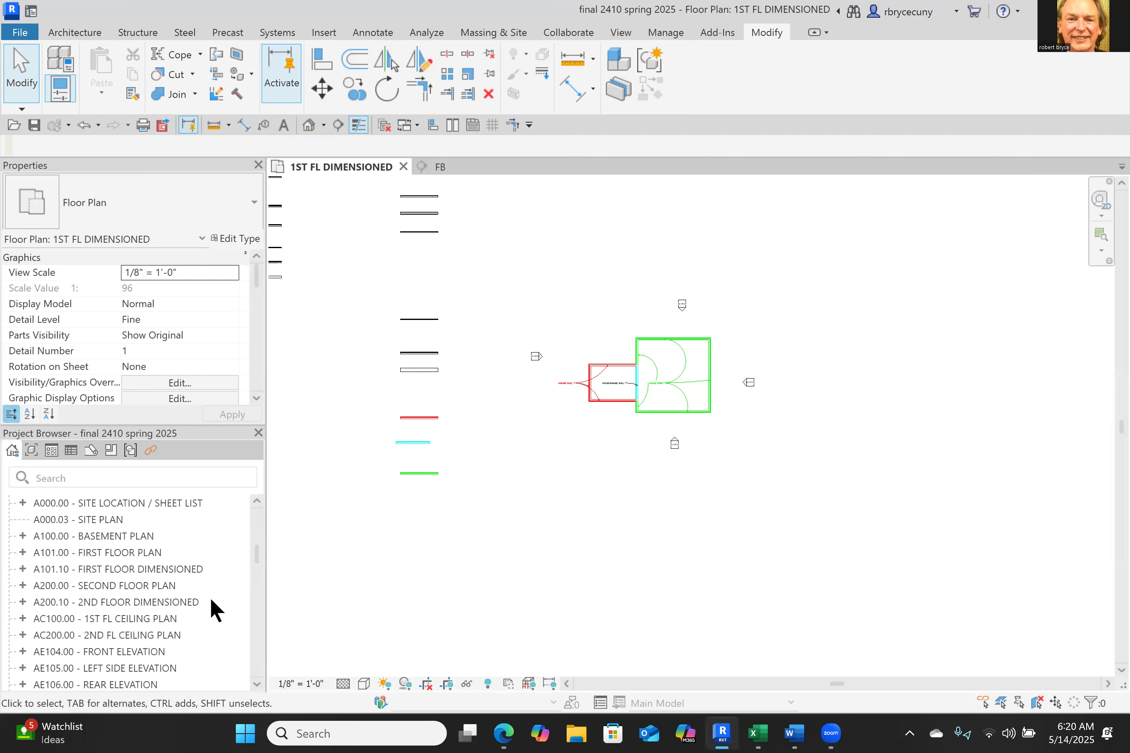
scroll(141, 564, "down", 3)
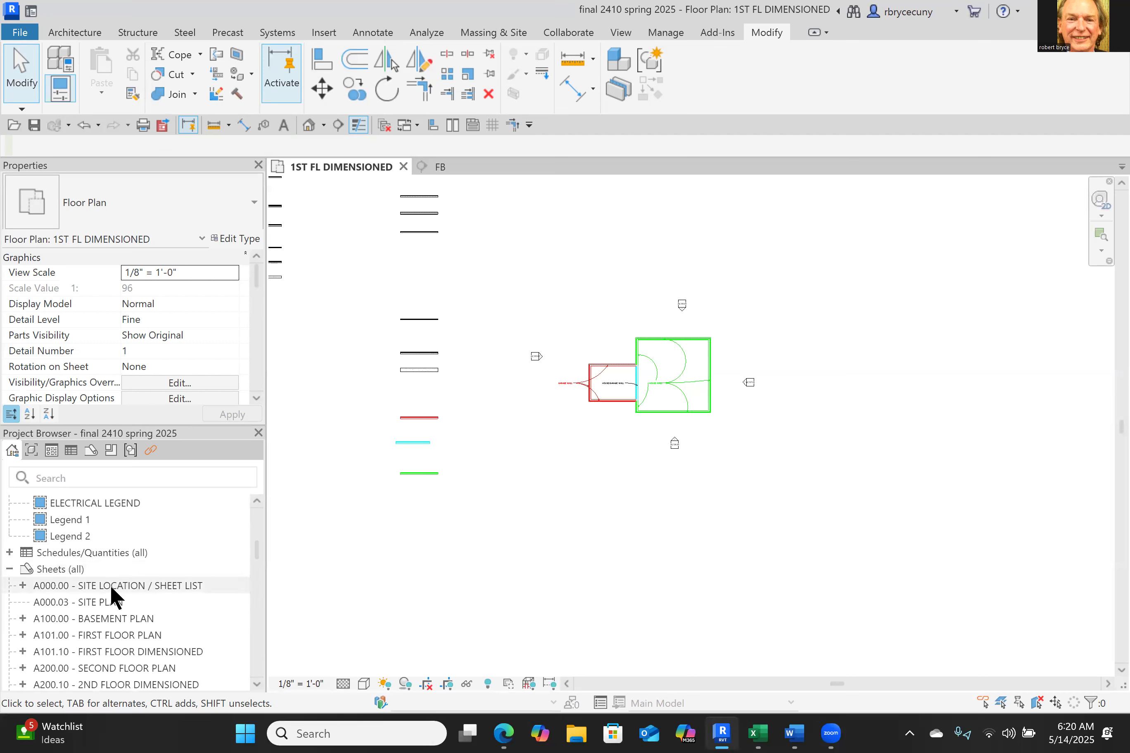
double_click(93, 617)
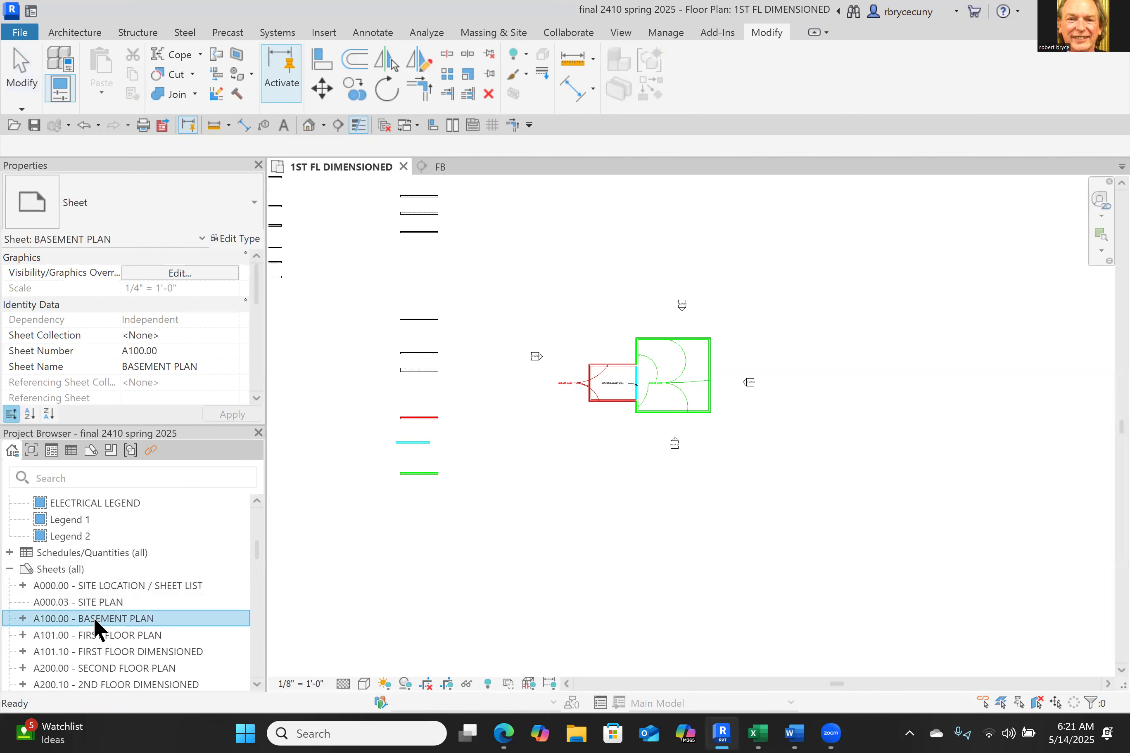
Step: Move the basement plan viewport so the building plan lies over the sheet's title block
scroll(656, 641, "down", 4)
middle_click_drag(651, 627, 672, 337)
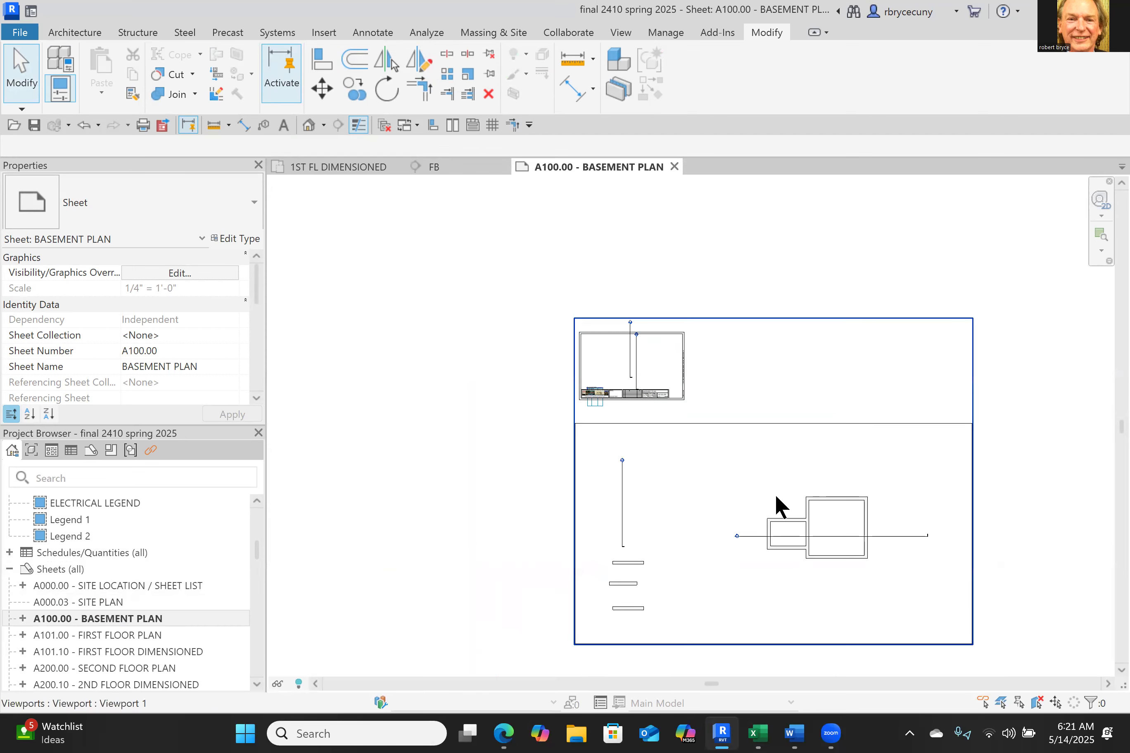
left_click_drag(834, 489, 641, 315)
scroll(641, 315, "up", 3)
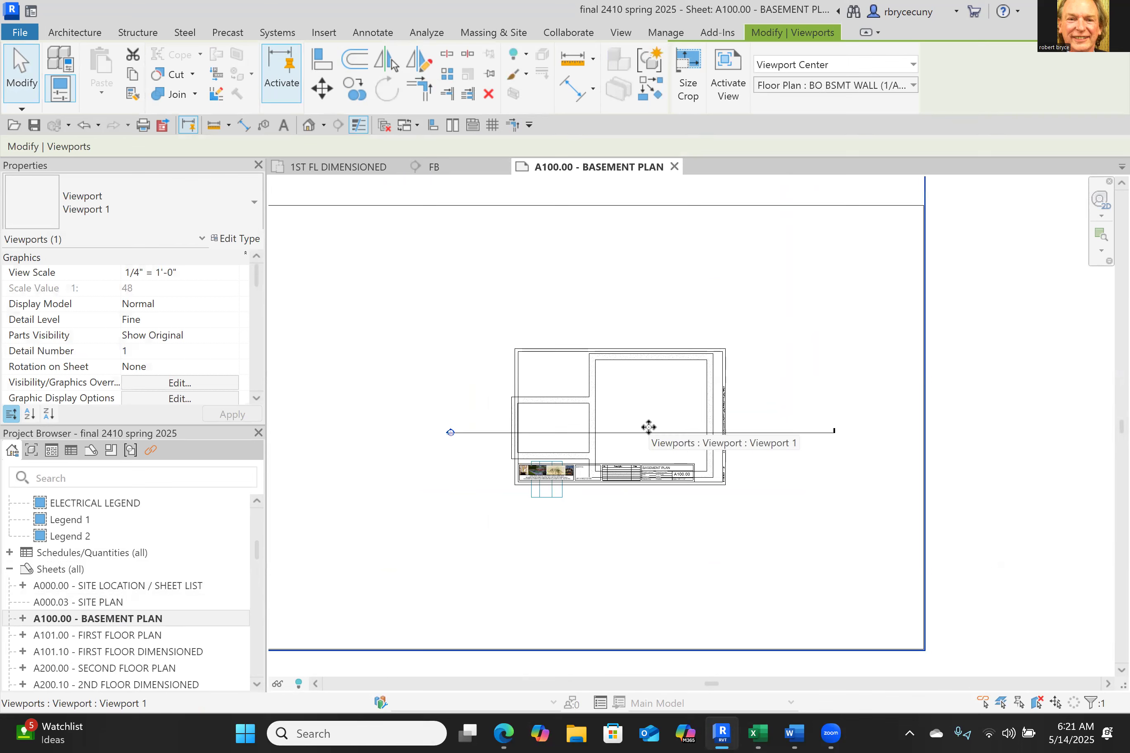
scroll(663, 489, "up", 2)
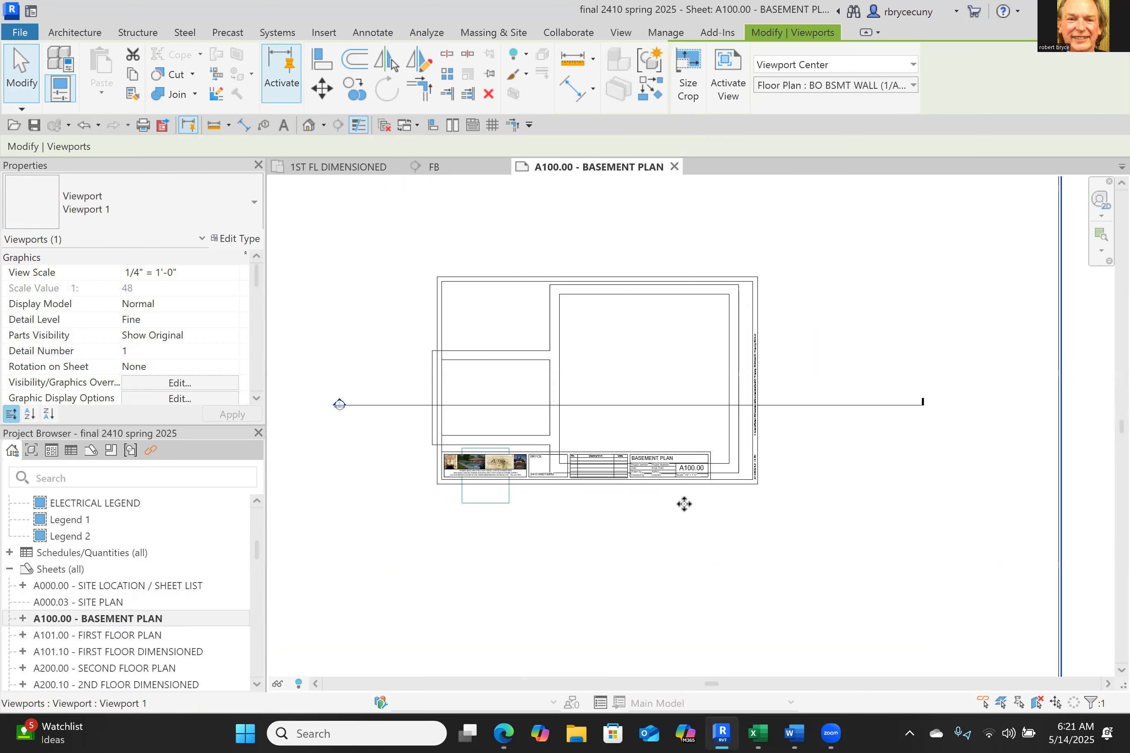
Step: Activate the basement plan view on the sheet, set its scale to 3/16" = 1'-0" and deactivate the view
right_click(635, 361)
left_click(707, 310)
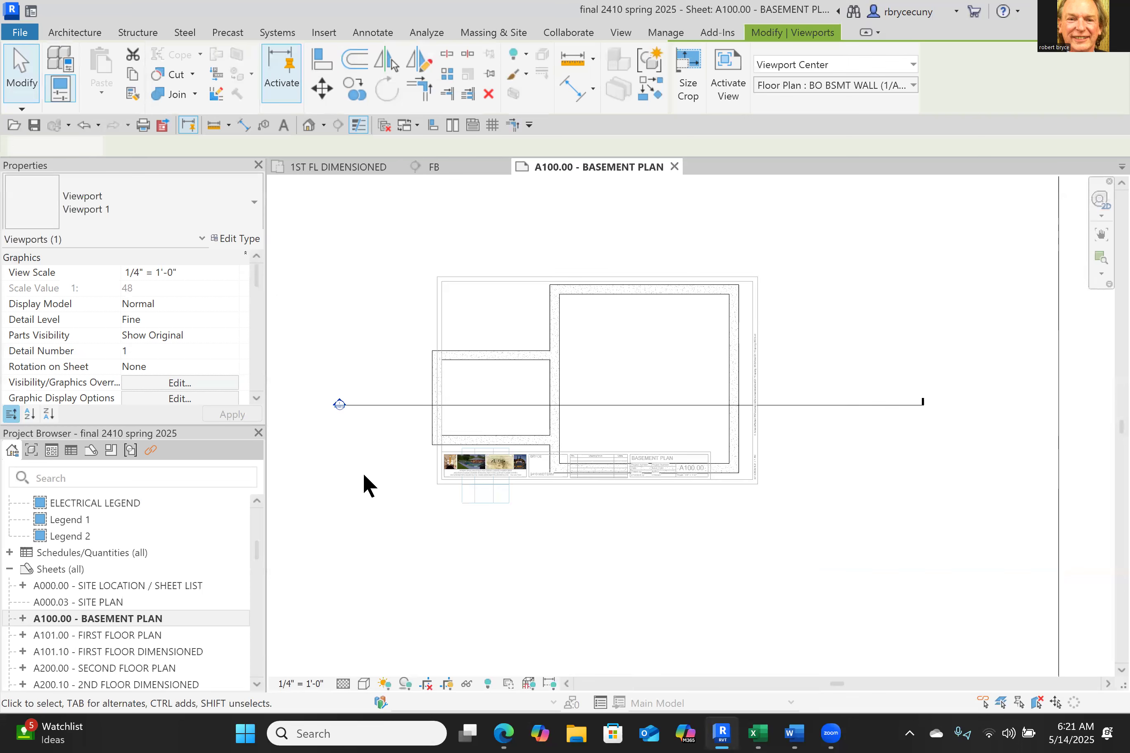
left_click(282, 682)
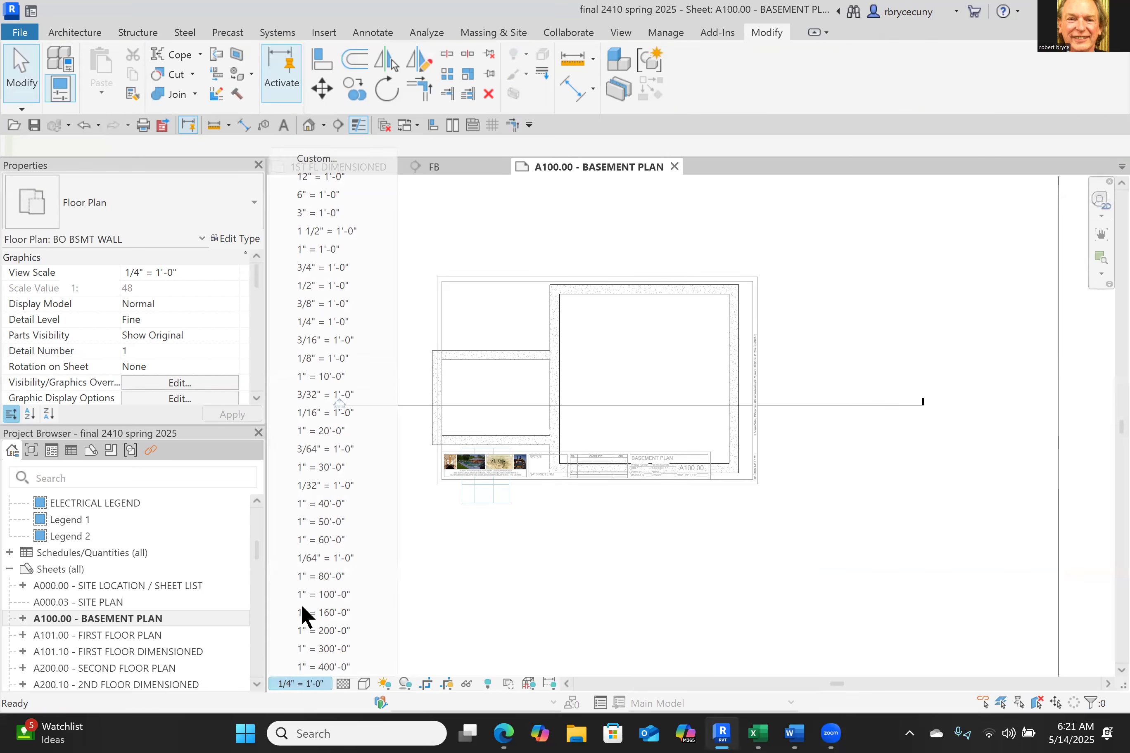
left_click(312, 340)
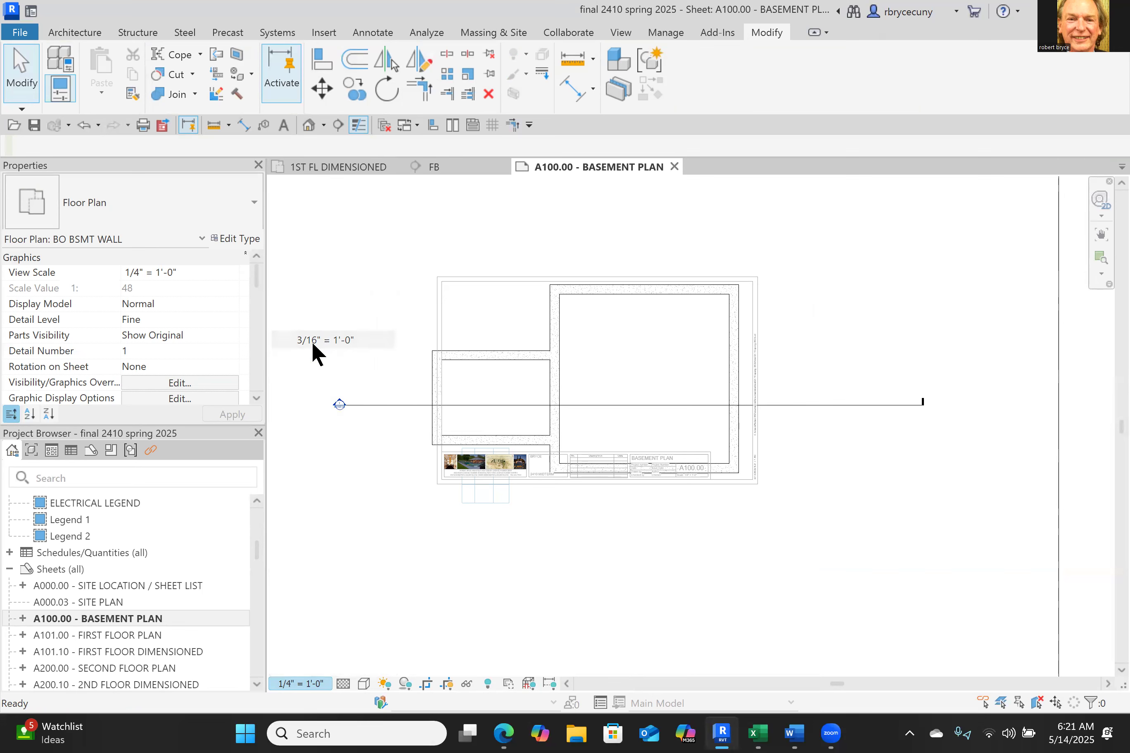
right_click(560, 404)
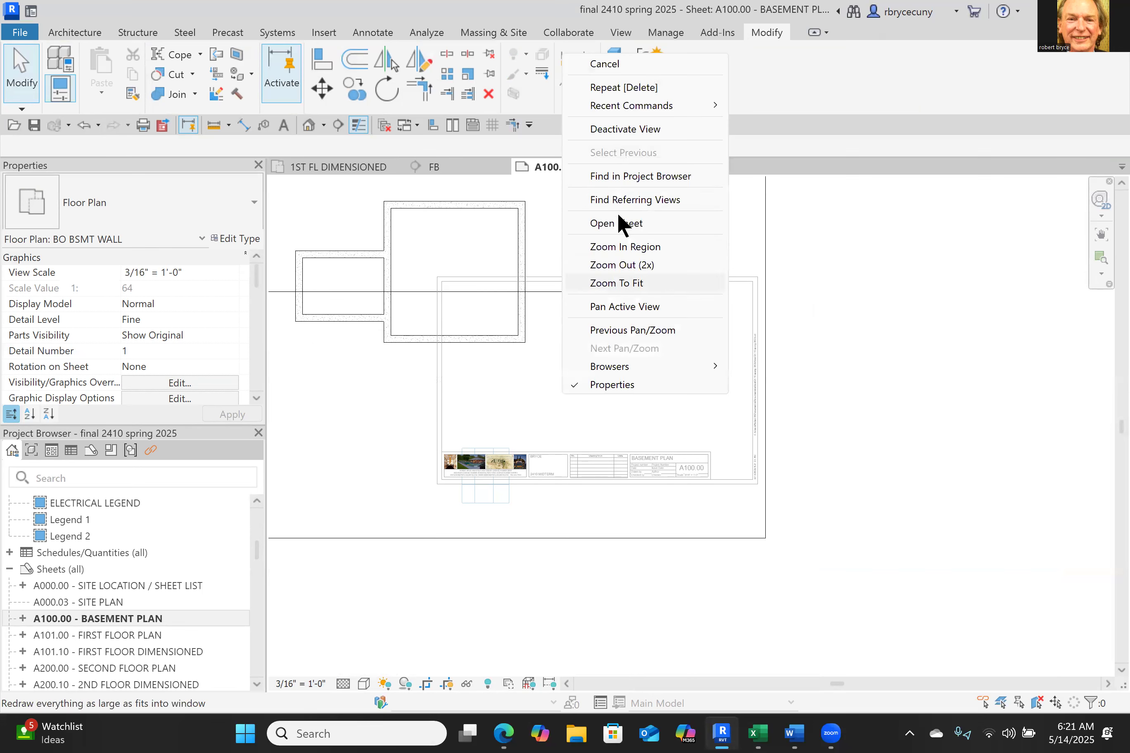
left_click(623, 129)
Step: Move the rescaled basement plan viewport inside the sheet border and nudge it up and right clear of the title block
left_click_drag(490, 235, 599, 332)
key("Up")
key("Up")
key("Up")
key("Up")
key("Up")
key("Up")
key("Up")
key("Up")
key("Right")
key("Right")
key("Right")
key("Right")
key("Right")
key("Right")
key("Right")
key("Right")
key("Right")
key("Right")
key("Right")
key("Right")
key("Right")
key("Right")
key("Right")
key("Right")
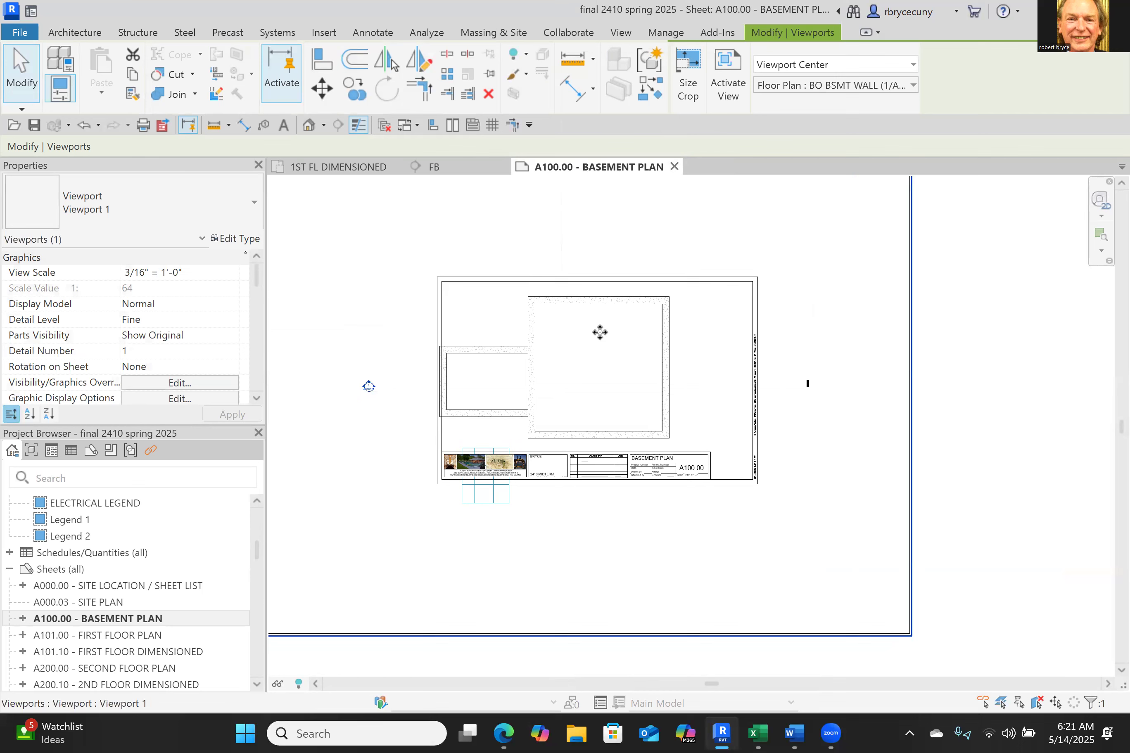
key("Up")
key("Up")
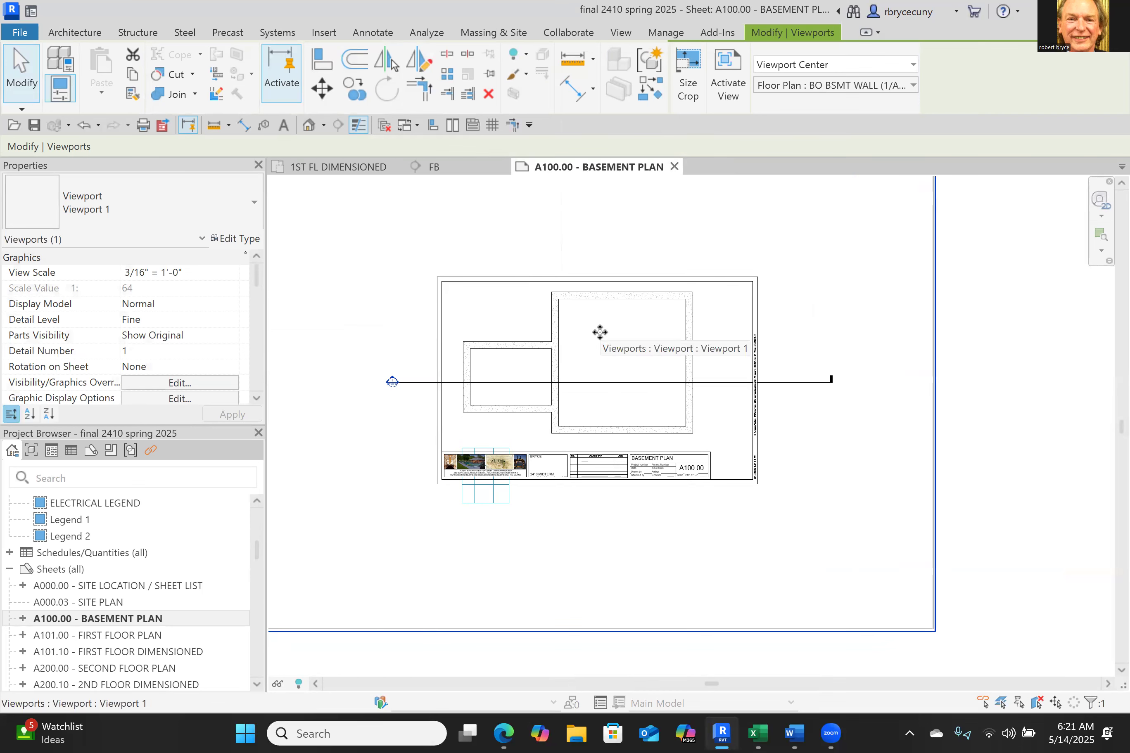
Step: Move the basement plan's view title inside the sheet, just above the title block below the garage
scroll(585, 337, "down", 5)
left_click(632, 596)
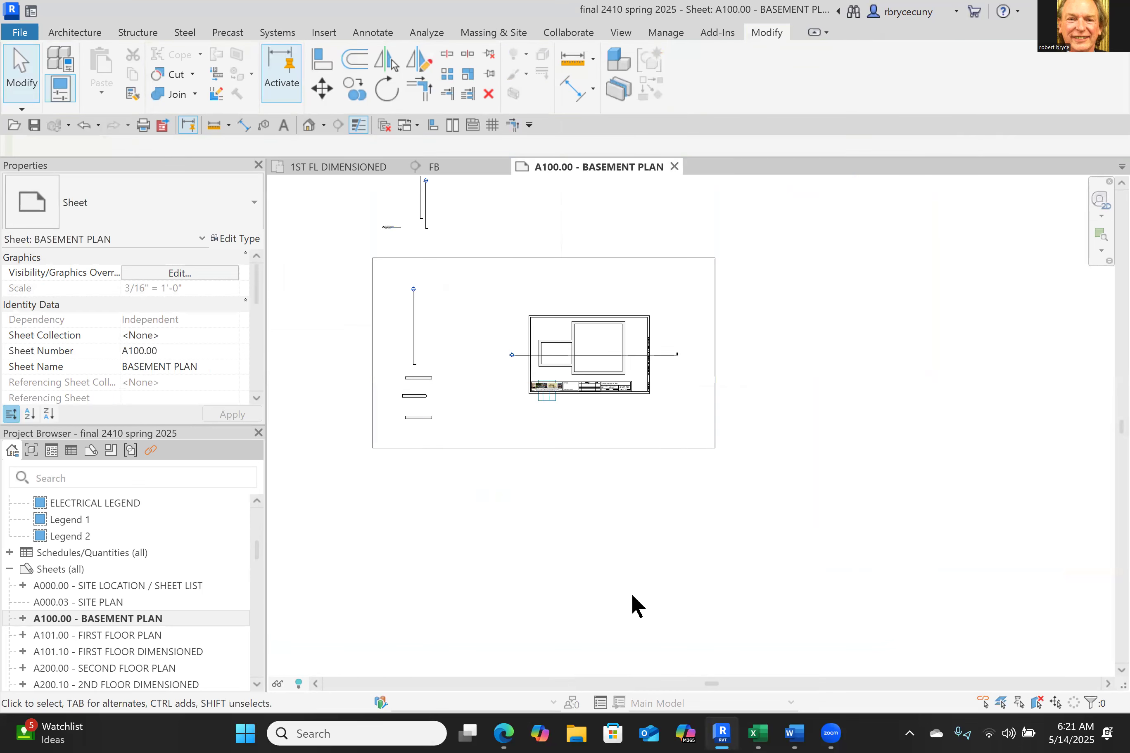
left_click(532, 448)
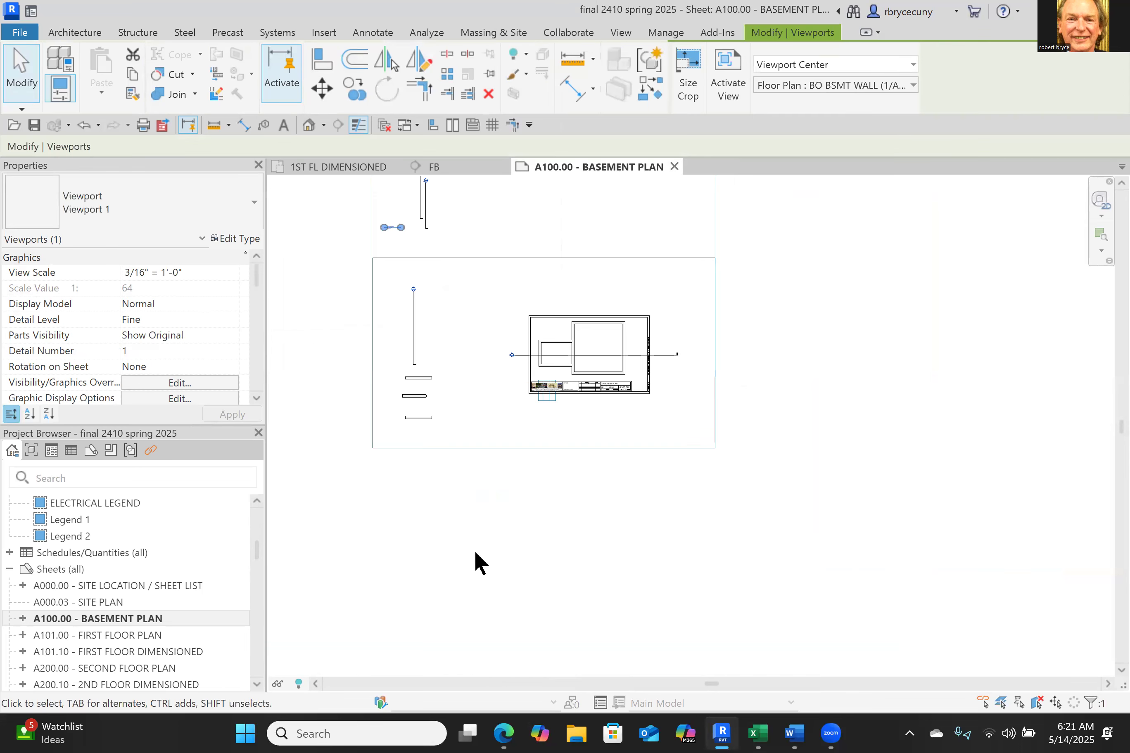
key("Escape")
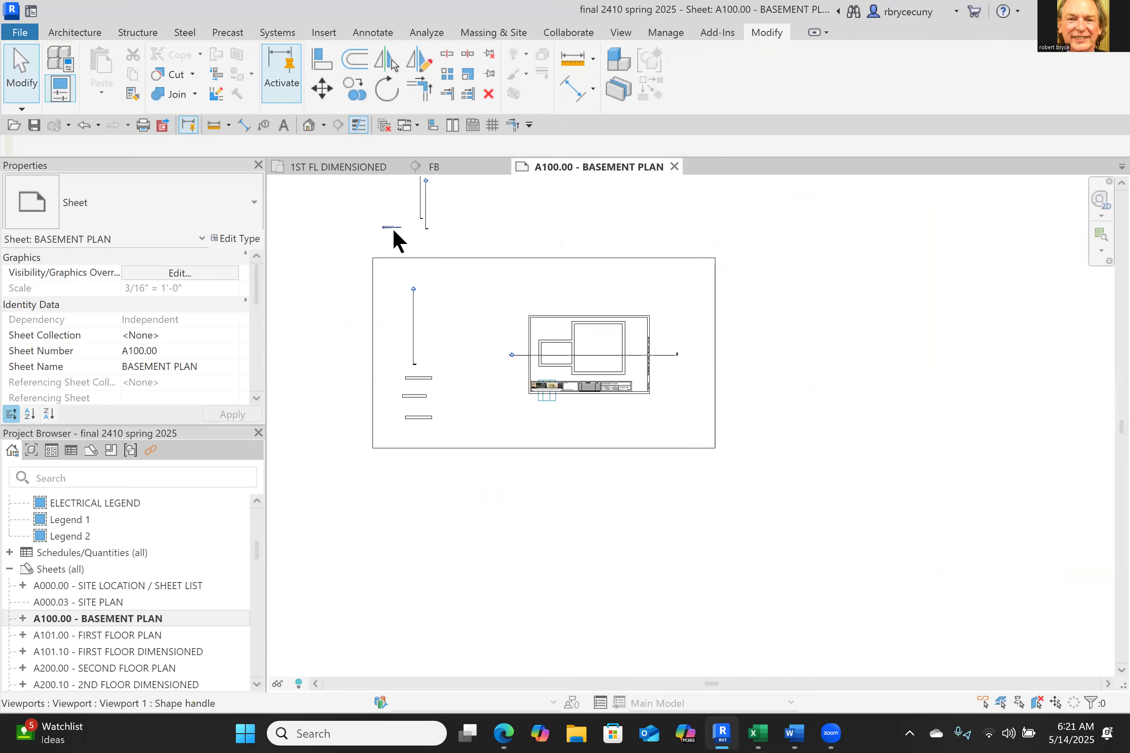
left_click(392, 227)
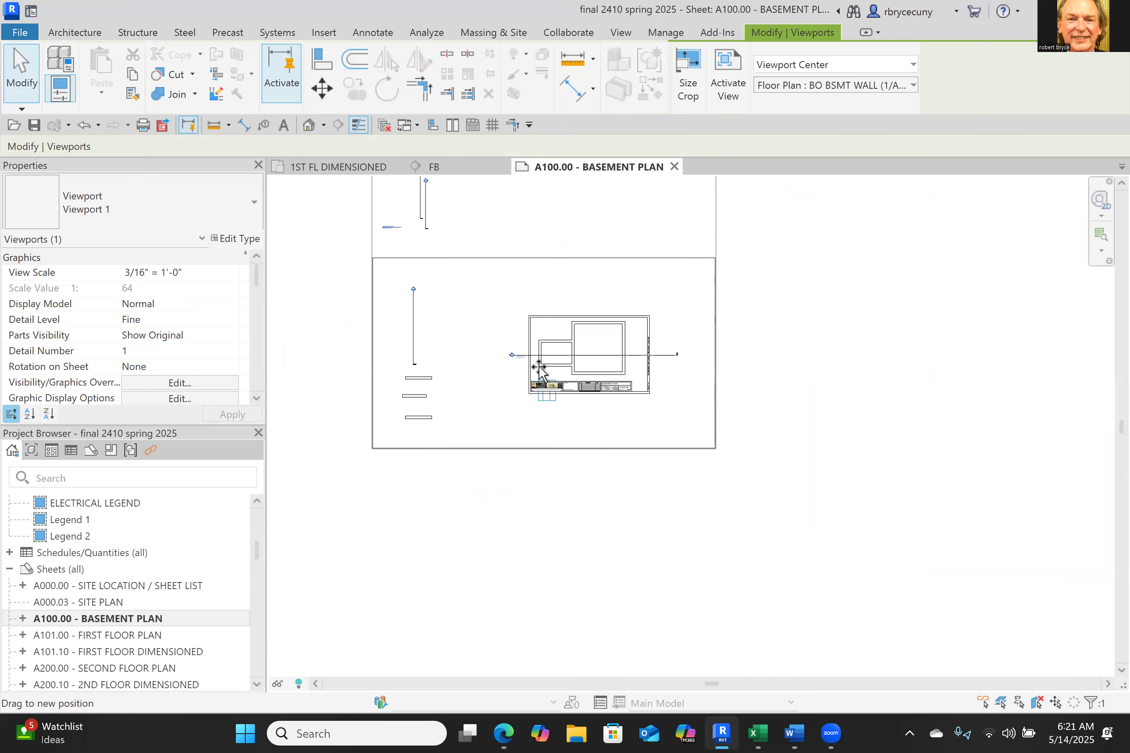
scroll(545, 374, "up", 10)
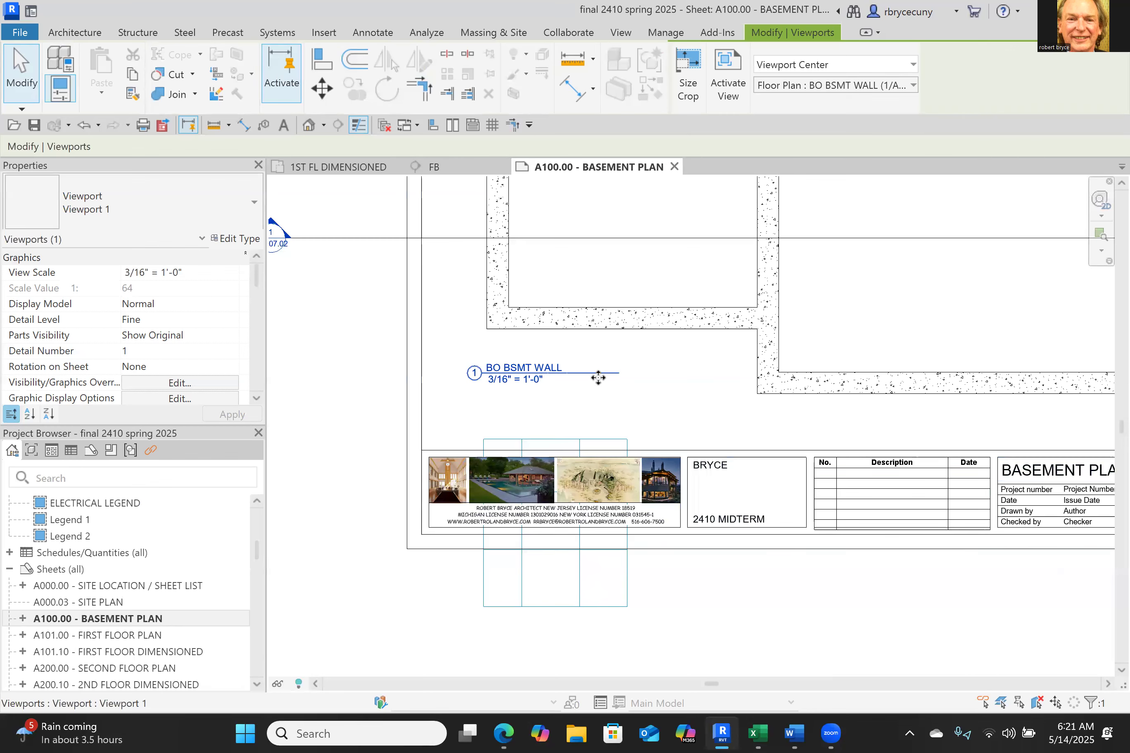
scroll(583, 394, "up", 1)
scroll(581, 383, "up", 1)
left_click_drag(576, 369, 594, 469)
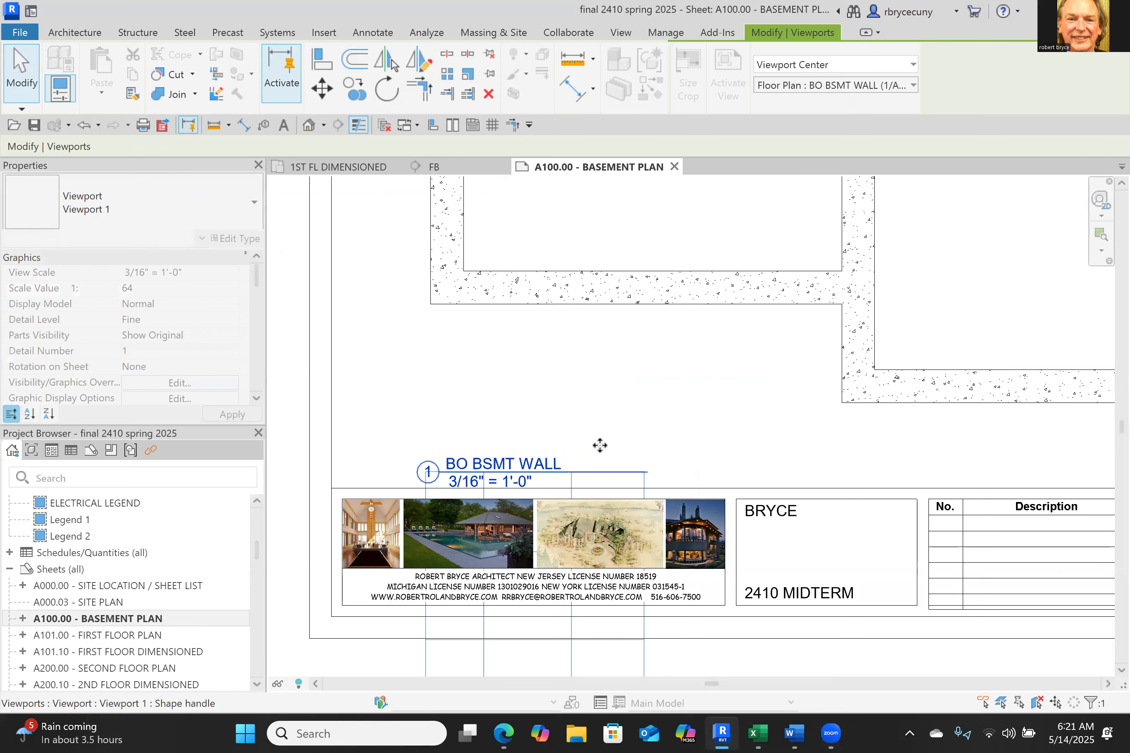
scroll(610, 418, "down", 5)
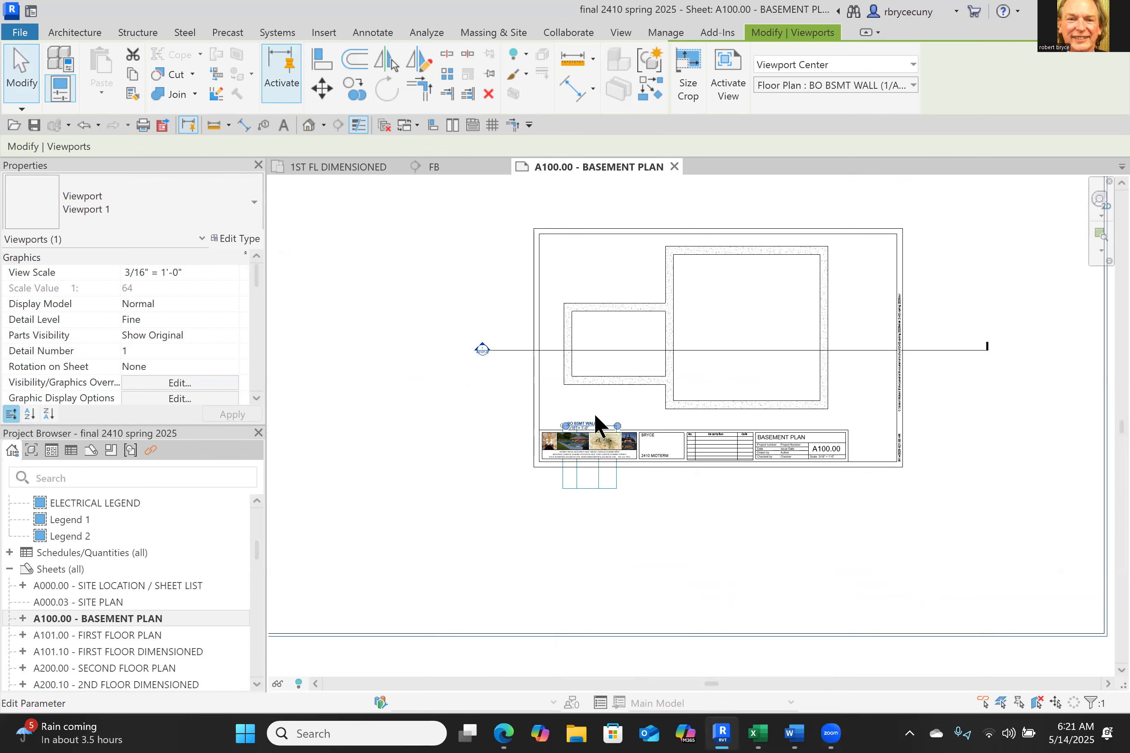
scroll(598, 428, "up", 3)
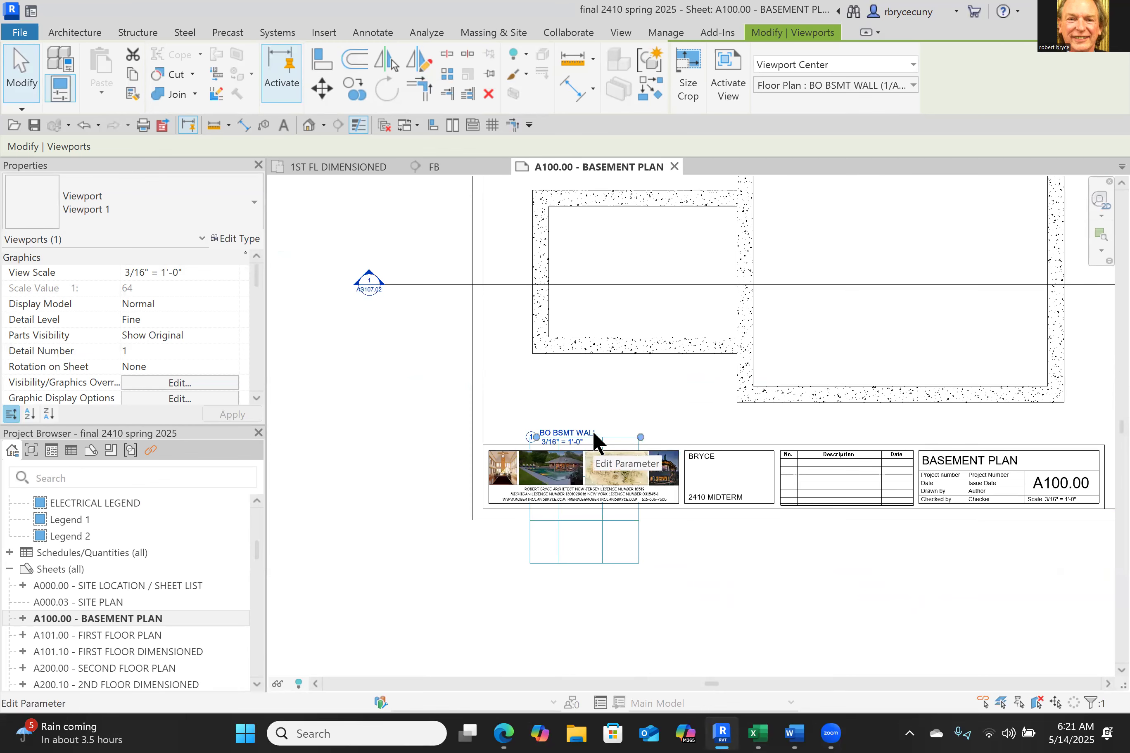
scroll(648, 588, "down", 3)
middle_click_drag(703, 579, 700, 423)
Step: Open the sheet A000.03 - SITE PLAN and exclude it from the sheet list
left_click(95, 604)
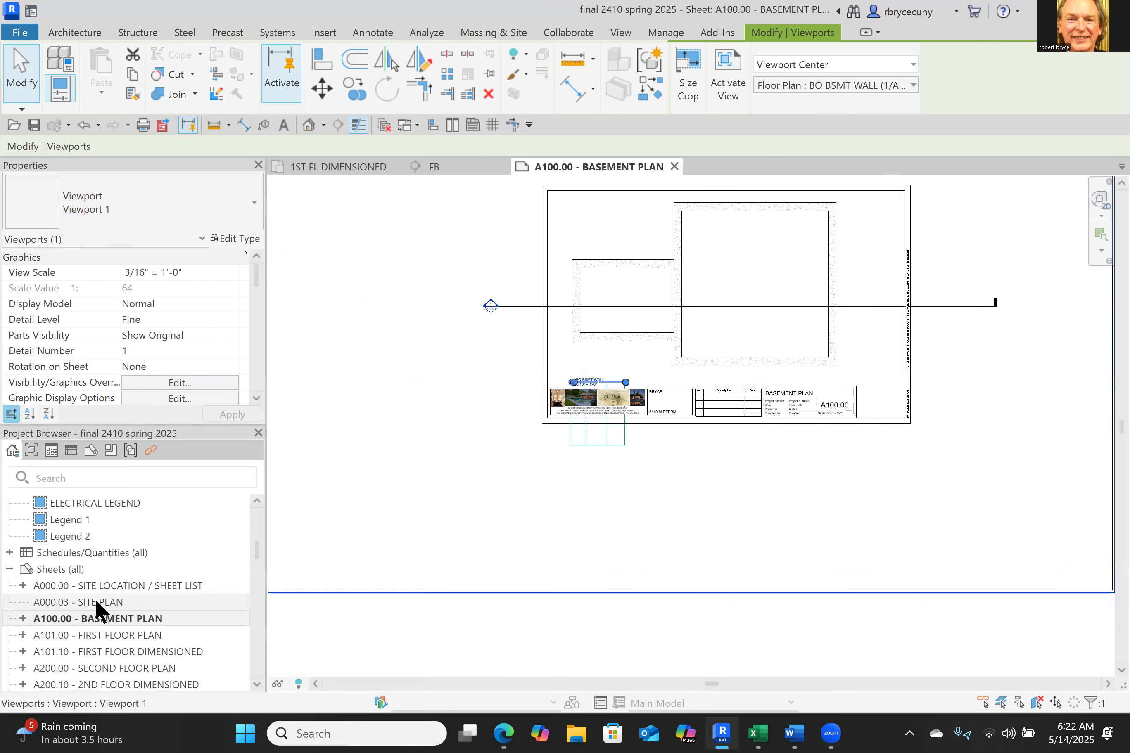
double_click(96, 602)
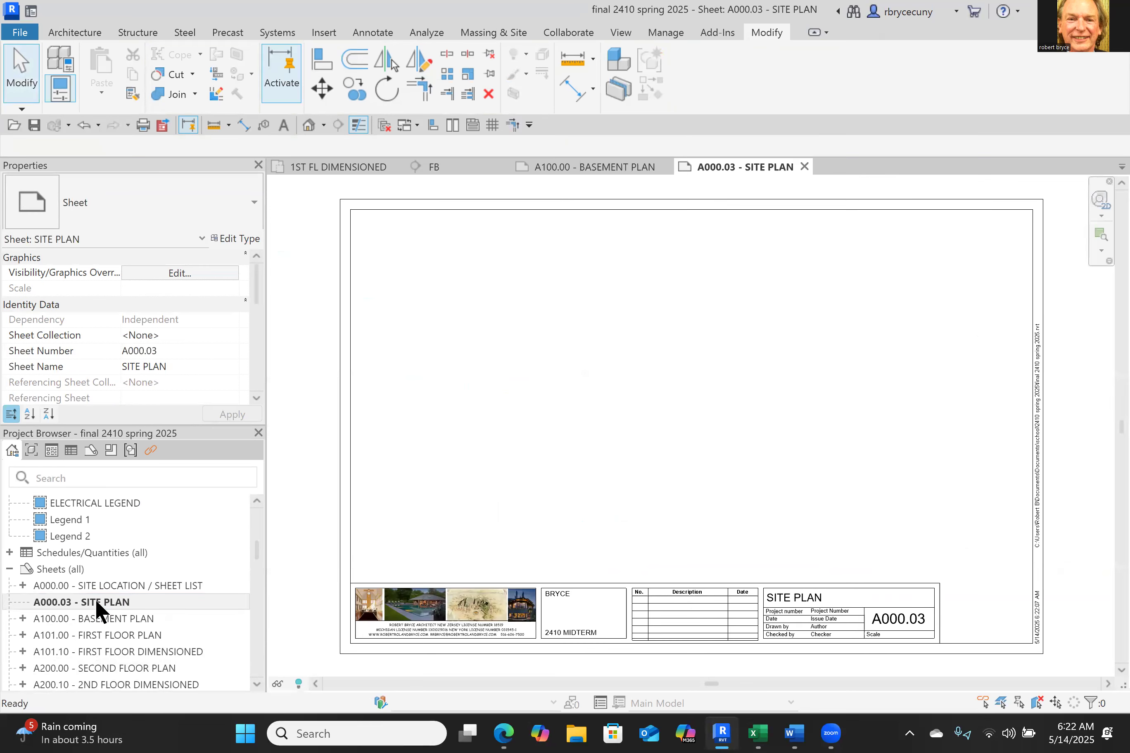
scroll(170, 340, "down", 6)
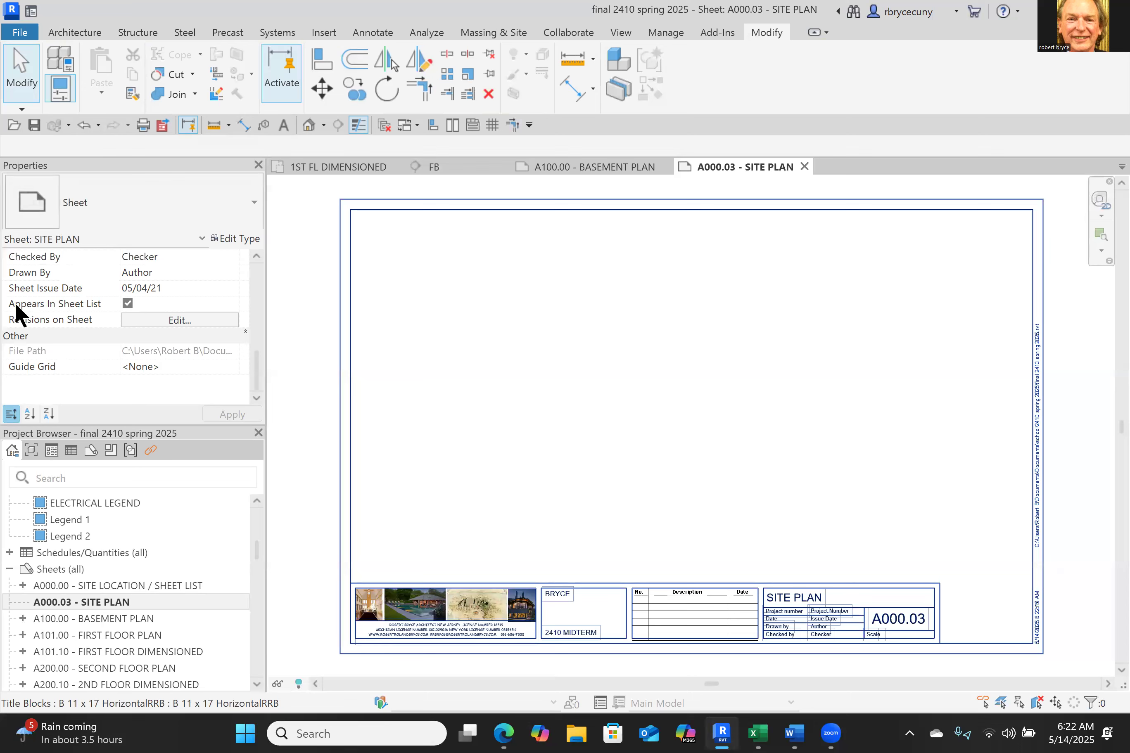
left_click(128, 302)
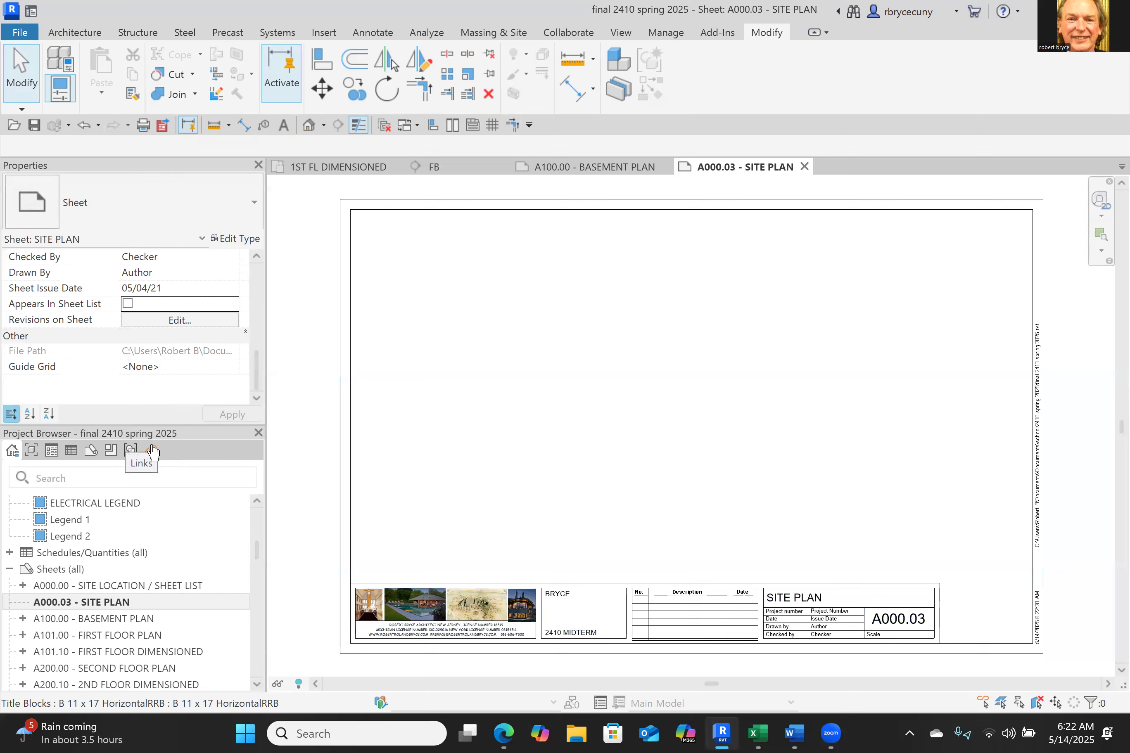
Step: Check the basement plan sheet's sheet list setting and open the sheet A101.00 - FIRST FLOOR PLAN
left_click(128, 618)
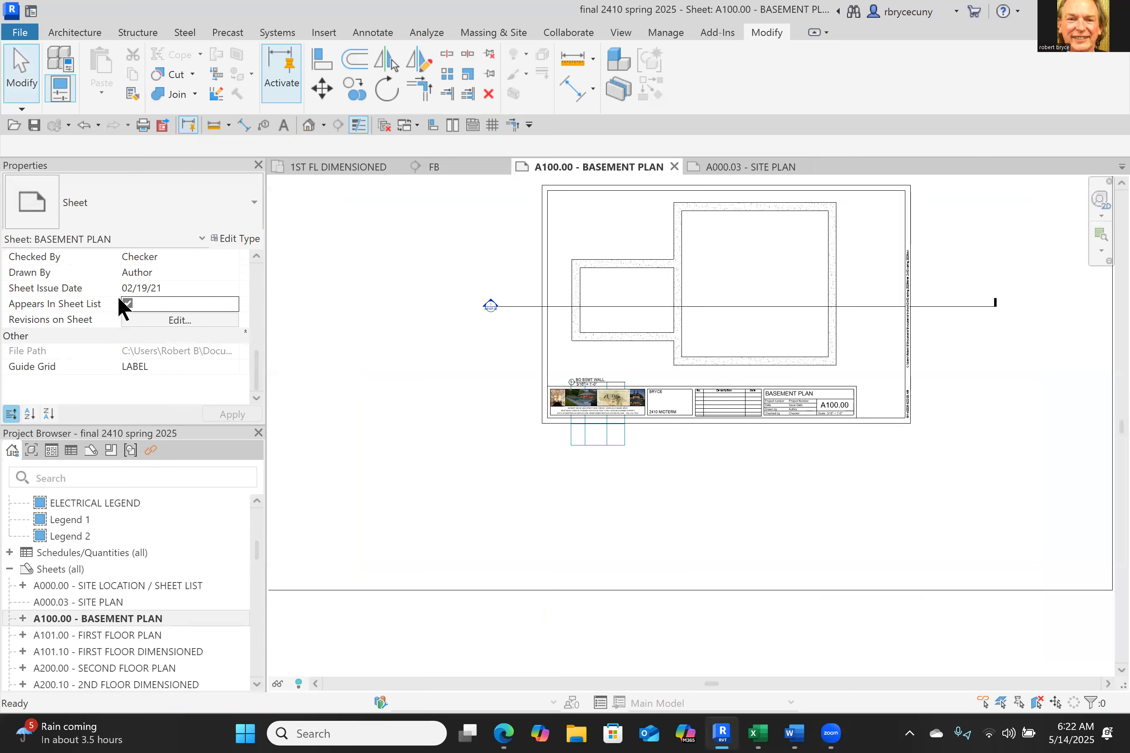
double_click(132, 634)
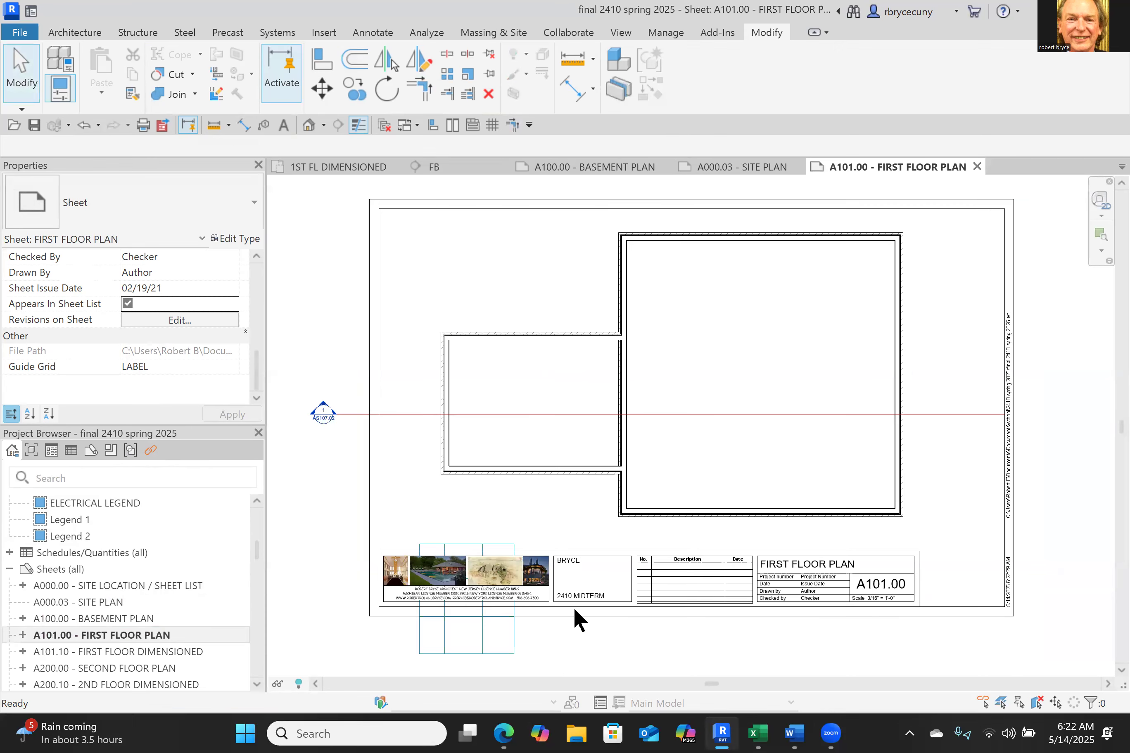
scroll(697, 546, "down", 2)
middle_click_drag(718, 436, 746, 342)
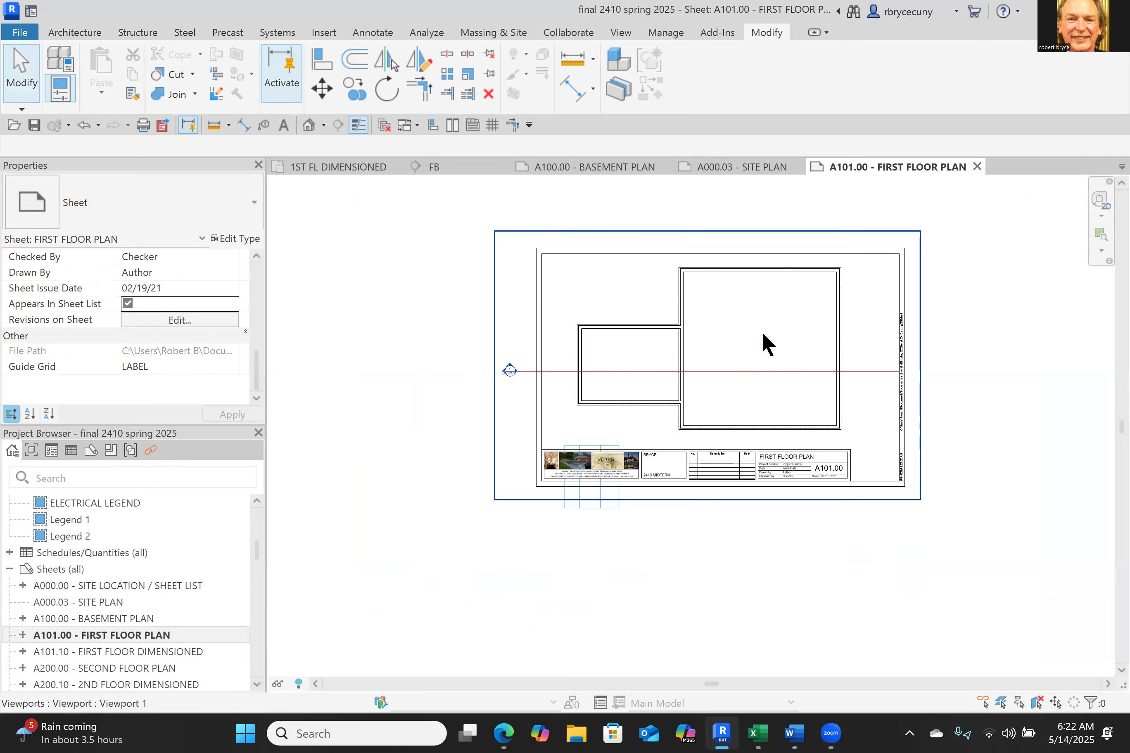
Step: Activate the first floor plan view on its sheet and shorten the section line at both ends to fit within the sheet border
left_click(773, 343)
right_click(770, 340)
left_click(823, 310)
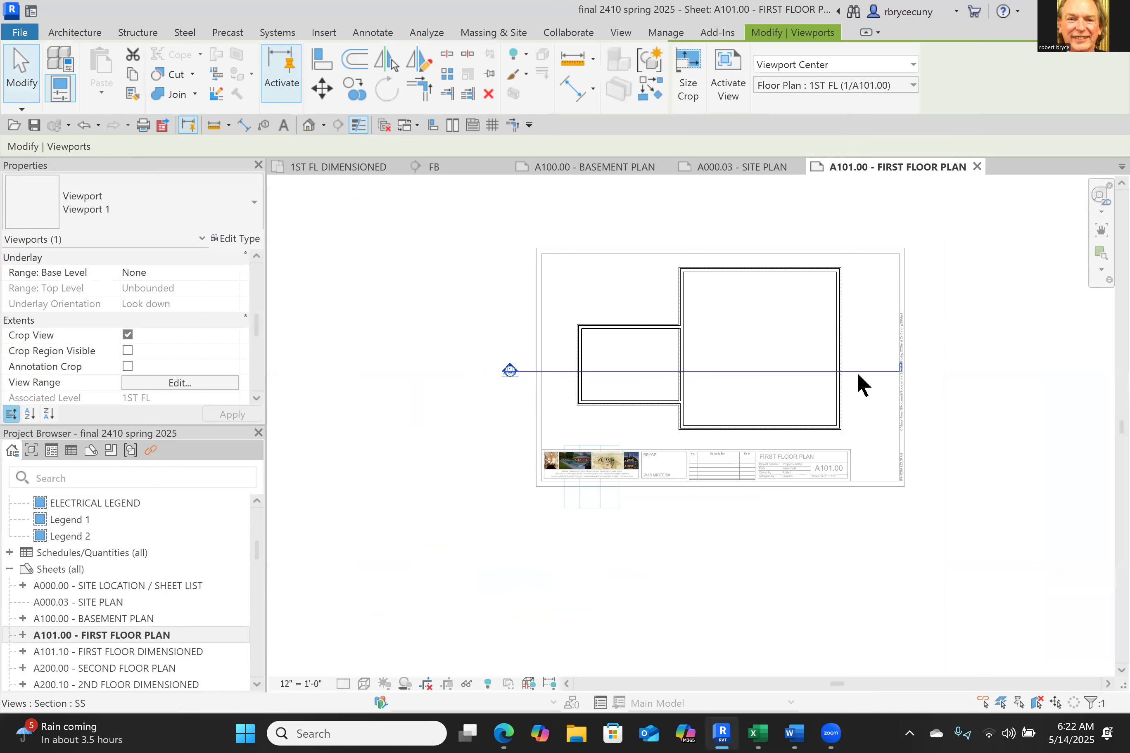
left_click(855, 371)
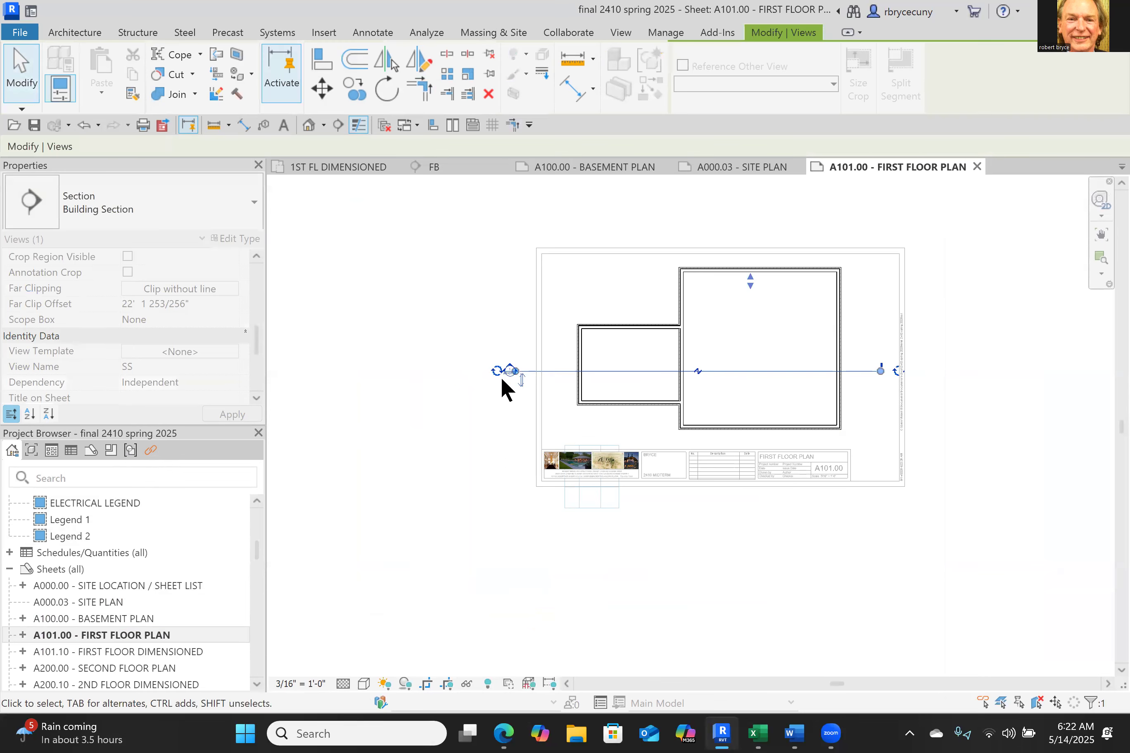
scroll(524, 374, "up", 2)
left_click_drag(551, 371, 578, 371)
left_click(457, 427)
scroll(434, 444, "down", 2)
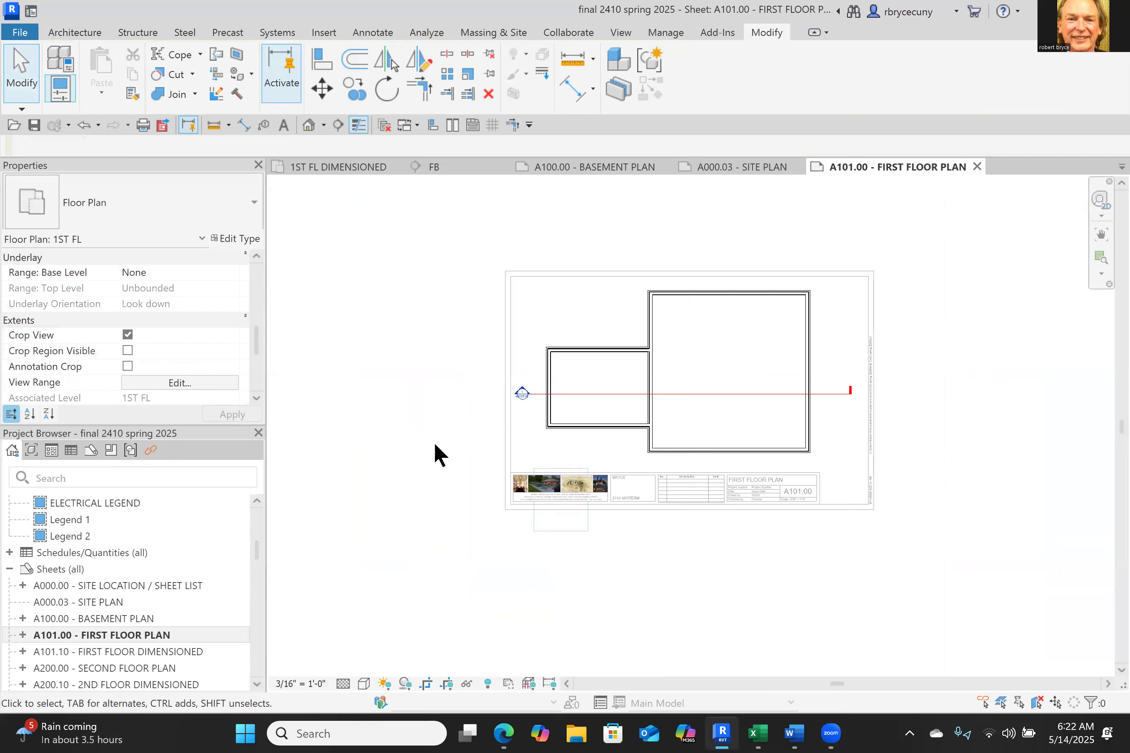
middle_click_drag(465, 445, 496, 330)
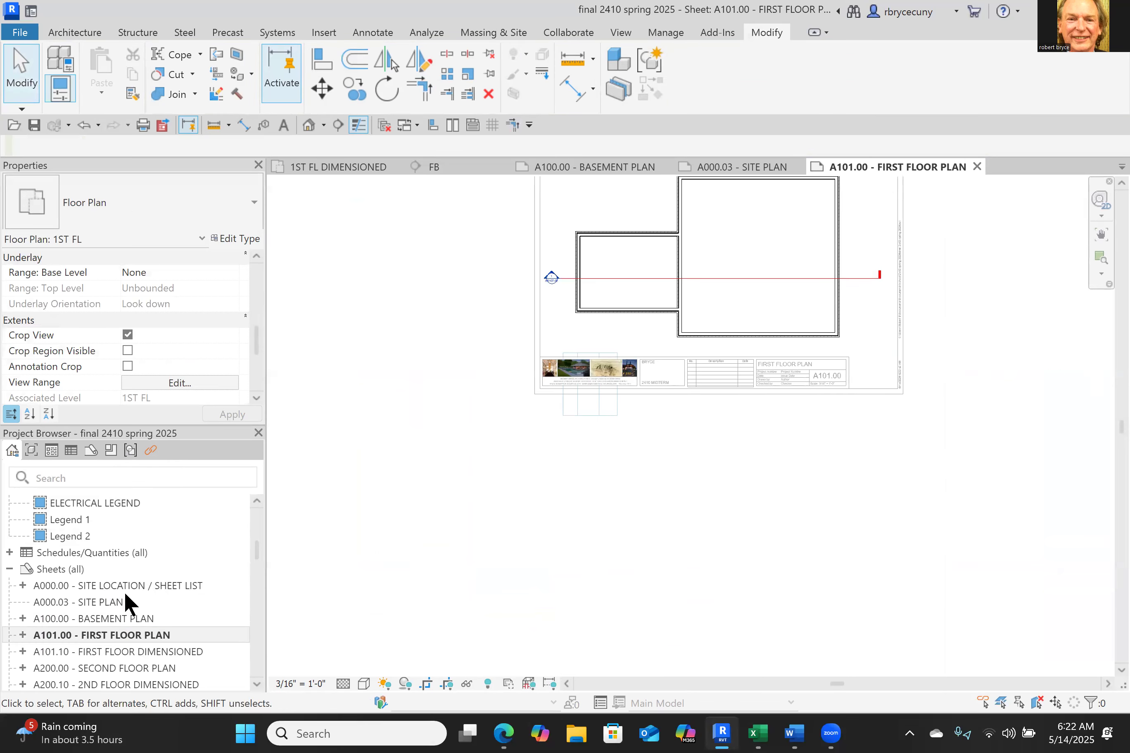
Step: Open the sheet A101.10 - FIRST FLOOR DIMENSIONED and bring the wall samples outside its border into view
double_click(146, 650)
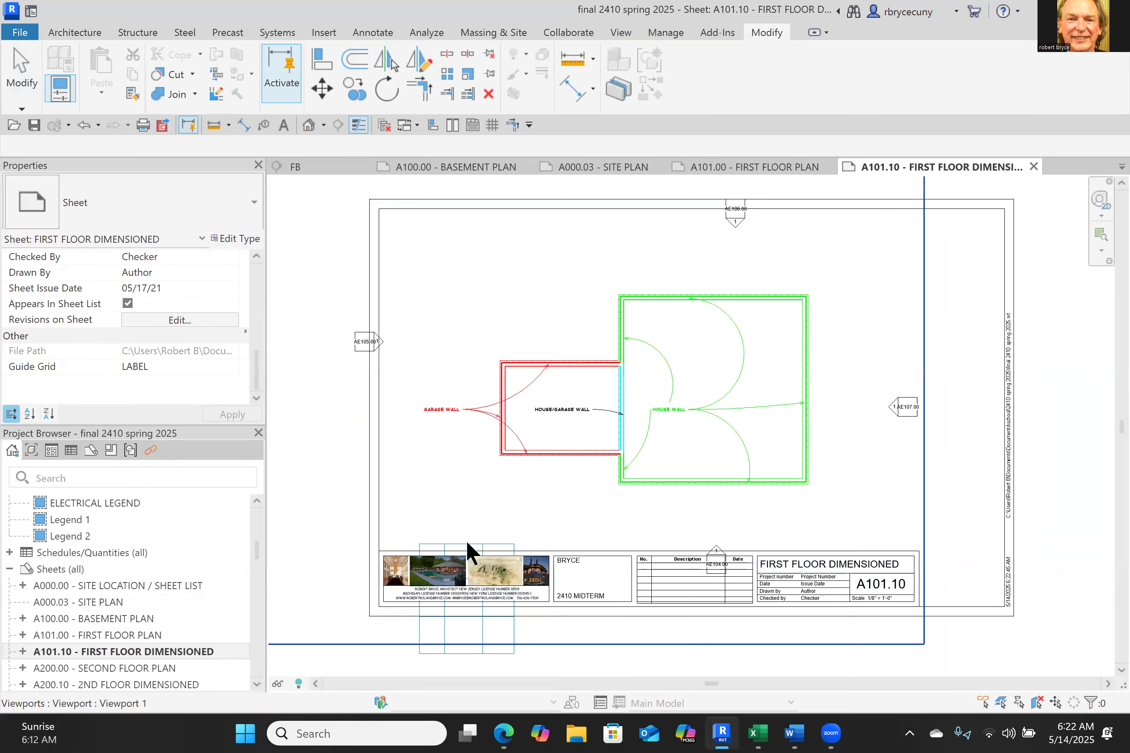
scroll(521, 527, "down", 3)
middle_click_drag(653, 437, 712, 314)
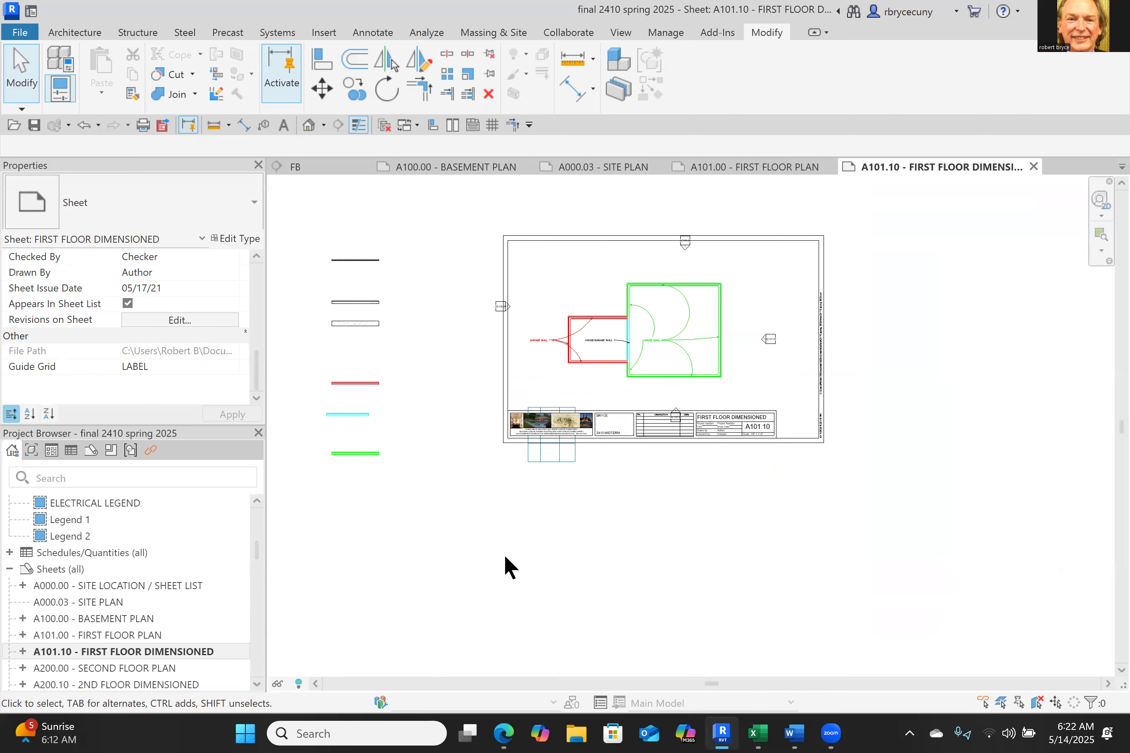
scroll(529, 593, "down", 5)
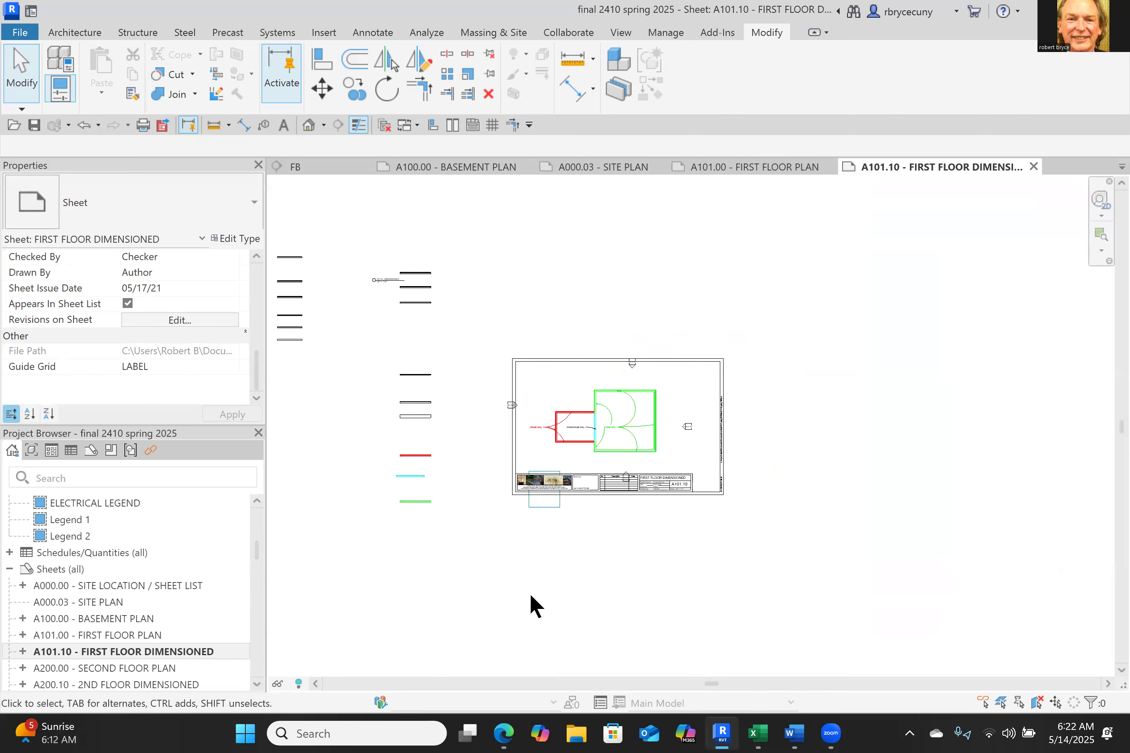
scroll(531, 595, "down", 1)
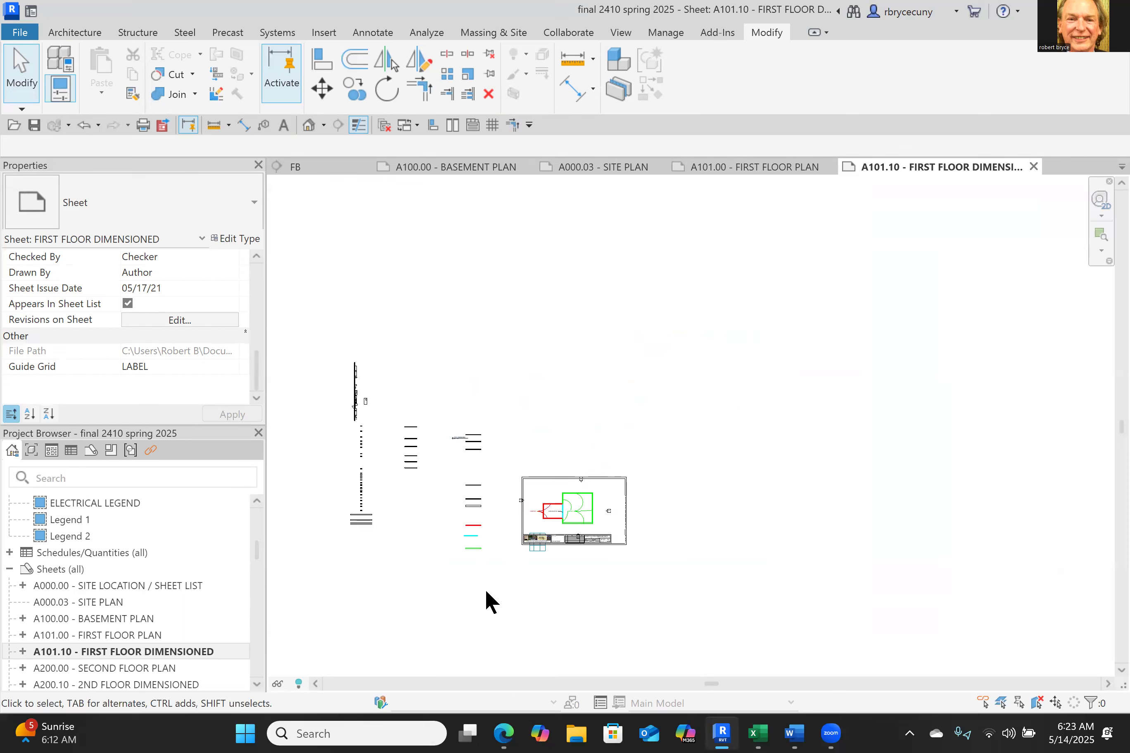
Step: Activate the 1ST FL DIMENSIONED view on its sheet and show its crop region
left_click(568, 498)
right_click(568, 498)
left_click(639, 103)
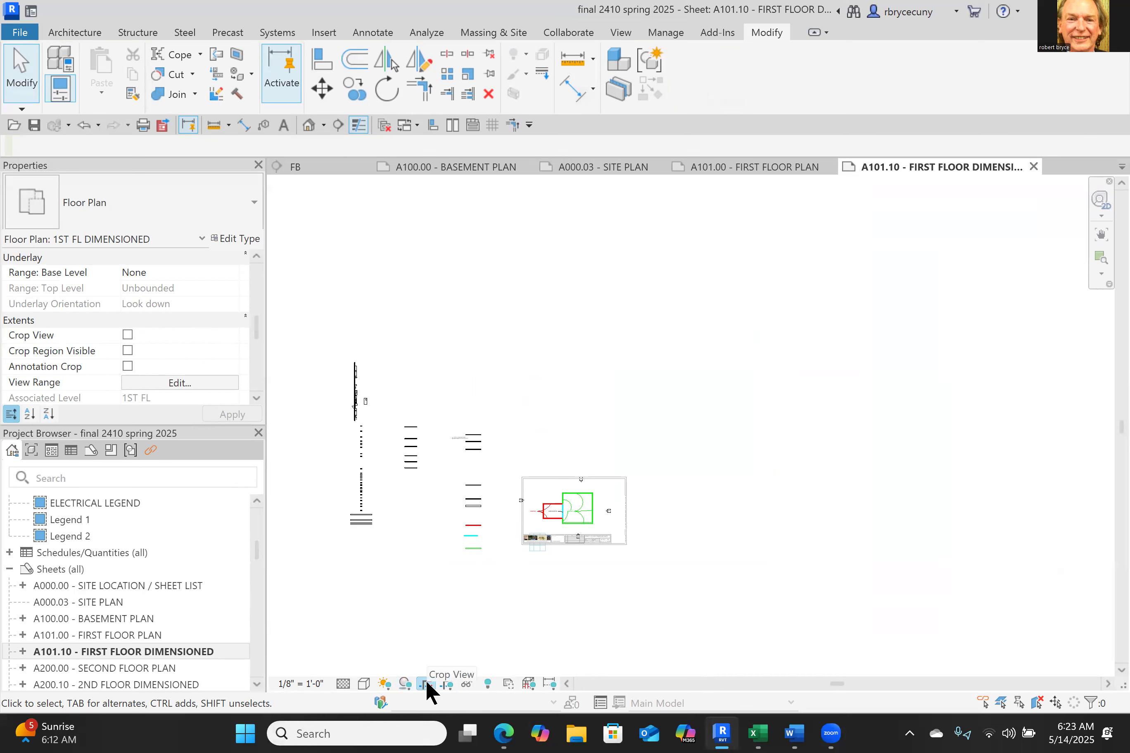
left_click(447, 681)
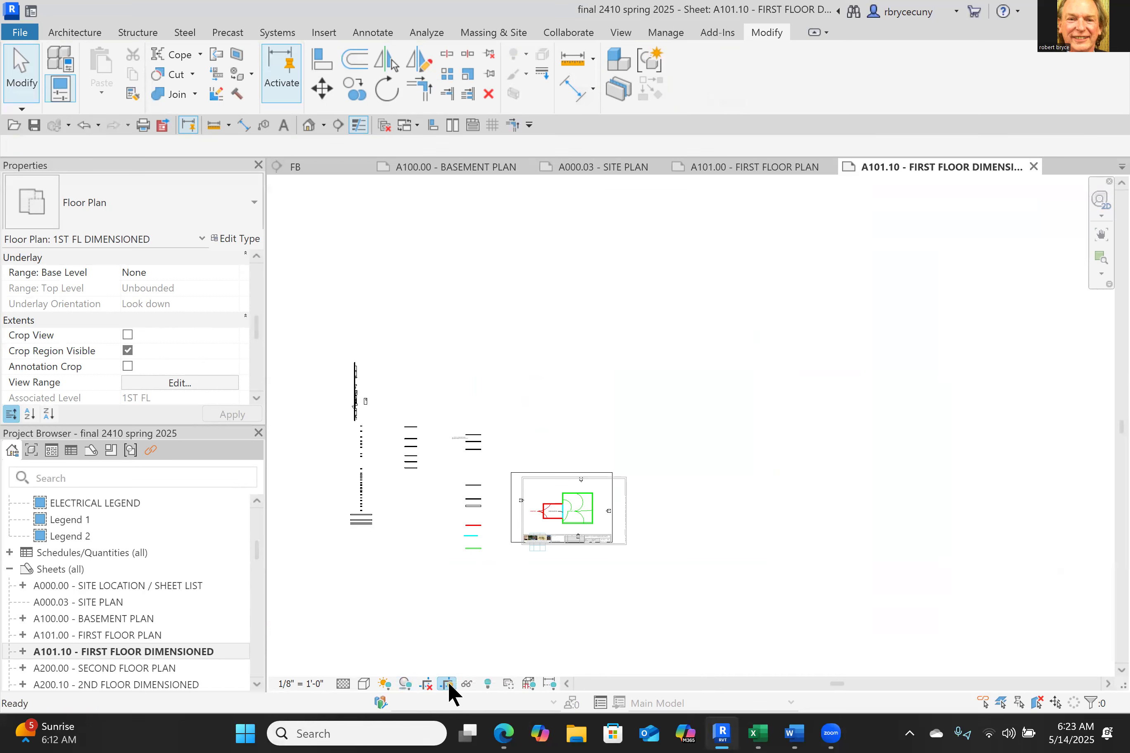
Step: Resize the crop region: extend its right edge past the sheet and pull its top and left edges in to the sheet border
scroll(514, 486, "up", 4)
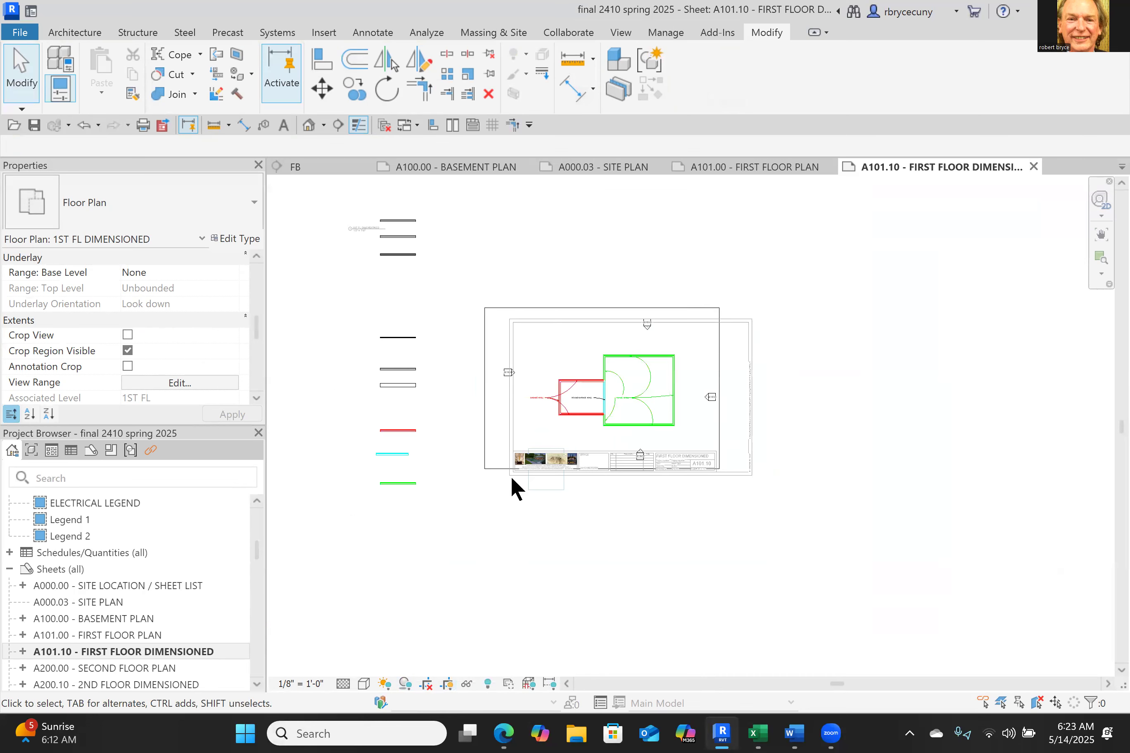
left_click(749, 379)
left_click_drag(751, 379, 789, 361)
mouse_move(633, 264)
left_mouse_down()
mouse_move(645, 270)
mouse_move(635, 278)
left_mouse_up()
left_click_drag(477, 364, 510, 362)
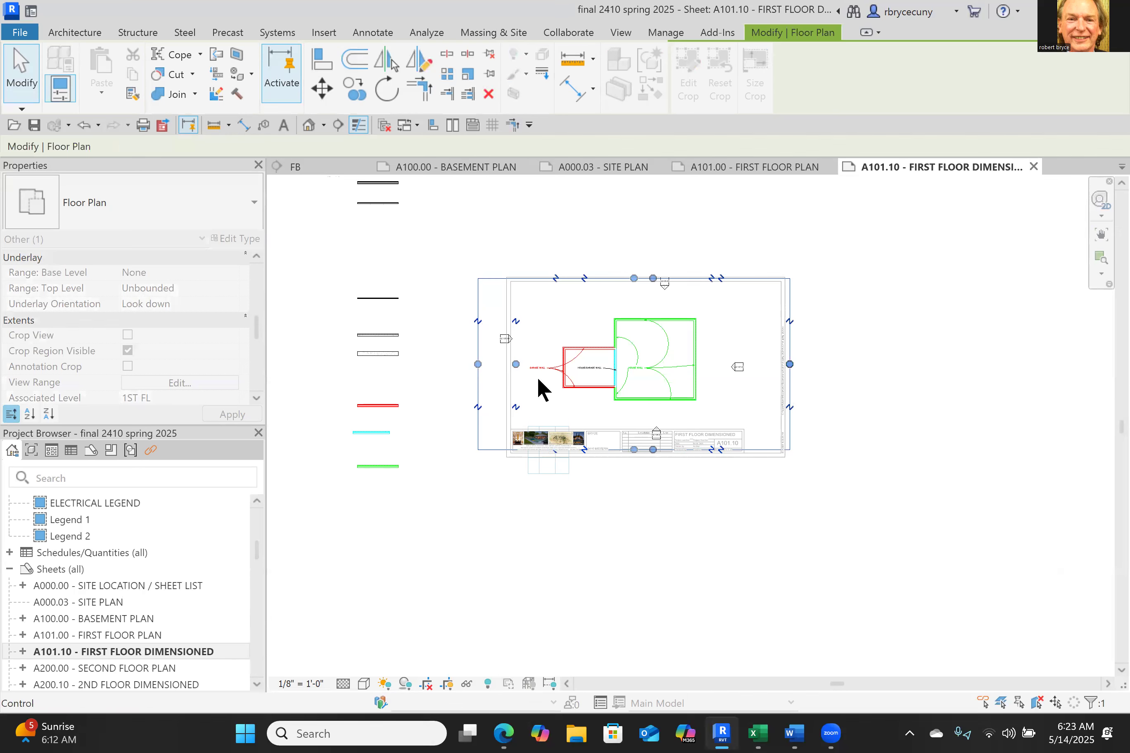
Step: Examine where the four elevation markers lie relative to the crop region, sheet border and title block
scroll(650, 469, "up", 2)
scroll(653, 471, "up", 2)
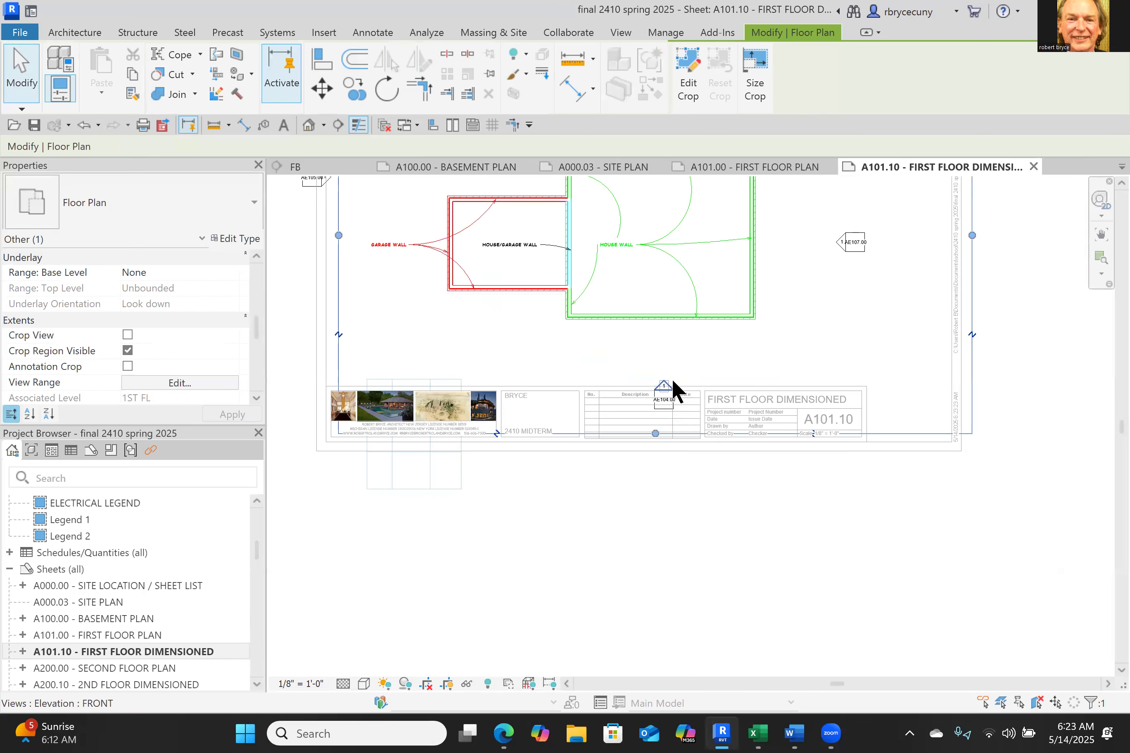
scroll(656, 396, "up", 1)
mouse_move(655, 401)
middle_mouse_down()
mouse_move(620, 469)
mouse_move(596, 466)
middle_mouse_up()
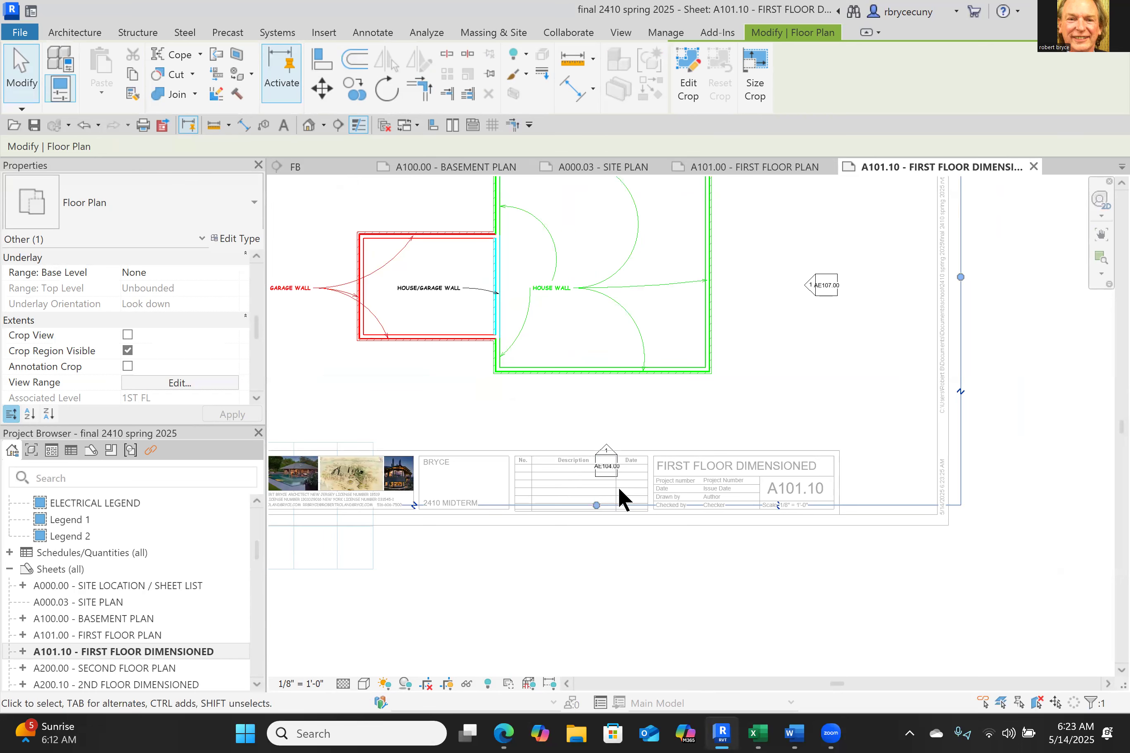
scroll(623, 500, "down", 5)
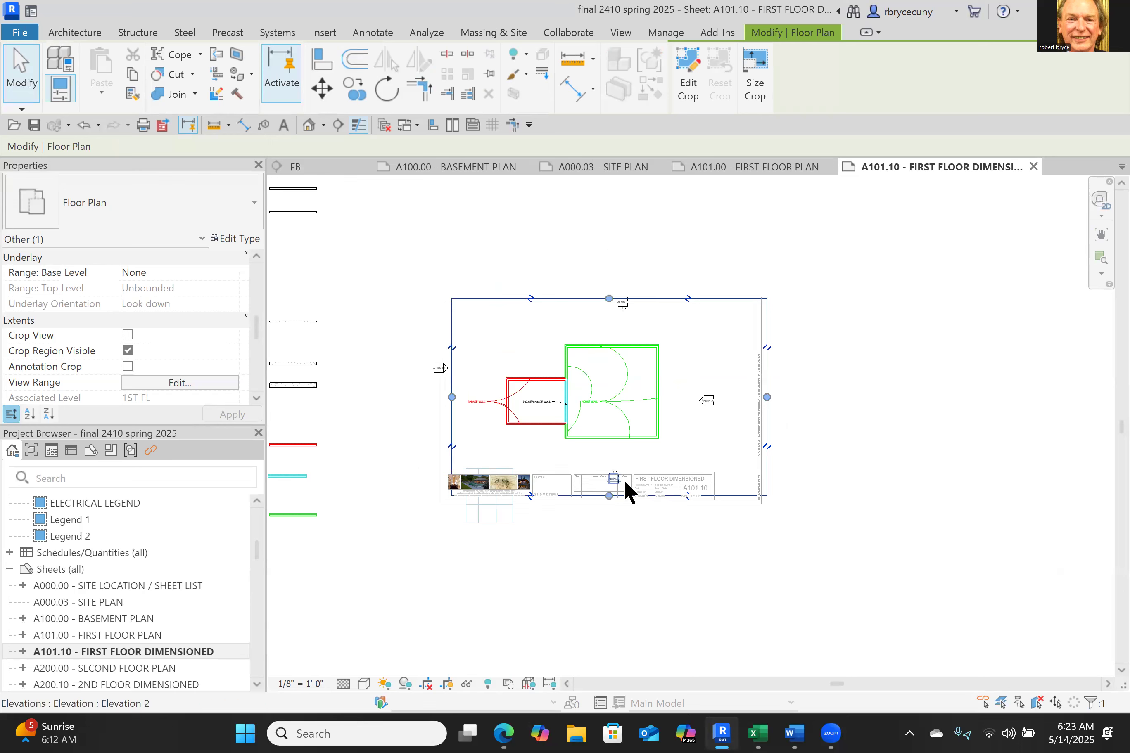
scroll(595, 464, "up", 5)
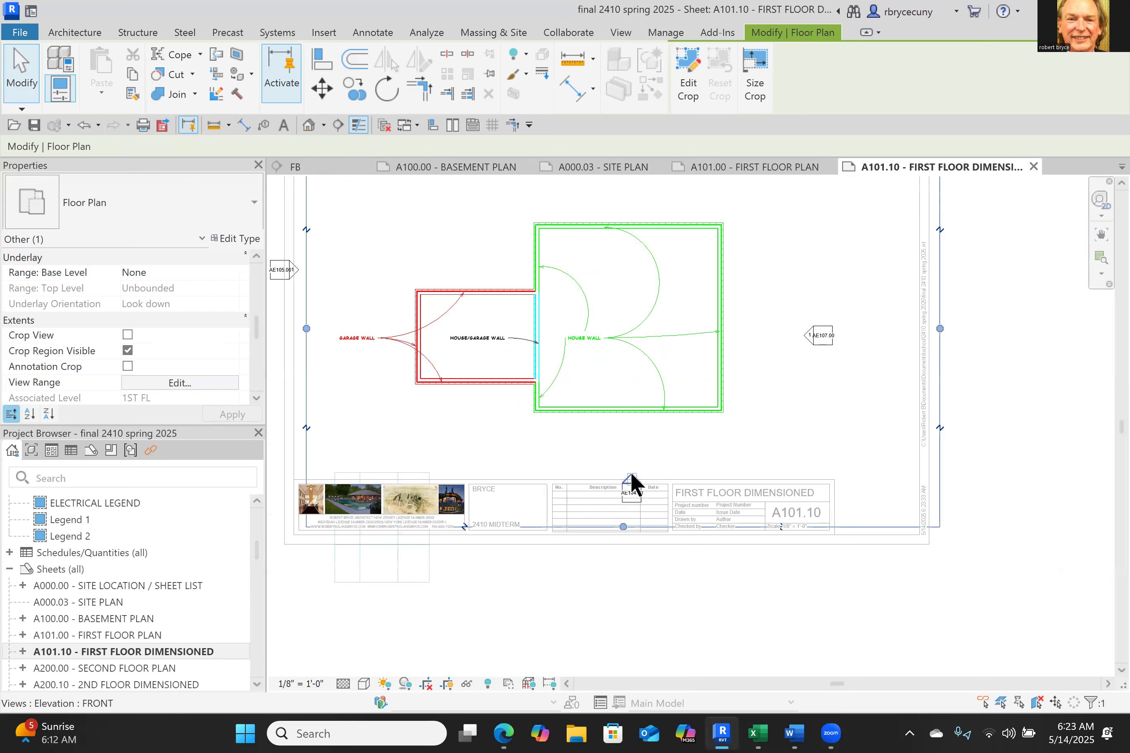
scroll(626, 493, "up", 3)
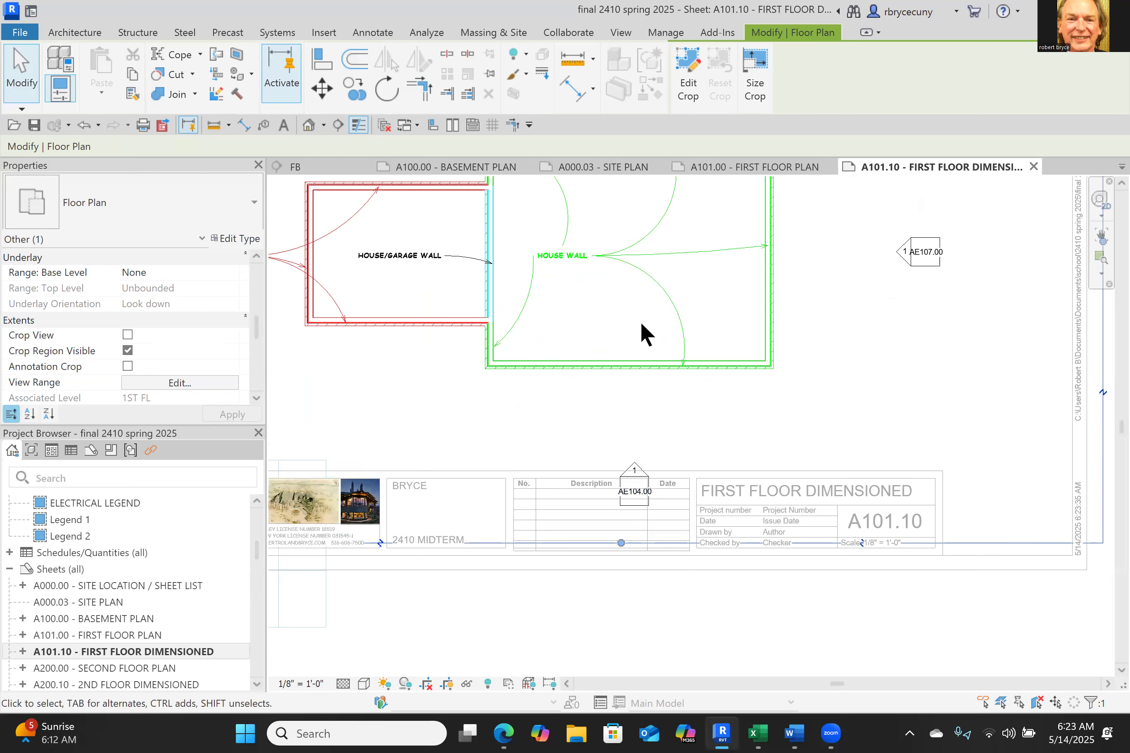
scroll(623, 496, "down", 2)
middle_click_drag(462, 371, 769, 411)
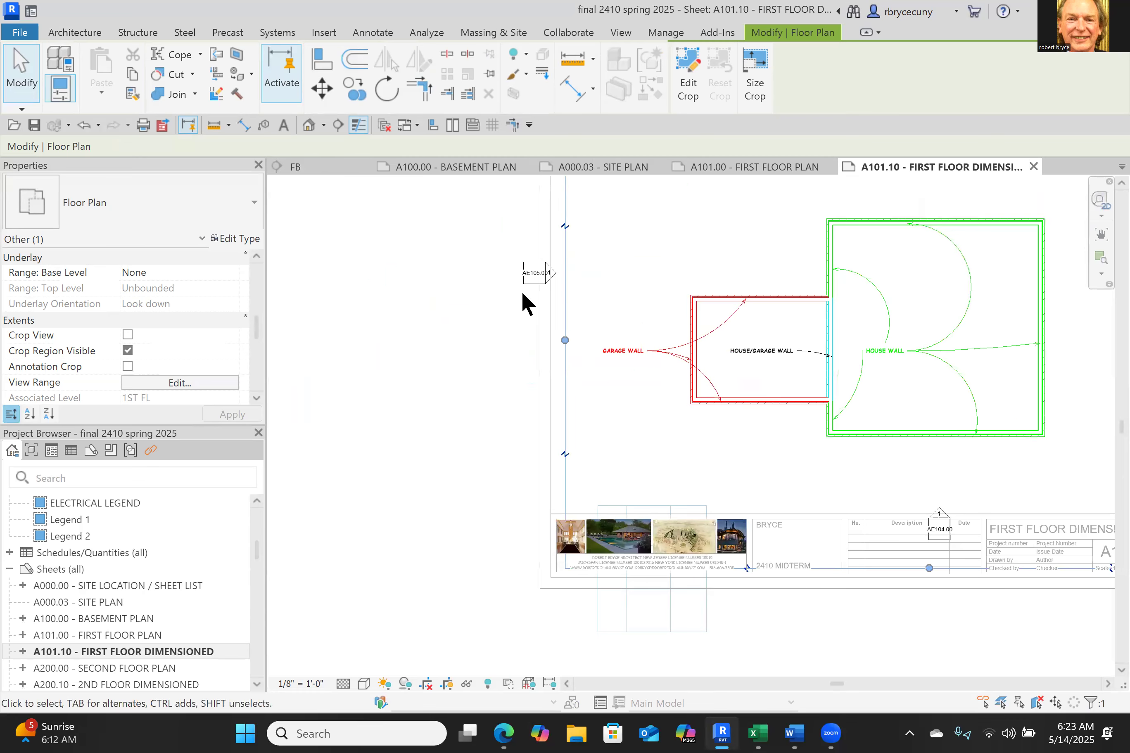
middle_click_drag(609, 518, 440, 570)
scroll(440, 570, "down", 2)
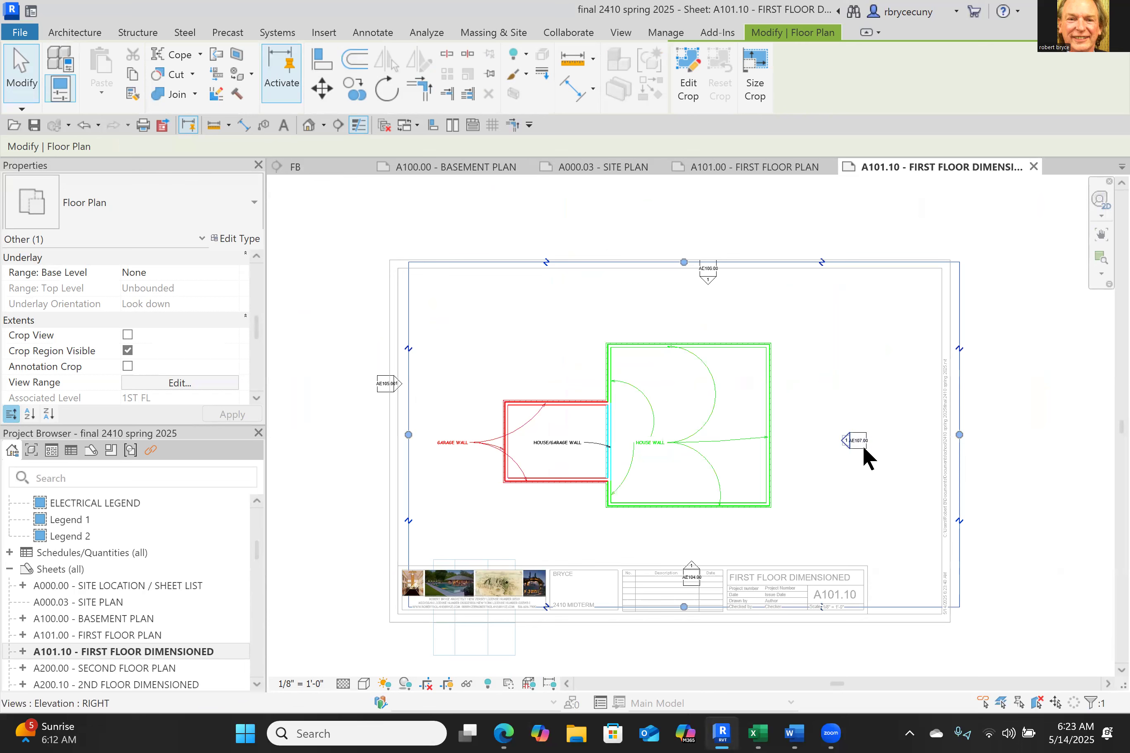
middle_click_drag(853, 464, 857, 426)
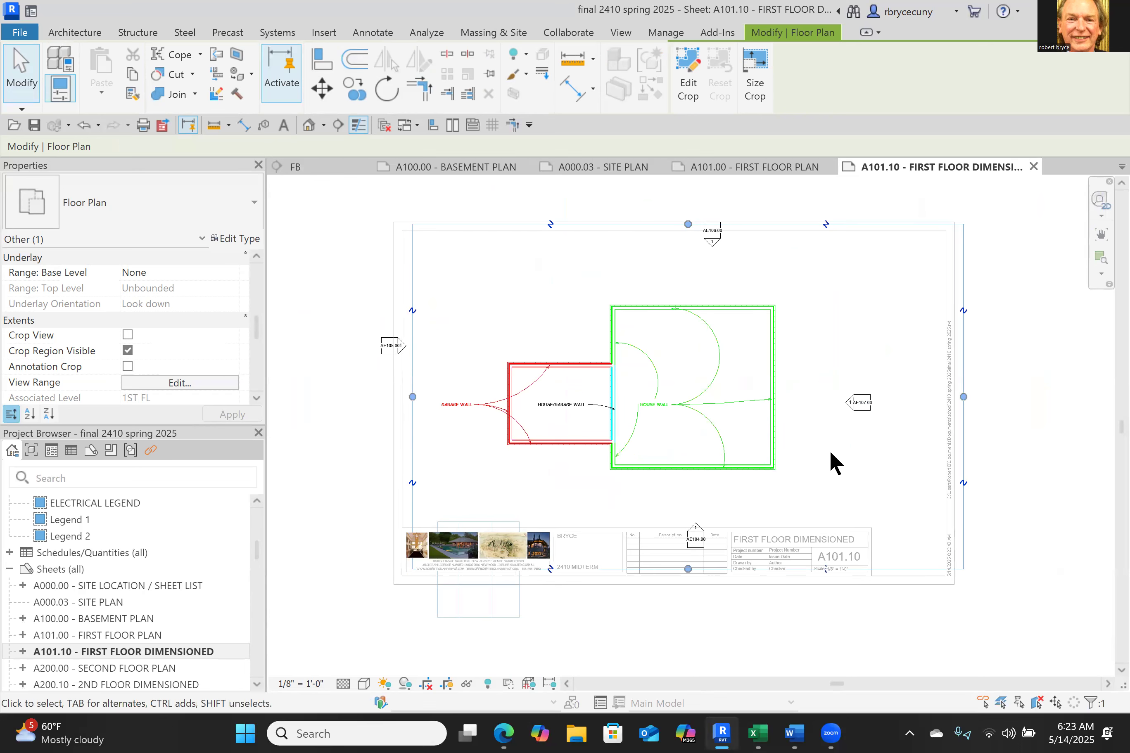
Step: Turn off visibility of the Elevations annotation category in the 1ST FL DIMENSIONED view
key("v")
key("g")
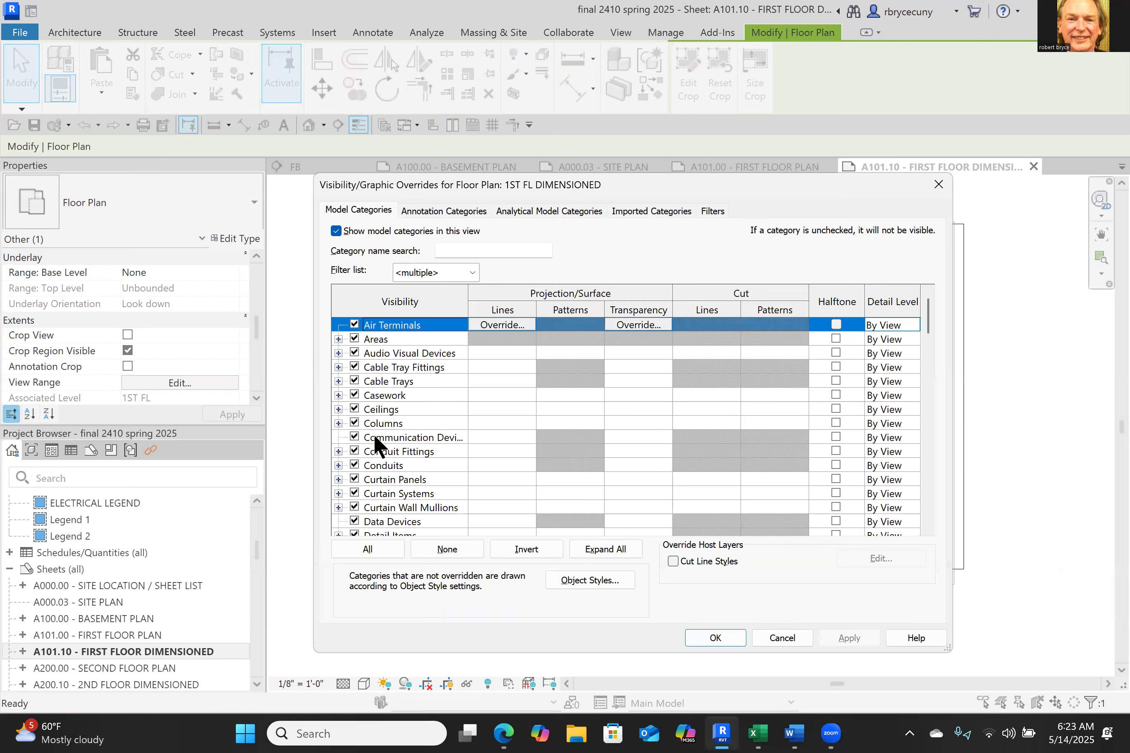
scroll(378, 476, "down", 3)
left_click(383, 508)
scroll(383, 508, "down", 1)
scroll(388, 528, "down", 1)
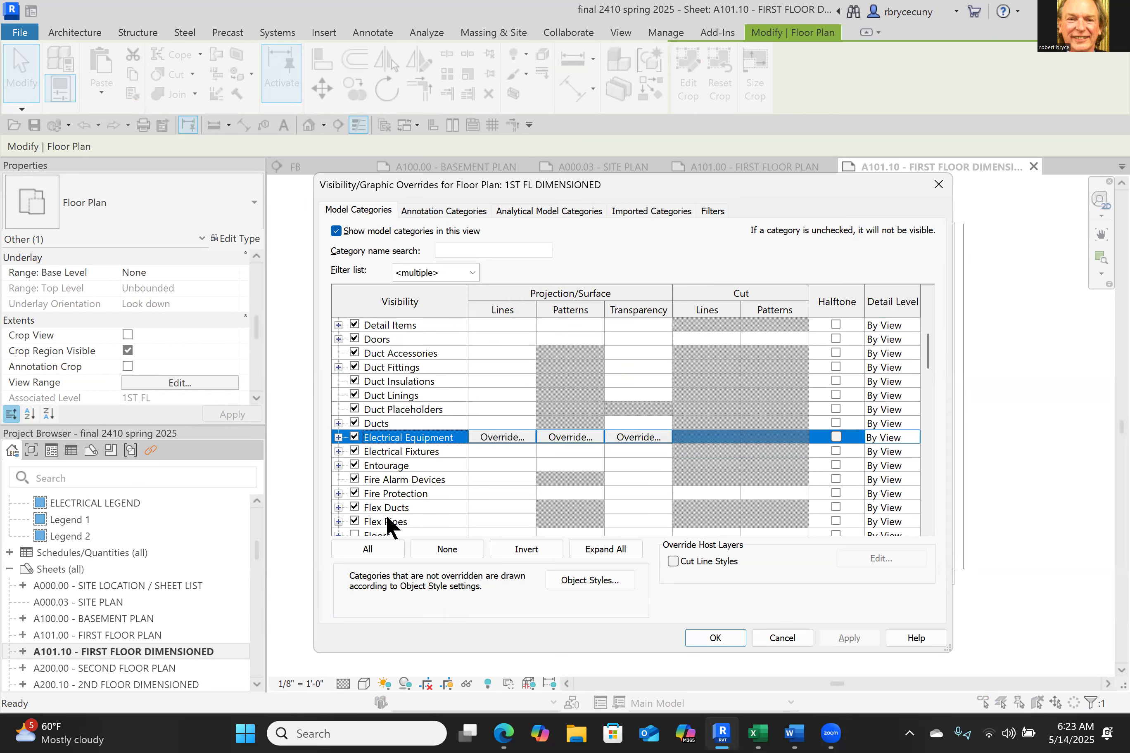
left_click(426, 209)
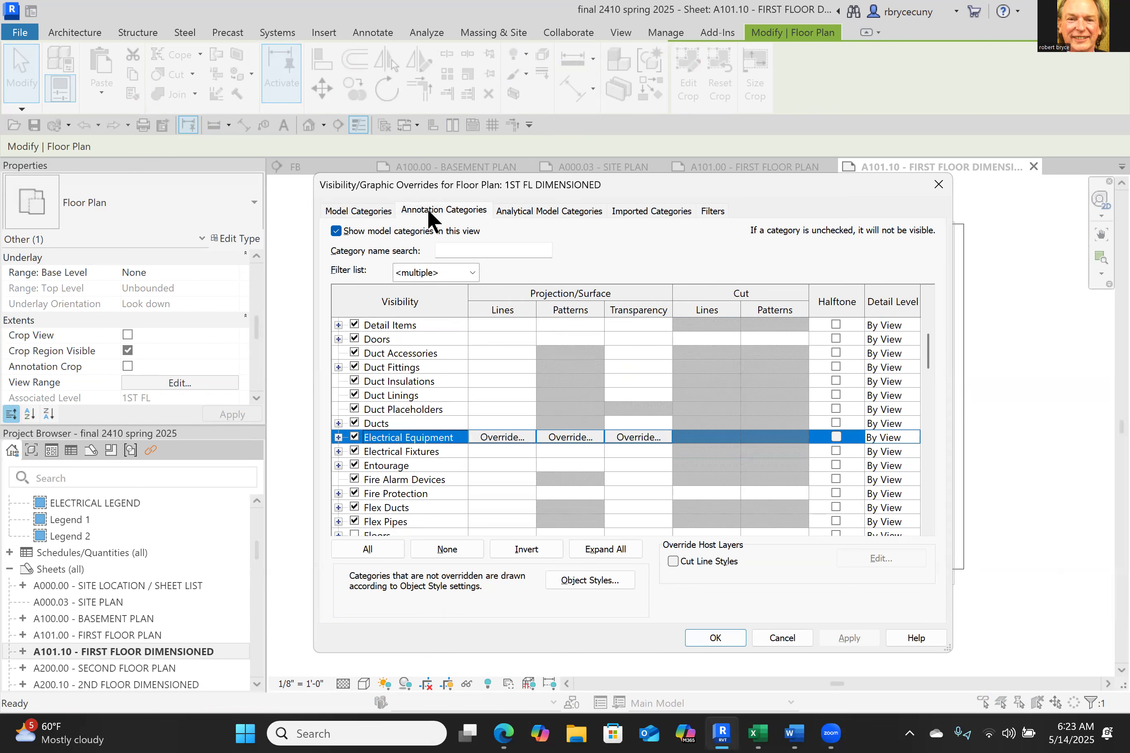
scroll(399, 442, "down", 1)
scroll(399, 442, "down", 2)
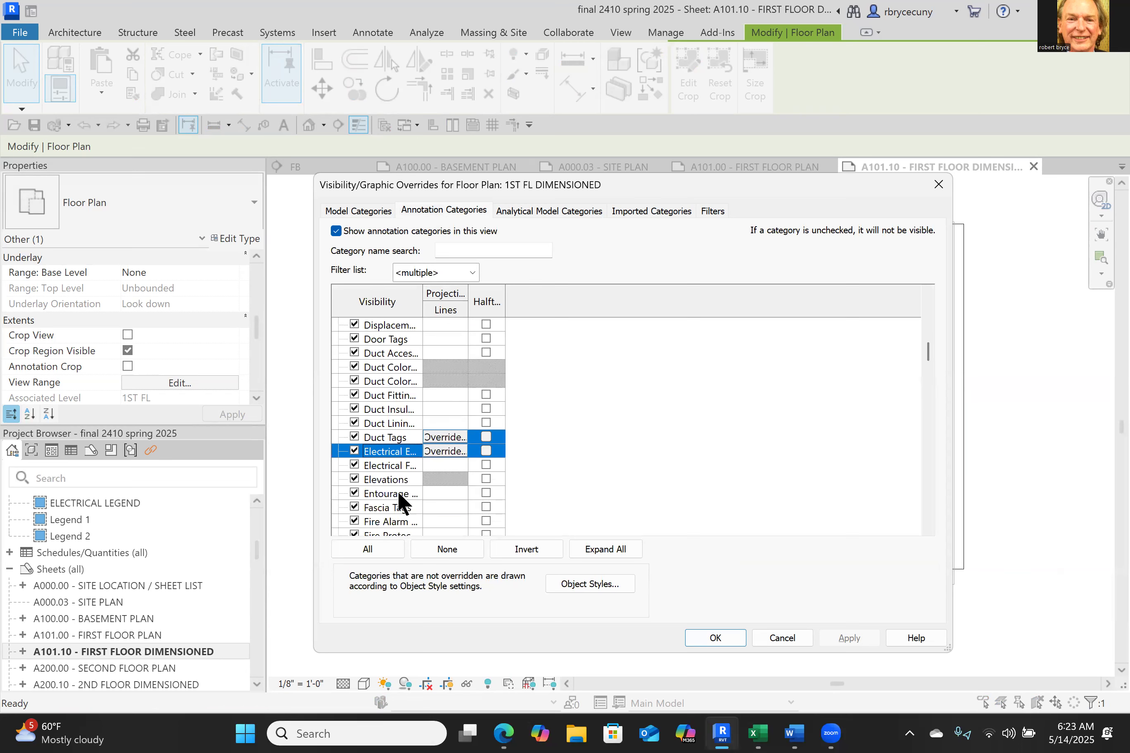
left_click(354, 450)
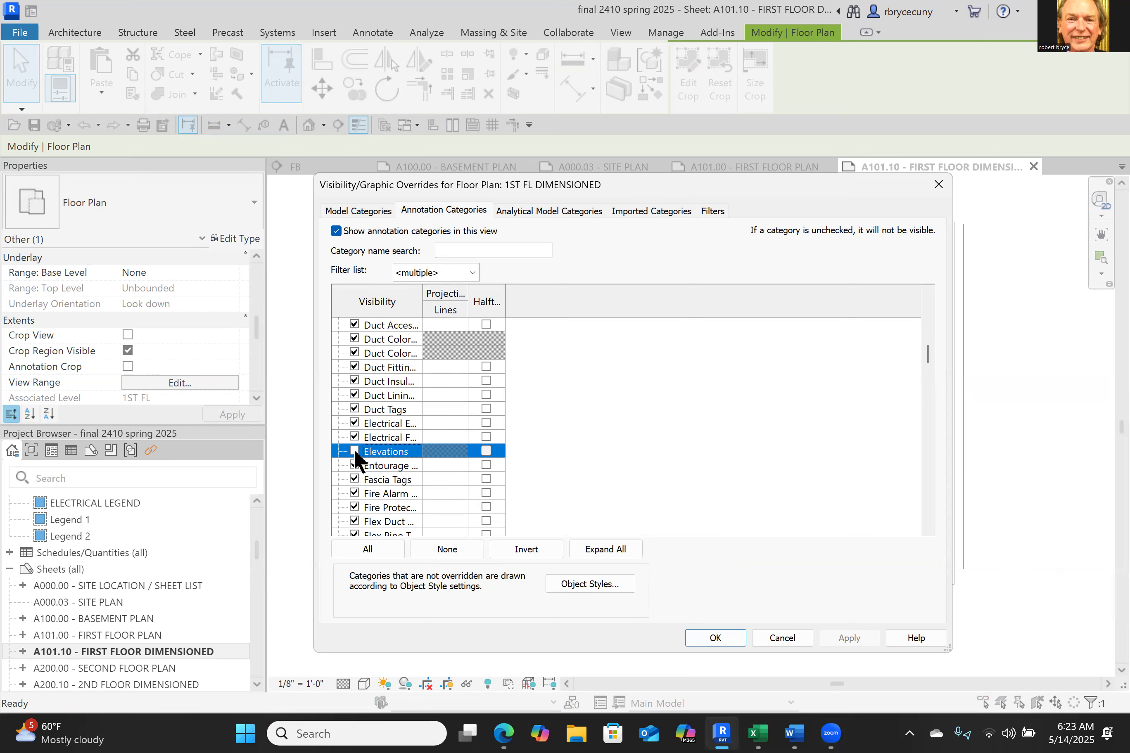
left_click(716, 637)
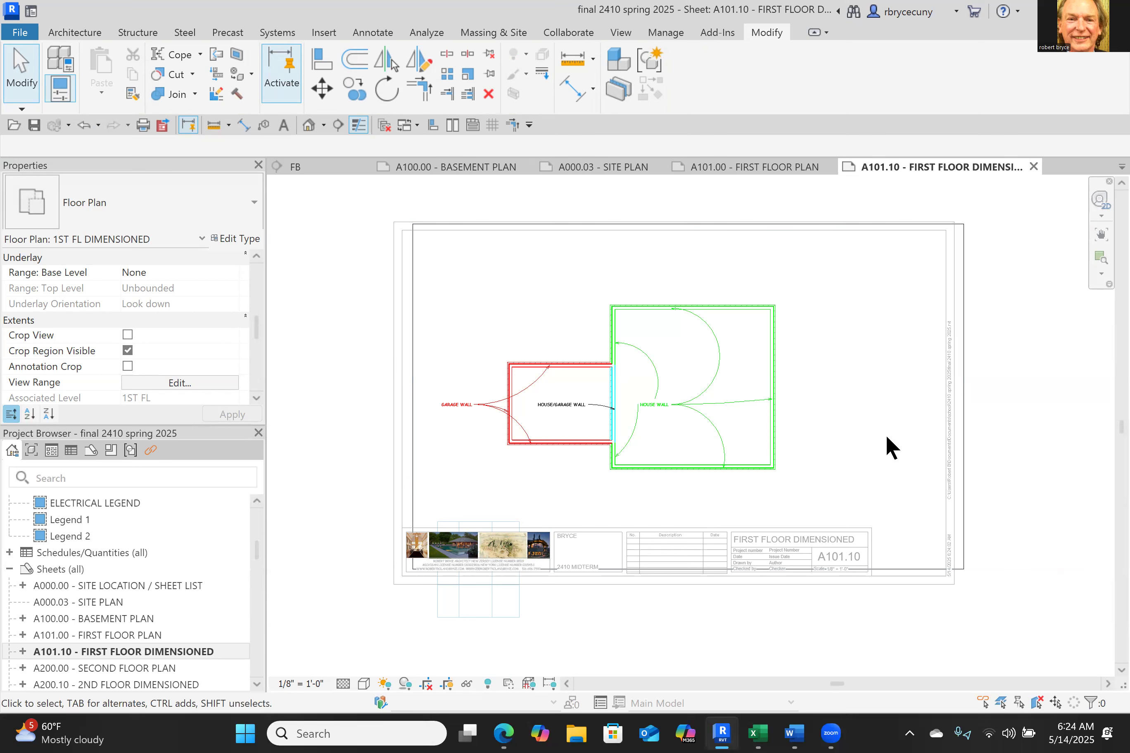
Step: Open the sheet A200.00 - SECOND FLOOR PLAN and activate its 2ND FL view
double_click(111, 668)
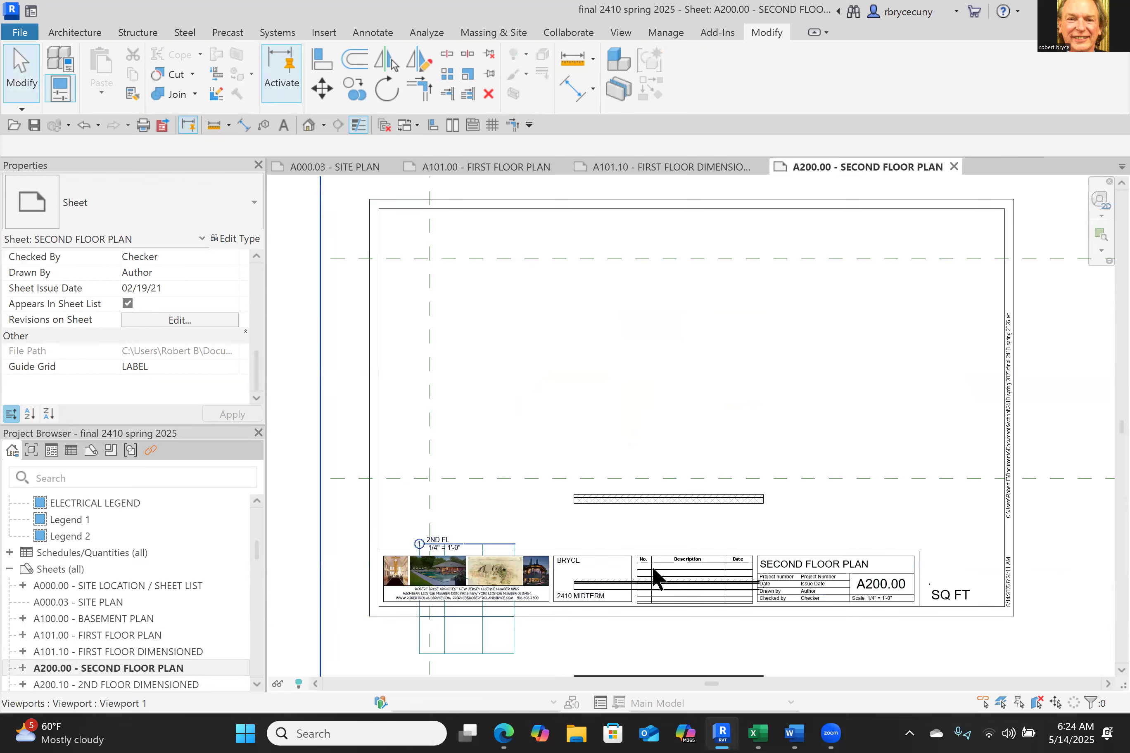
scroll(654, 578, "down", 5)
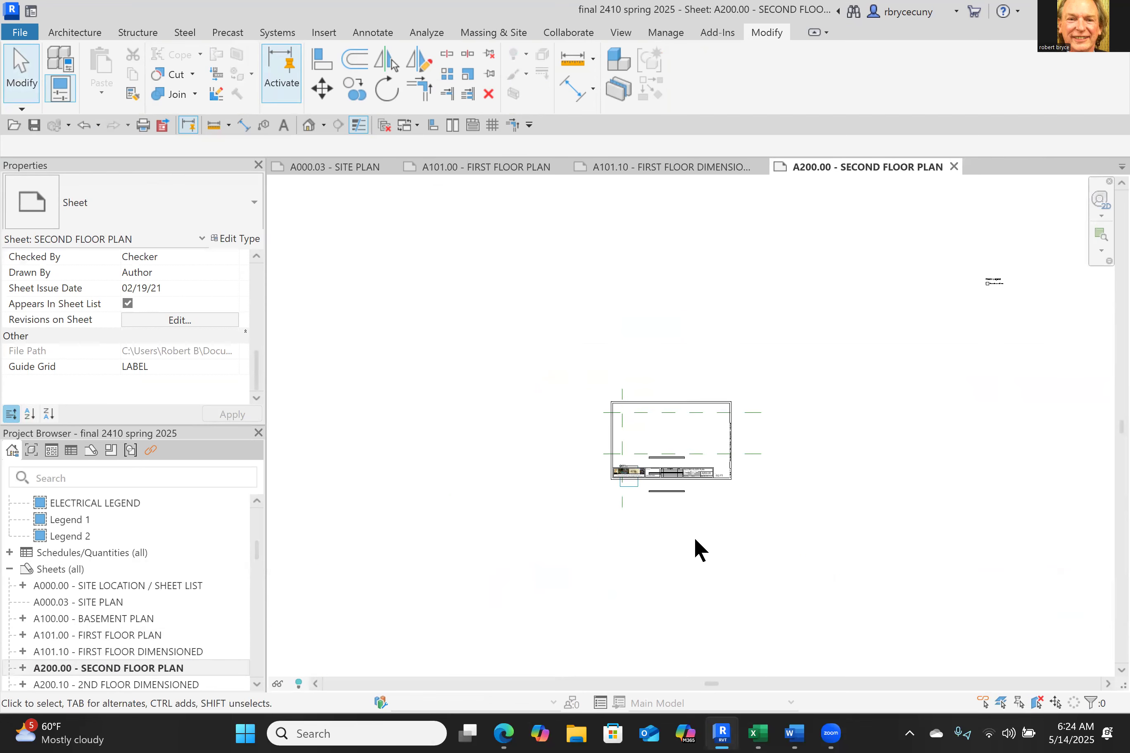
scroll(695, 549, "up", 1)
left_click(693, 390)
right_click(693, 390)
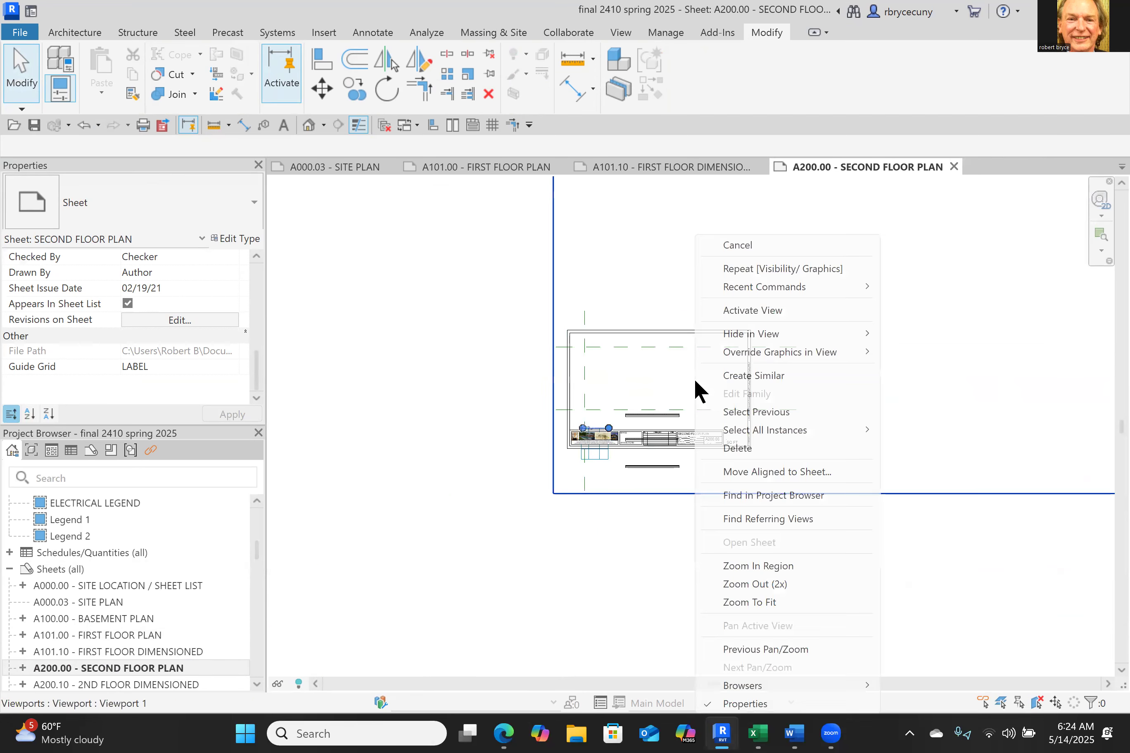
left_click(752, 310)
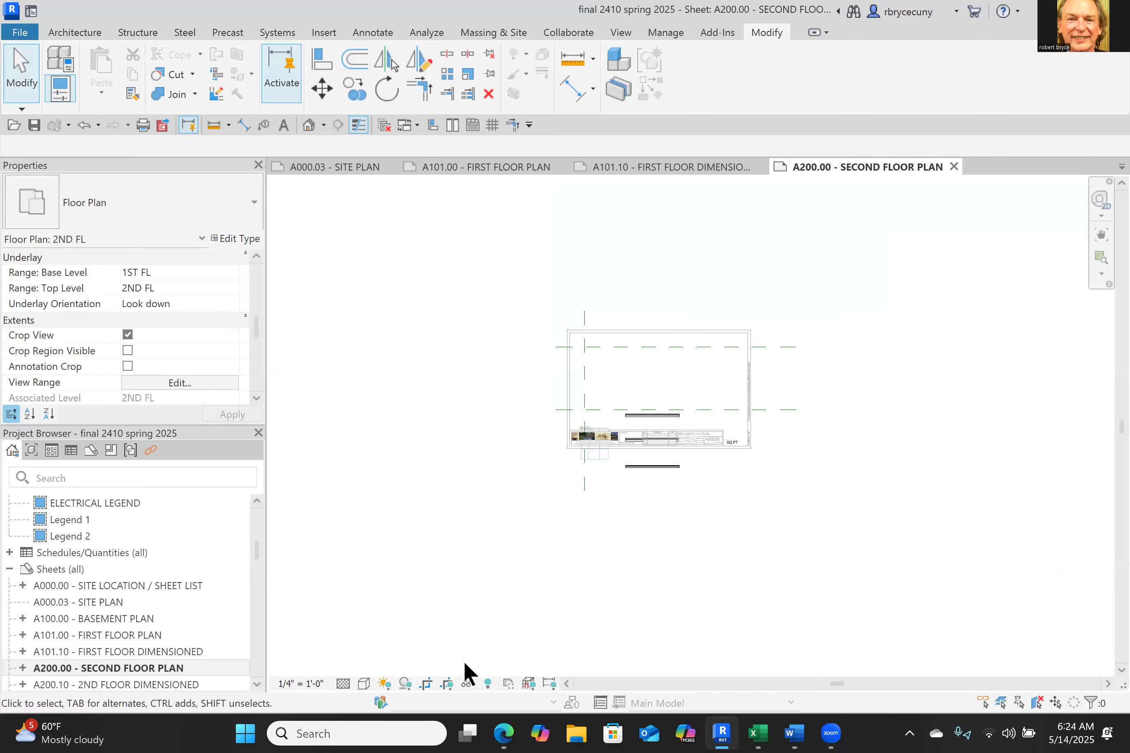
Step: Turn off cropping of the 2ND FL view, bring the house plan into view and show the crop region
left_click(422, 682)
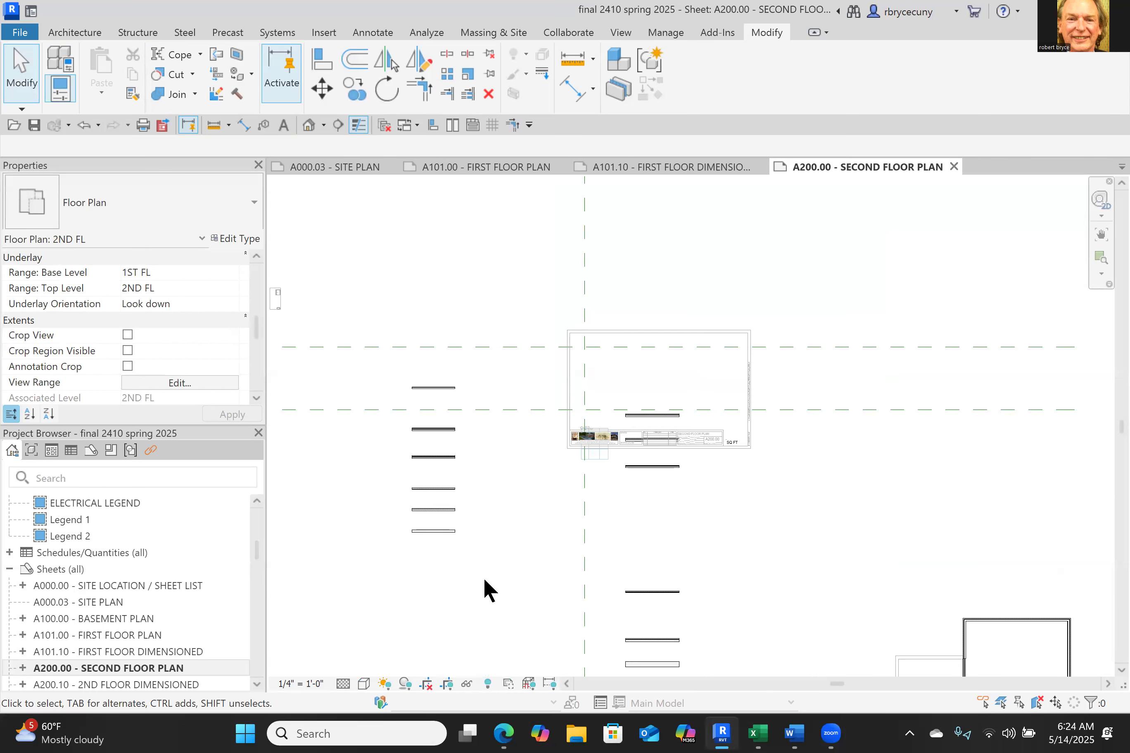
scroll(484, 588, "down", 2)
middle_click_drag(513, 507, 521, 443)
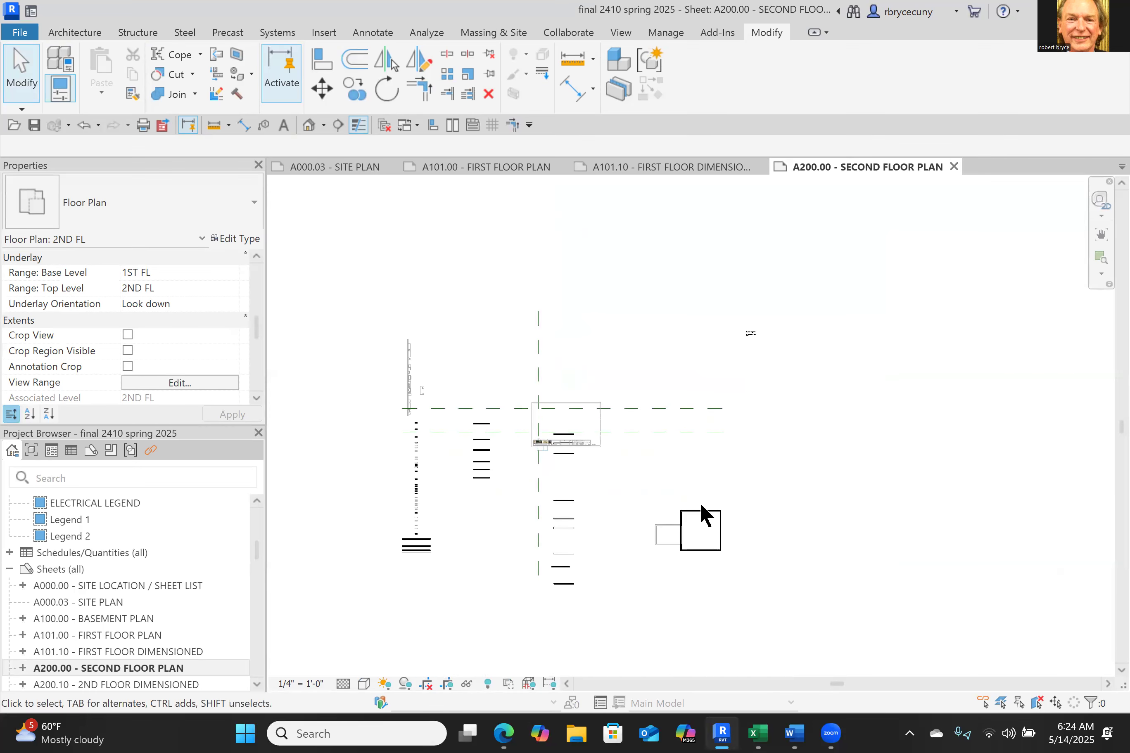
left_click(447, 684)
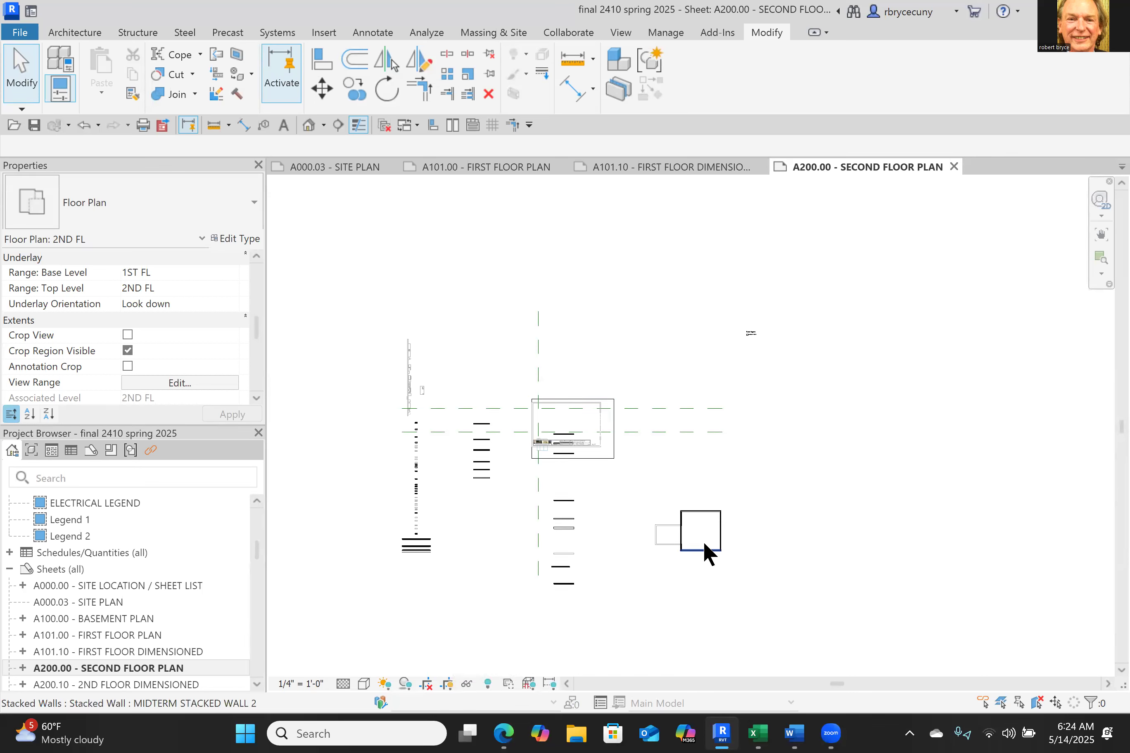
Step: Move the crop region from the sheet so it encloses the house and garage plan, and turn cropping back on
left_click(596, 459)
left_click_drag(595, 461, 739, 588)
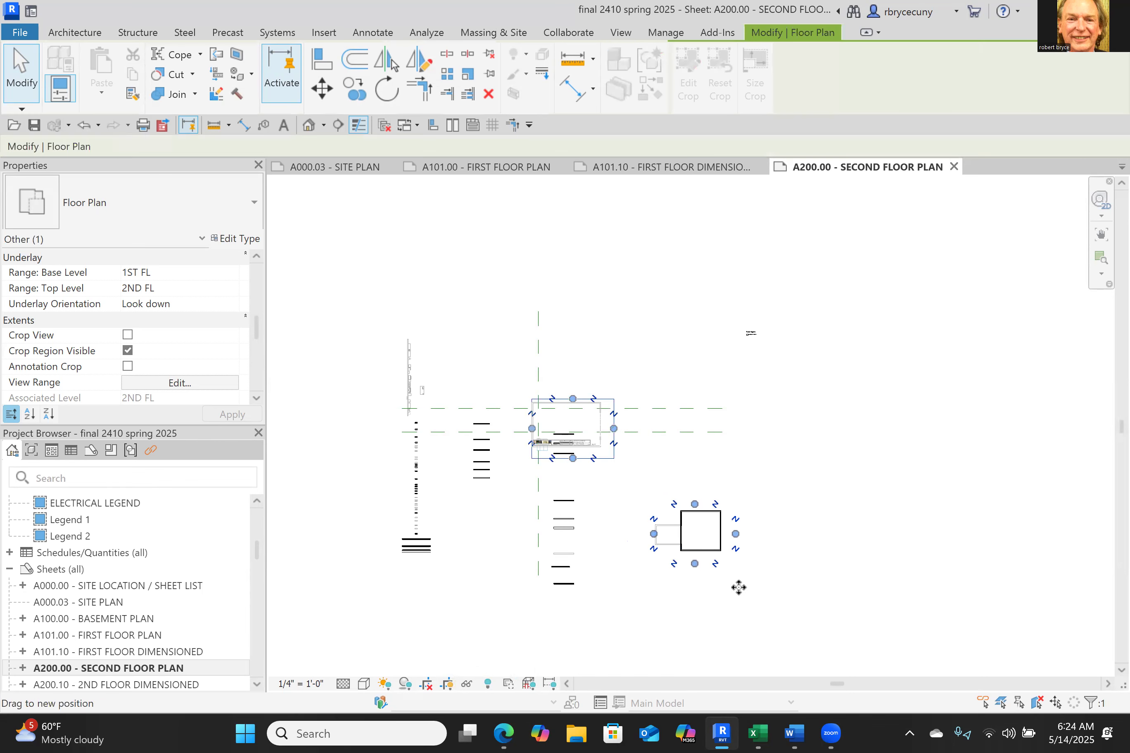
left_click(735, 614)
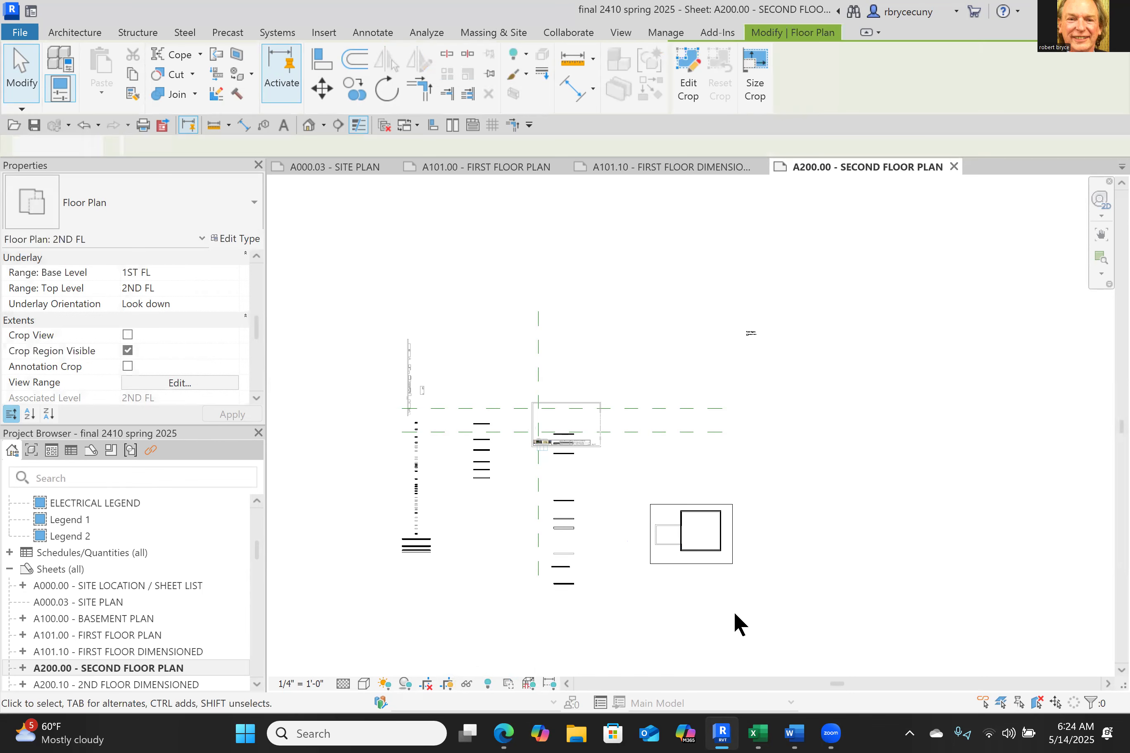
left_click(430, 680)
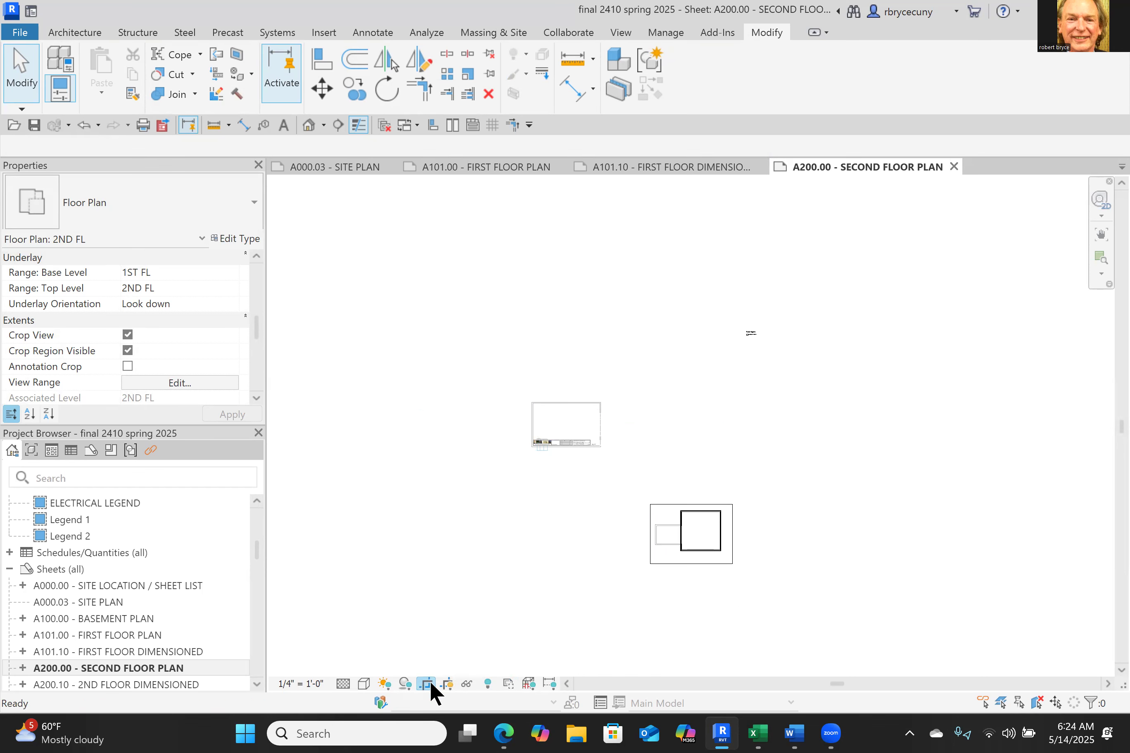
Step: Deactivate the 2ND FL view and move its viewport so the cropped plan lies over the sheet
scroll(661, 509, "up", 3)
right_click(684, 442)
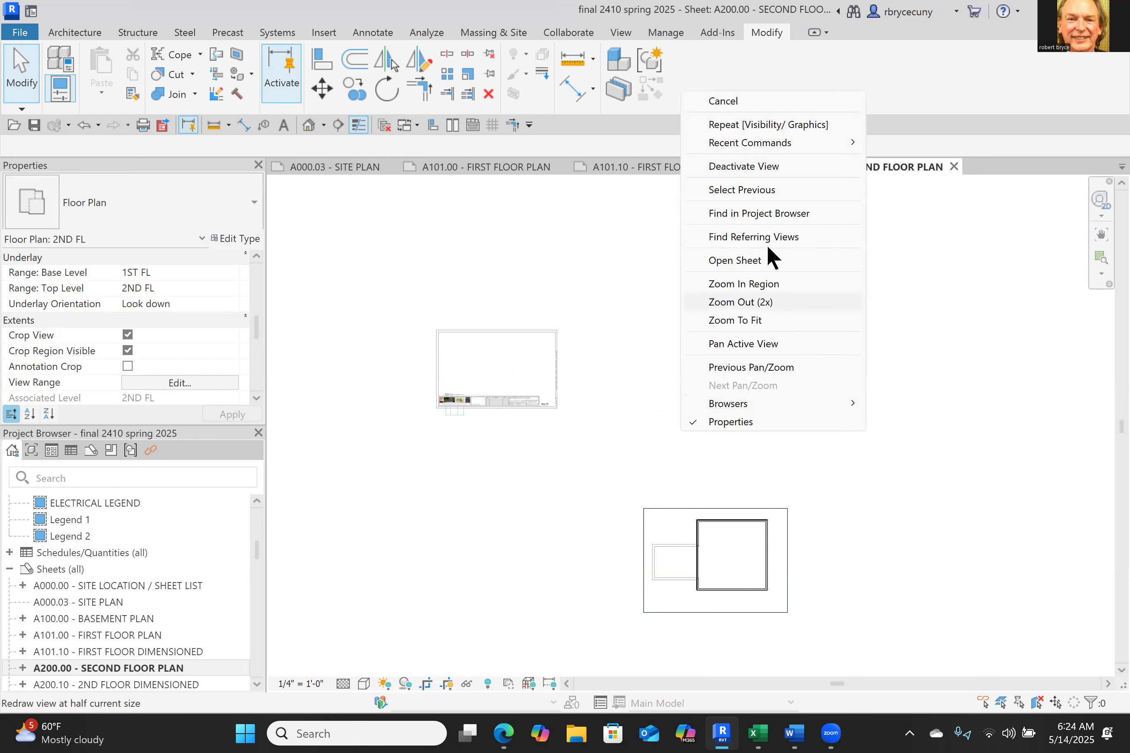
left_click(751, 165)
left_click_drag(631, 474, 510, 373)
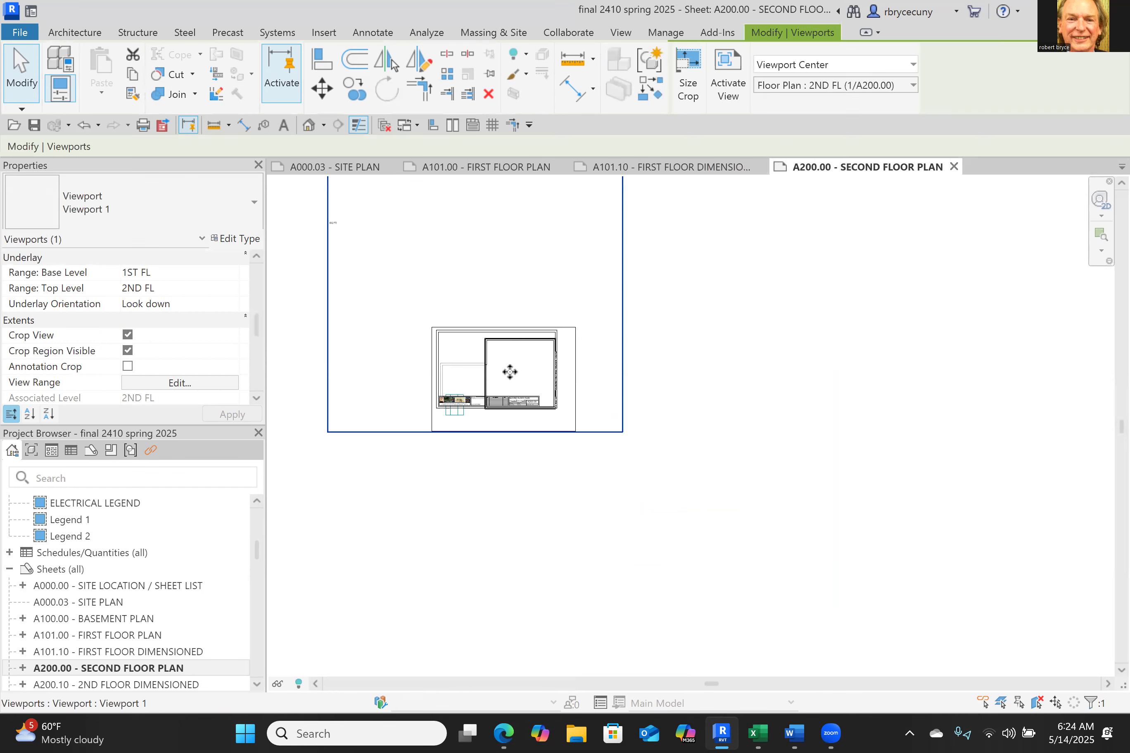
scroll(509, 373, "up", 2)
middle_click_drag(541, 481, 612, 580)
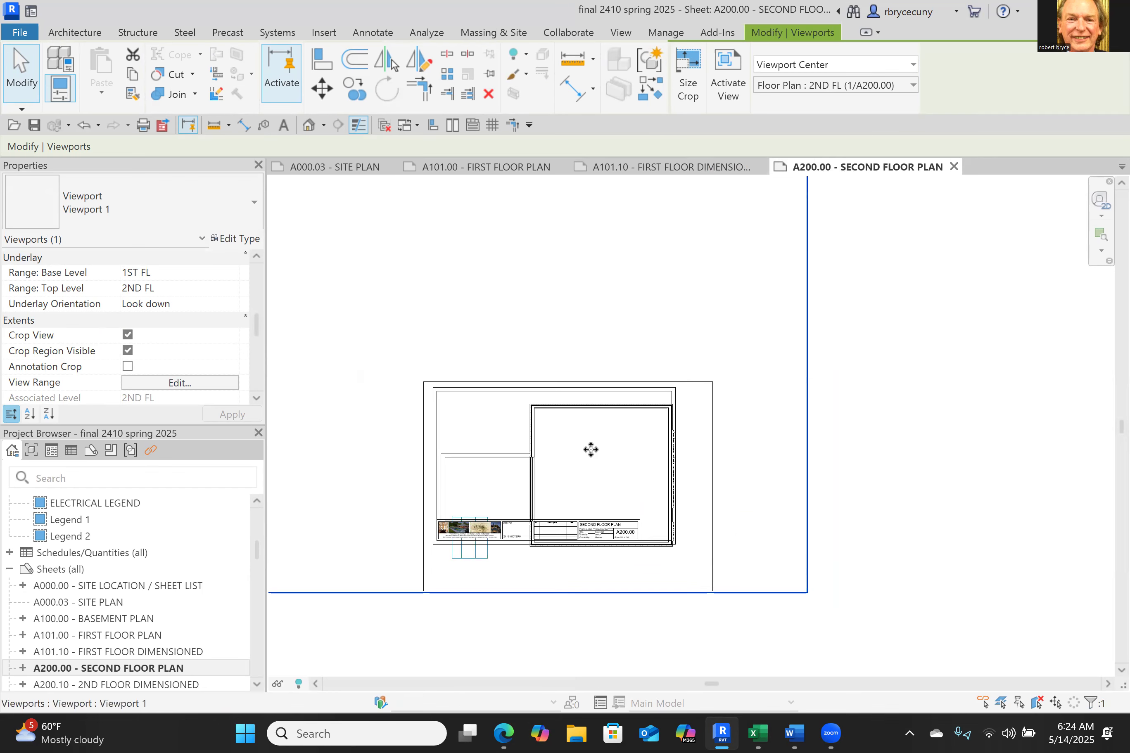
Step: Activate the 2ND FL view again and set its scale to 3/16" = 1'-0"
right_click(592, 453)
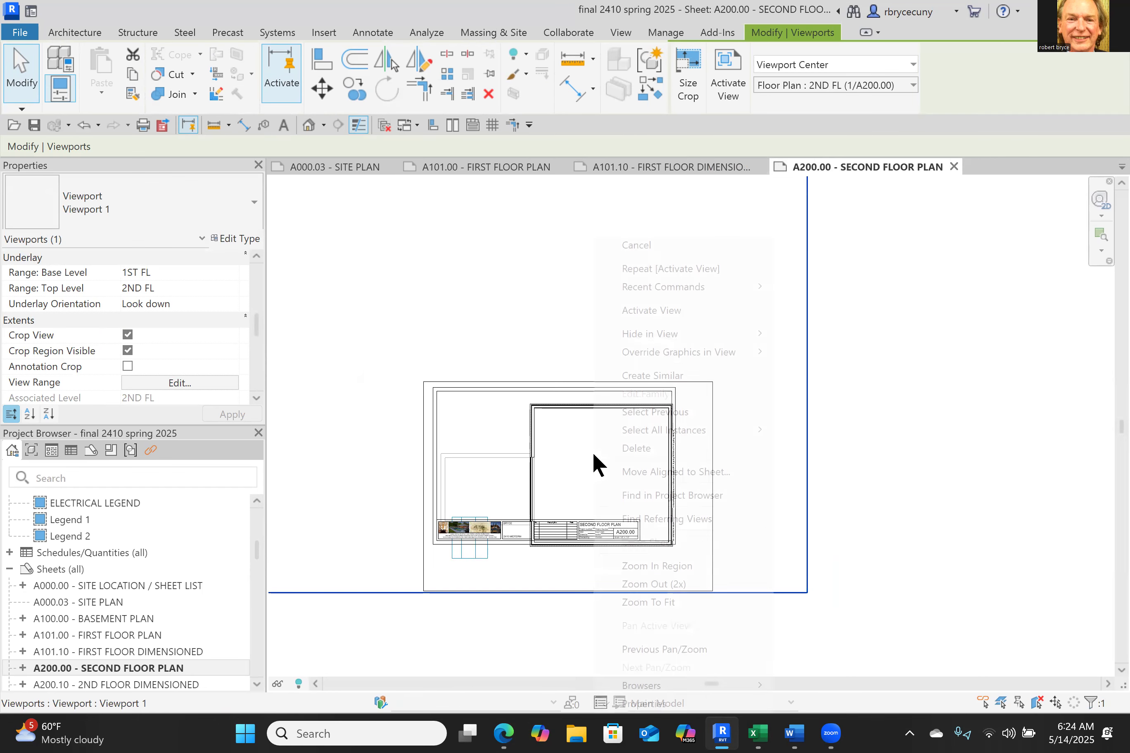
left_click(635, 310)
left_click(290, 683)
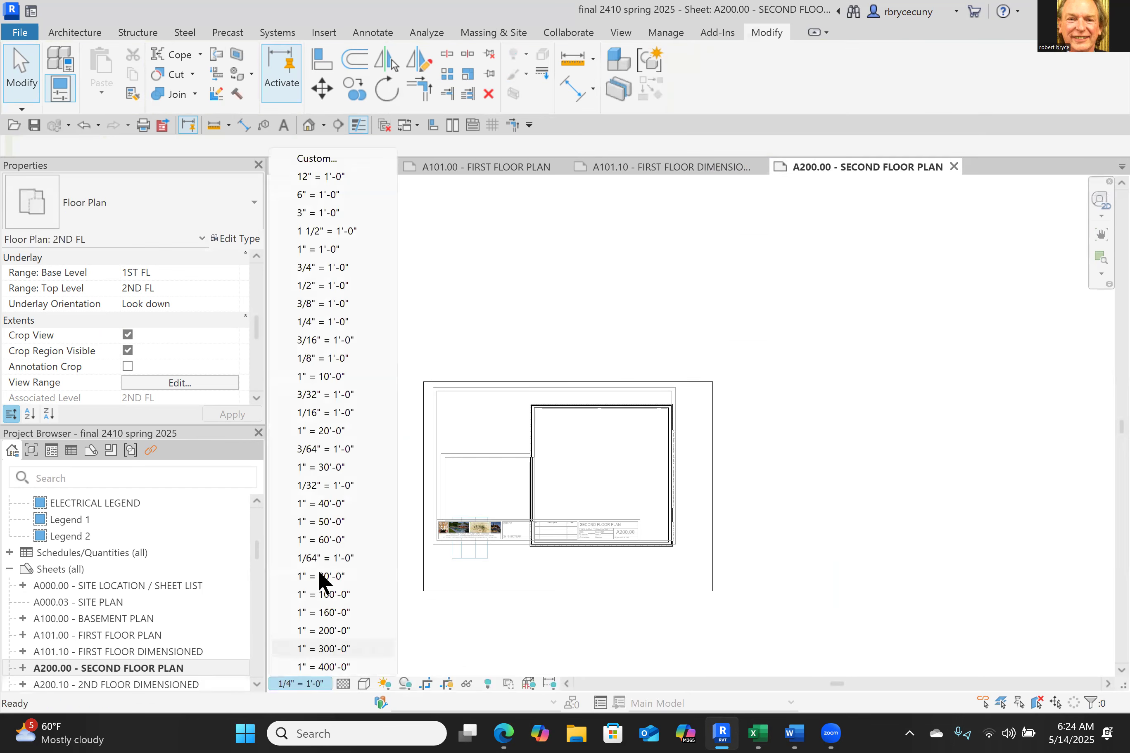
left_click(317, 340)
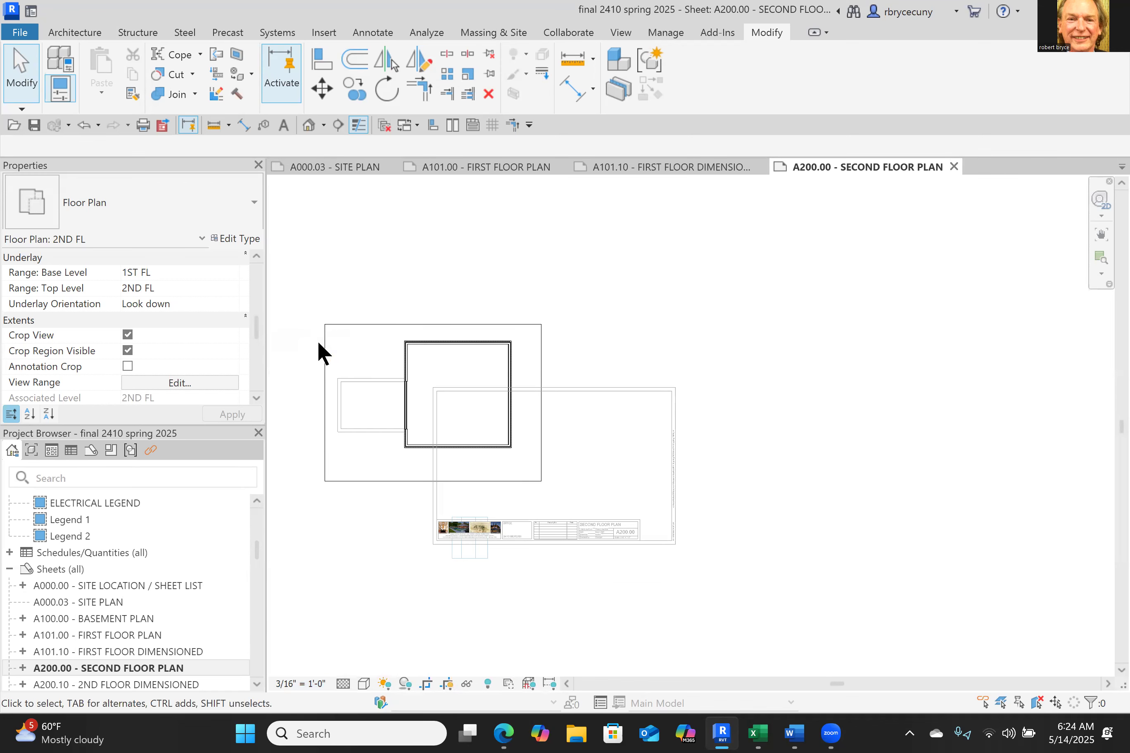
Step: Deactivate the rescaled 2ND FL view and move its viewport back over the sheet
right_click(508, 253)
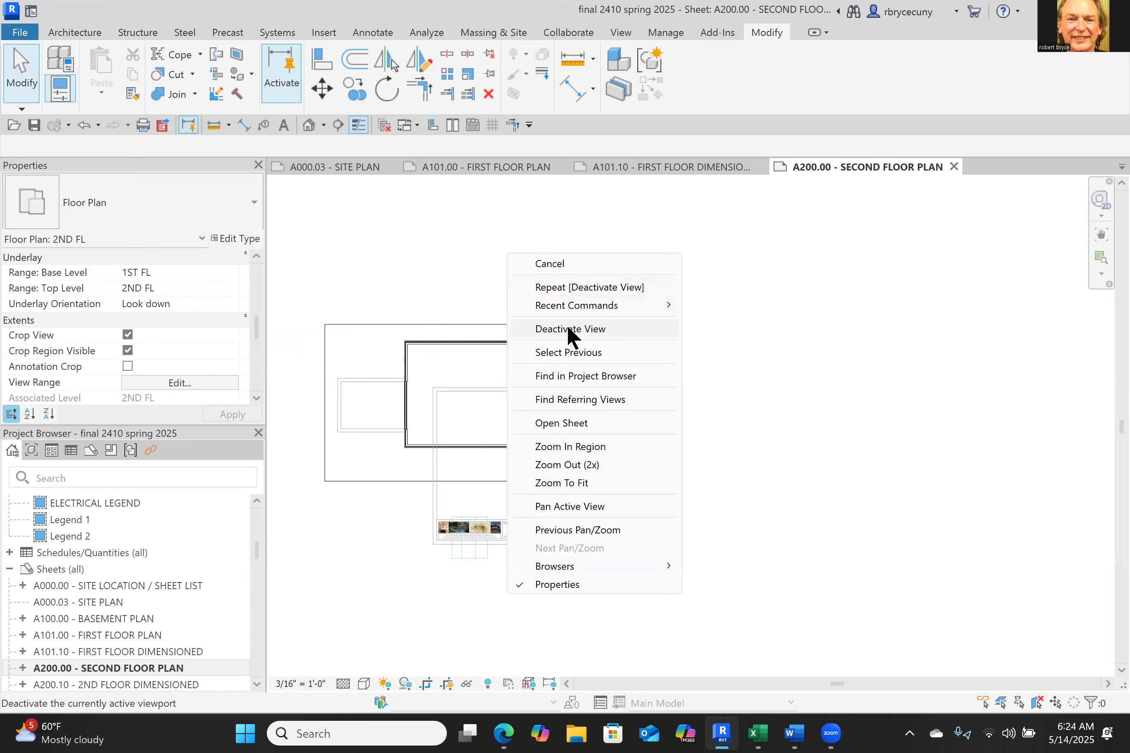
left_click(568, 329)
left_click(427, 358)
left_click_drag(428, 358, 517, 423)
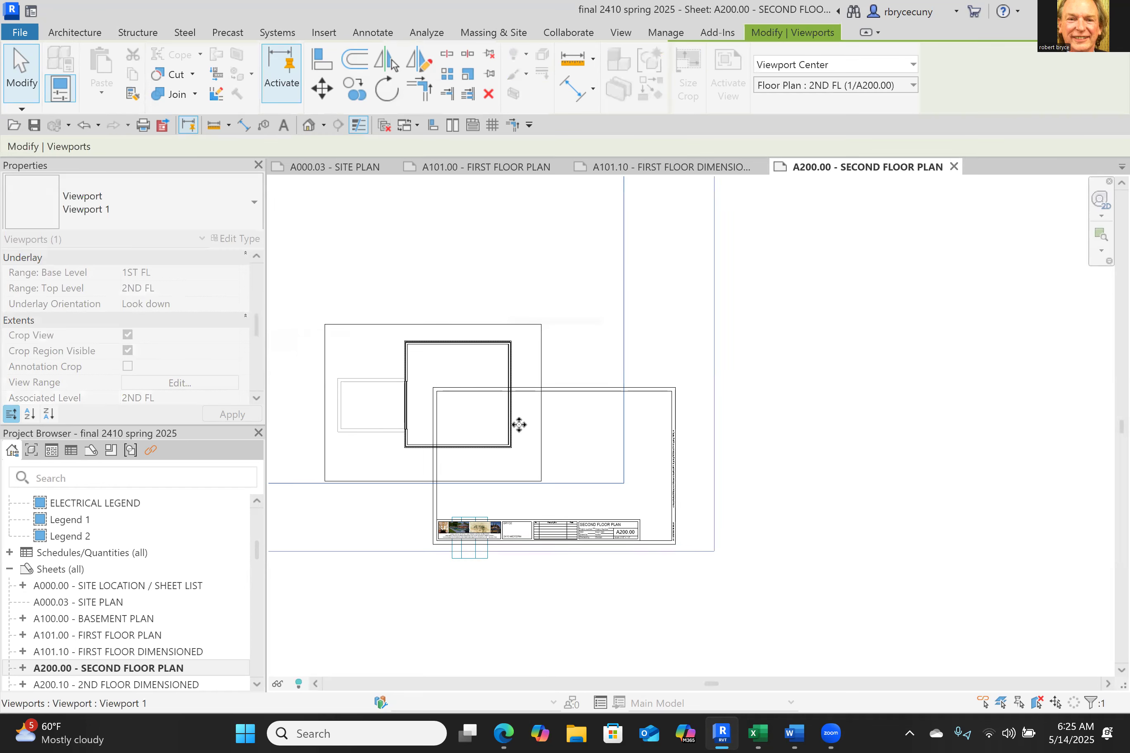
middle_click_drag(604, 624, 661, 623)
scroll(641, 613, "down", 2)
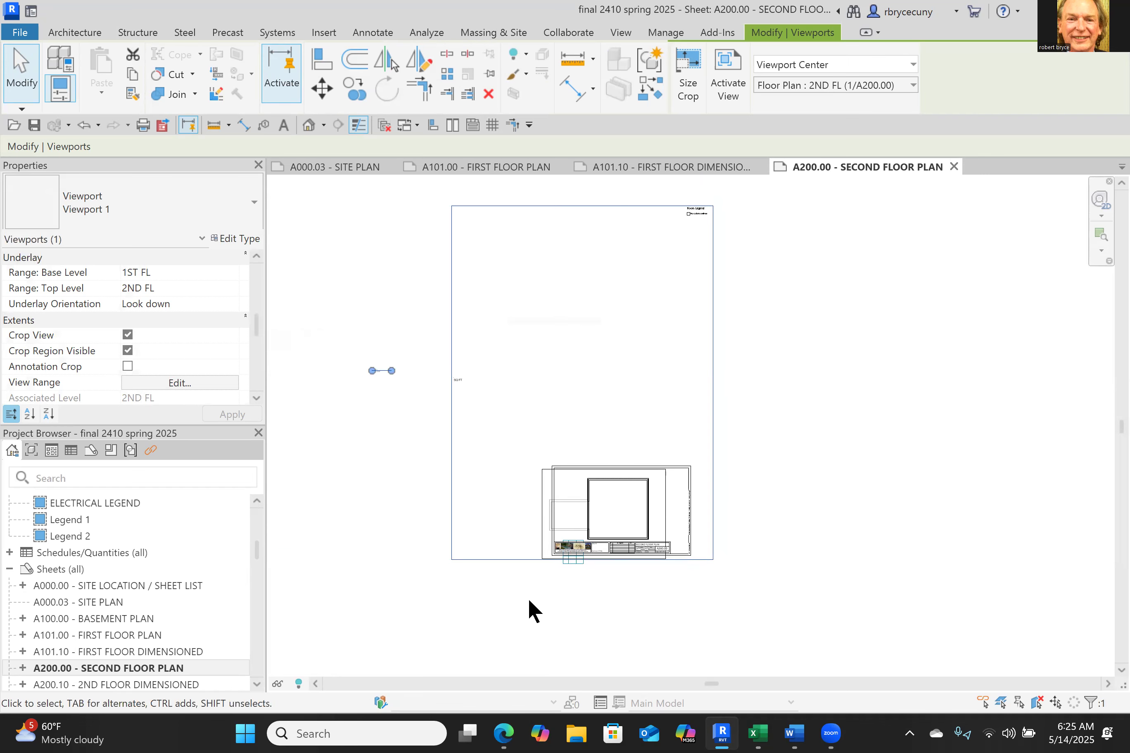
Step: Move the 2ND FL view title to just above the pictures in the title block
key("Escape")
left_click(572, 543)
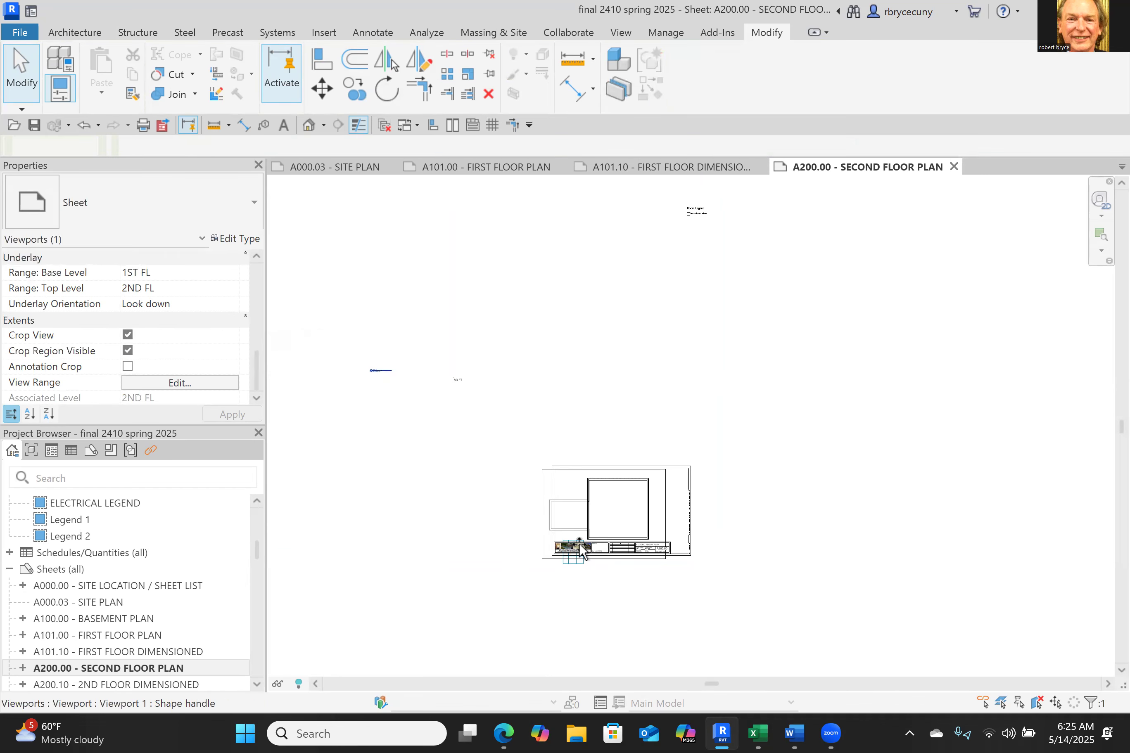
scroll(578, 544, "up", 2)
scroll(578, 543, "up", 3)
left_click_drag(571, 562, 567, 508)
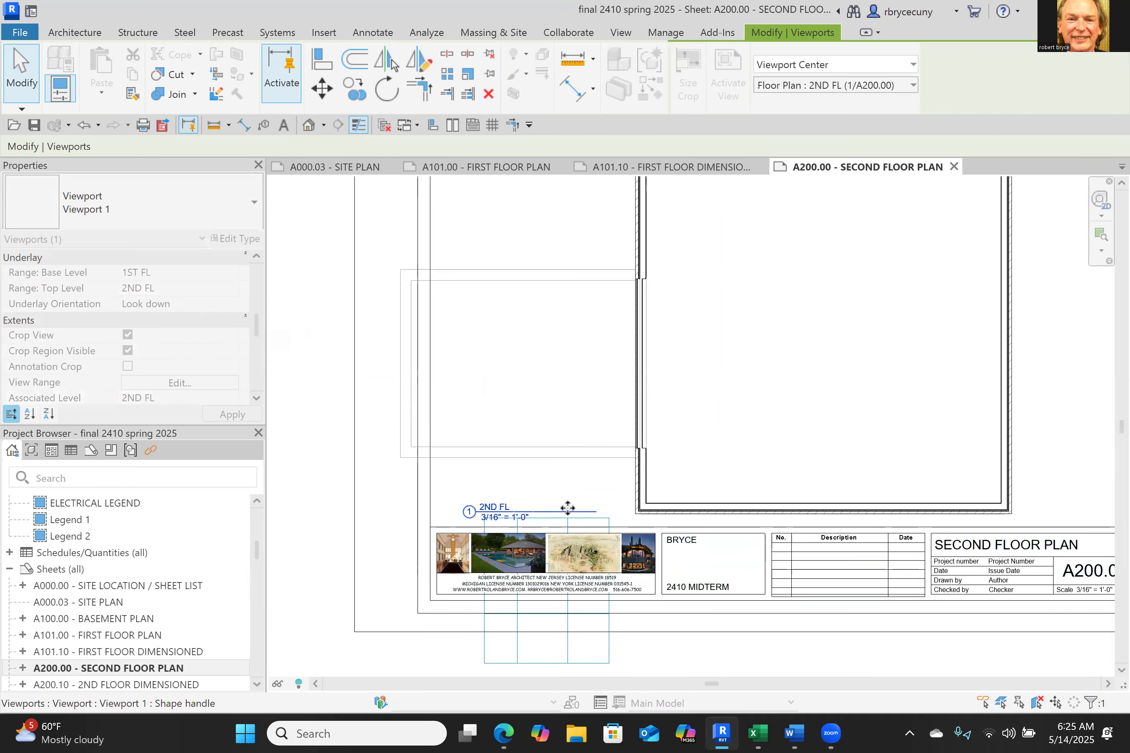
Step: Nudge the 2ND FL viewport right and slightly up so the house and garage plan sits inside the sheet border
scroll(567, 507, "down", 3)
key("Right")
key("Right")
key("Right")
key("Right")
key("Right")
key("Right")
key("Right")
key("Right")
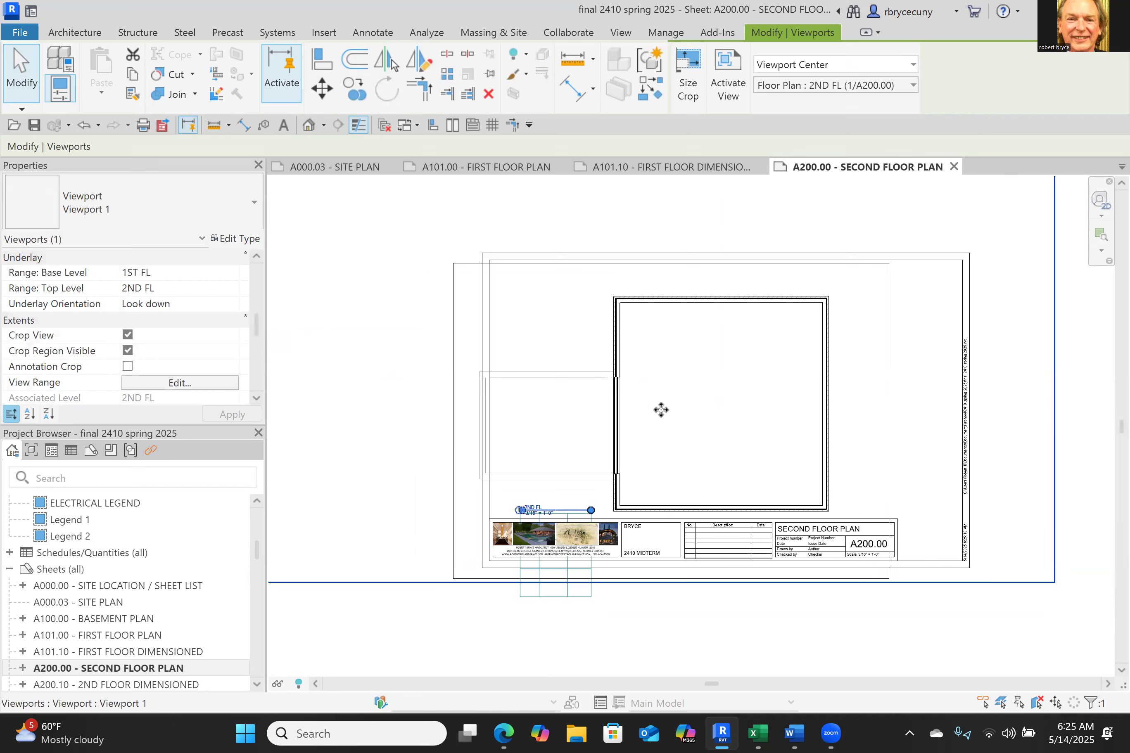
key("Right")
key("Right")
key("Right")
key("Right")
key("Right")
key("Right")
key("Right")
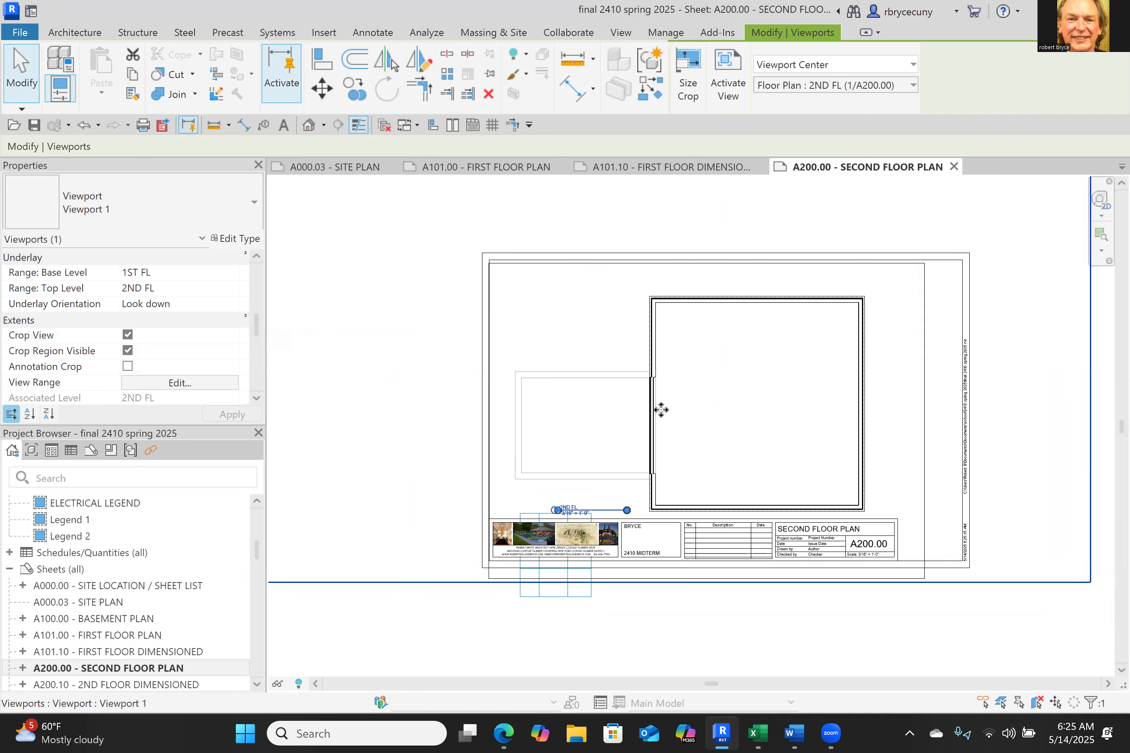
key("Right")
key("Right")
key("Right")
key("Up")
key("Up")
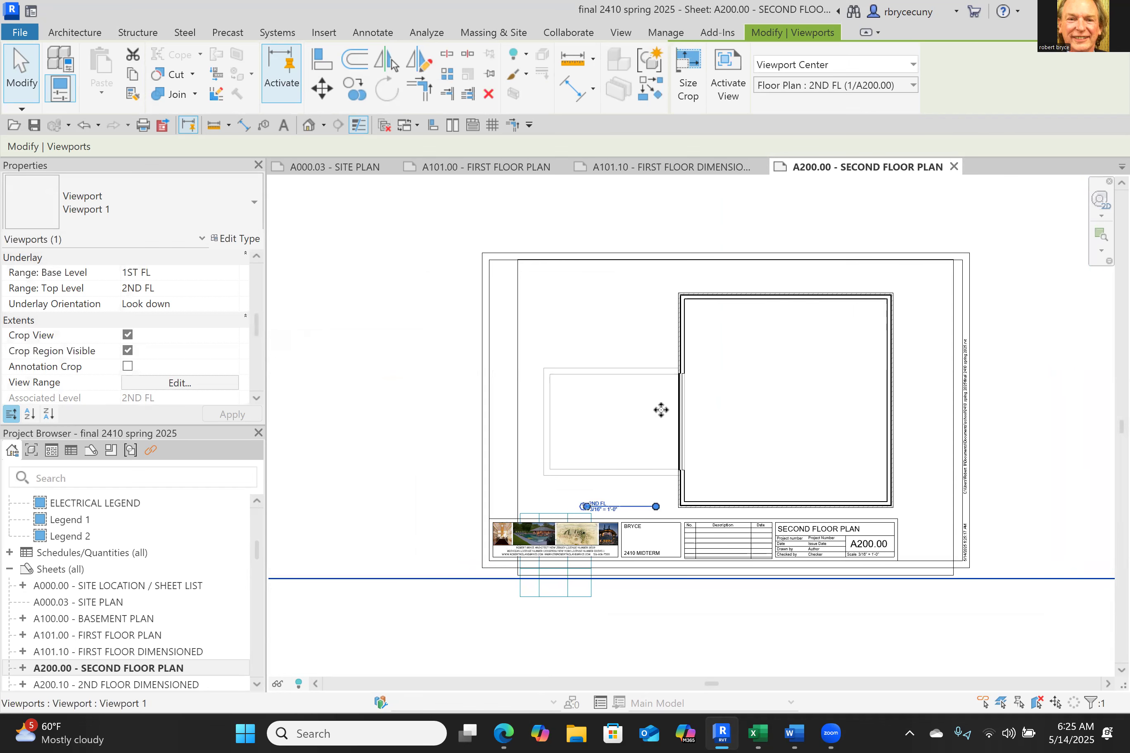
Step: Activate the 2ND FL view on the sheet and hide its crop region
middle_click_drag(712, 360, 688, 305)
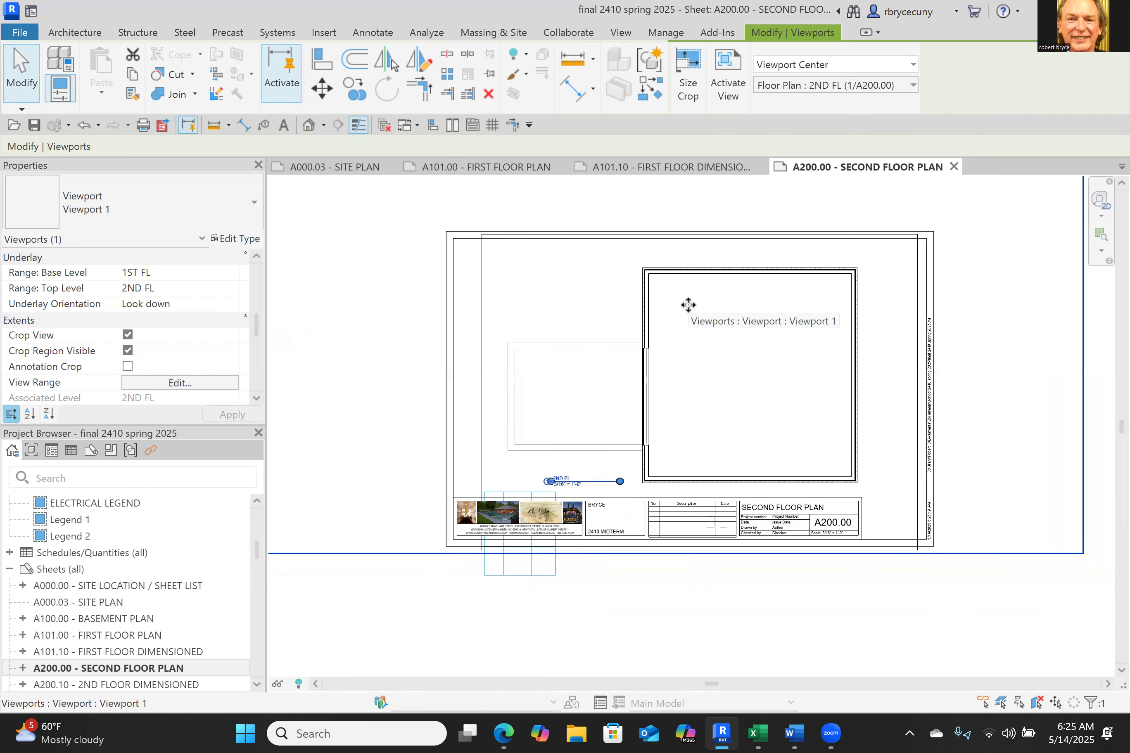
middle_click_drag(724, 348, 653, 289)
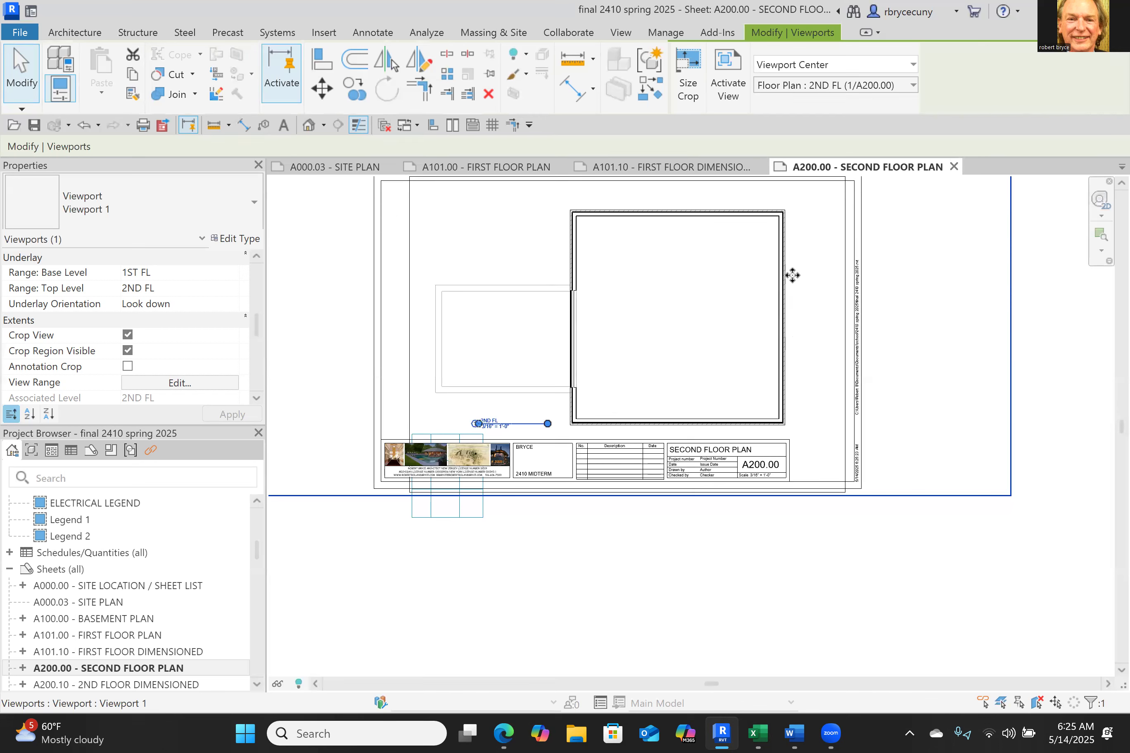
scroll(712, 349, "down", 5)
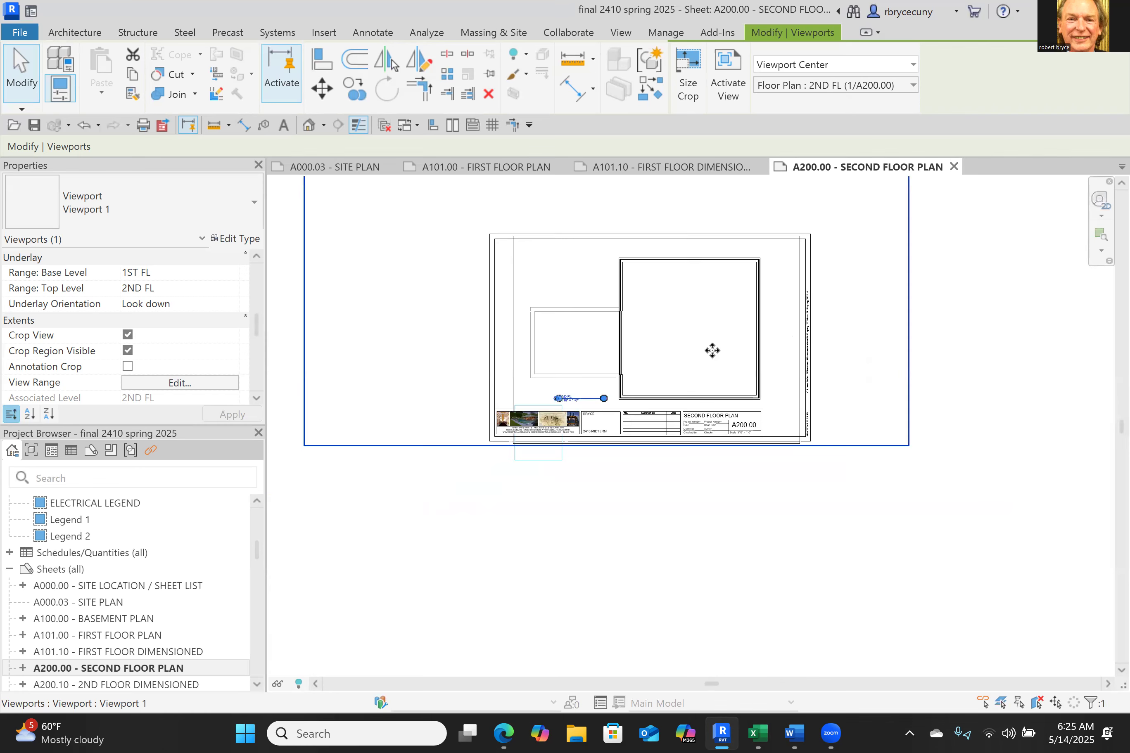
left_click(759, 475)
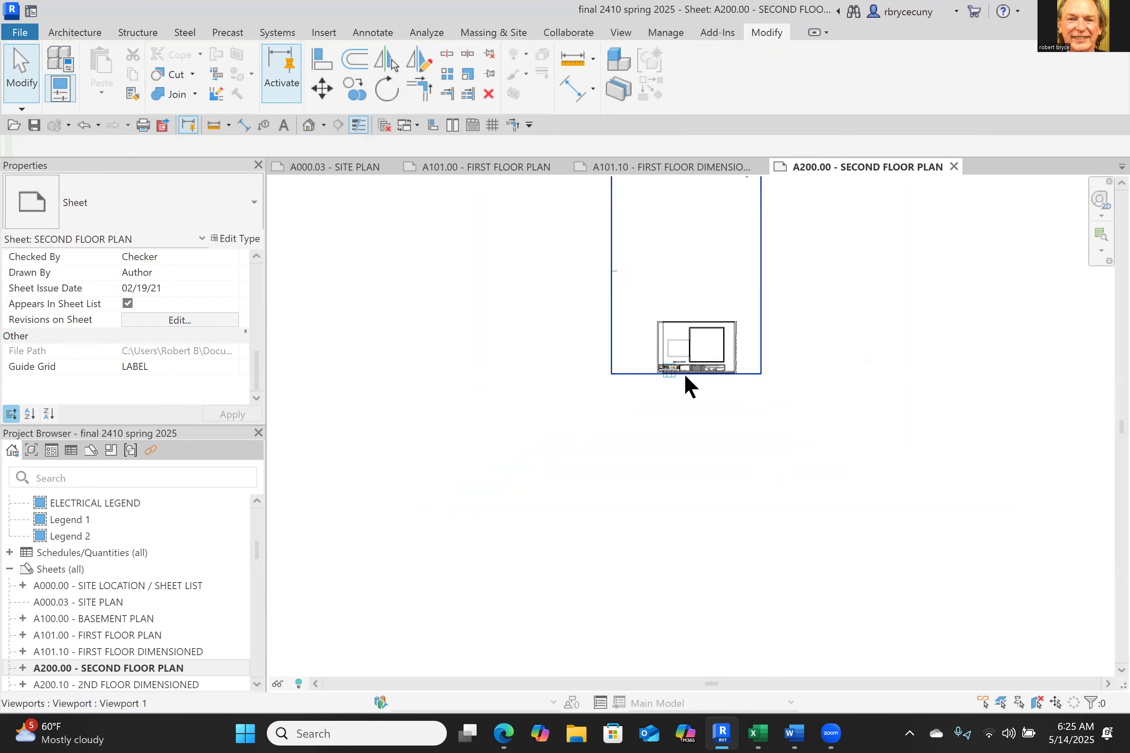
left_click(704, 360)
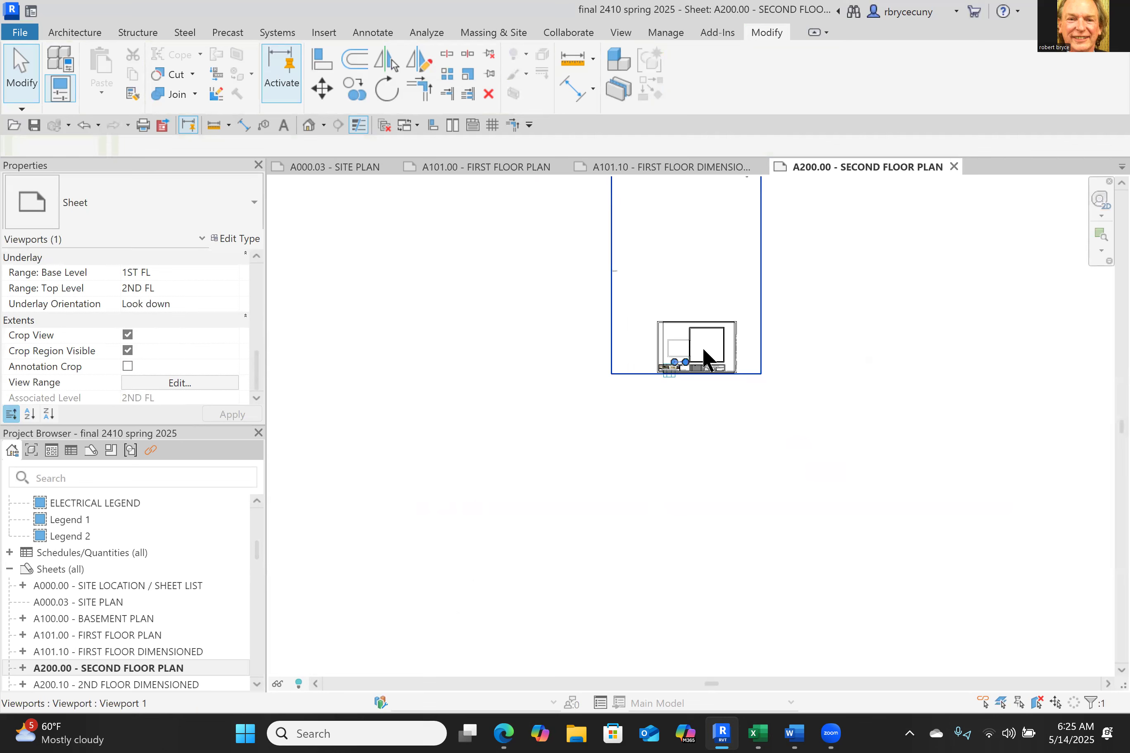
right_click(705, 360)
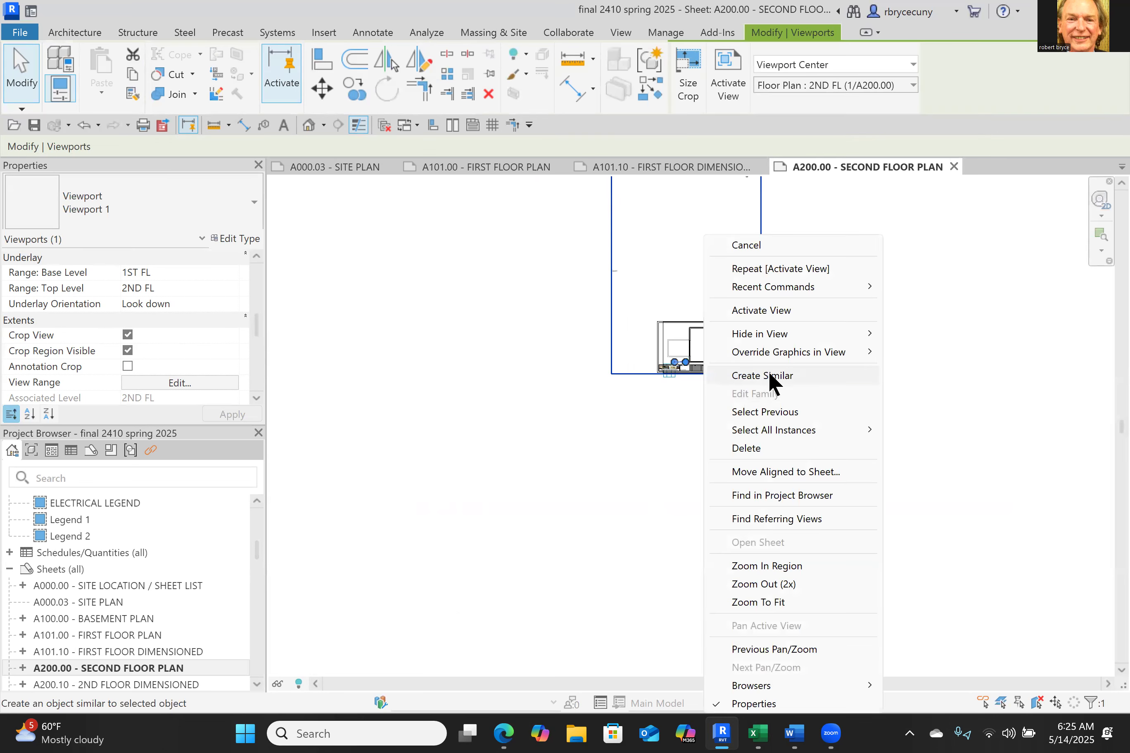
left_click(758, 310)
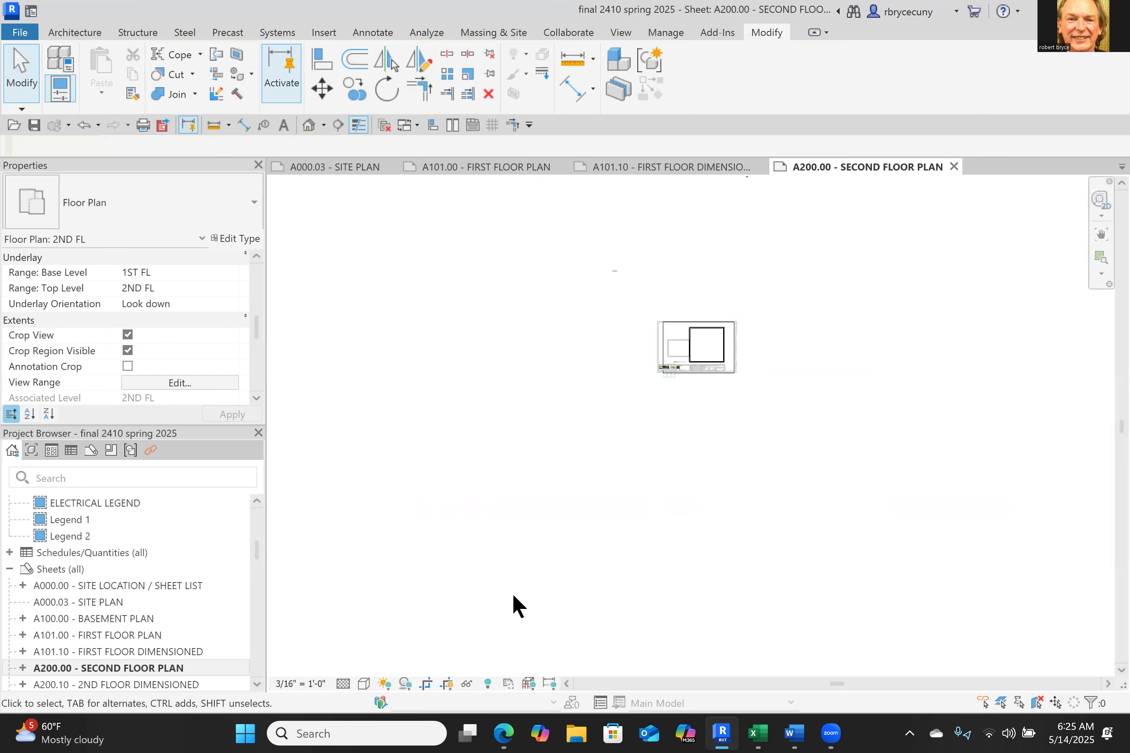
left_click(447, 684)
scroll(700, 330, "up", 5)
scroll(605, 386, "down", 3)
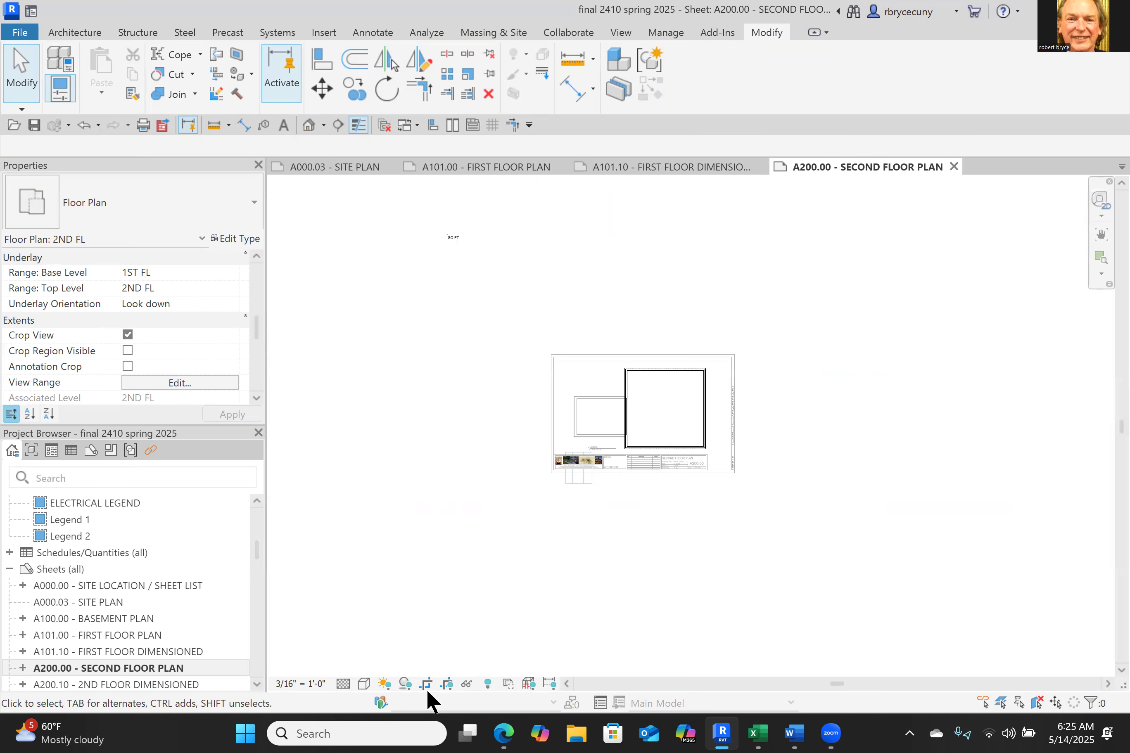
Step: Reveal and unhide the 2ND FL view's crop region, and raise its lower edge into the title block area
left_click(482, 685)
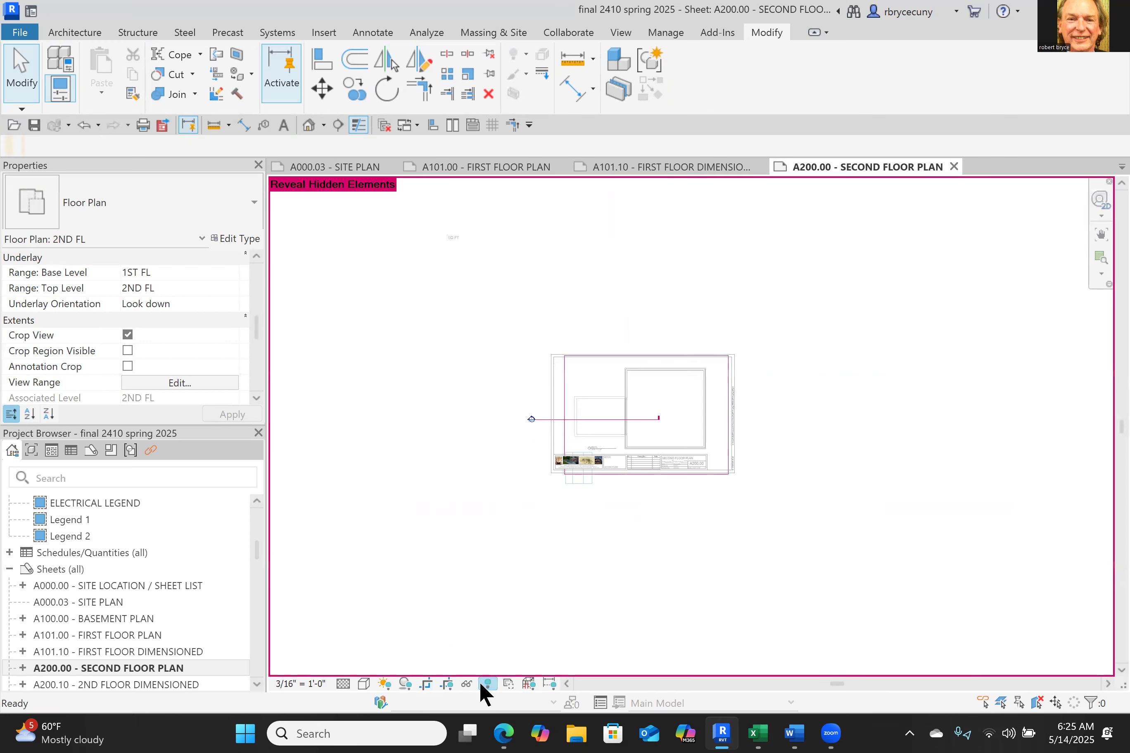
left_click(616, 471)
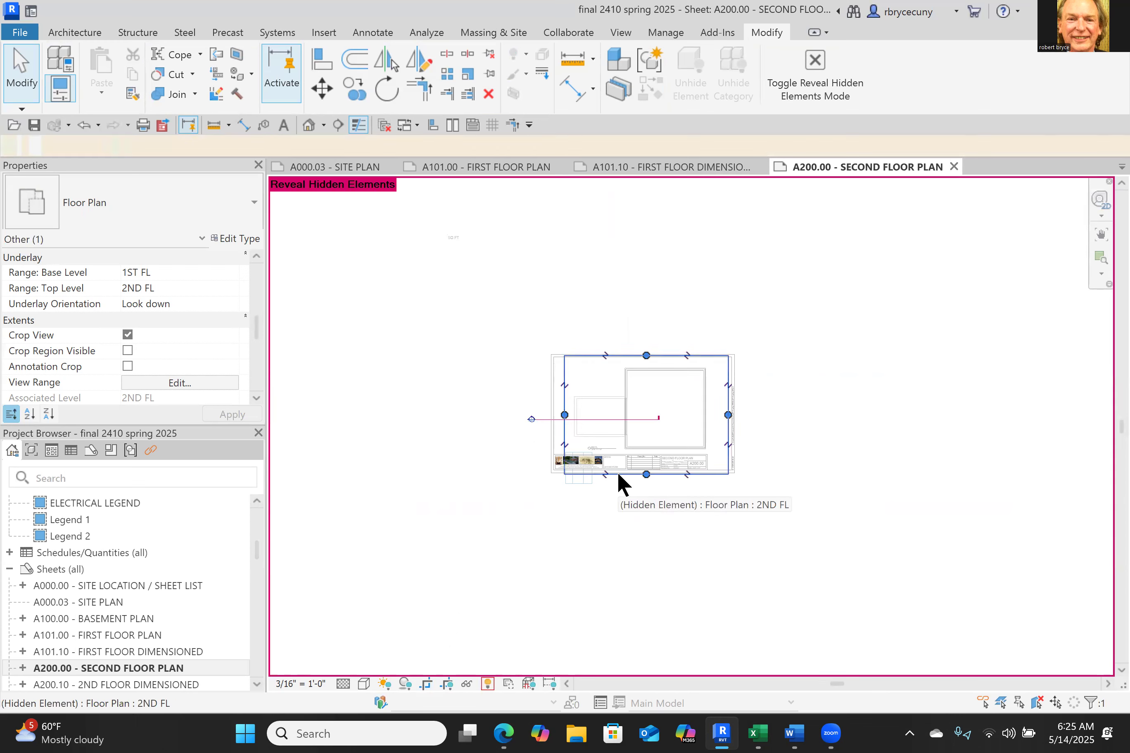
left_click(689, 547)
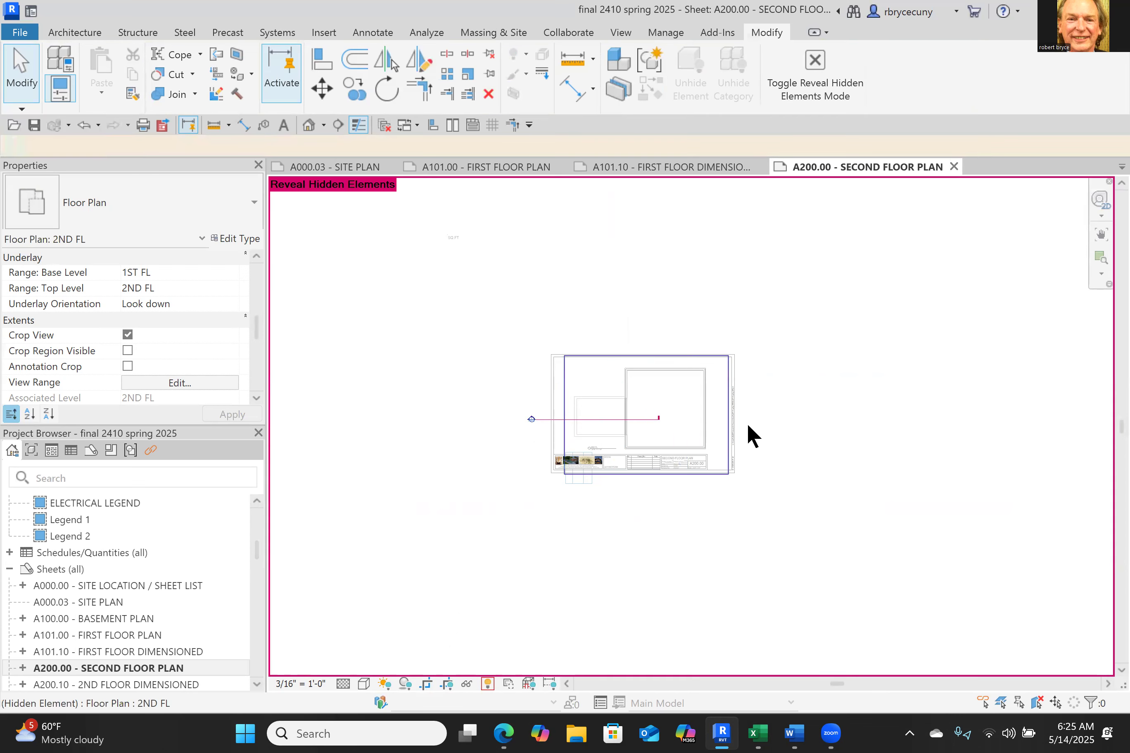
scroll(734, 432, "up", 3)
left_click(719, 408)
right_click(720, 409)
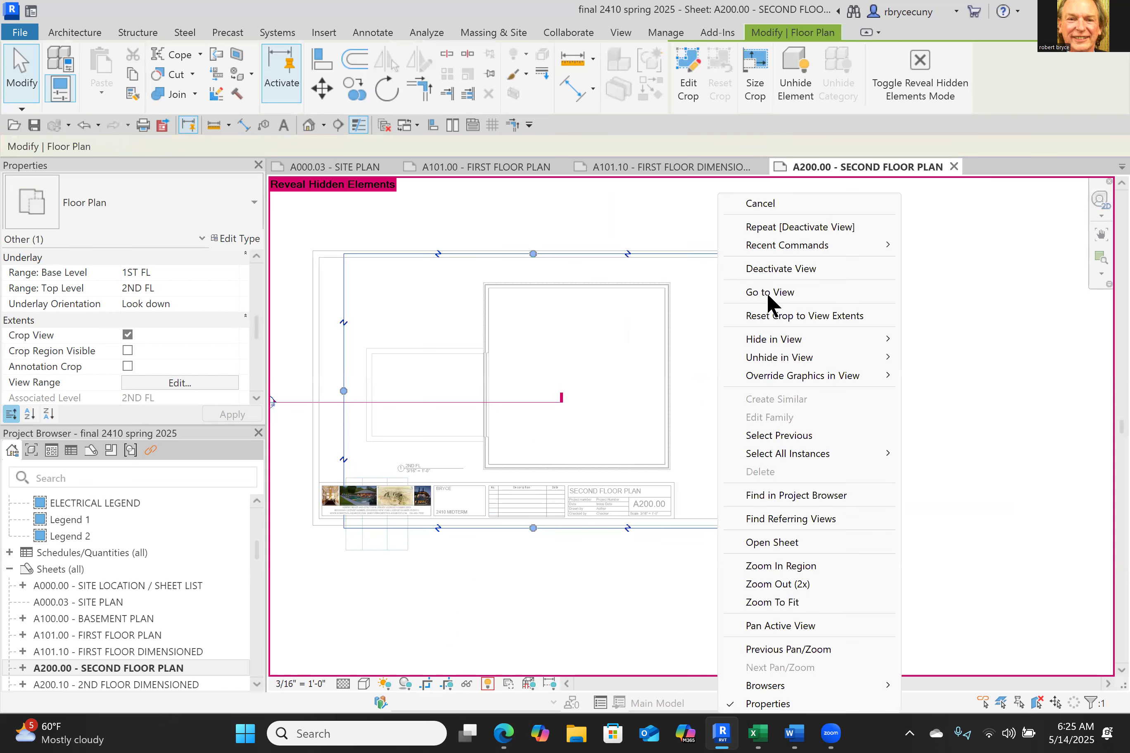
mouse_move(786, 357)
left_click(948, 357)
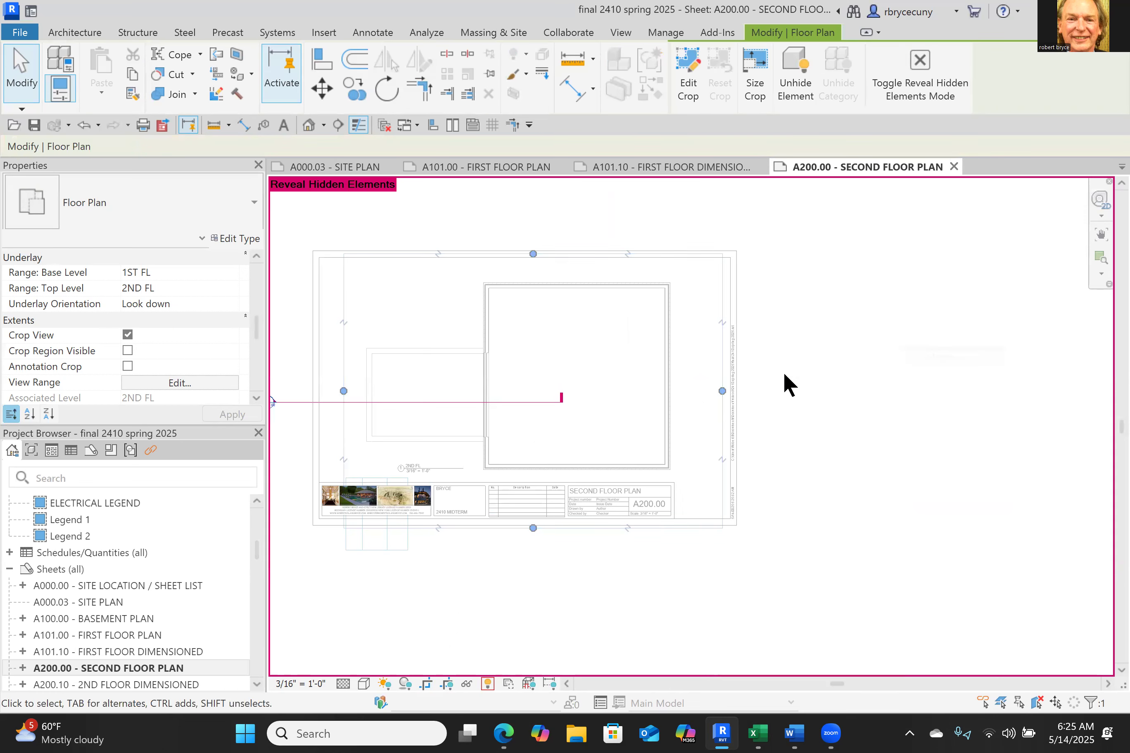
left_click_drag(533, 528, 532, 496)
Step: Shift section line SS right across the house and extend its head end just past the garage's left side
left_click(446, 401)
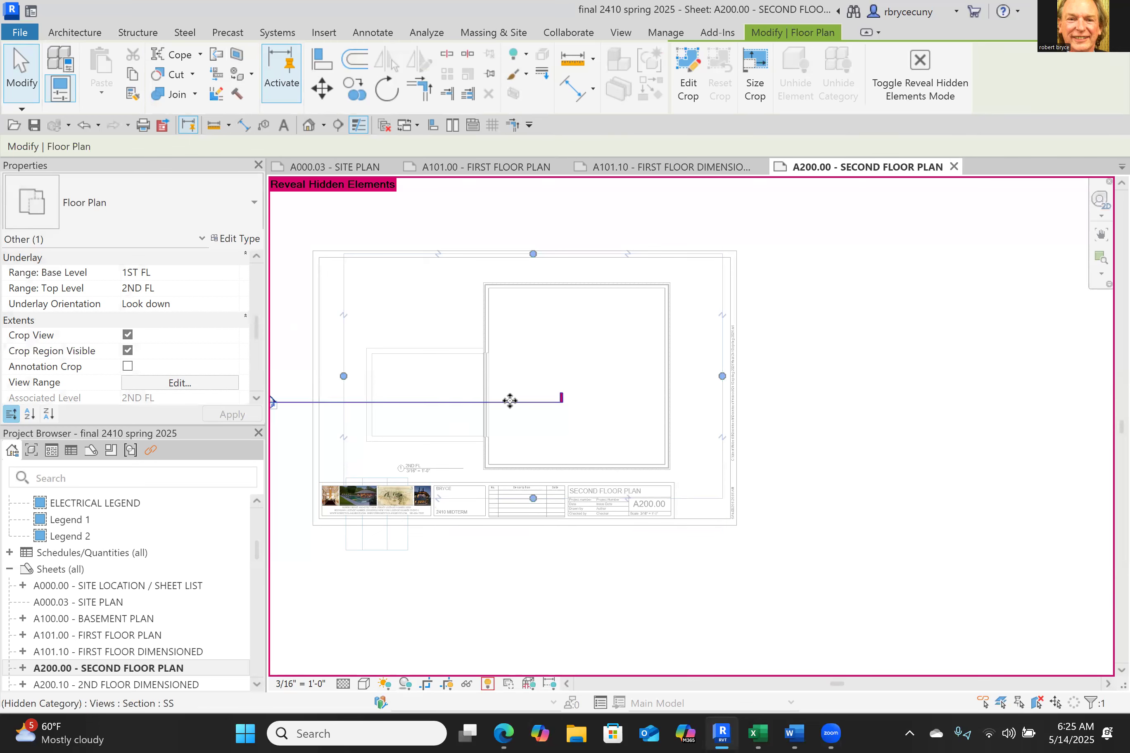
left_click_drag(625, 406, 624, 403)
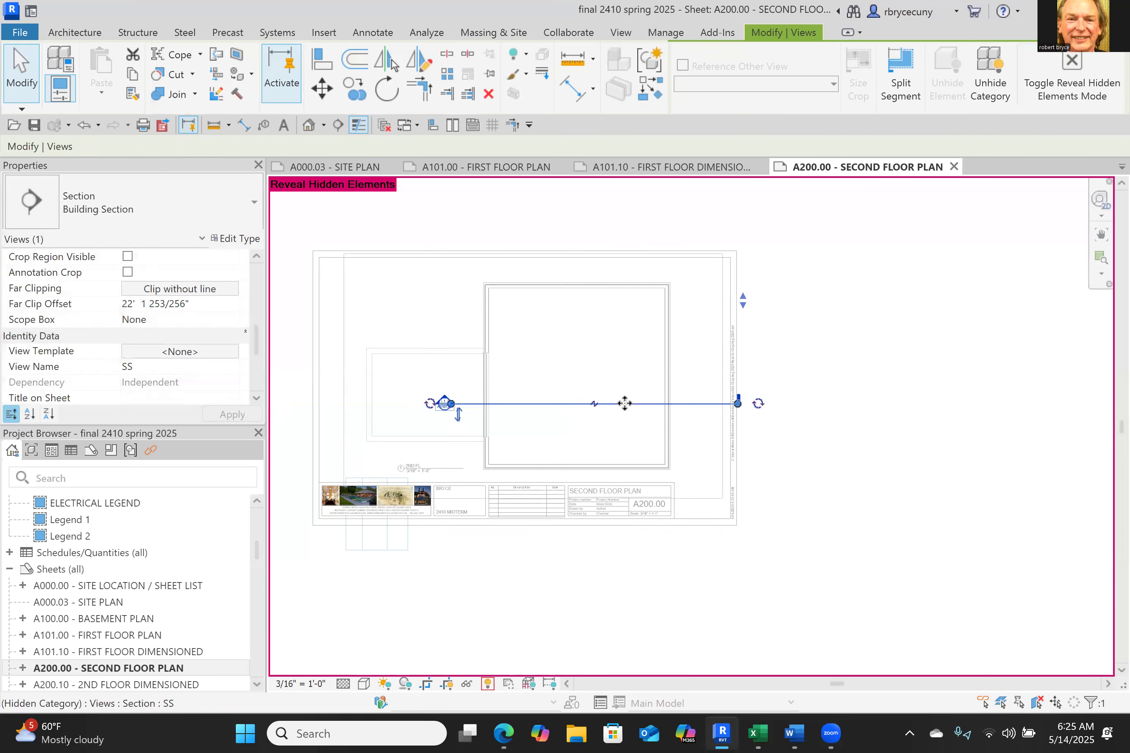
key("Left")
key("Left")
key("Left")
key("Left")
key("Left")
key("Left")
key("Left")
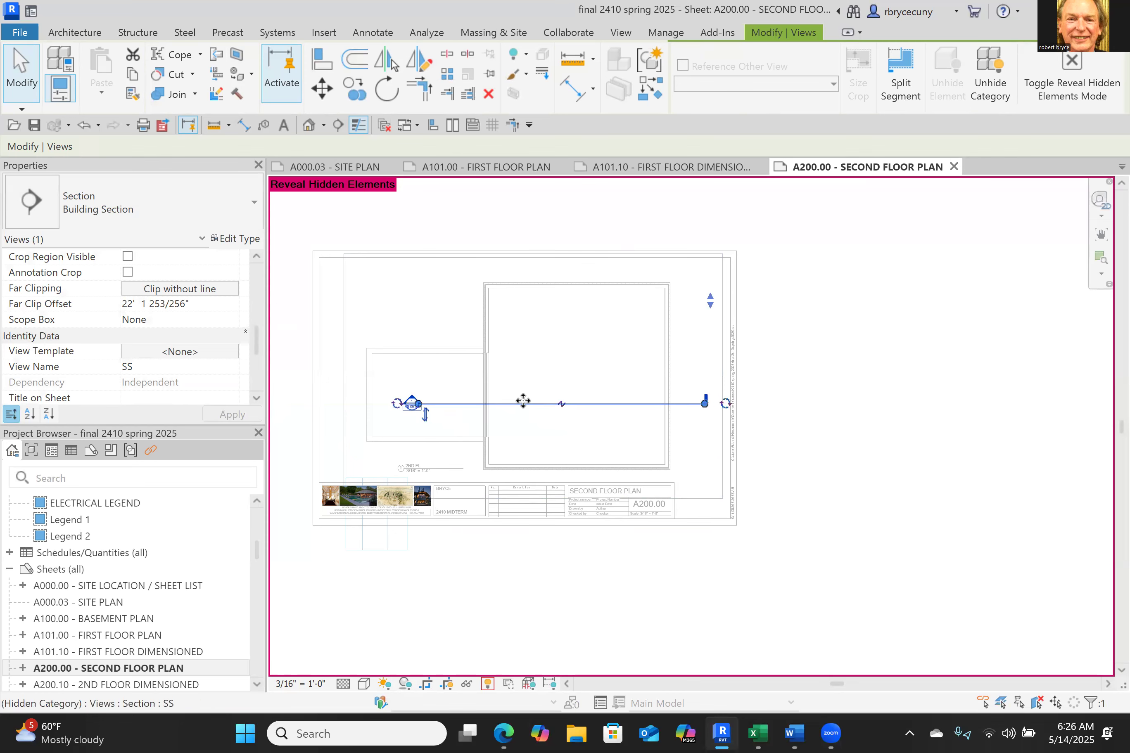
left_click_drag(418, 404, 343, 407)
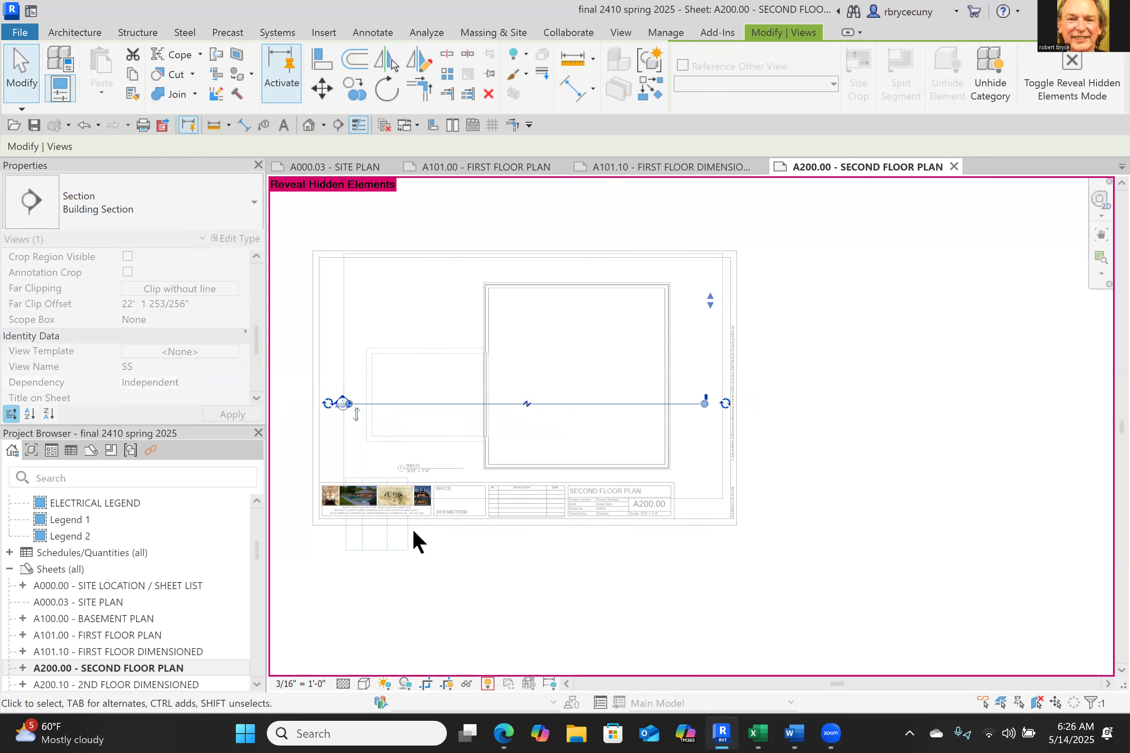
left_click(484, 603)
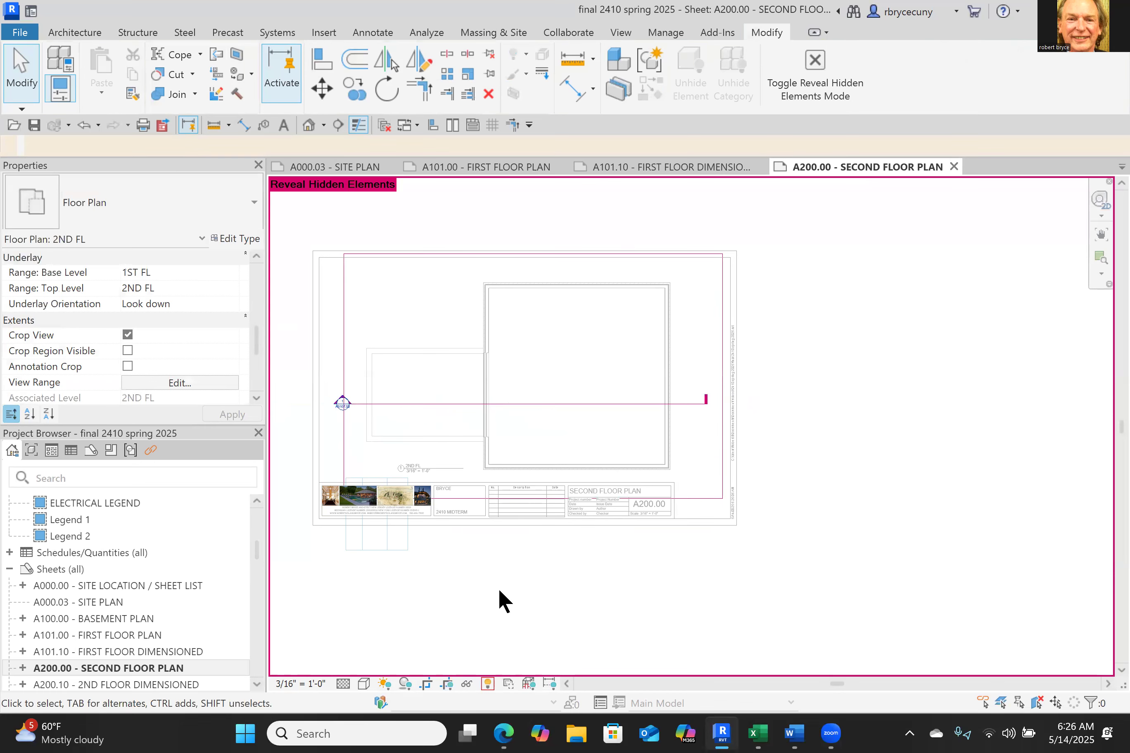
Step: Unhide the section category in the 2ND FL view and leave the Reveal Hidden Elements mode
right_click(445, 409)
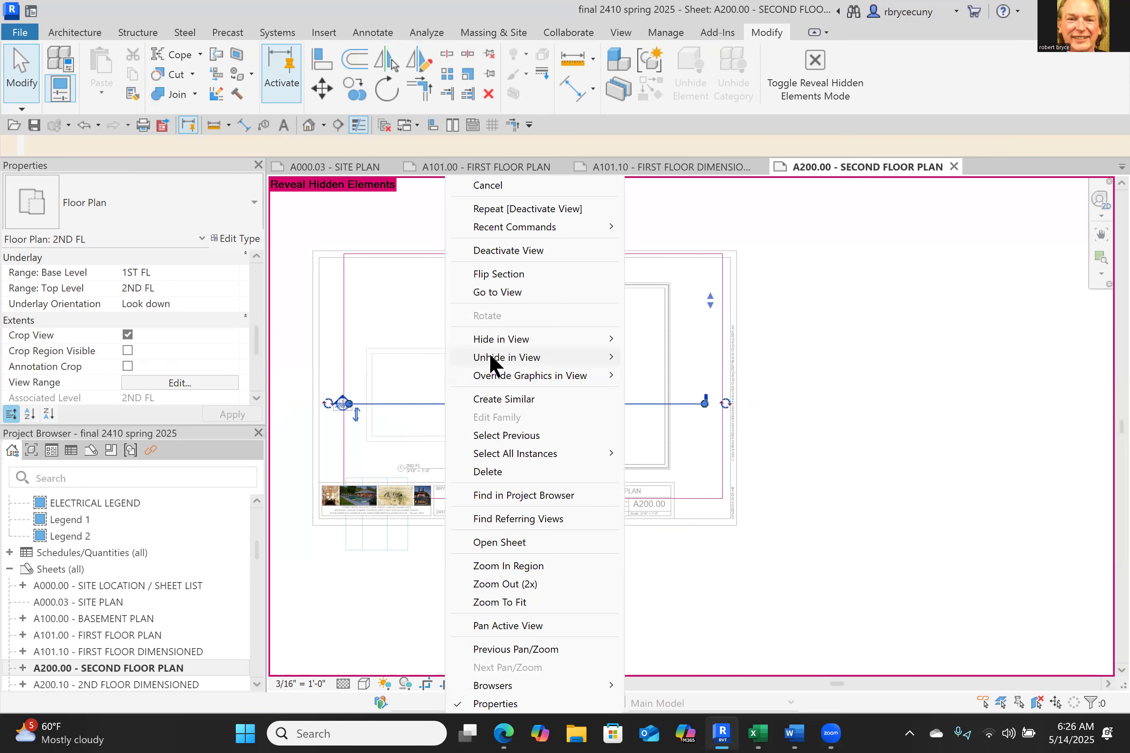
mouse_move(490, 365)
left_click(673, 378)
left_click(511, 545)
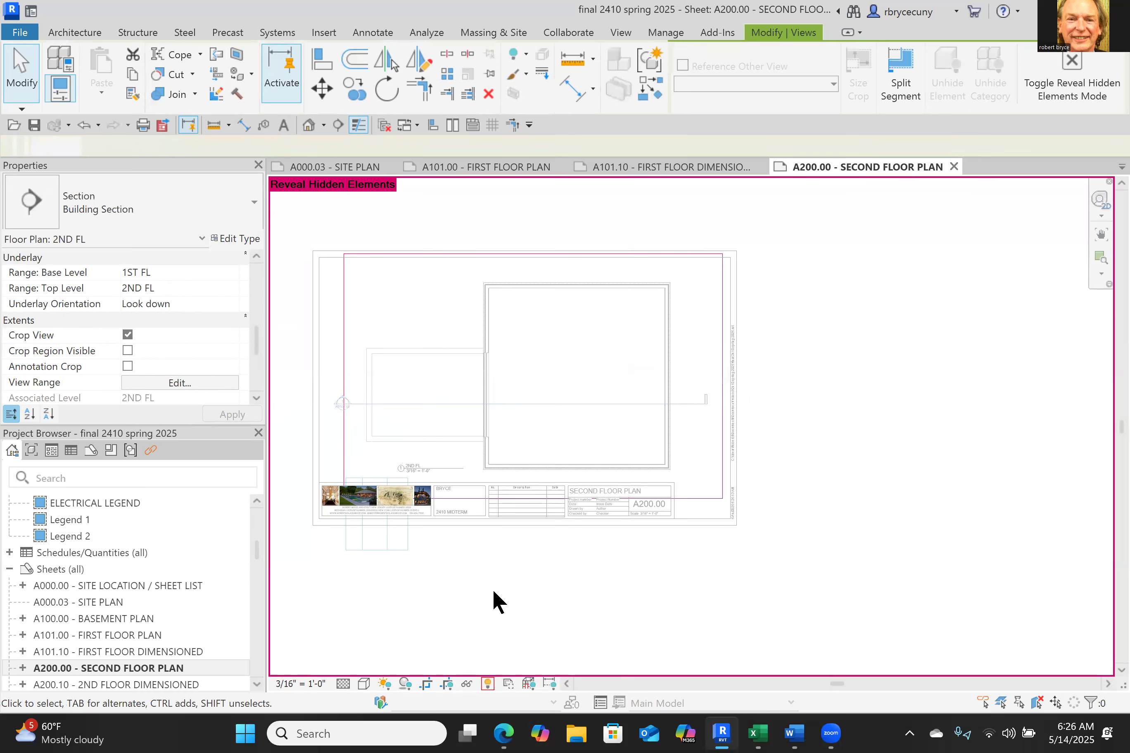
left_click(487, 684)
middle_click_drag(518, 612, 584, 498)
scroll(538, 586, "down", 3)
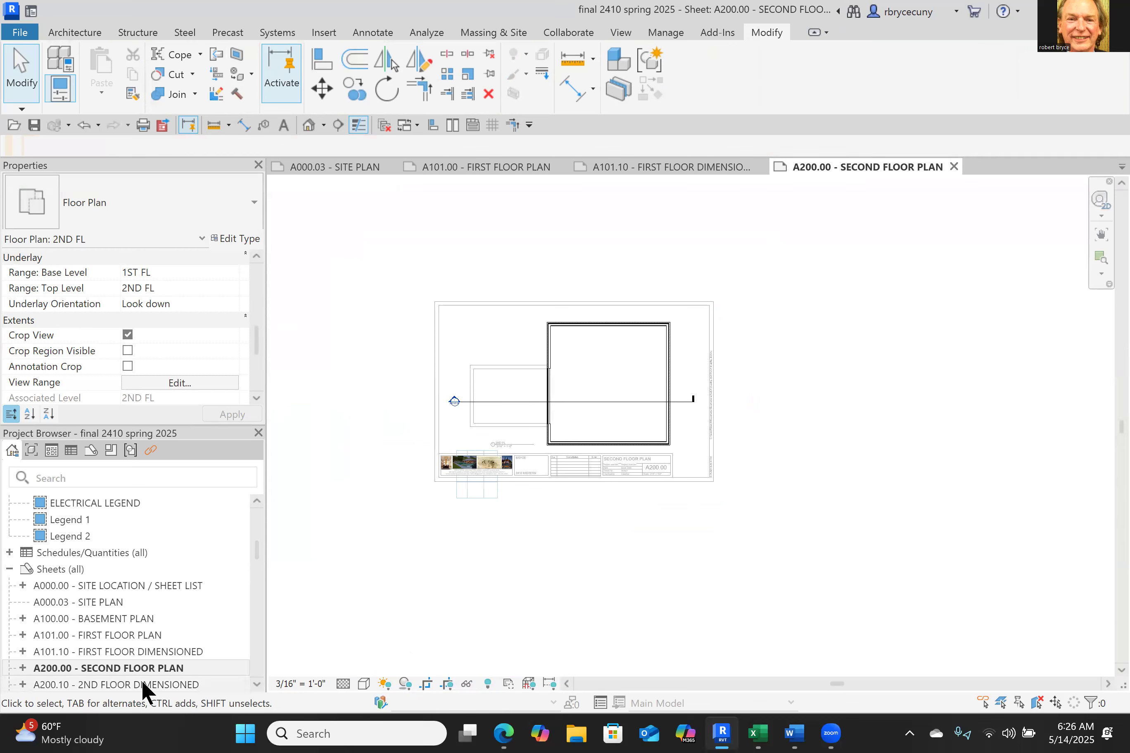
Step: Open the sheet A200.10 - 2ND FLOOR DIMENSIONED
scroll(171, 545, "down", 5)
scroll(159, 552, "up", 2)
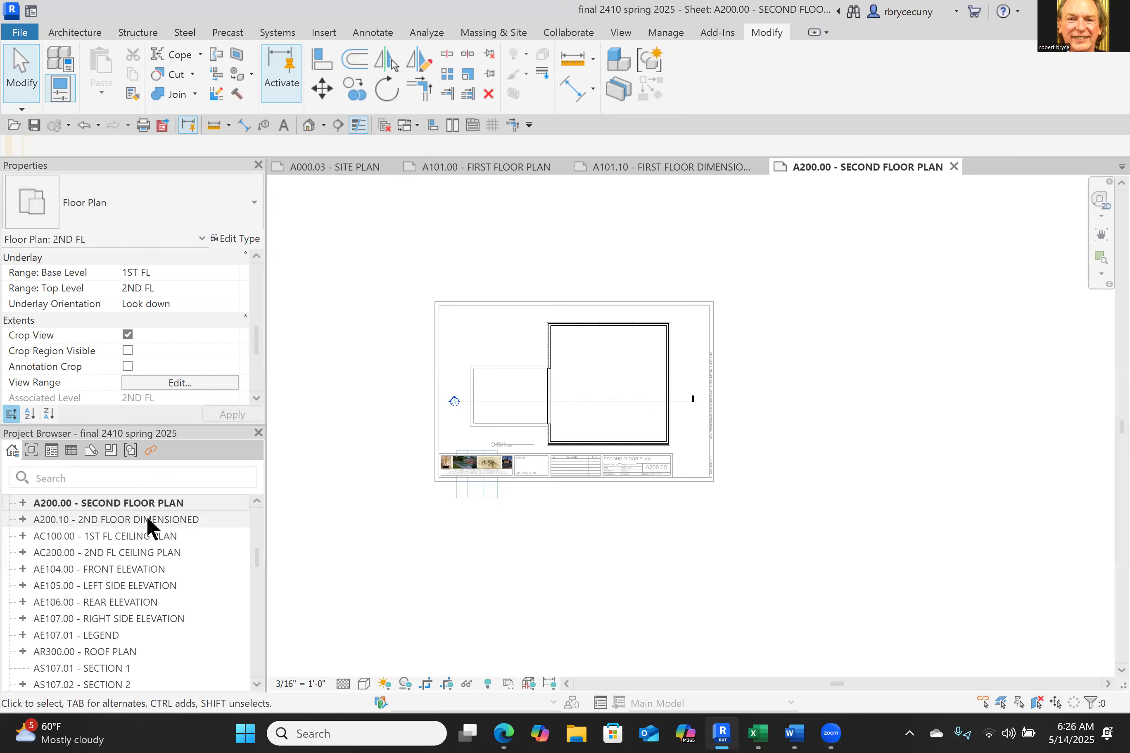
double_click(146, 517)
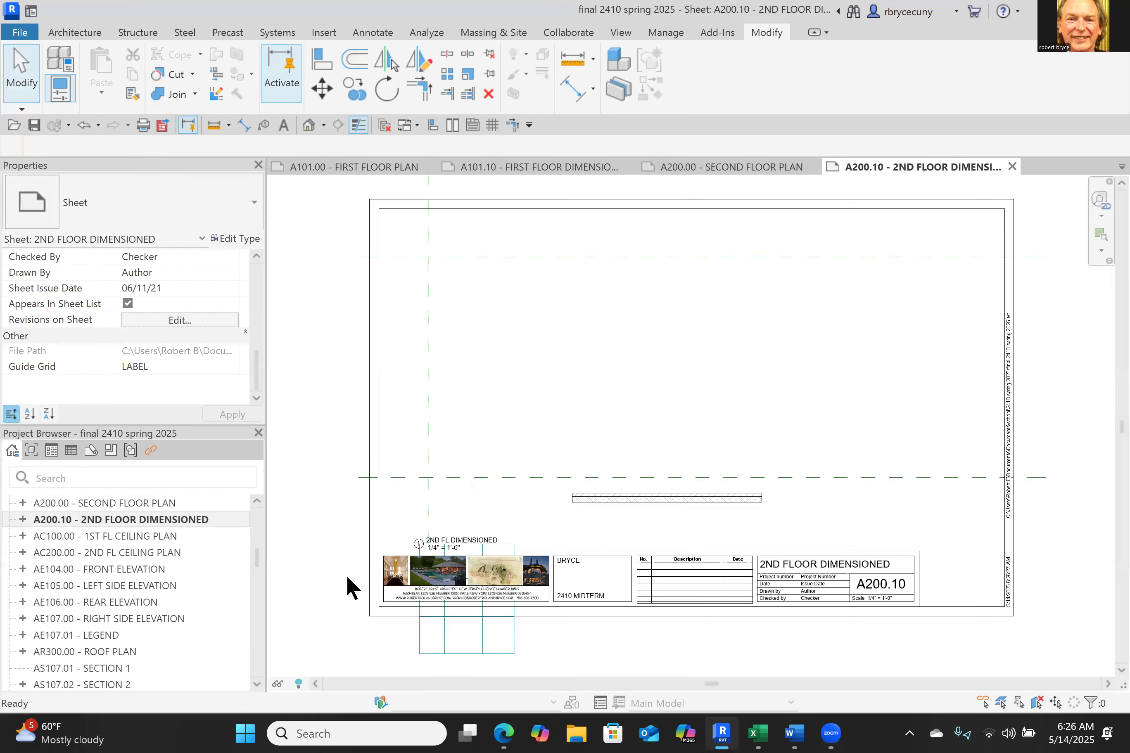
scroll(348, 581, "down", 6)
middle_click_drag(578, 511, 564, 484)
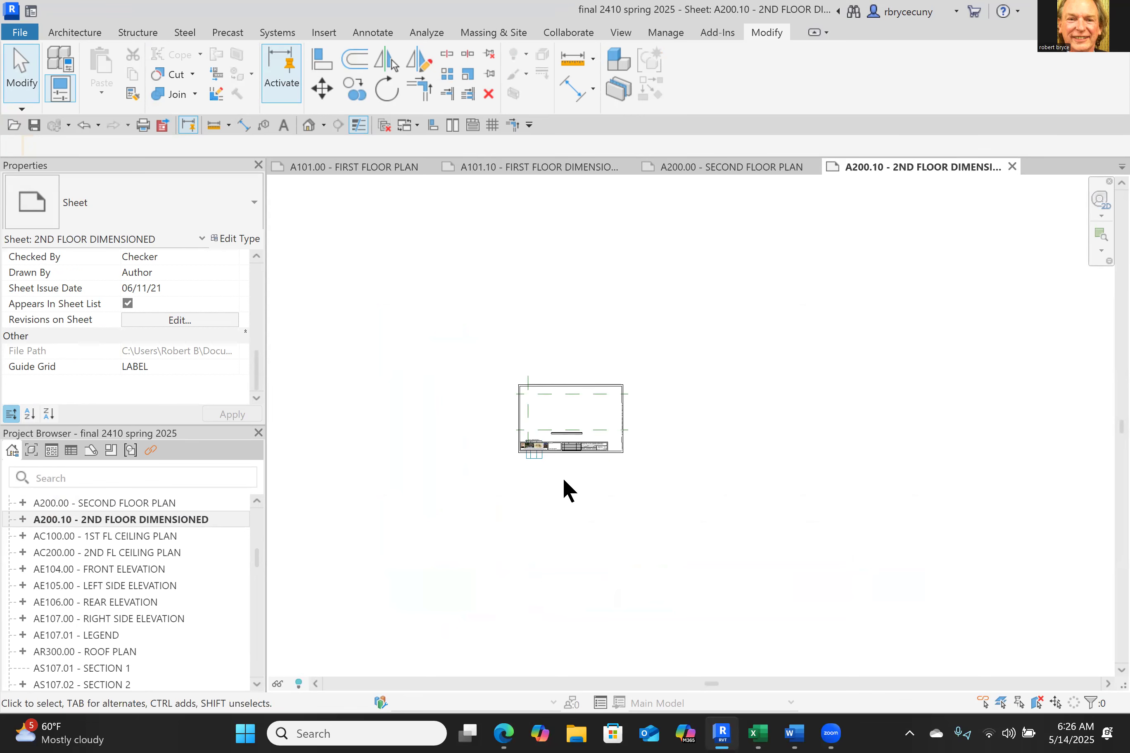
scroll(577, 400, "up", 1)
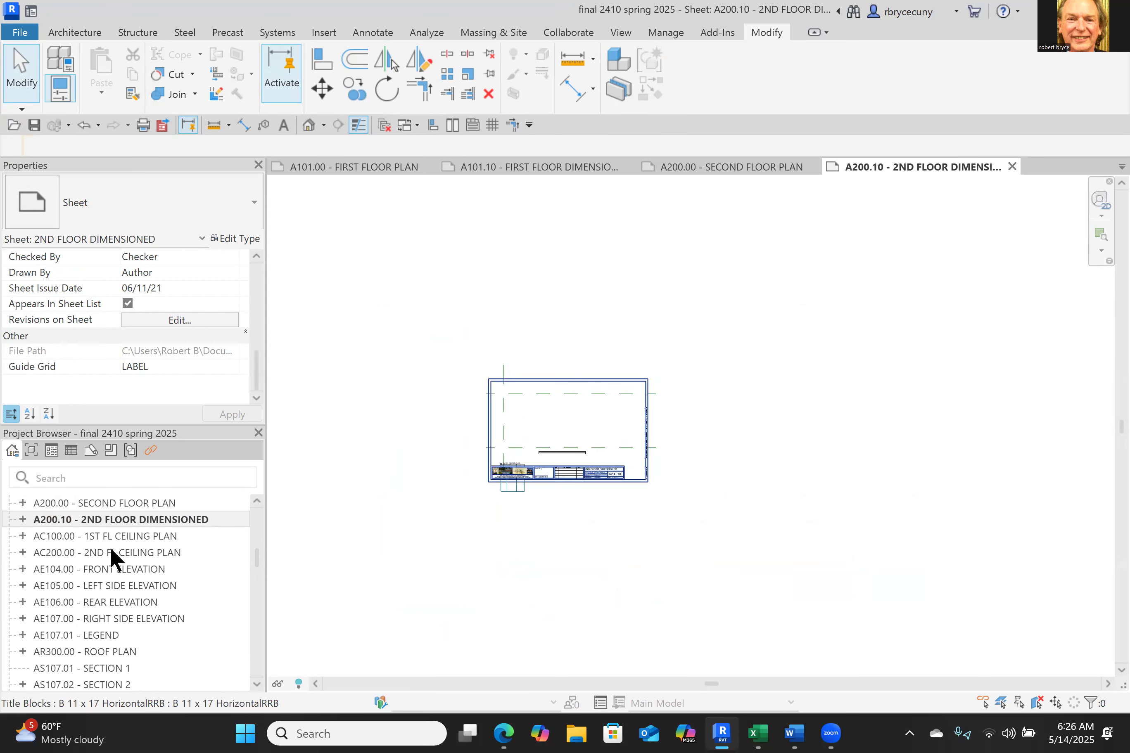
Step: Try to place the 2ND FL DIMENSIONED floor plan on the open sheet
scroll(110, 546, "up", 15)
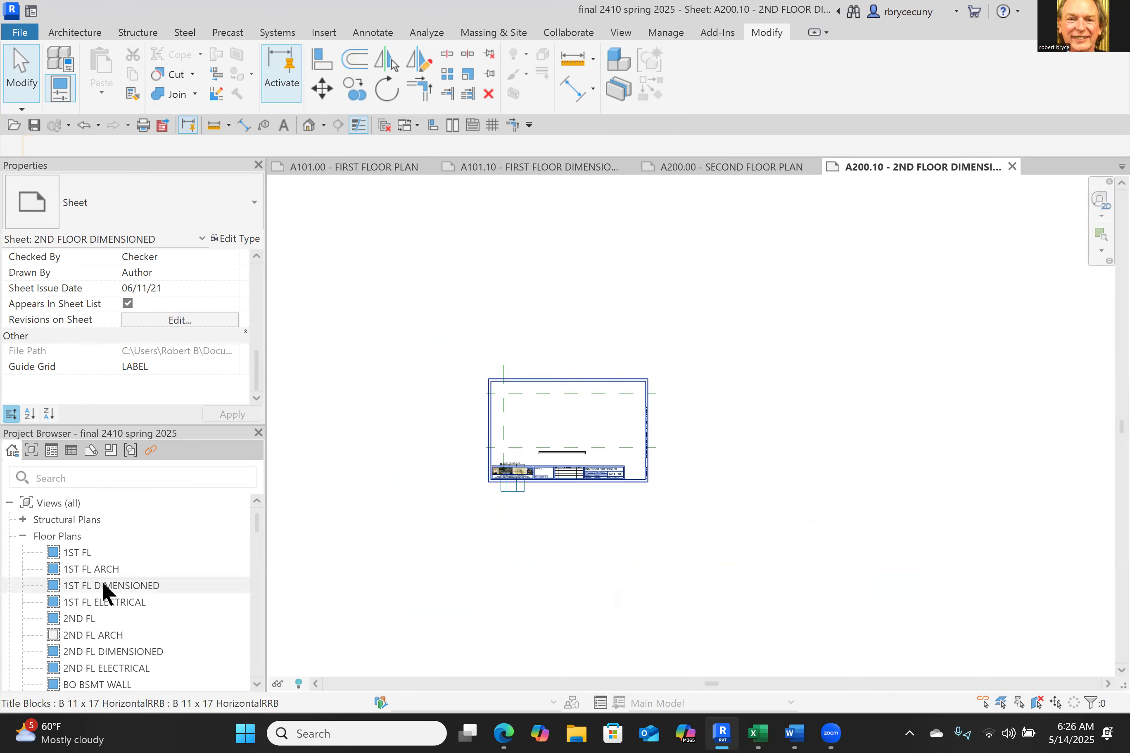
scroll(113, 602, "down", 3)
scroll(122, 600, "up", 3)
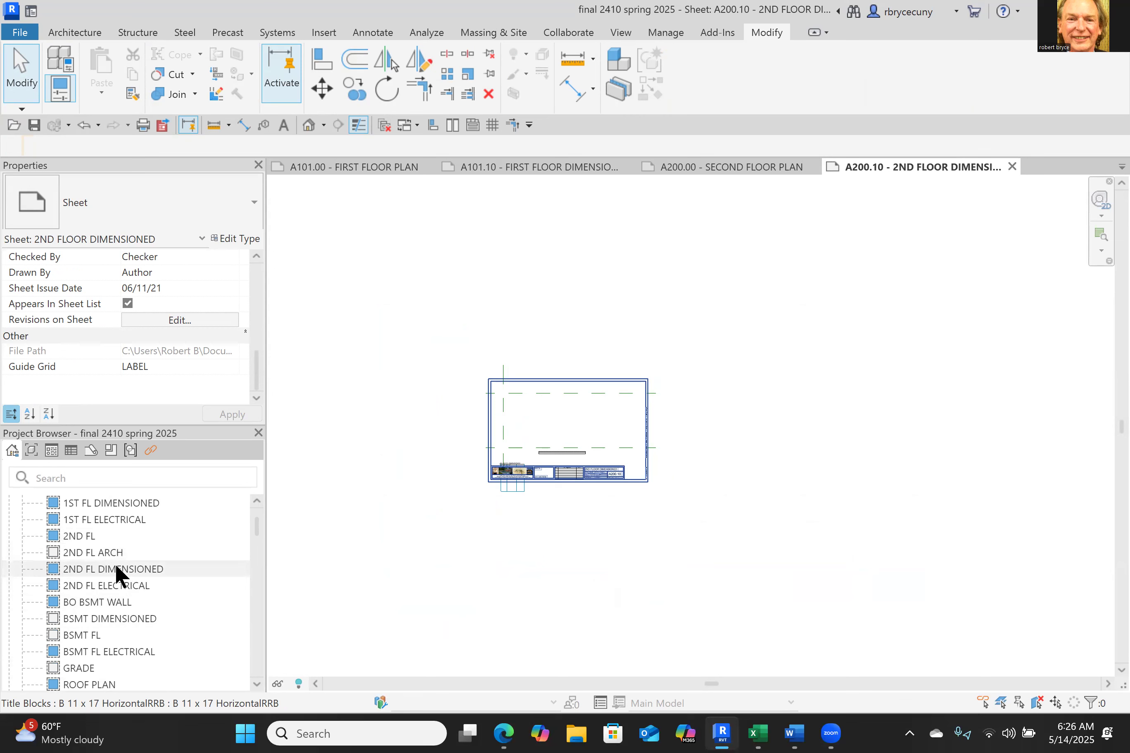
left_click_drag(117, 568, 632, 459)
left_click(631, 458)
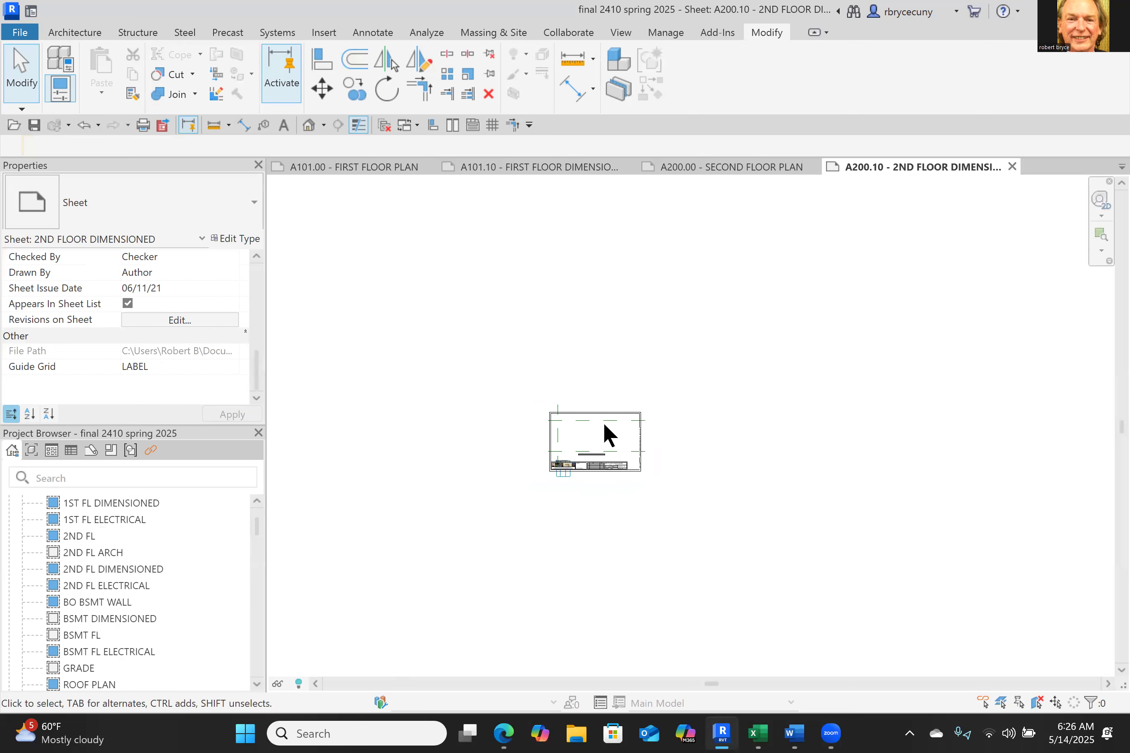
Step: Activate the 2ND FL DIMENSIONED view on the sheet and turn off its cropping
right_click(630, 417)
left_click(966, 399)
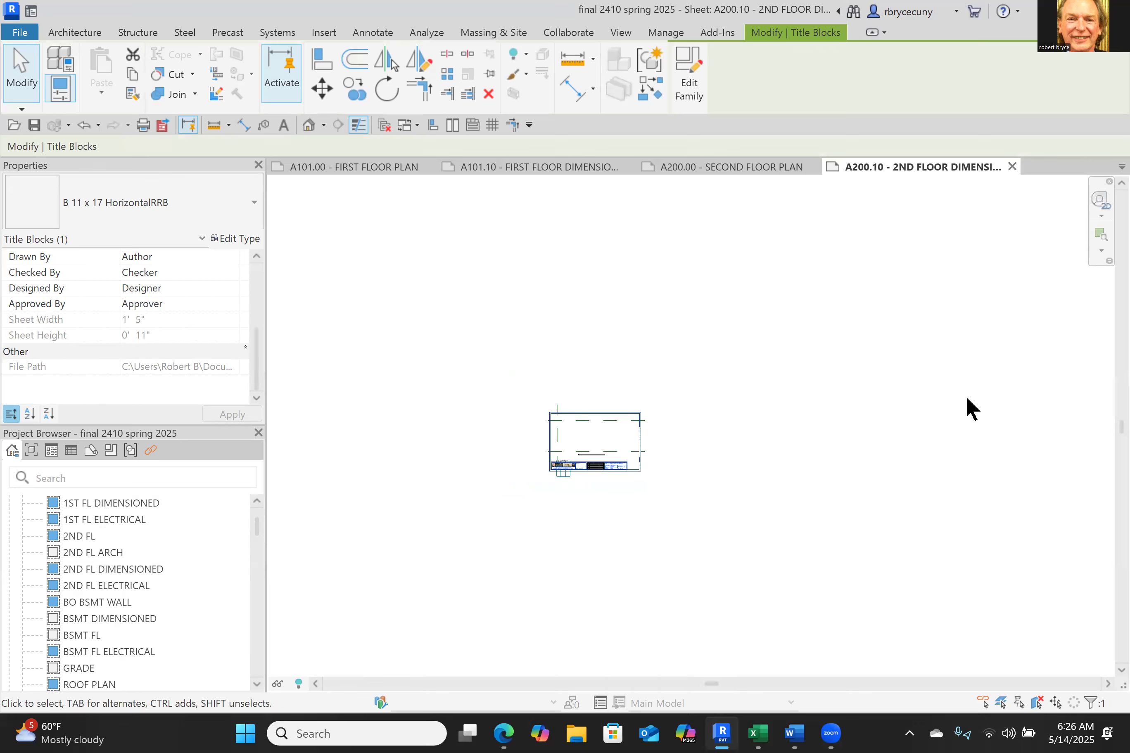
right_click(611, 446)
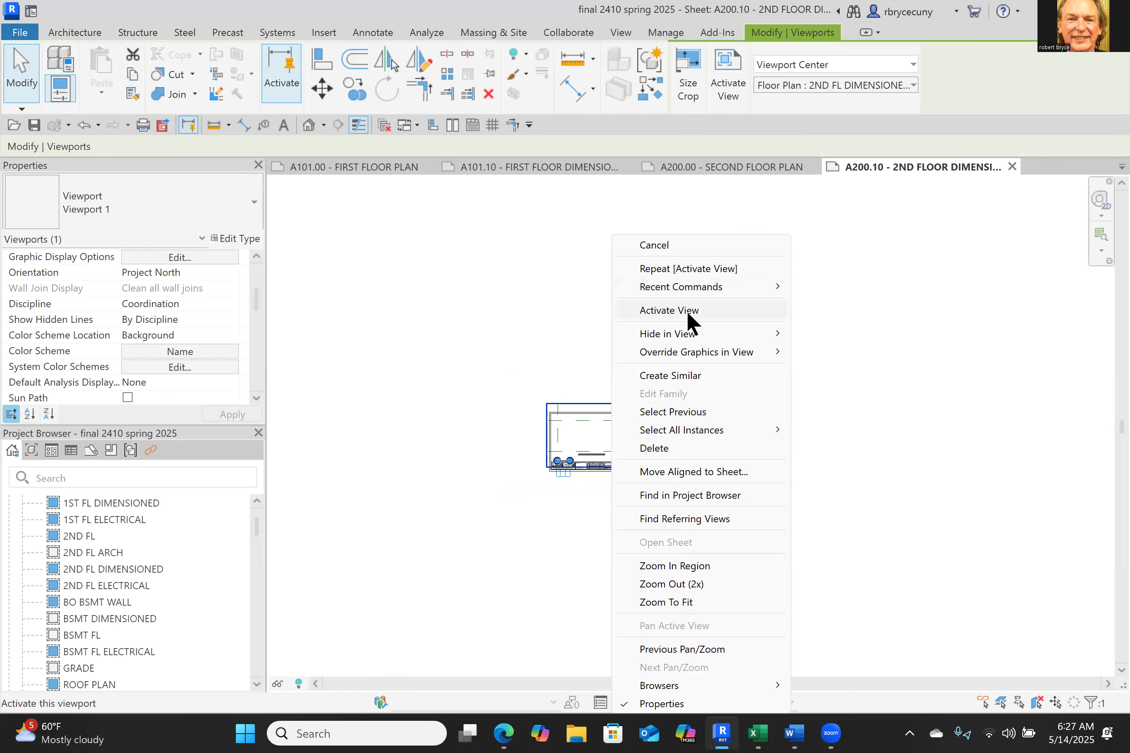
left_click(687, 310)
left_click(426, 684)
middle_click_drag(655, 624, 603, 561)
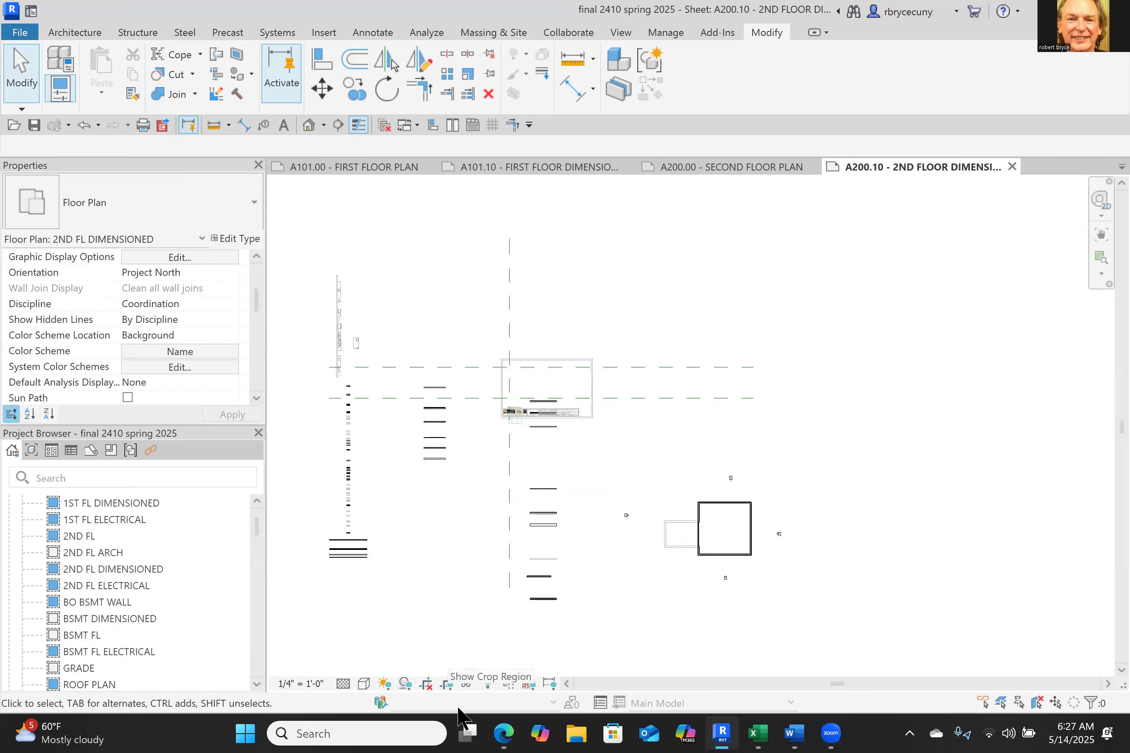
Step: Show the 2ND FL DIMENSIONED crop region and fit it around the house and garage plan with a margin on every side
left_click(448, 682)
left_click_drag(585, 417, 770, 590)
scroll(708, 525, "up", 3)
left_click_drag(714, 495, 717, 459)
left_click_drag(714, 582, 719, 603)
left_click_drag(641, 531, 607, 530)
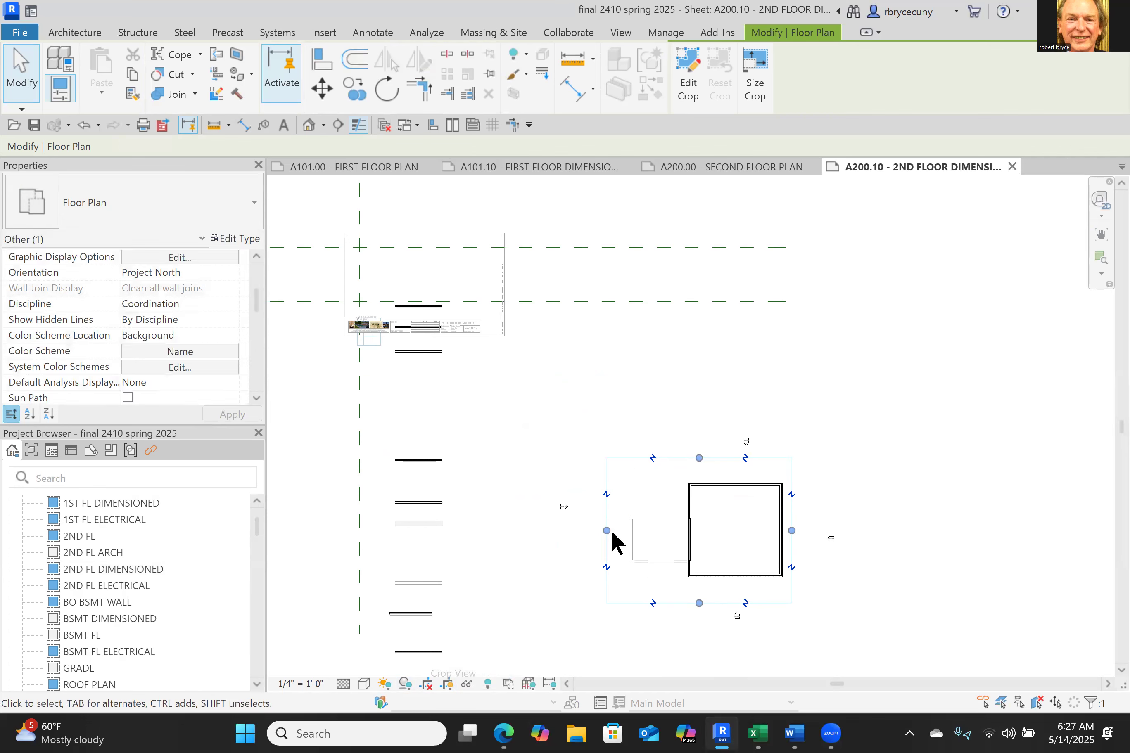
Step: Deactivate the 2ND FL DIMENSIONED view and move its viewport so the house and garage plan lies over the sheet
right_click(774, 348)
left_click(839, 287)
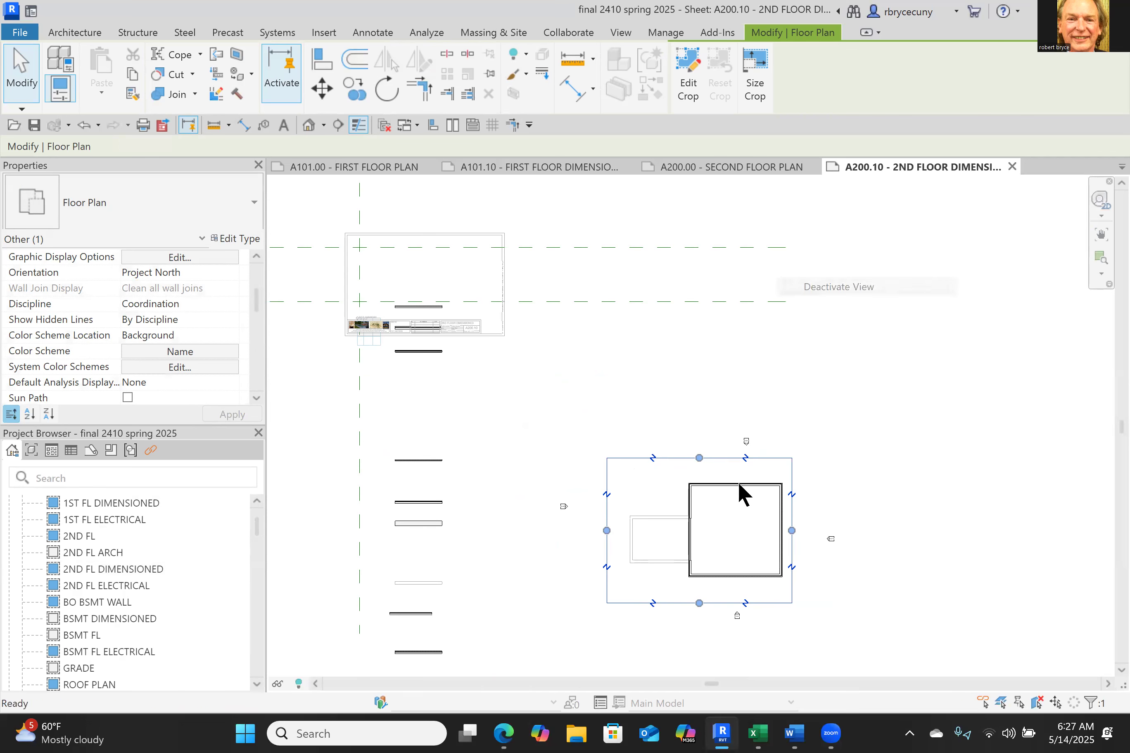
left_click_drag(724, 529, 437, 282)
middle_click_drag(564, 439, 855, 546)
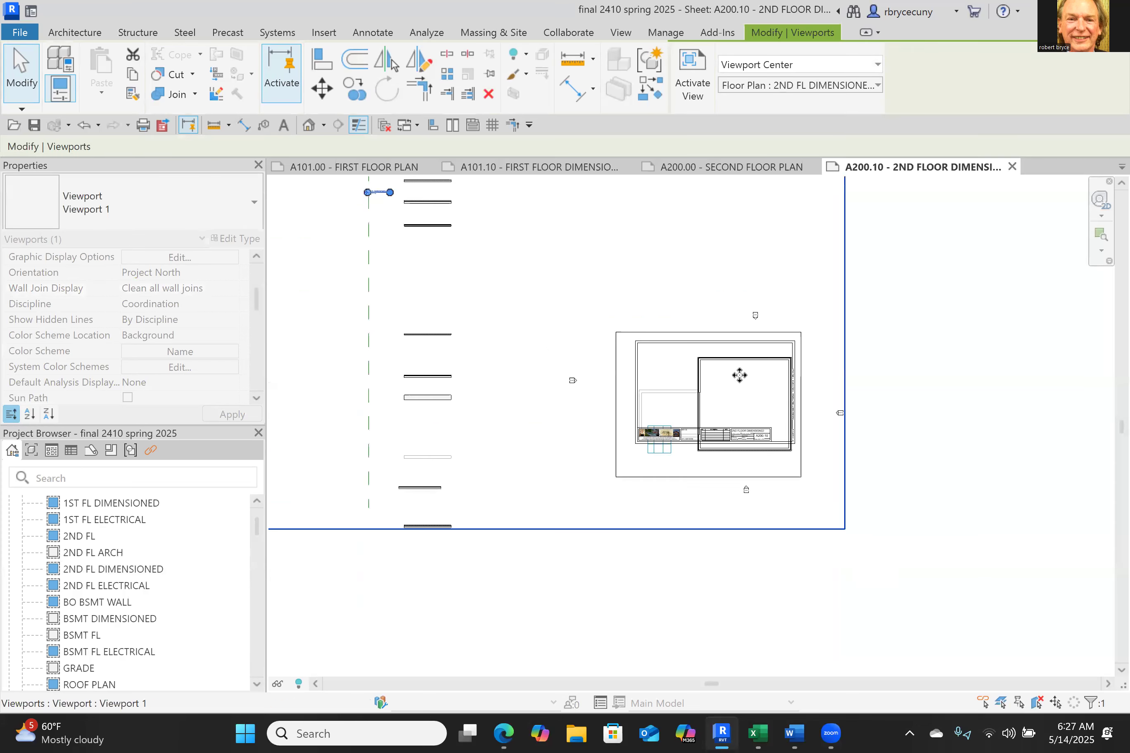
Step: Activate the 2ND FL DIMENSIONED view on the sheet, set its scale to 3/16" = 1'-0", and deactivate it
right_click(730, 386)
left_click(776, 311)
left_click(295, 683)
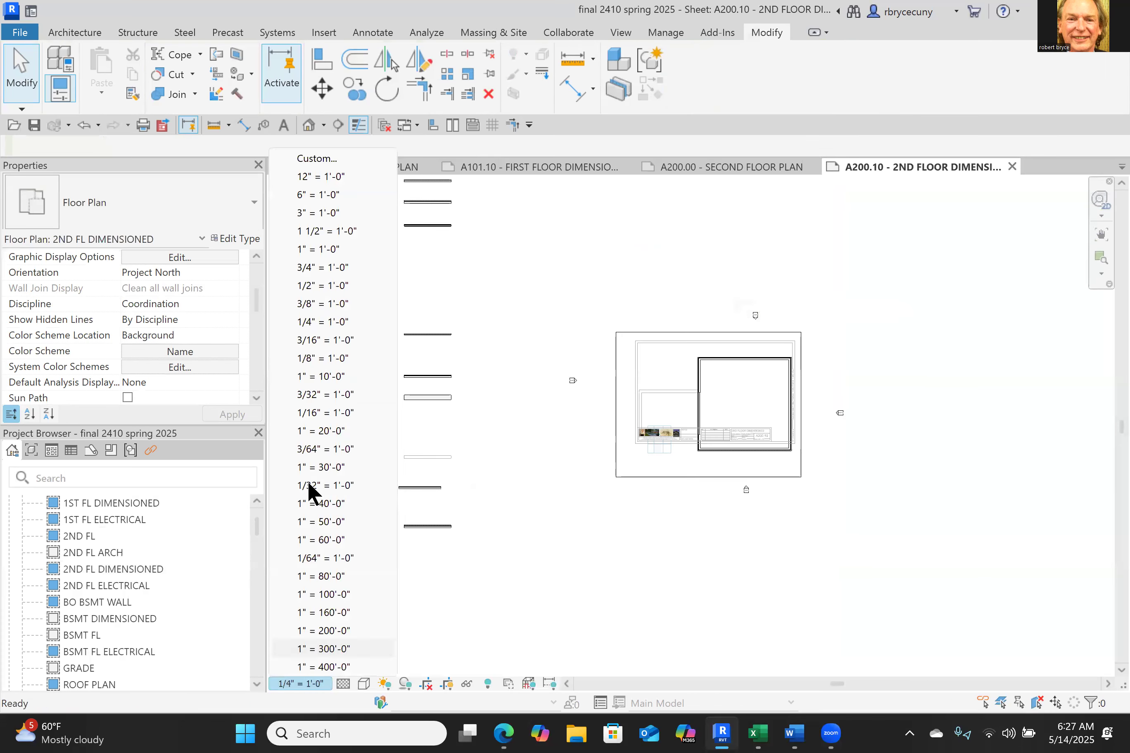
left_click(307, 340)
right_click(596, 528)
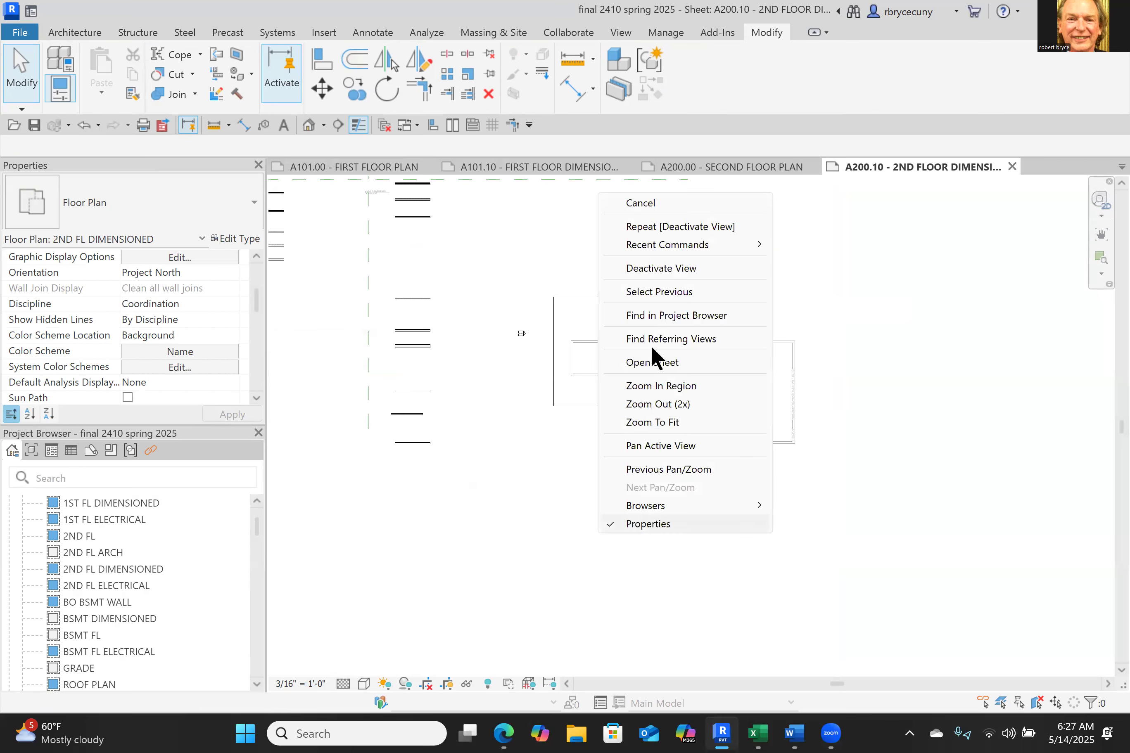
left_click(666, 267)
Step: Shift the 2ND FL DIMENSIONED viewport right and down until the house and garage plan sits inside the sheet border above the title block
left_click(583, 343)
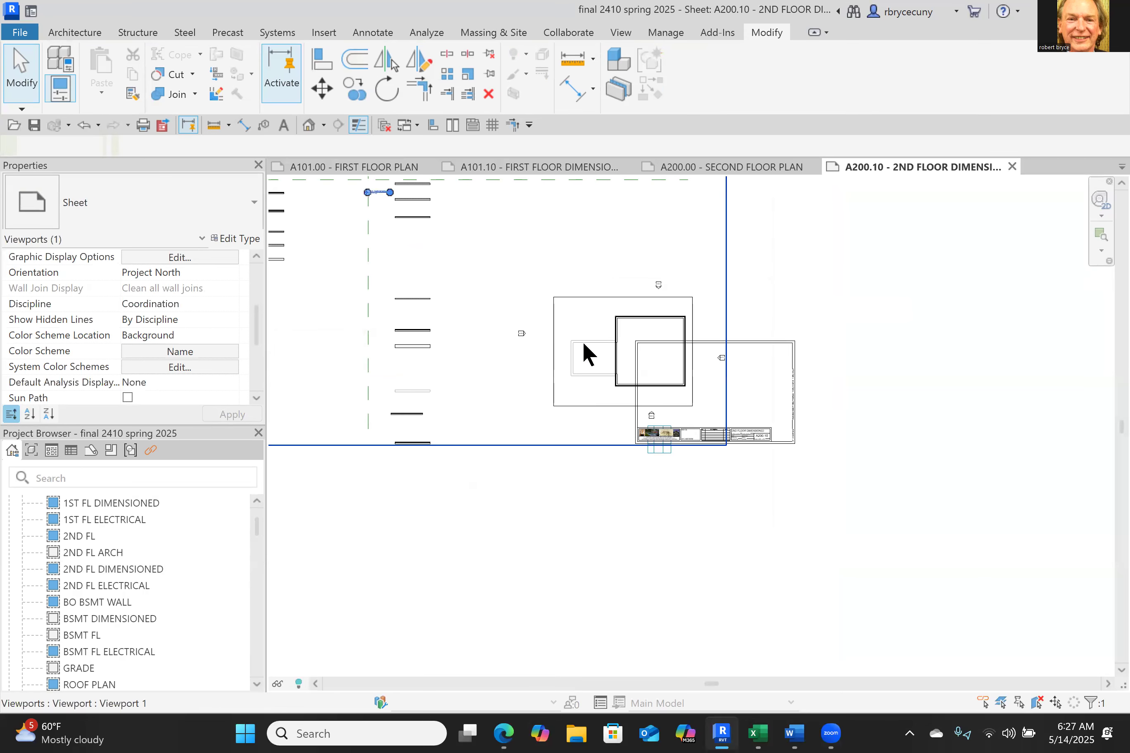
key("Right")
key("Right")
key("Right")
key("Right")
key("Right")
key("Right")
key("Right")
key("Right")
key("Right")
key("Right")
key("Right")
key("Right")
key("Right")
key("Right")
key("Right")
key("Right")
key("Right")
key("Right")
key("Right")
key("Right")
key("Right")
key("Right")
key("Right")
key("Right")
key("Right")
key("Right")
key("Right")
key("Right")
key("Right")
key("Right")
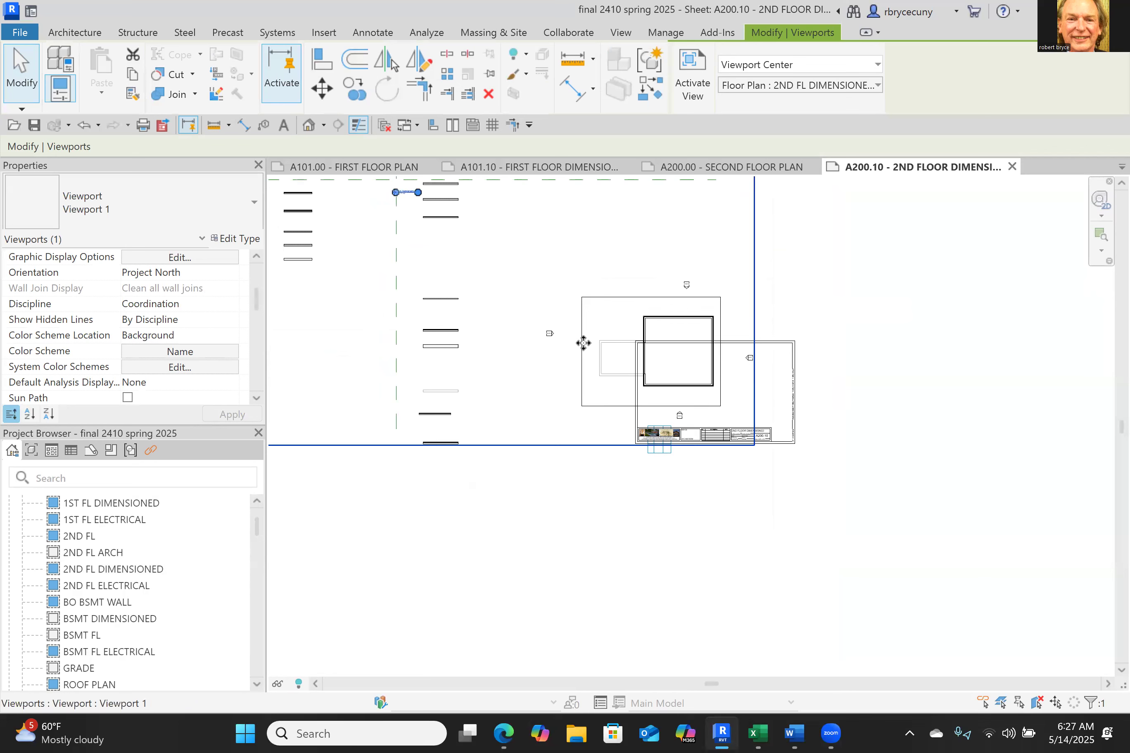
key("Right")
key("Right")
key("Right")
key("Right")
key("Right")
key("Right")
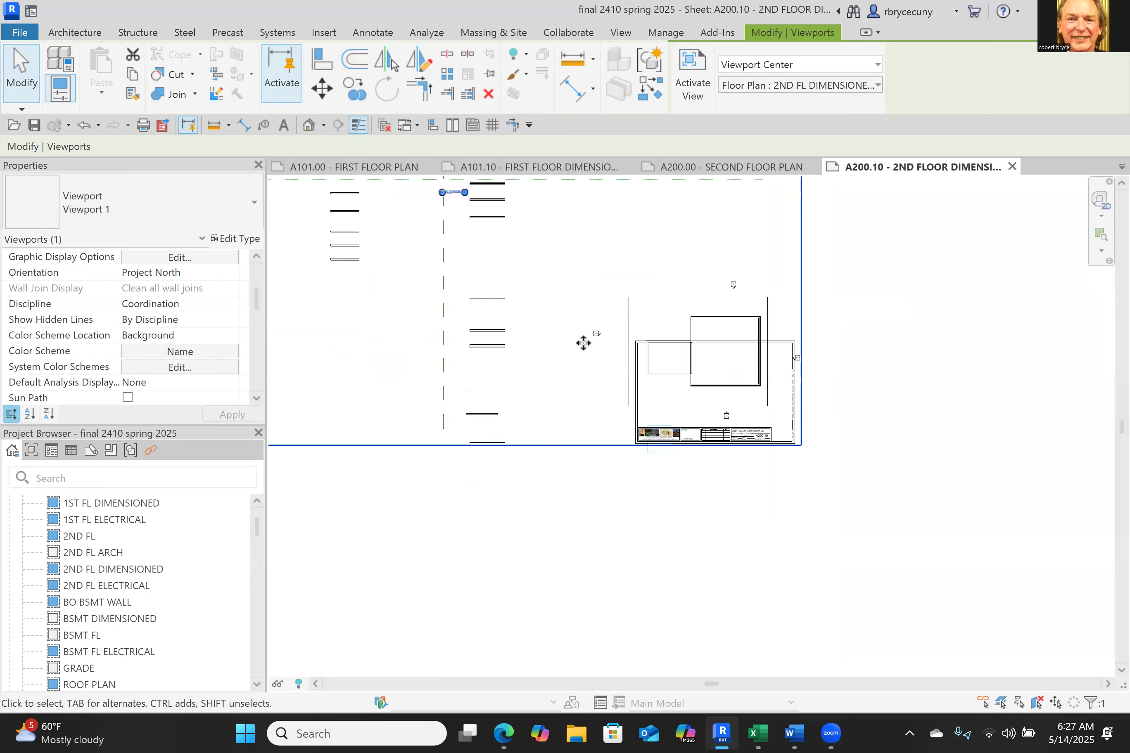
key("Down")
key("Down")
key("Down")
key("Down")
key("Down")
key("Down")
key("Down")
key("Down")
key("Down")
key("Down")
key("Down")
key("Down")
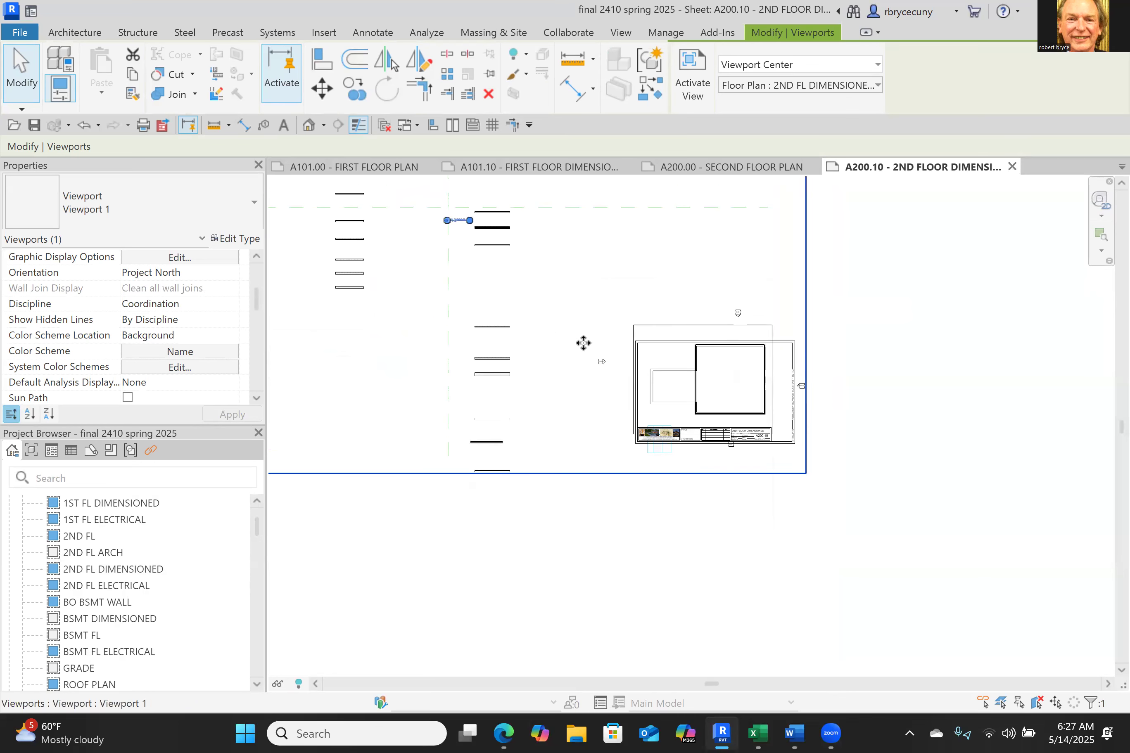
key("Down")
key("Down")
left_click(762, 567)
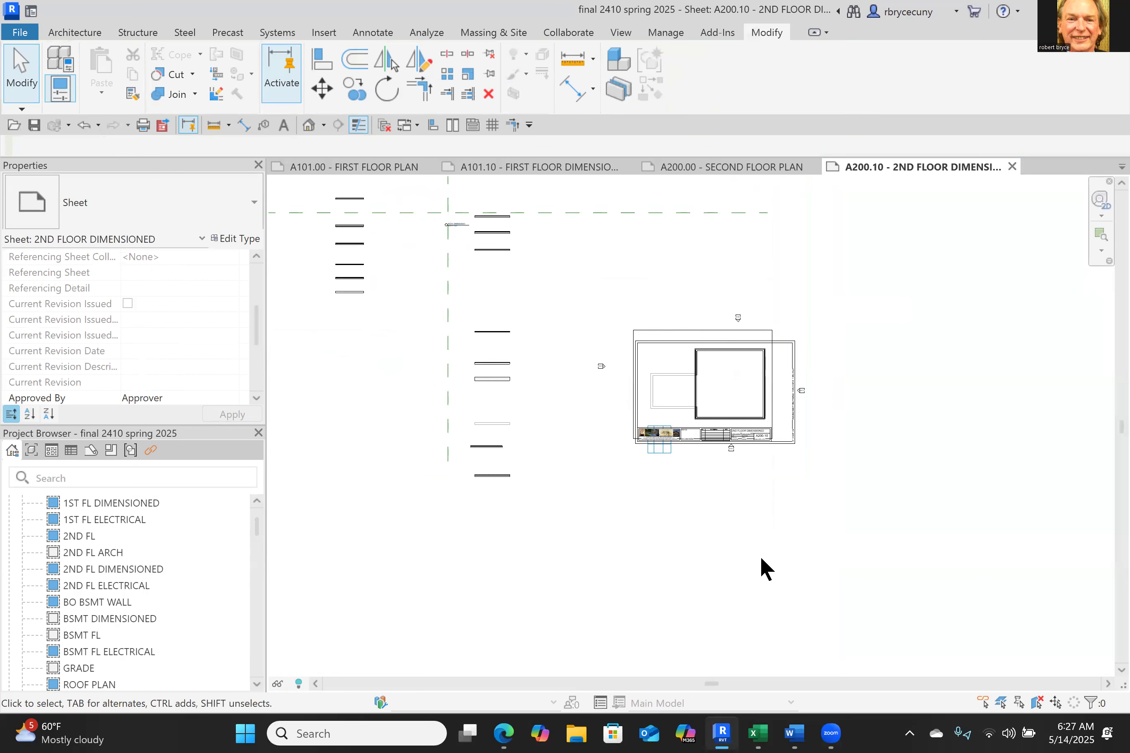
Step: Move the 2ND FL DIMENSIONED view title onto the sheet, below the garage and just above the title block
left_click(452, 225)
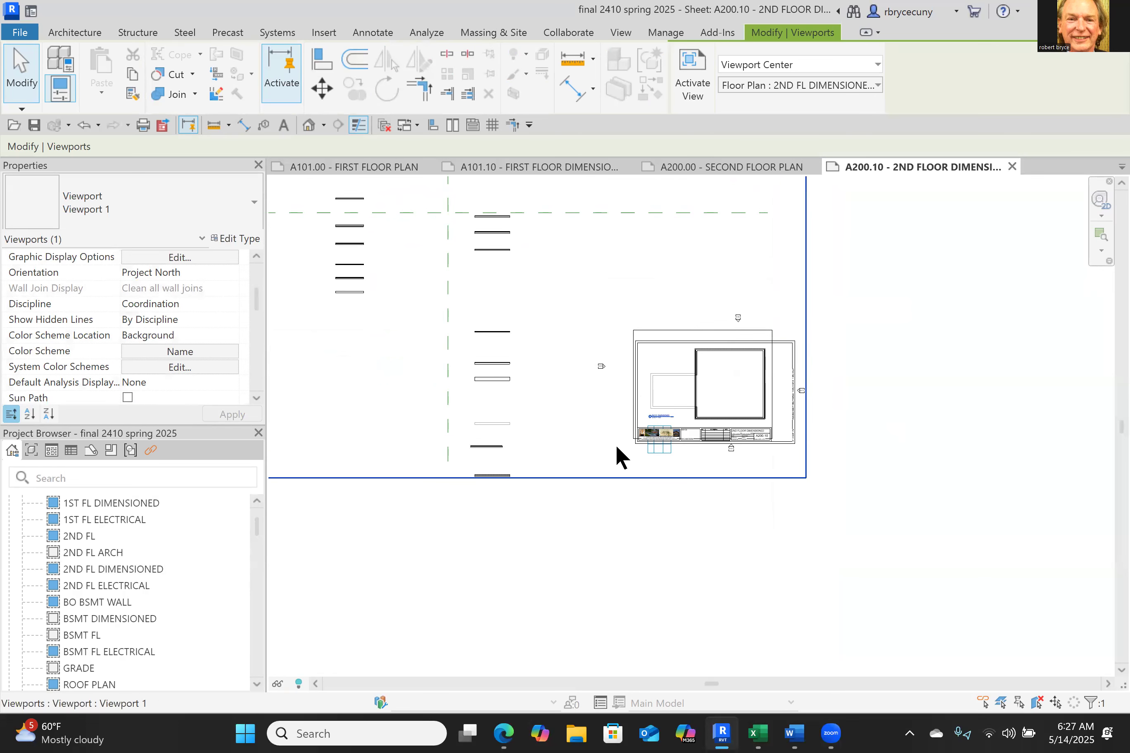
scroll(660, 409, "up", 4)
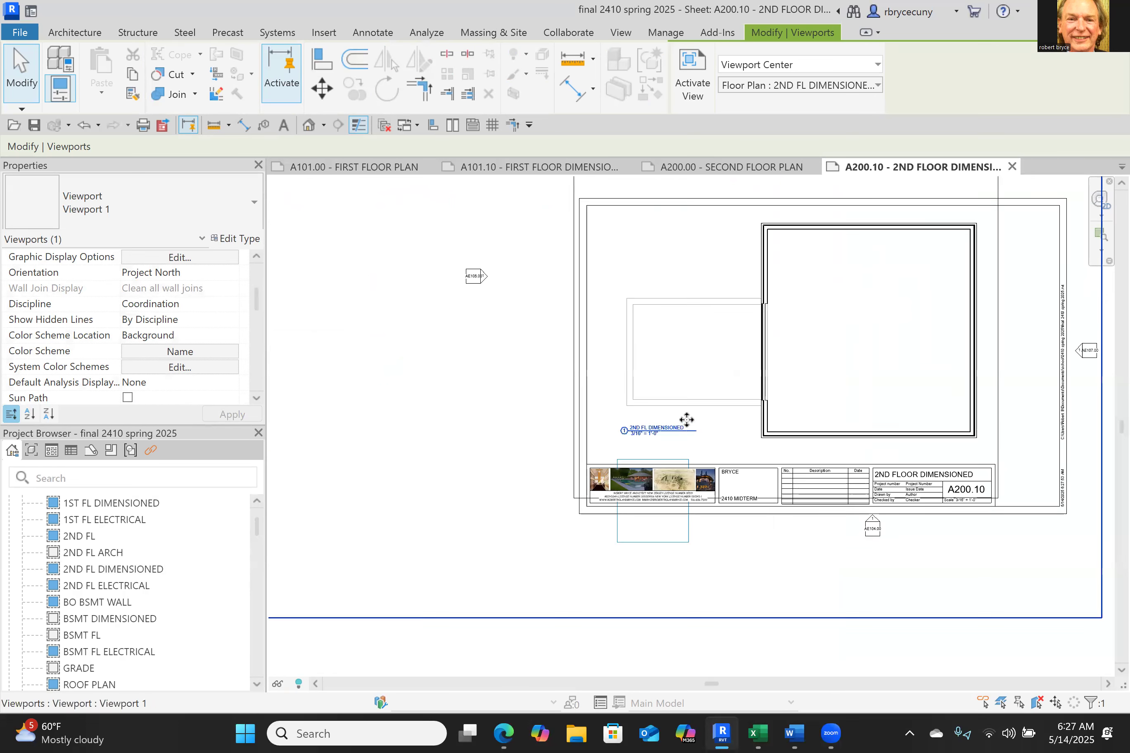
left_click_drag(686, 447, 671, 475)
scroll(624, 566, "down", 1)
scroll(623, 563, "down", 5)
scroll(677, 532, "up", 1)
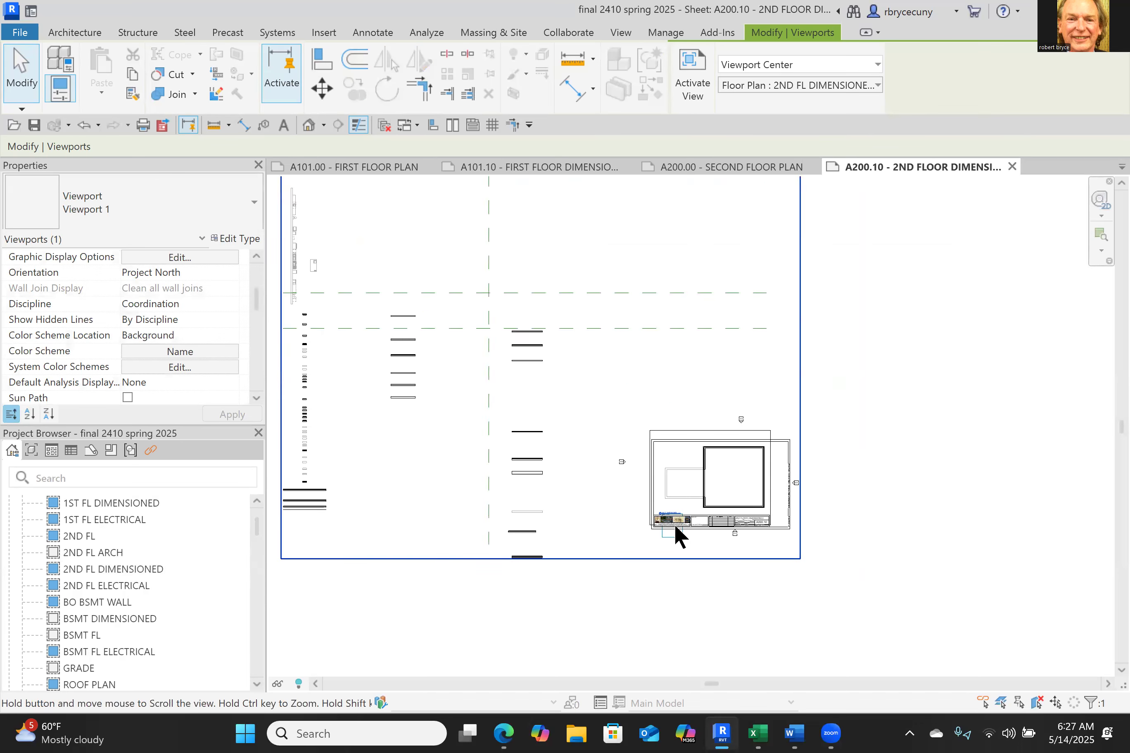
scroll(729, 532, "down", 1)
middle_click_drag(700, 598, 699, 566)
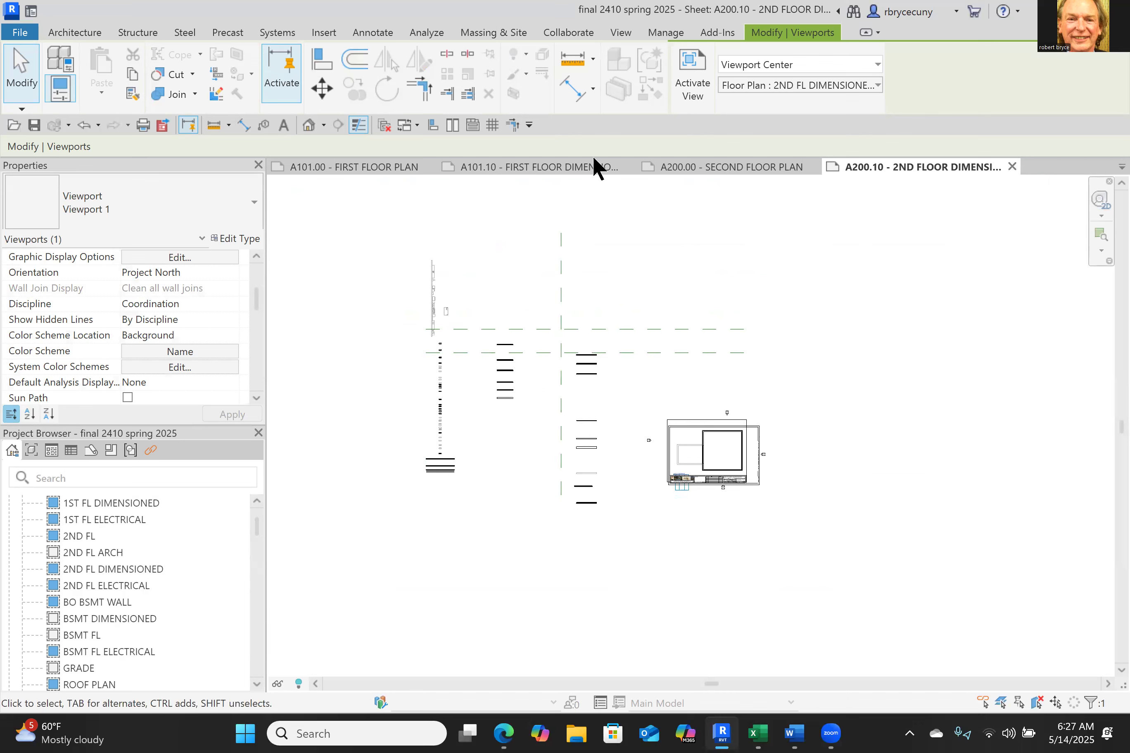
Step: Activate the 2ND FL DIMENSIONED view on the sheet and turn on its cropping
left_click(653, 344)
right_click(676, 343)
left_click(711, 312)
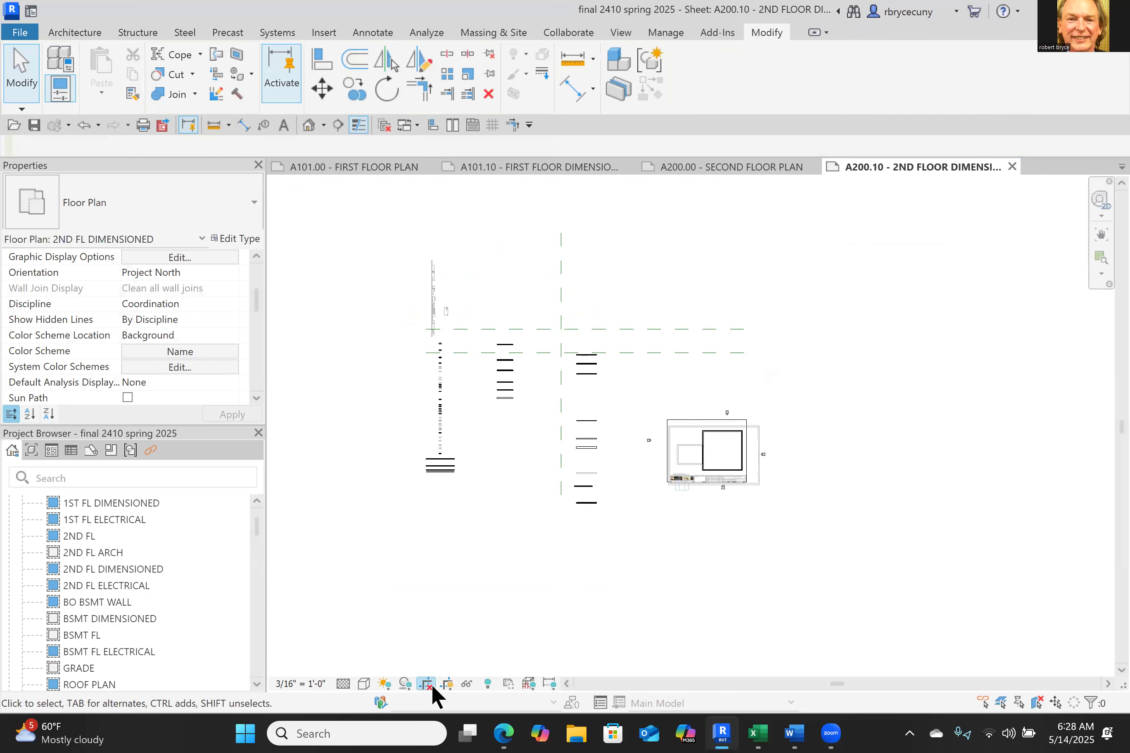
left_click(426, 683)
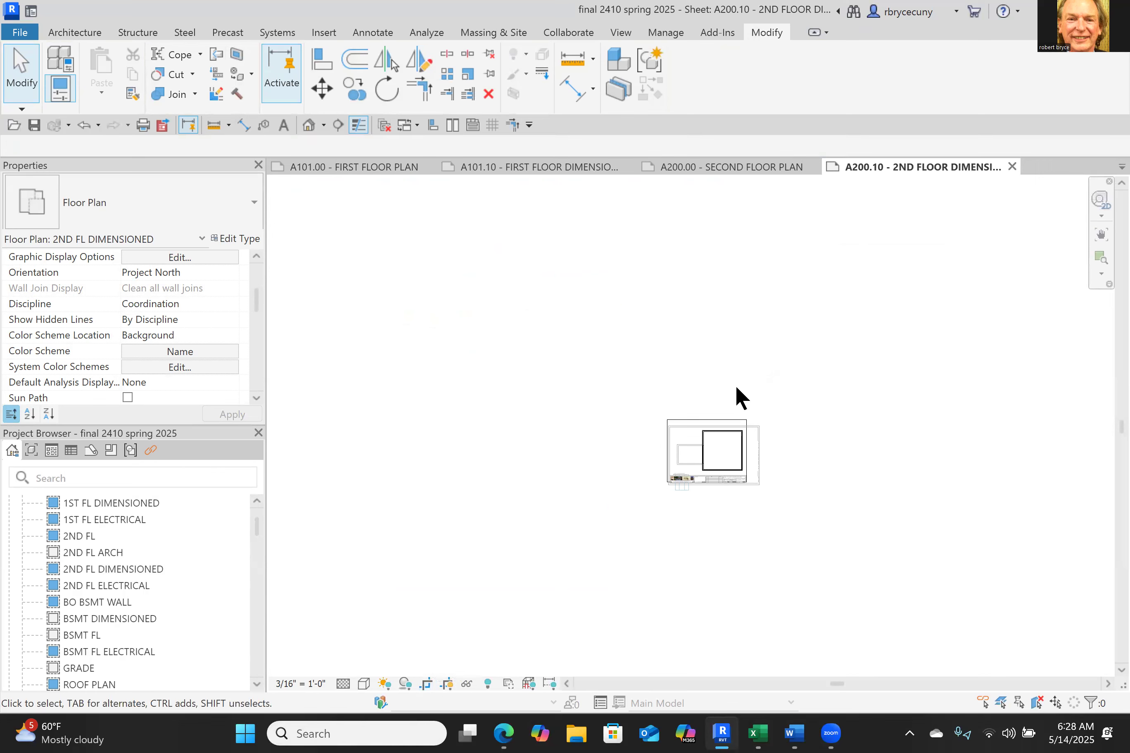
Step: Fit the right, upper and lower edges of the 2ND FL DIMENSIONED crop region around the plan within the sheet border, and hide the crop region
scroll(807, 438, "up", 4)
left_click(665, 483)
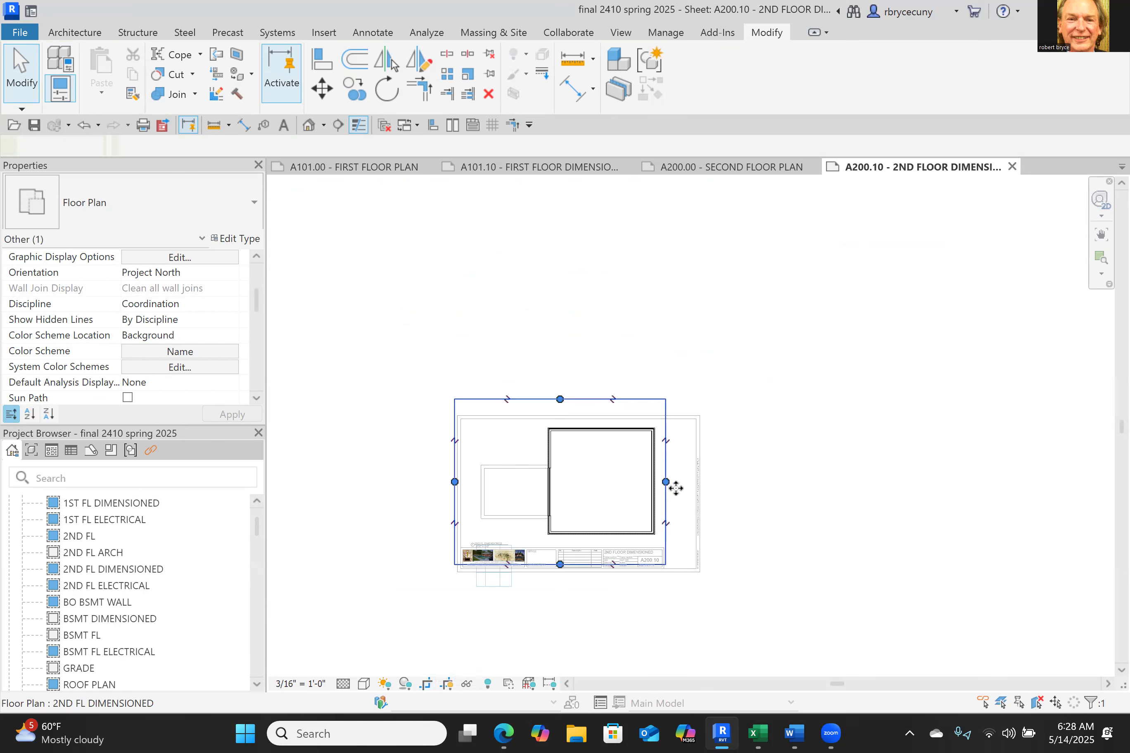
left_click_drag(665, 482, 697, 482)
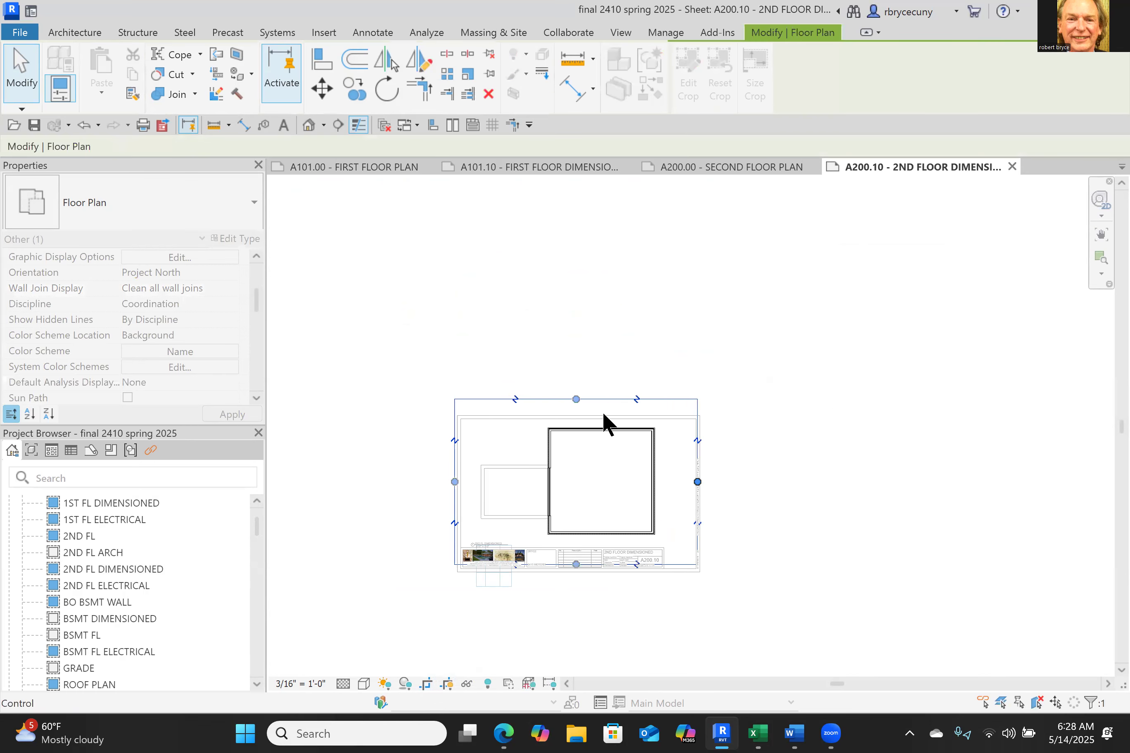
left_click_drag(576, 399, 579, 417)
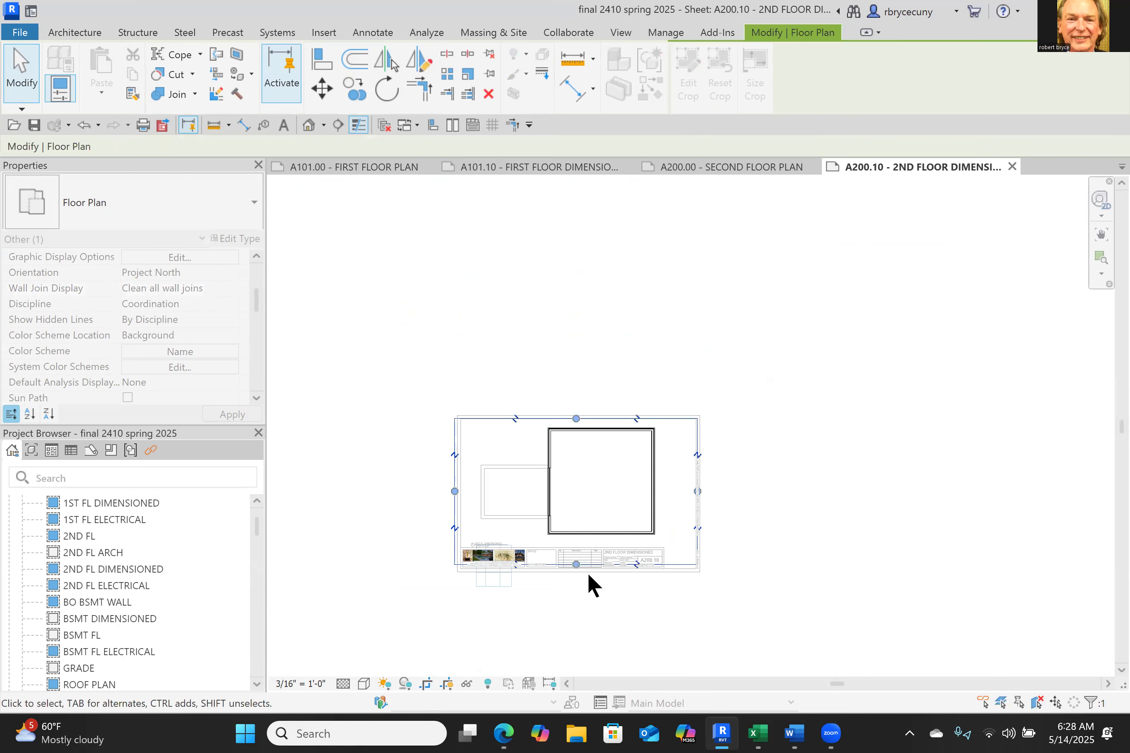
left_click_drag(578, 562, 576, 555)
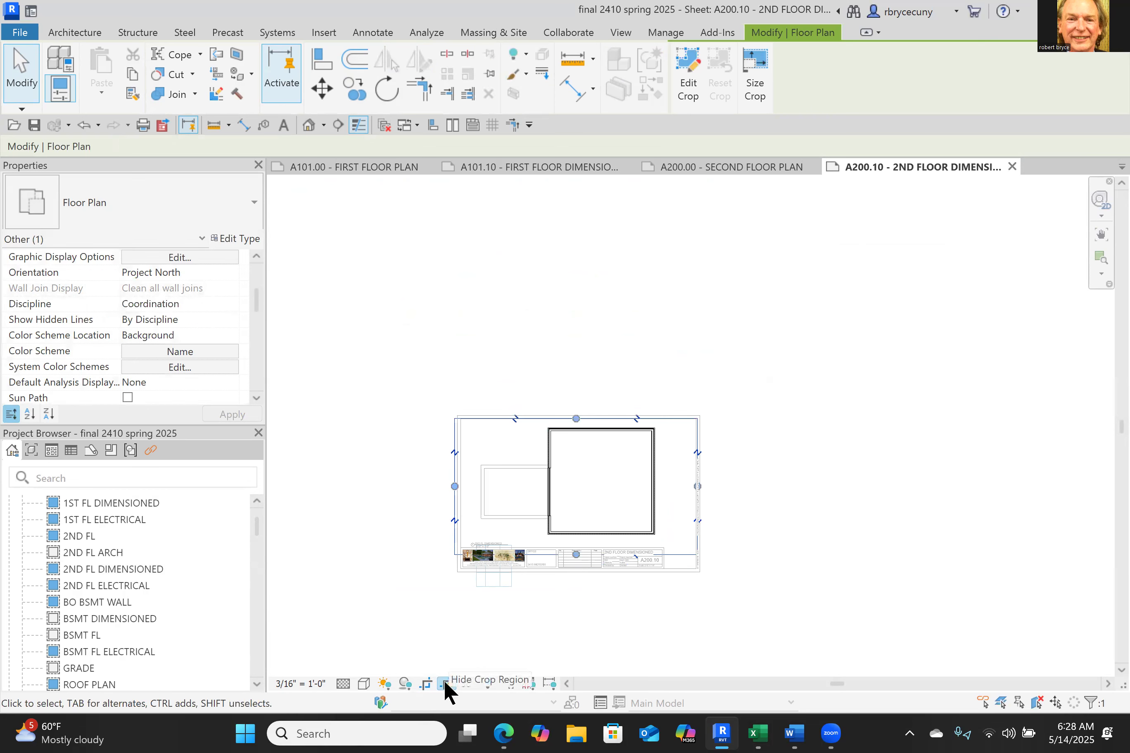
left_click(443, 682)
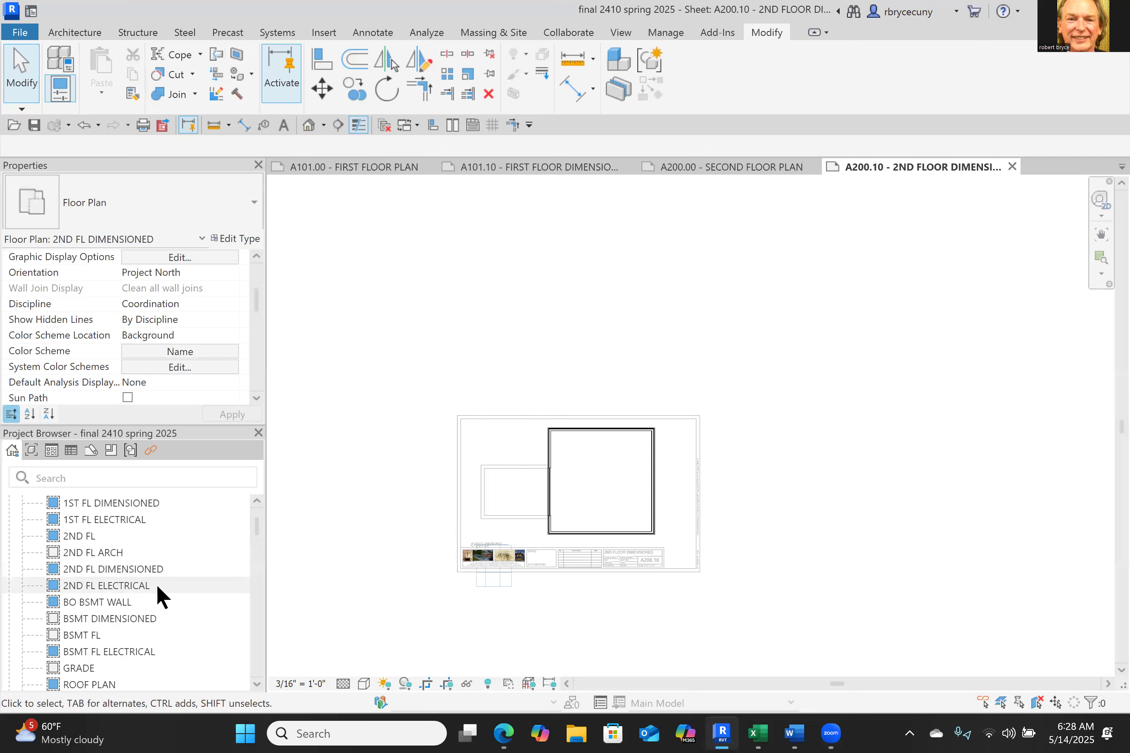
Step: Open the ROOF PLAN floor plan view, examine the hip roof, and review the view range settings
scroll(114, 677, "down", 2)
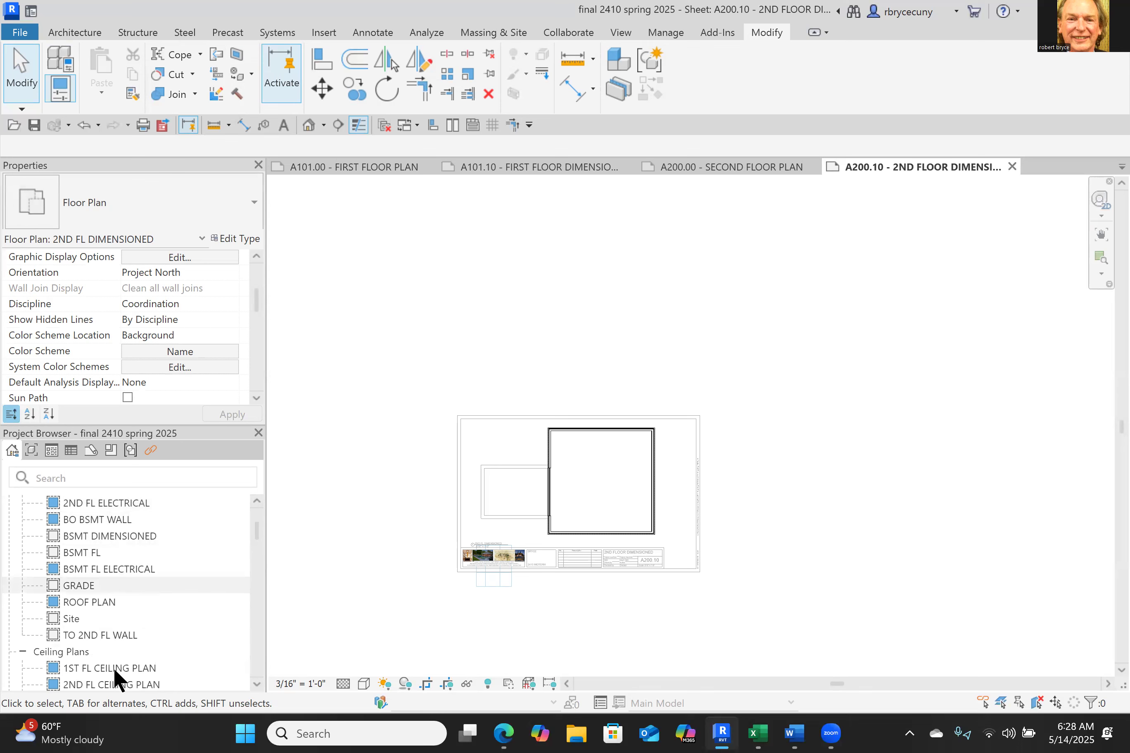
double_click(103, 602)
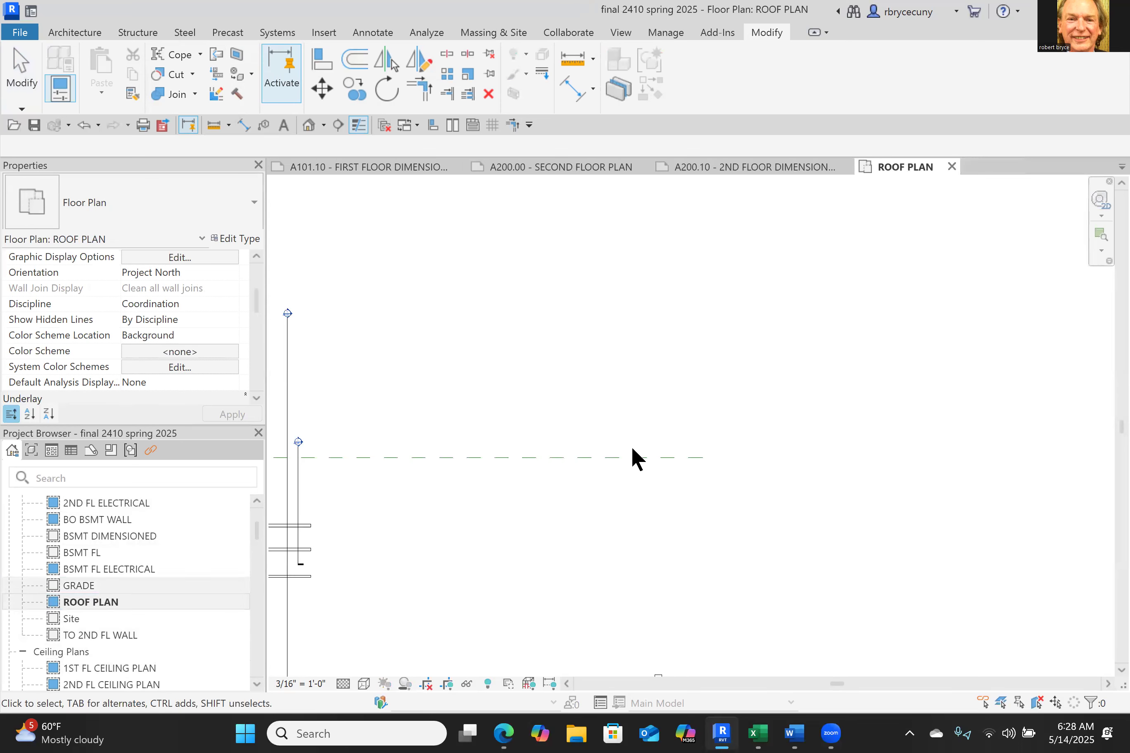
scroll(630, 448, "down", 3)
scroll(632, 564, "up", 4)
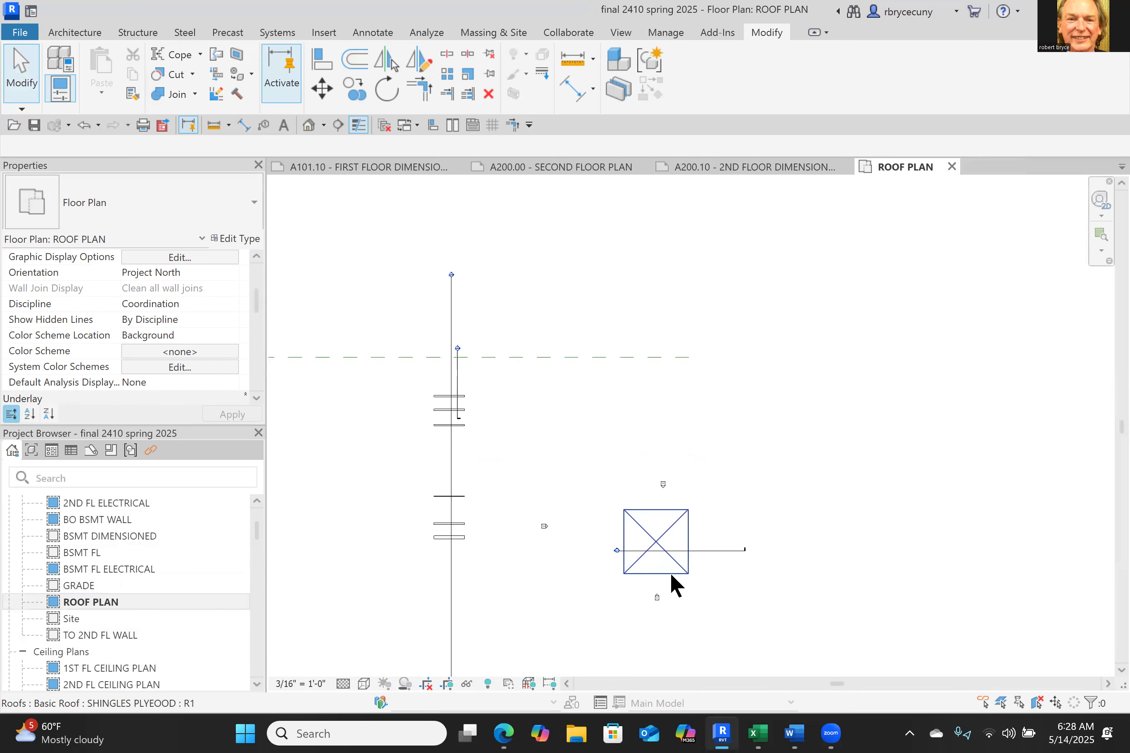
middle_click_drag(682, 554, 676, 517)
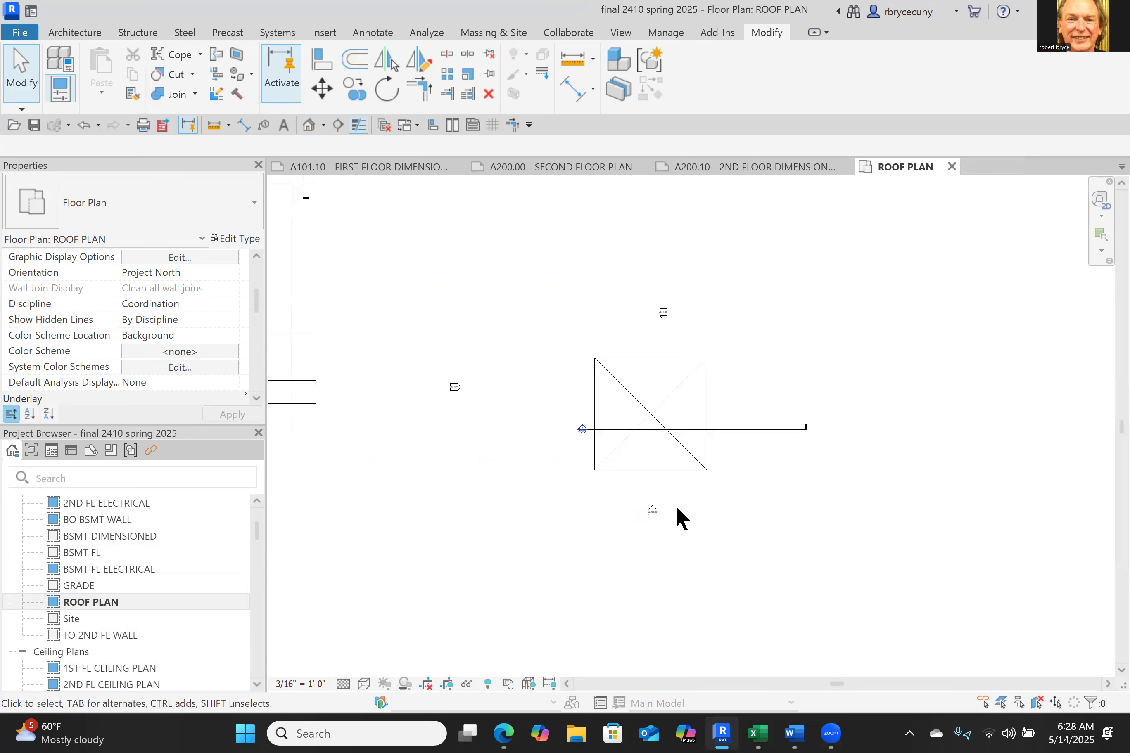
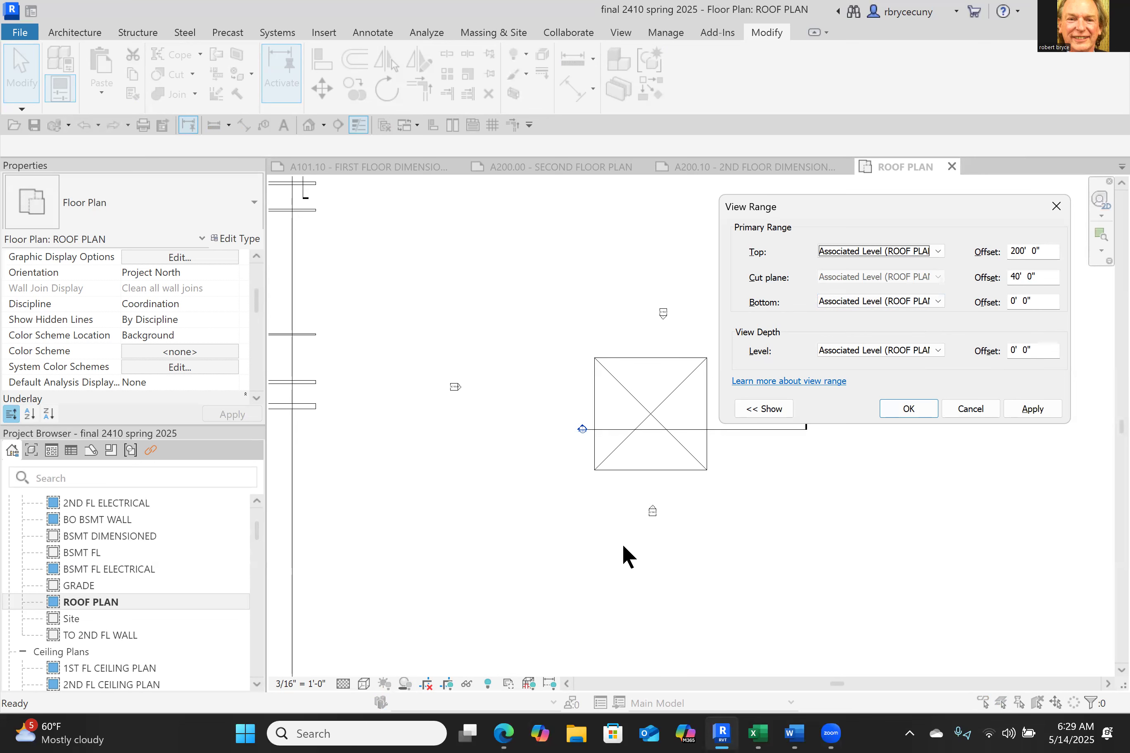
left_click(907, 408)
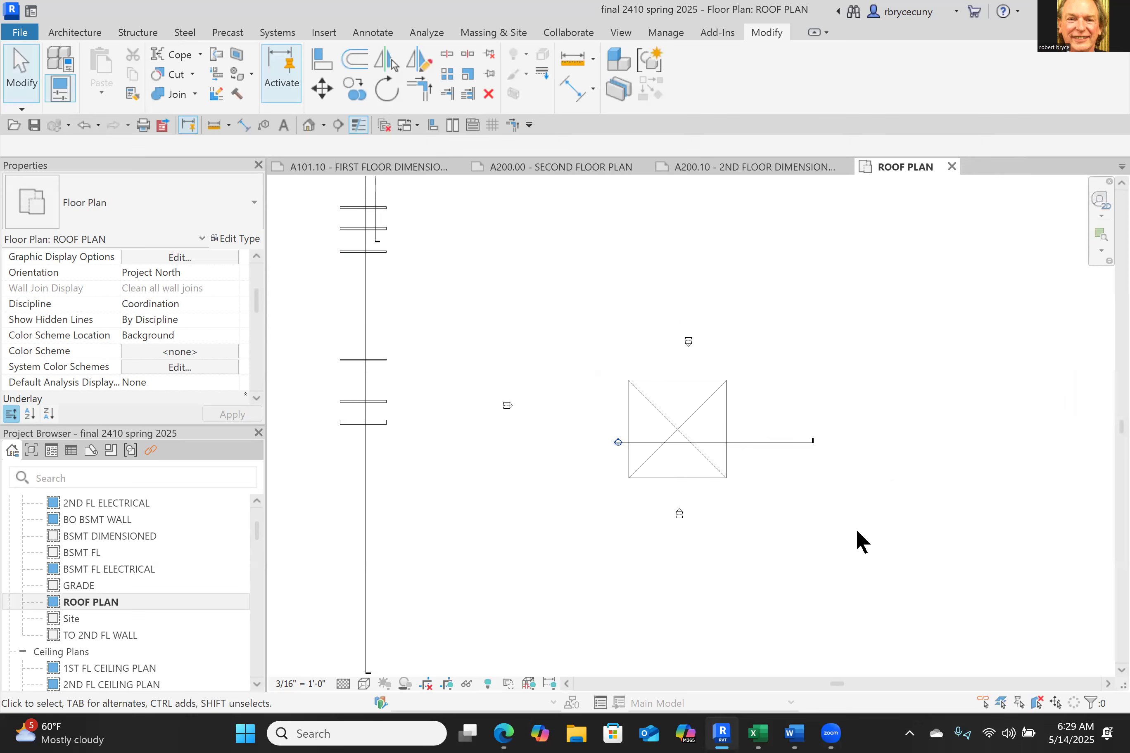
middle_click_drag(787, 537, 777, 485)
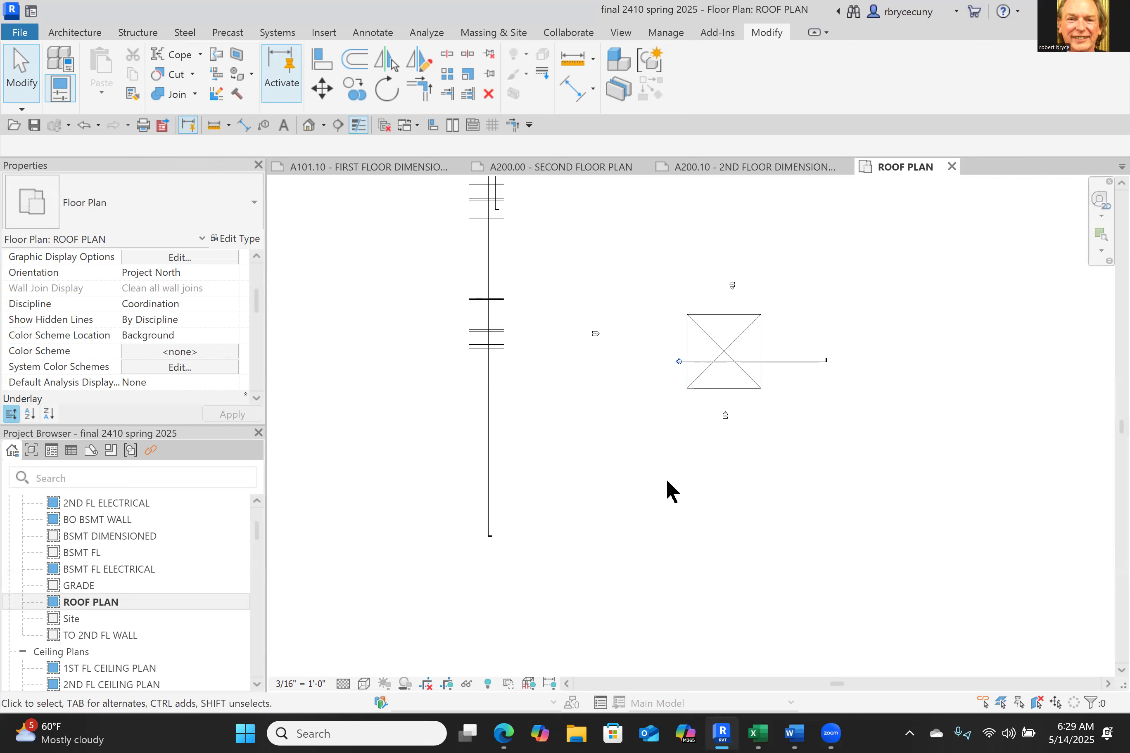
Step: Open the AR300.00 - ROOF PLAN sheet
scroll(110, 600, "down", 3)
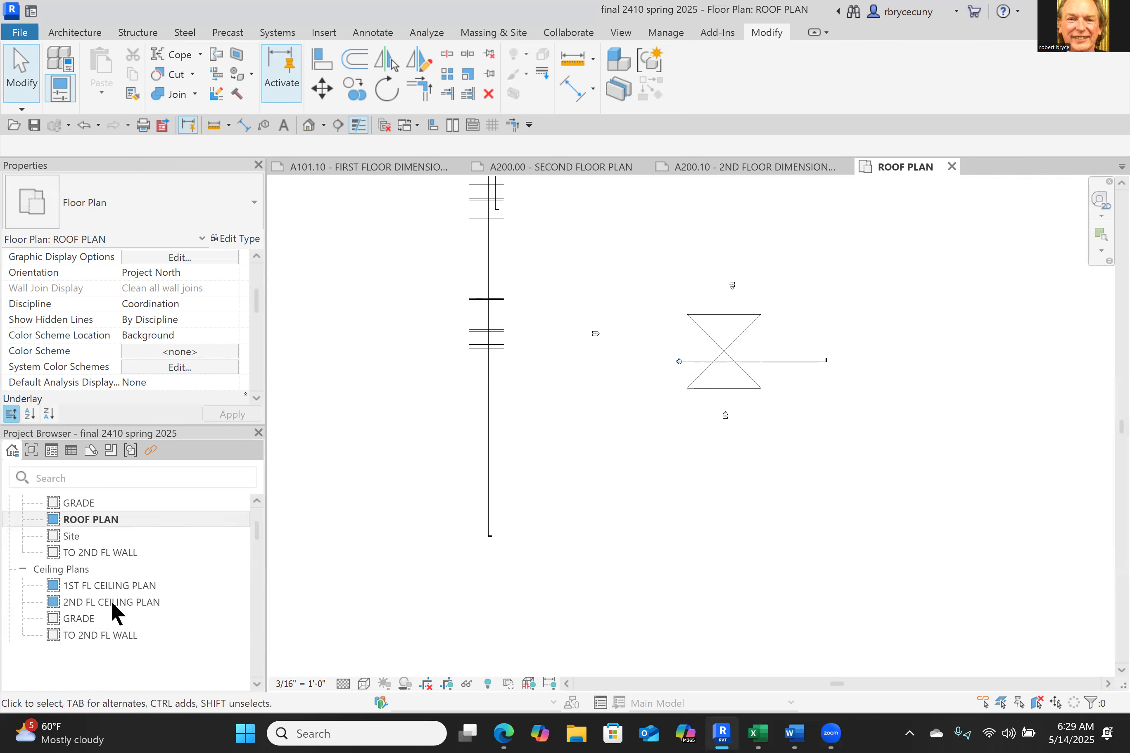
scroll(110, 599, "down", 8)
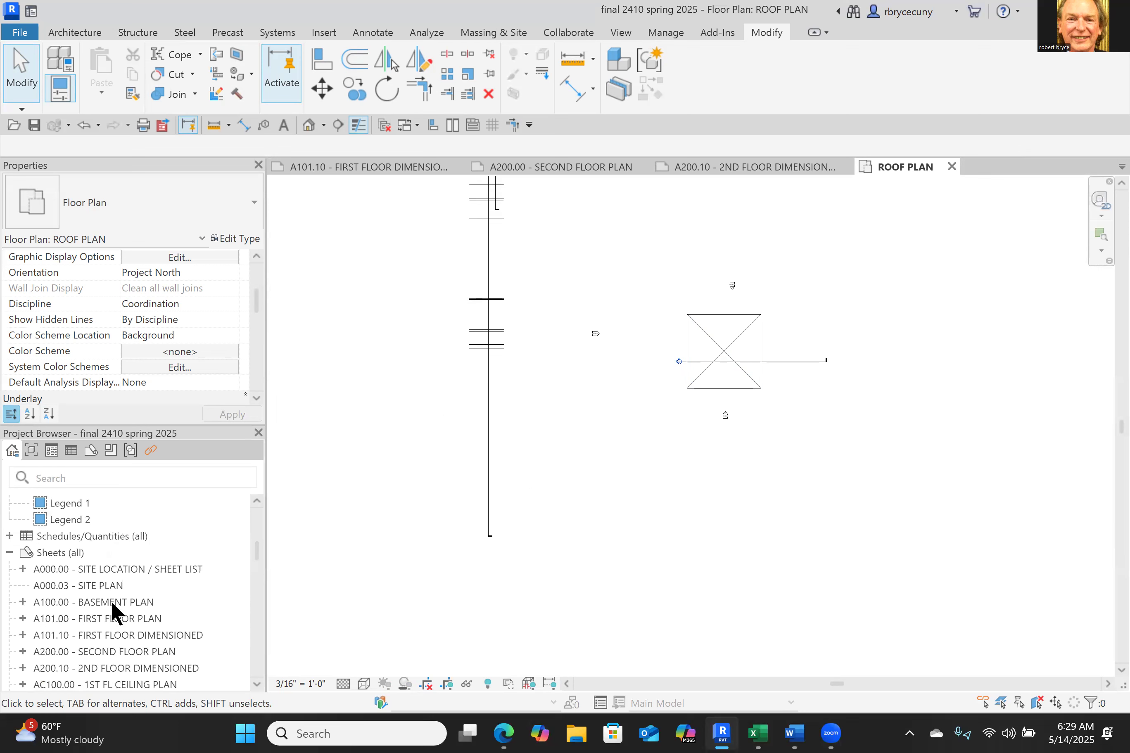
scroll(112, 603, "down", 2)
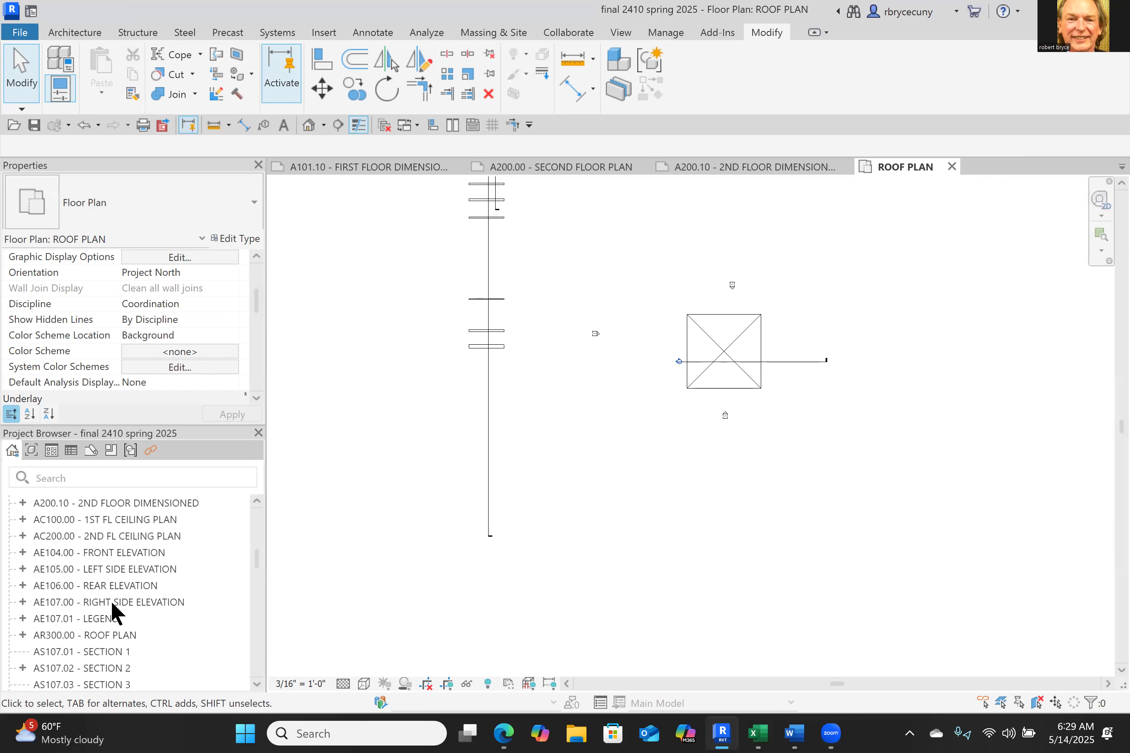
double_click(98, 629)
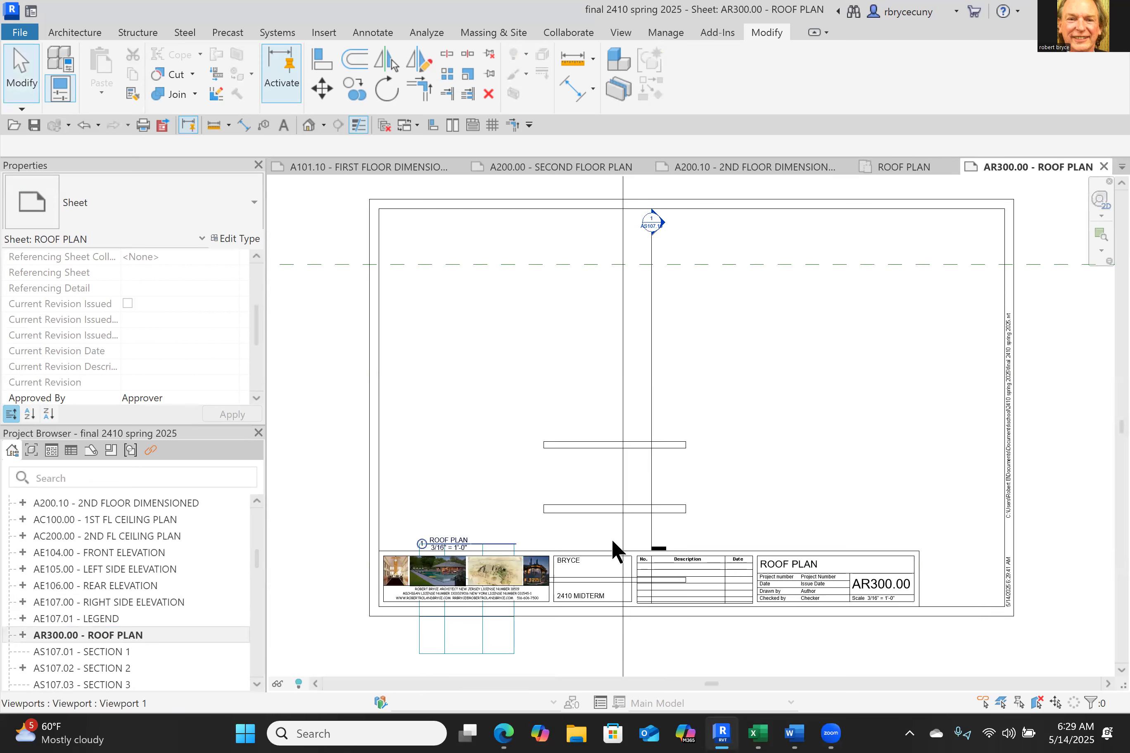
Step: Move the ROOF PLAN viewport so the house roof lies inside the AR300.00 sheet border above the title block
scroll(612, 544, "down", 8)
left_click_drag(744, 486, 650, 398)
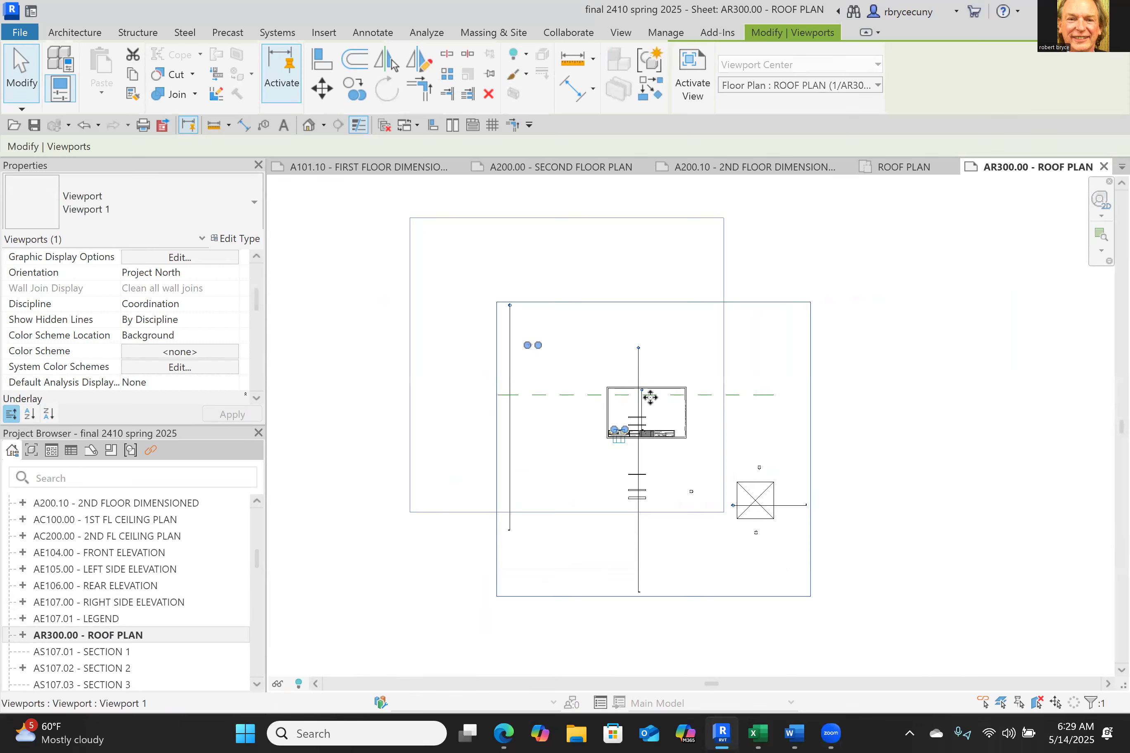
scroll(651, 398, "up", 4)
key("Up")
key("Up")
key("Up")
key("Left")
key("Left")
key("Left")
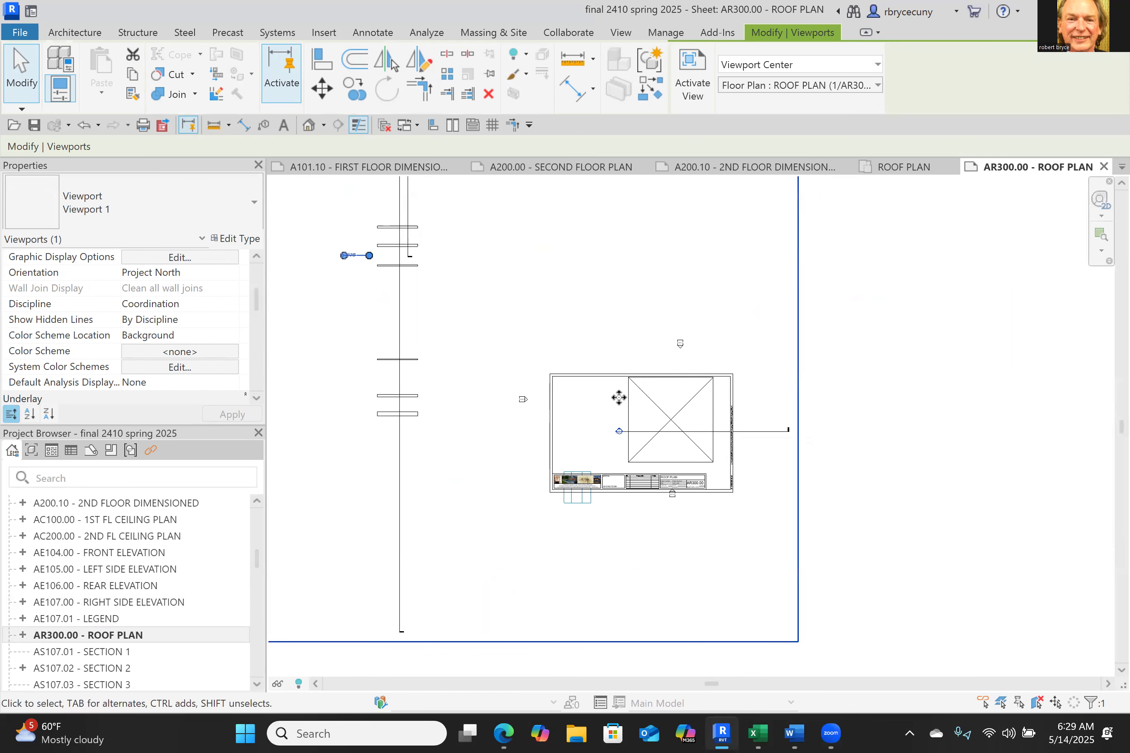
key("Left")
key("Left")
key("Down")
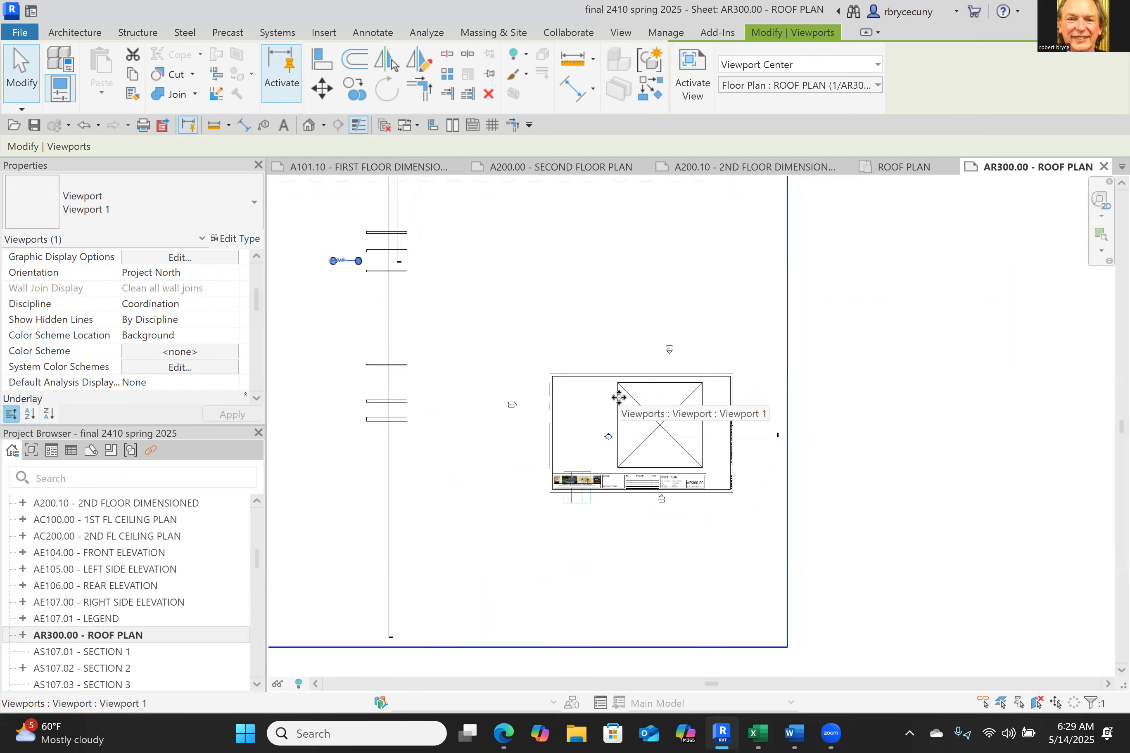
Step: Activate the ROOF PLAN view on the sheet and set its scale to 3/16" = 1'-0"
right_click(593, 423)
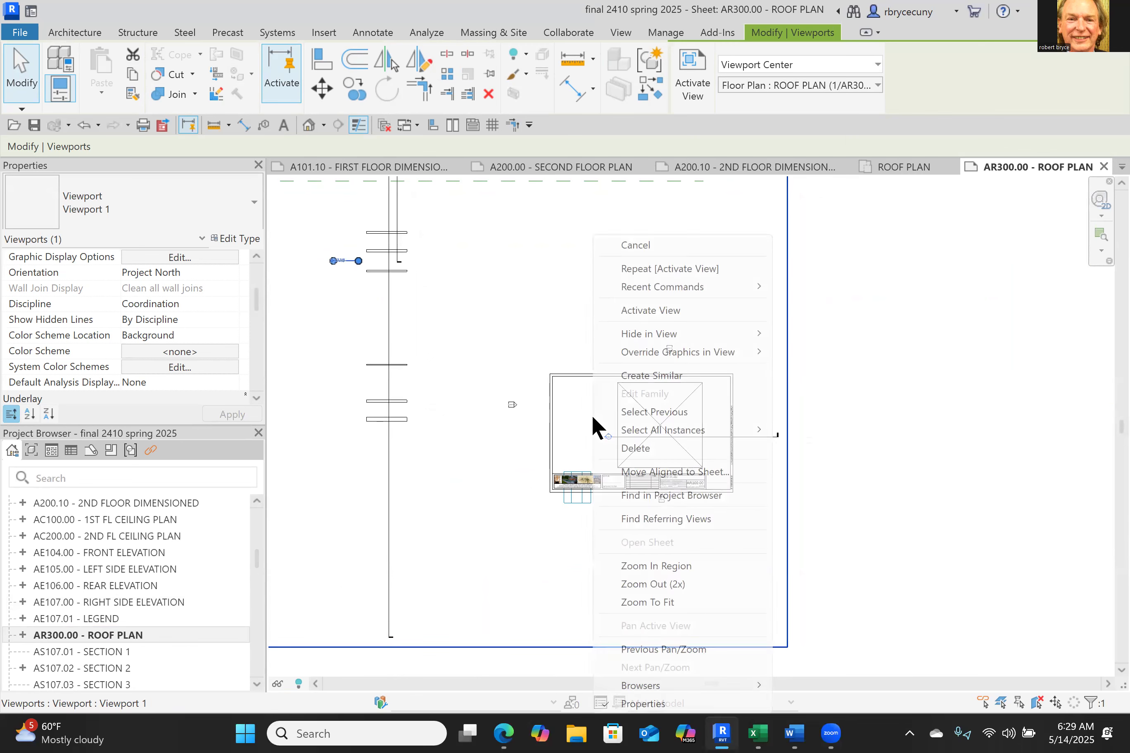
left_click(642, 311)
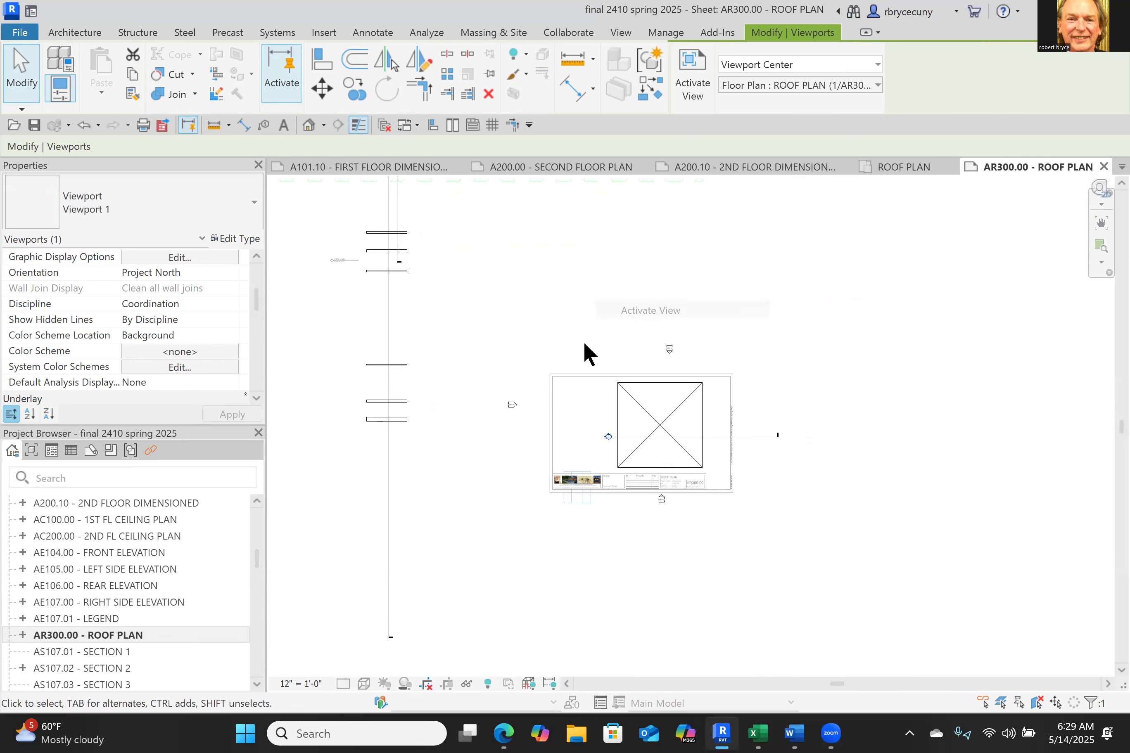
left_click(283, 684)
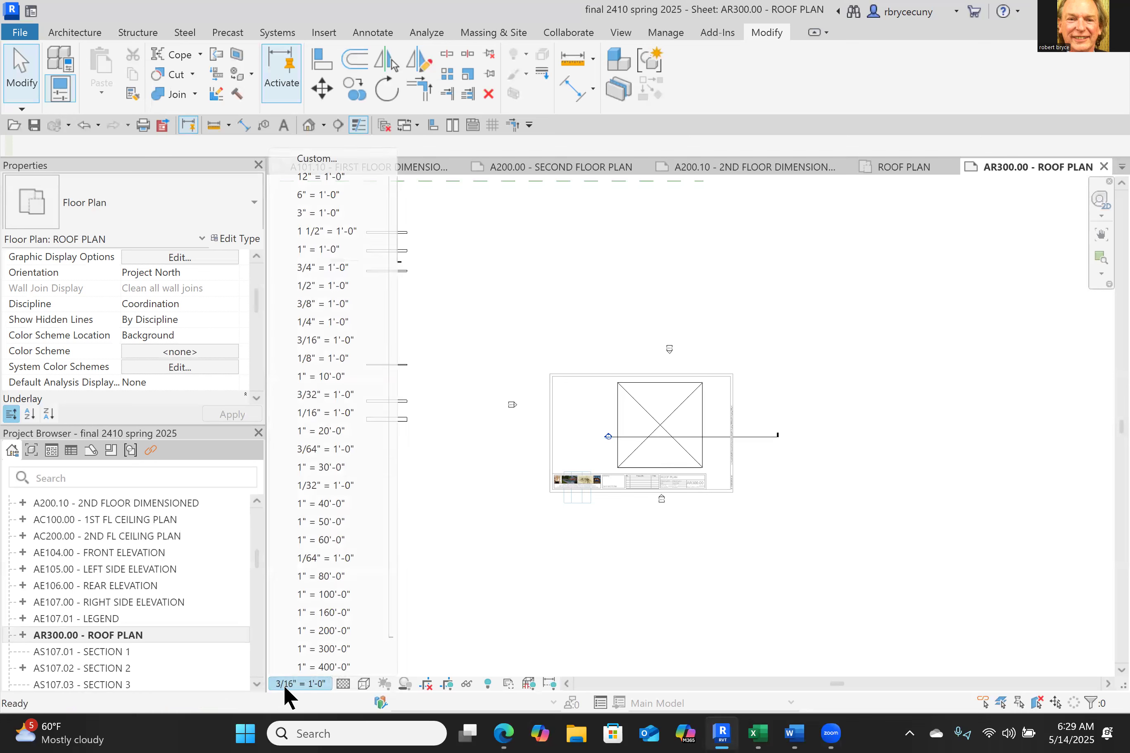
left_click(310, 340)
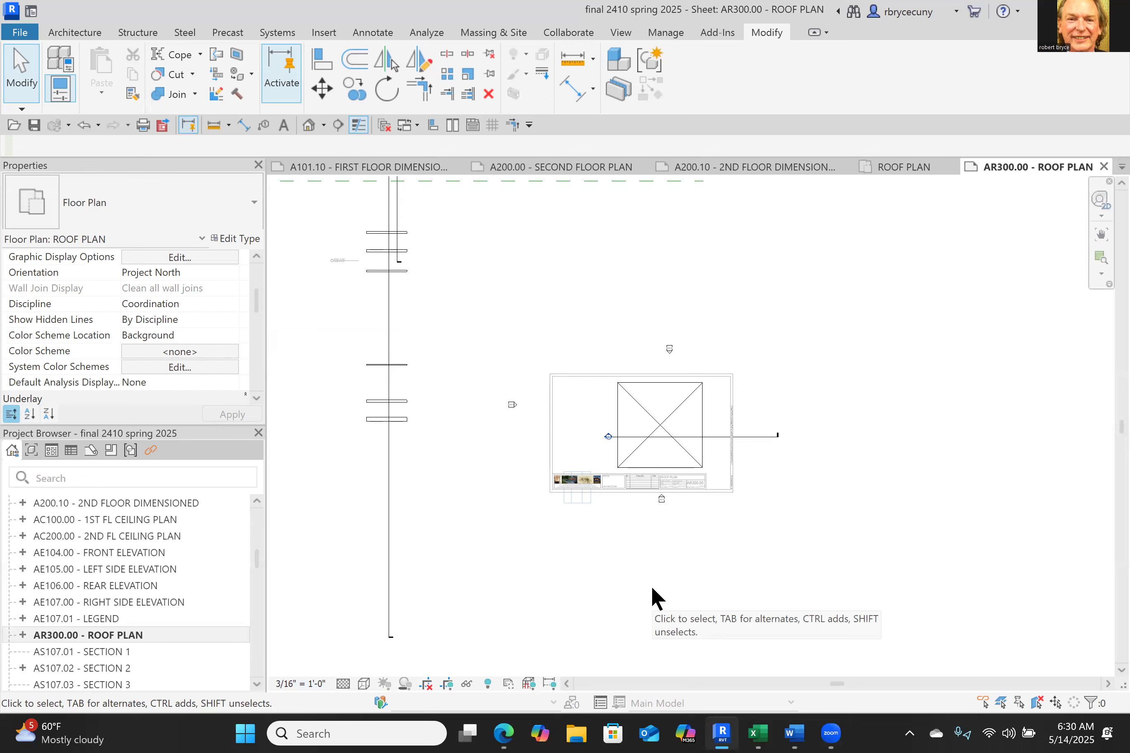
Step: Show the ROOF PLAN crop region and pull in its left, right, lower and upper edges close around the sheet
scroll(650, 585, "down", 5)
middle_click_drag(650, 585, 670, 552)
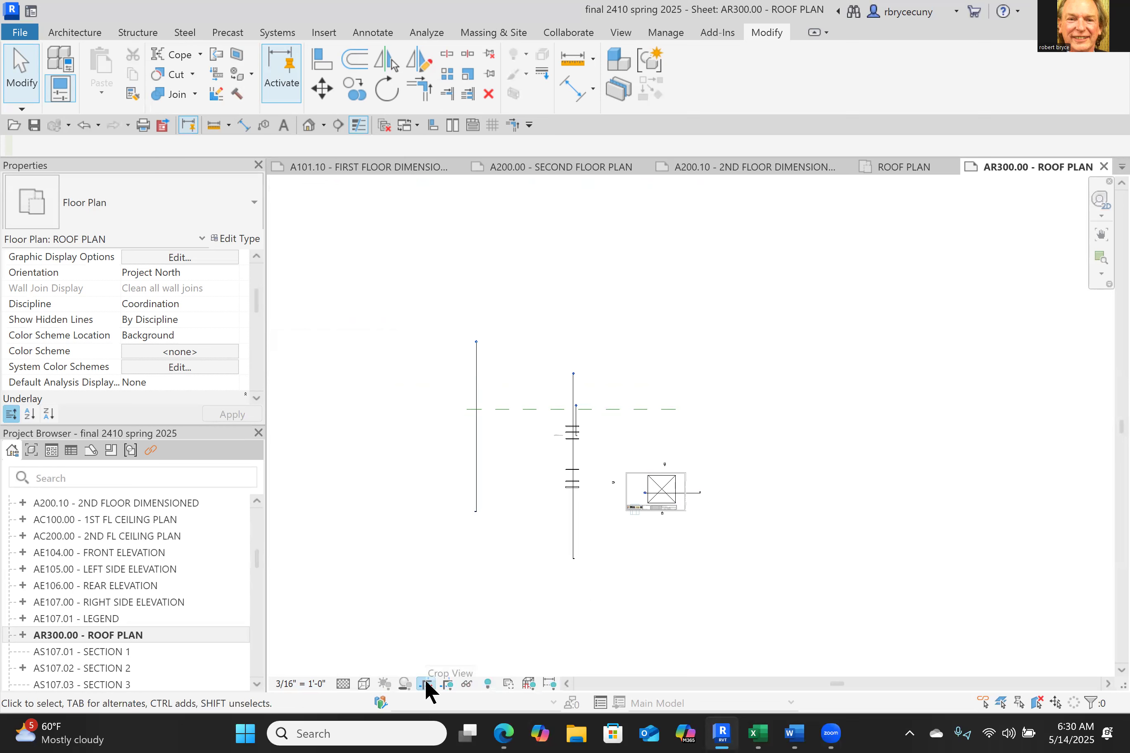
left_click(446, 683)
scroll(519, 536, "down", 2)
left_click(526, 559)
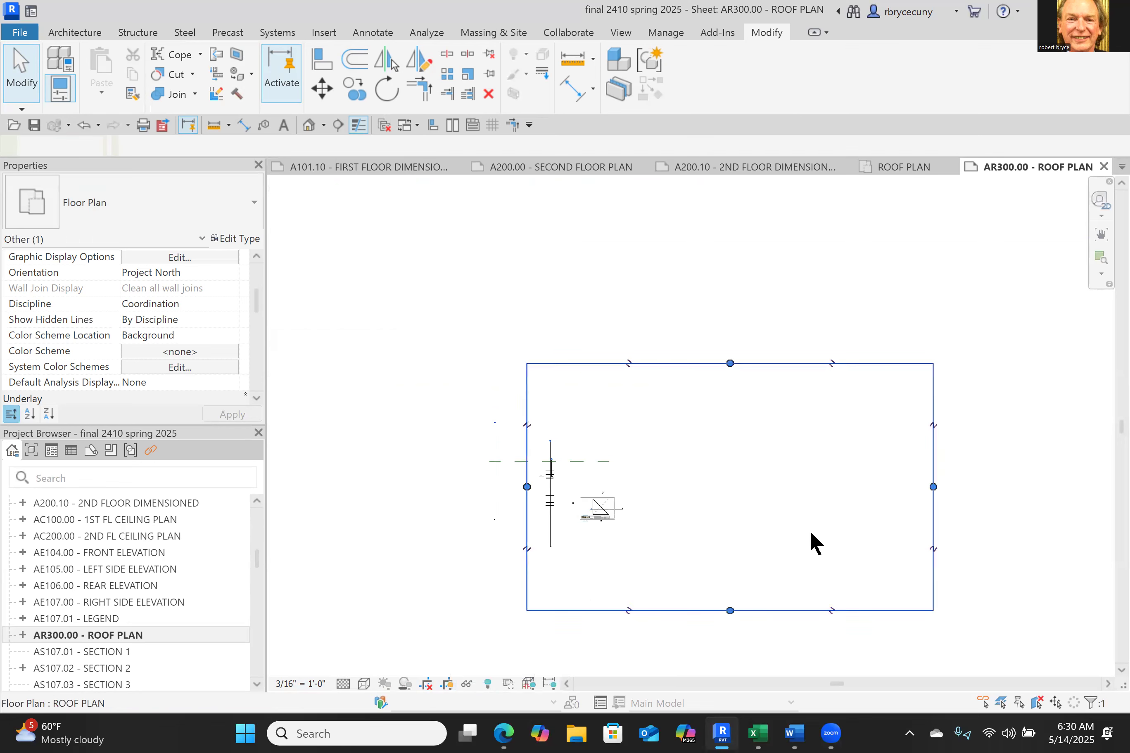
left_click_drag(874, 482, 579, 491)
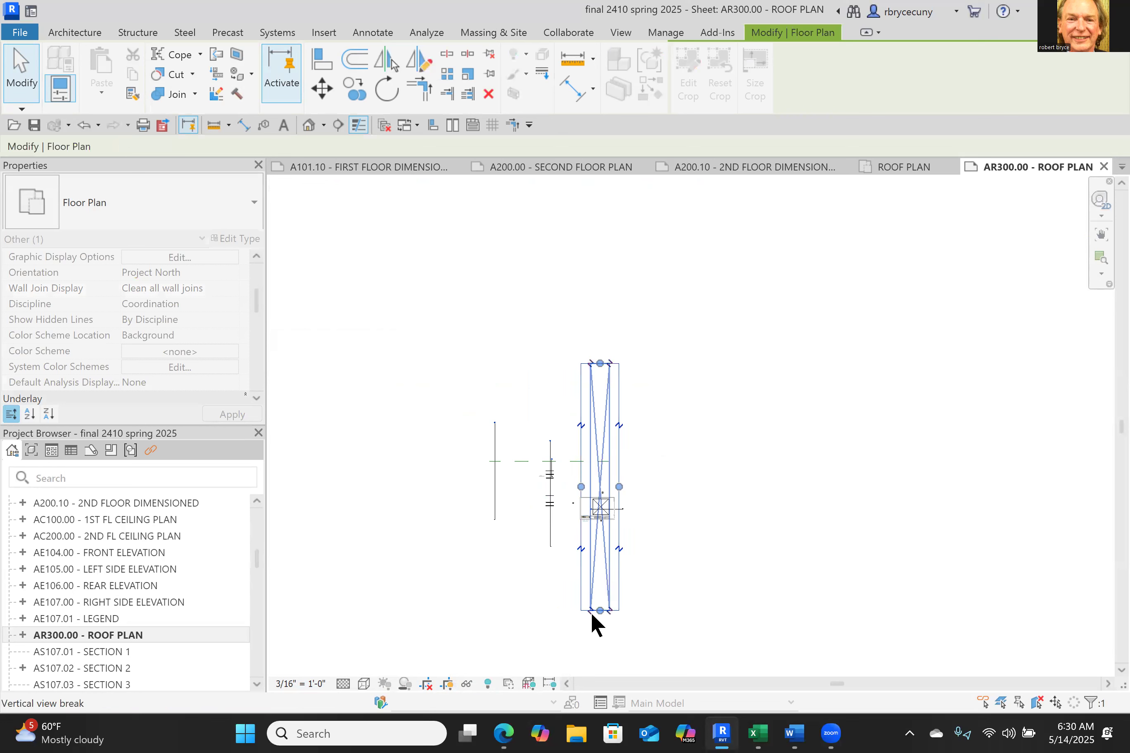
left_click_drag(599, 546, 599, 529)
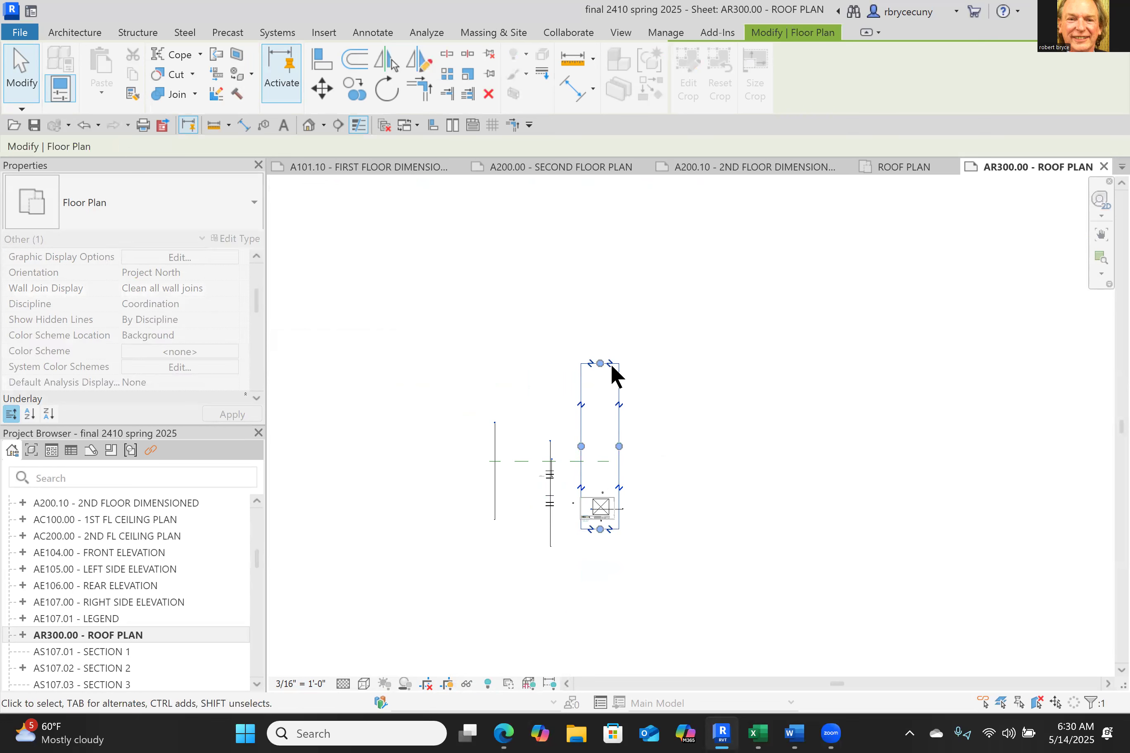
left_click_drag(598, 363, 599, 488)
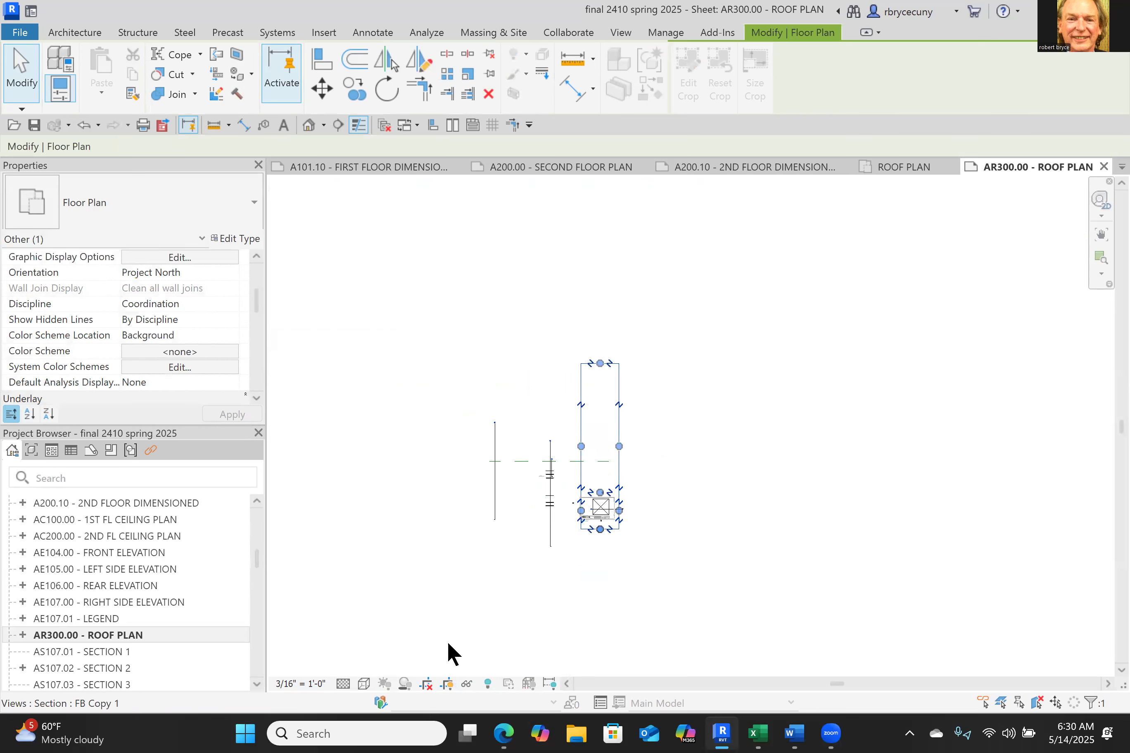
Step: Turn on cropping for the ROOF PLAN view and fit the crop region's lower and upper edges around the roof
left_click(426, 683)
scroll(586, 509, "up", 5)
left_click(654, 620)
left_click_drag(659, 564, 659, 561)
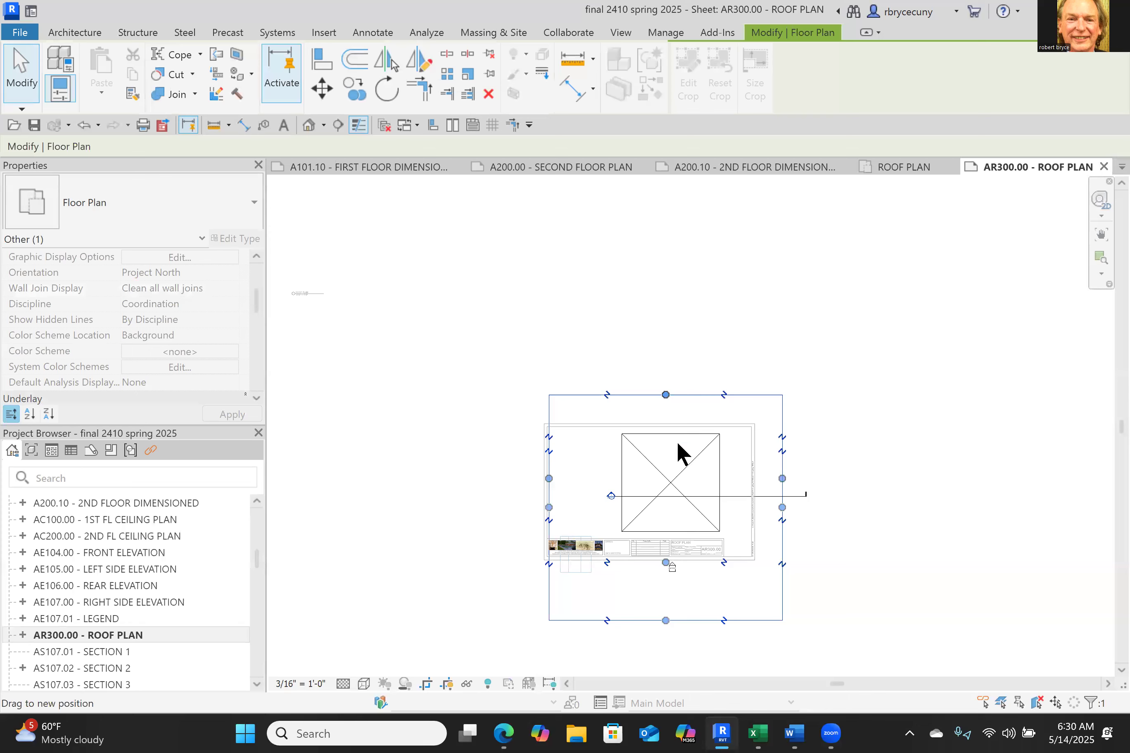
left_click_drag(664, 393, 664, 429)
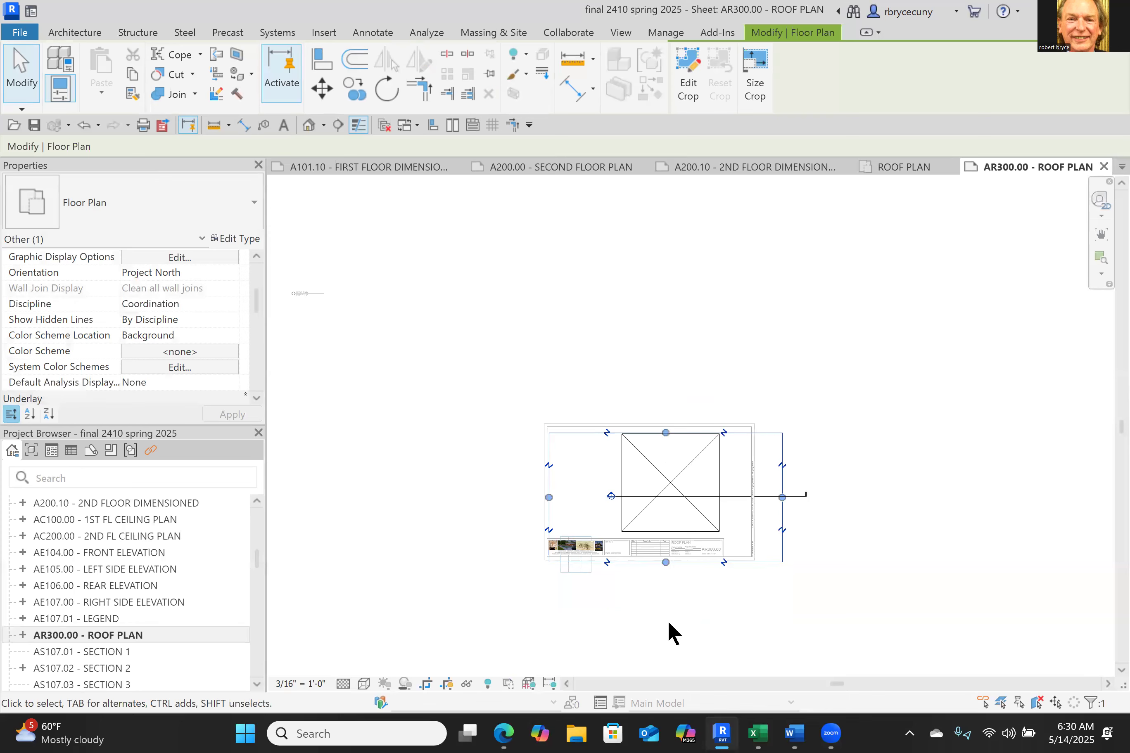
Step: Fit the crop region's right edge inside the sheet border and shorten the section line's tail end to stop within it
scroll(668, 632, "up", 2)
left_click_drag(841, 432, 711, 429)
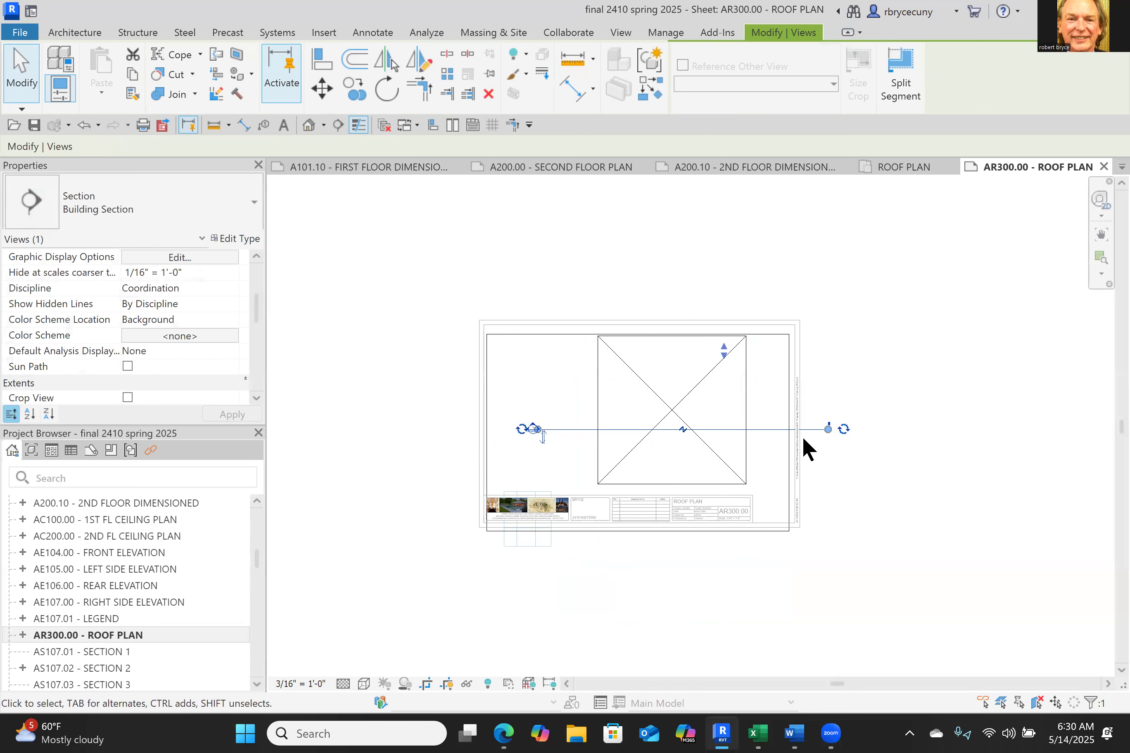
left_click_drag(828, 428, 779, 428)
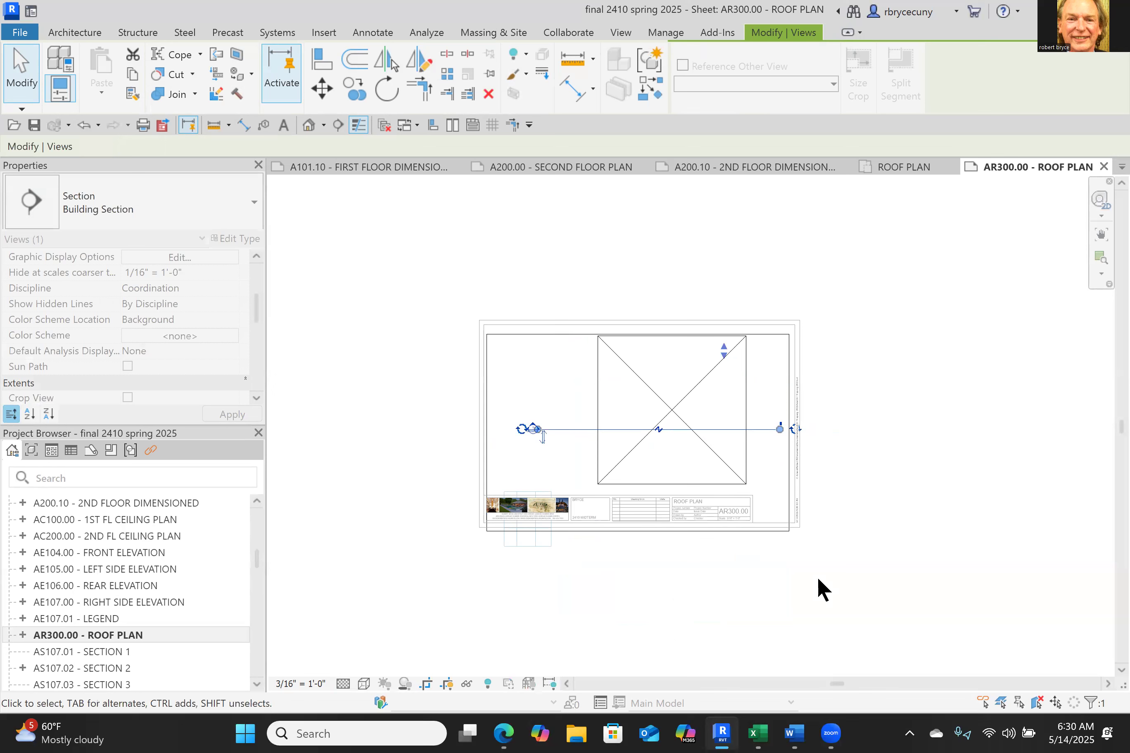
left_click(818, 580)
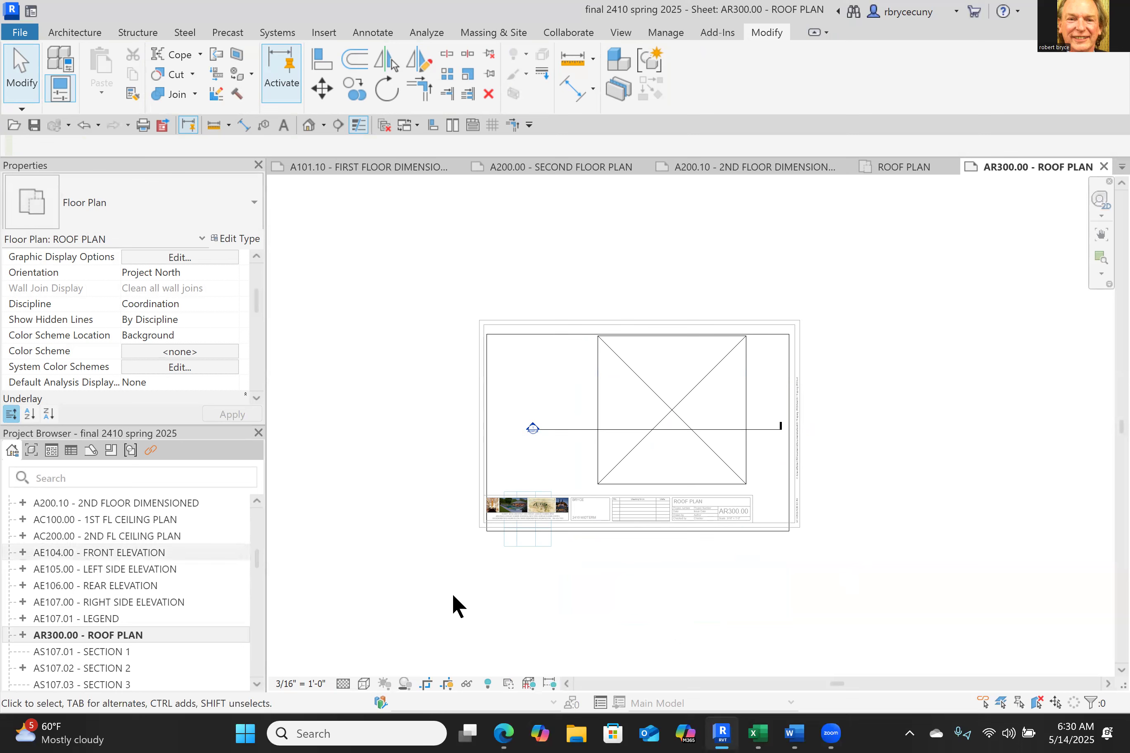
Step: Open the AS107.01 - SECTION 1 sheet, and open the Section: SS view listed beneath AS107.02 - SECTION 2
double_click(106, 652)
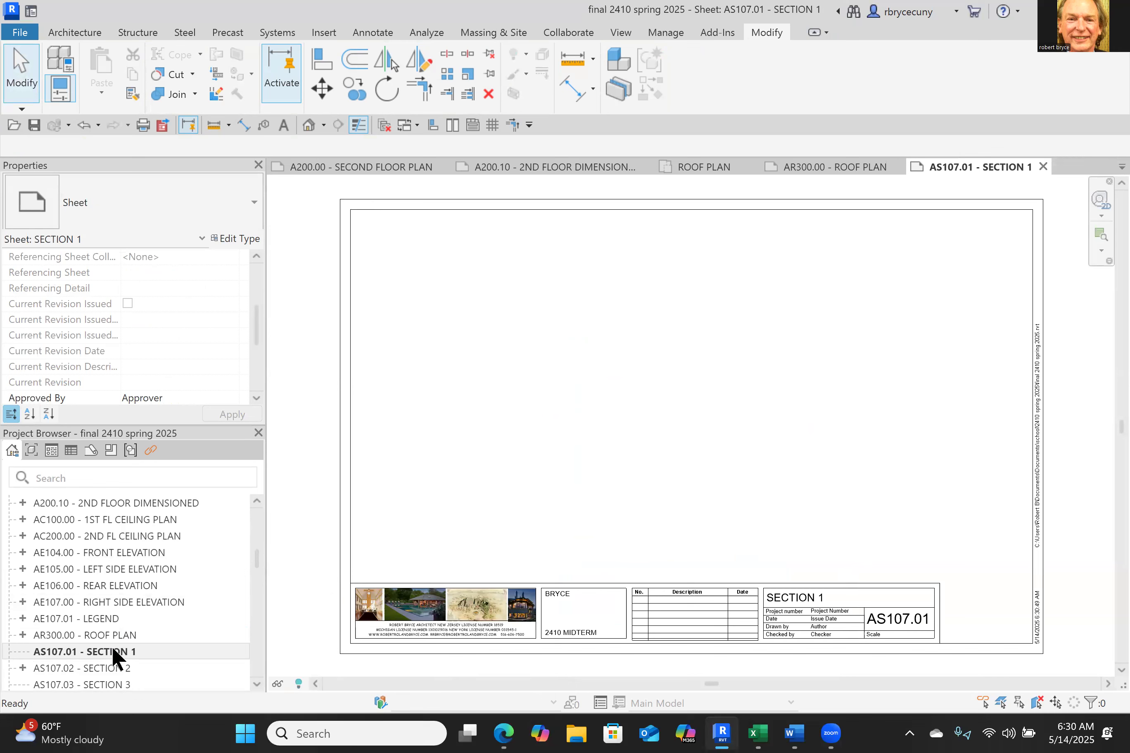
left_click(22, 668)
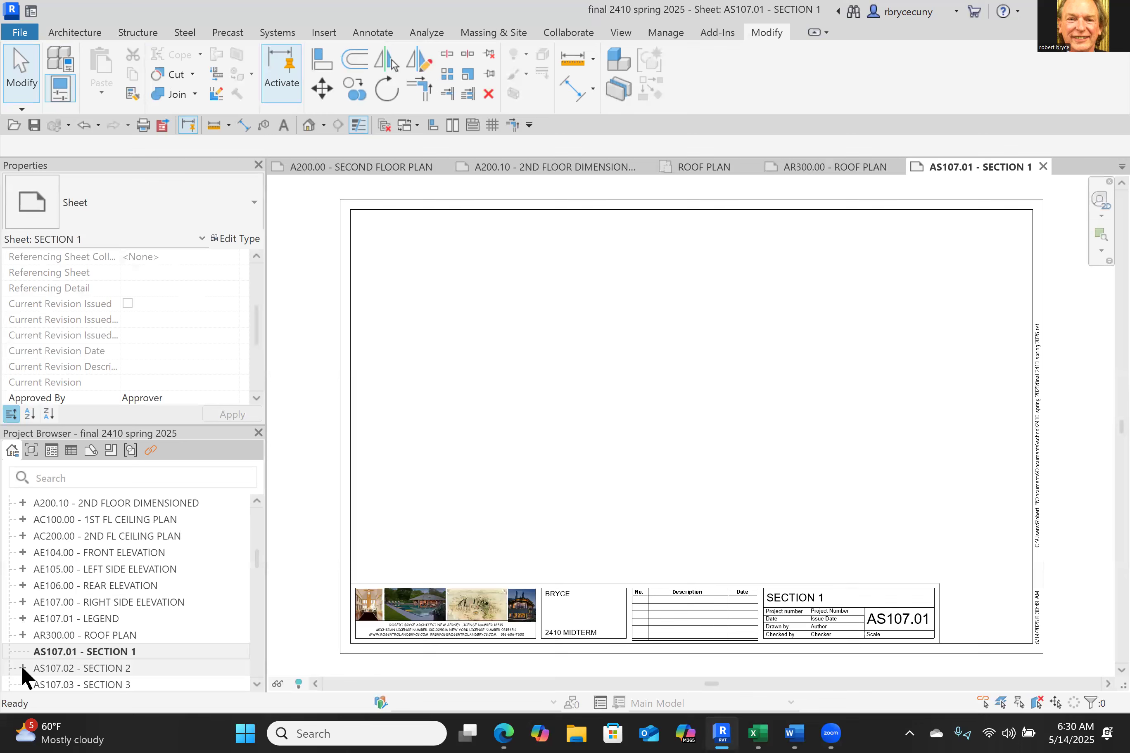
left_click(127, 670)
double_click(100, 684)
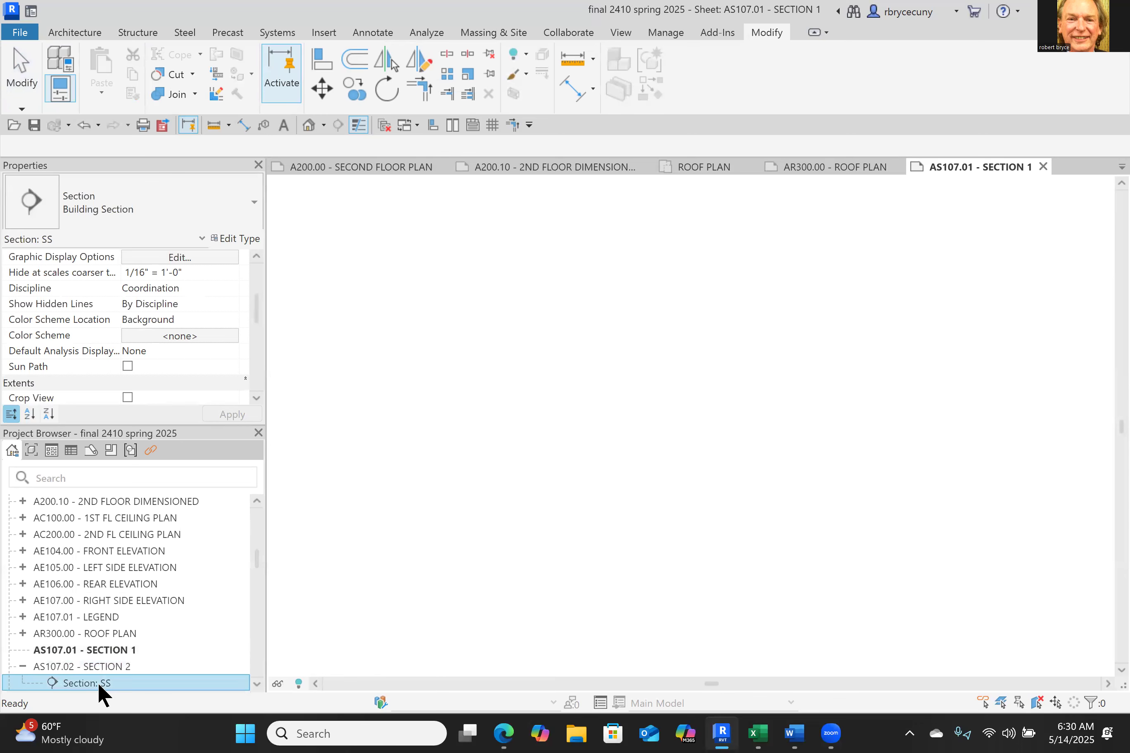
middle_click_drag(648, 554, 408, 461)
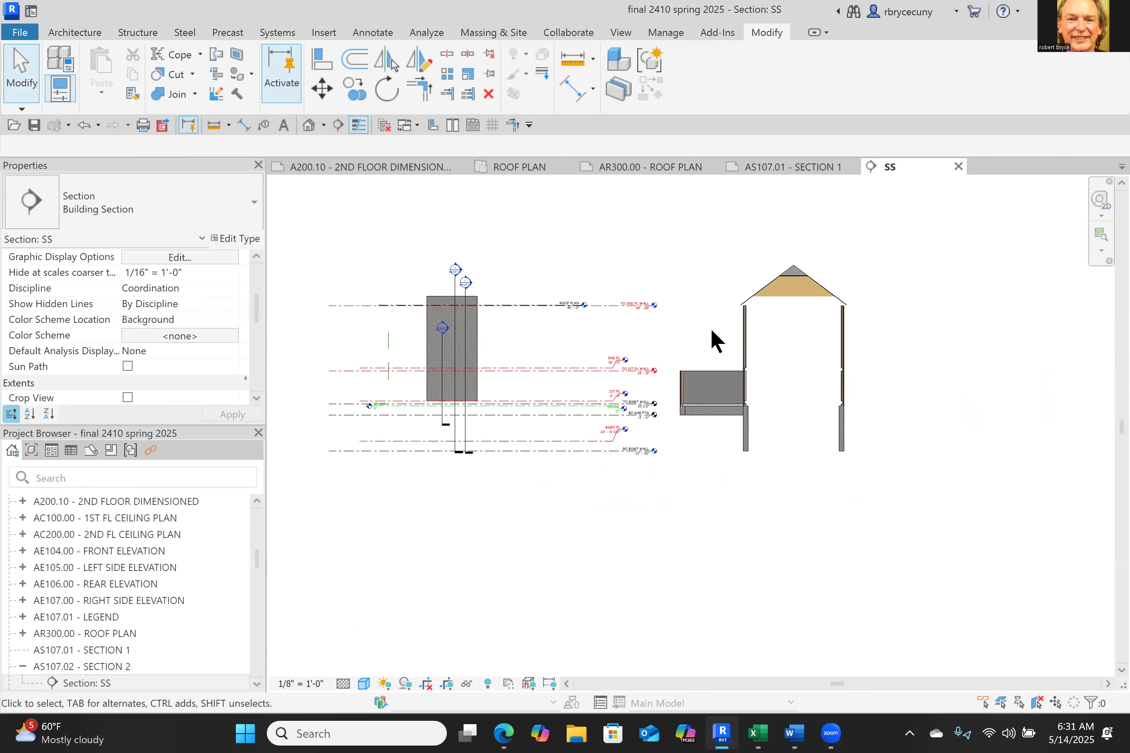
Step: Examine the stacked walls, garage wall and foundations along the SS building section
scroll(728, 413, "up", 5)
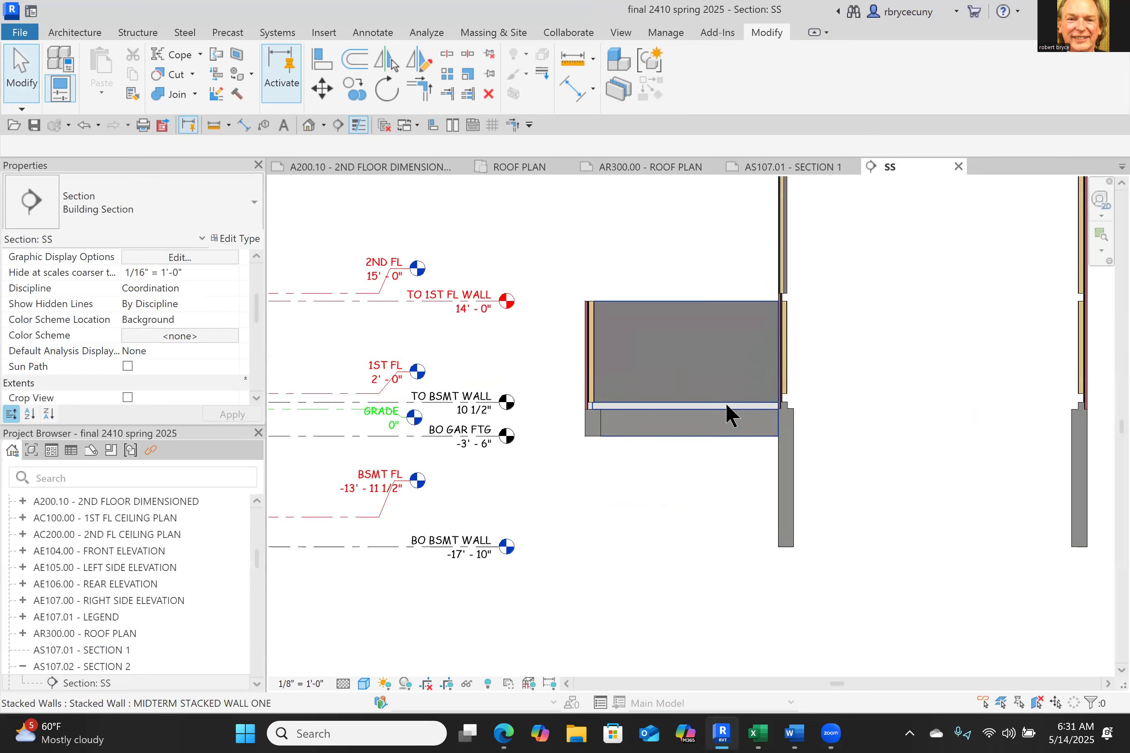
scroll(569, 321, "down", 2)
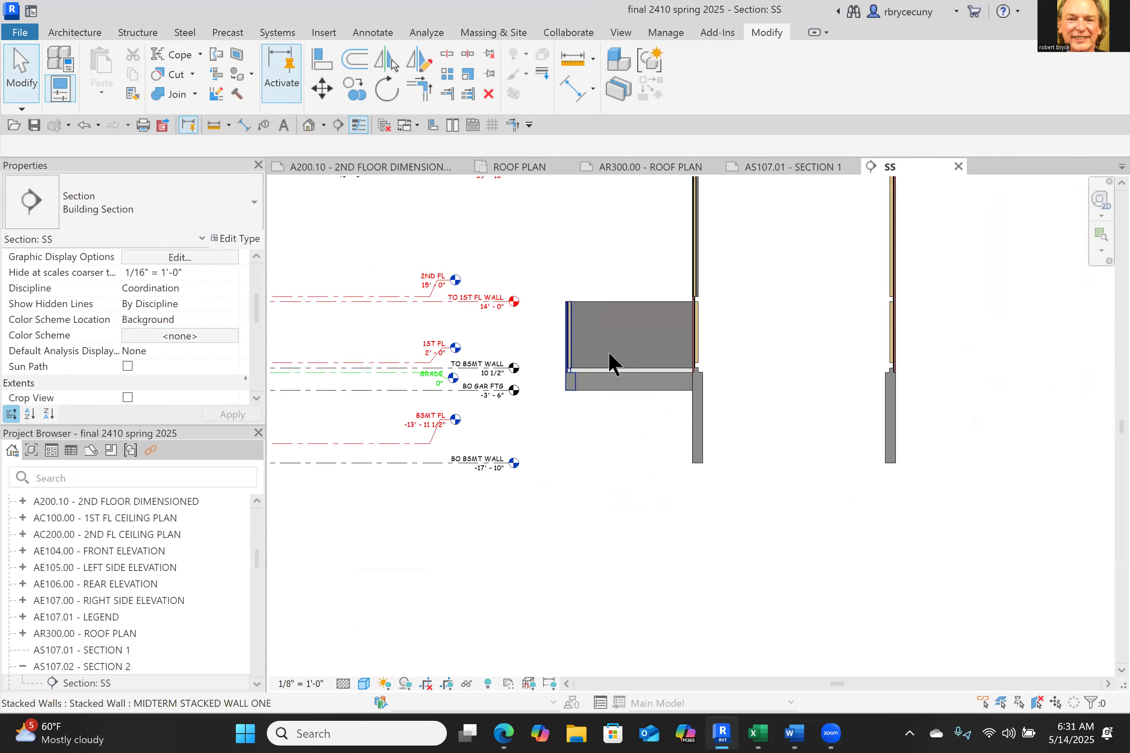
scroll(704, 316, "up", 2)
middle_click_drag(703, 313, 626, 512)
scroll(659, 384, "up", 2)
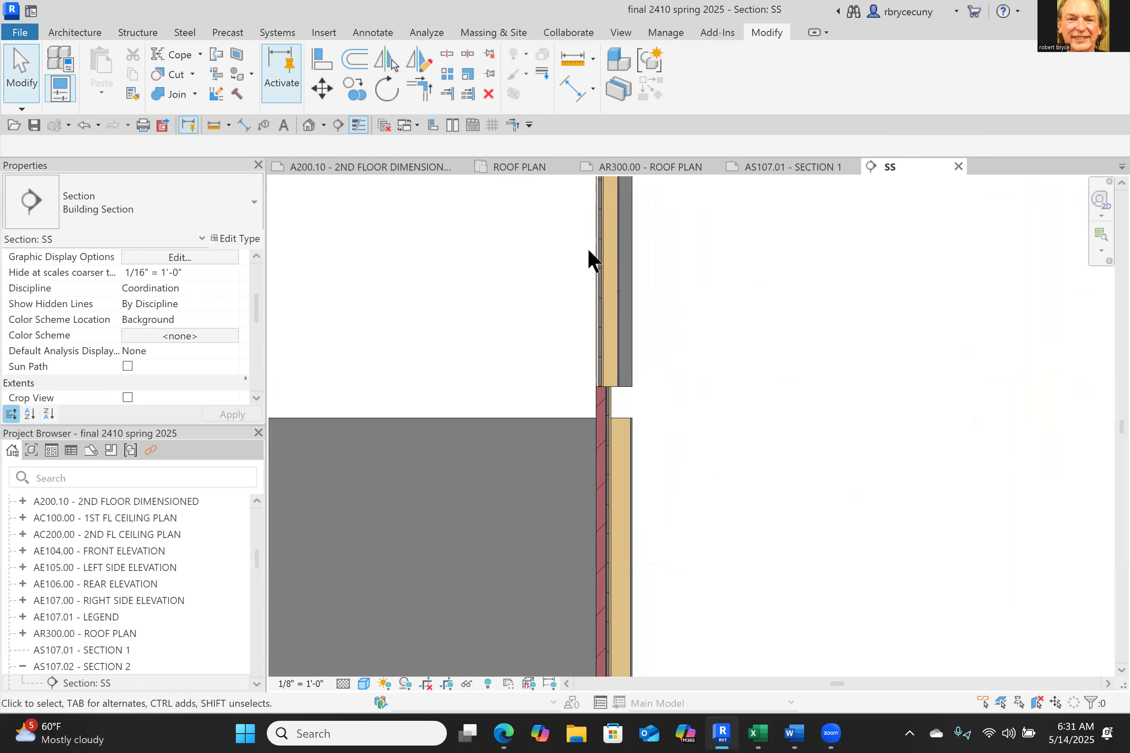
scroll(590, 255, "down", 3)
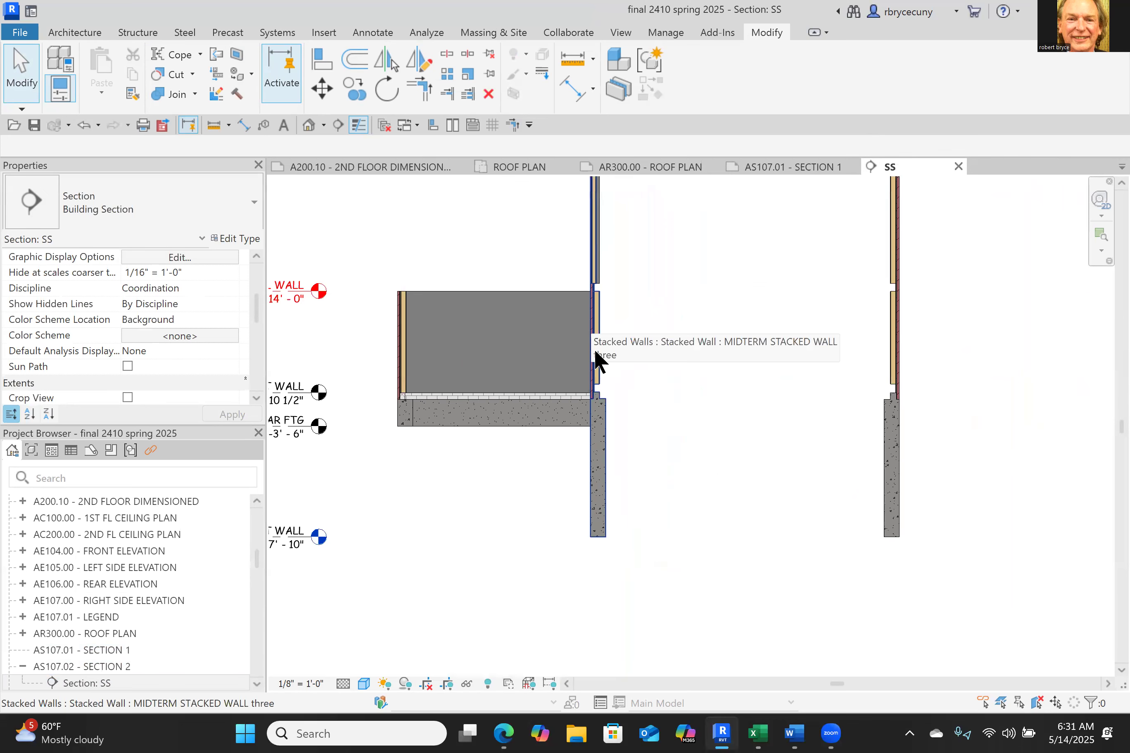
middle_click_drag(904, 363, 767, 454)
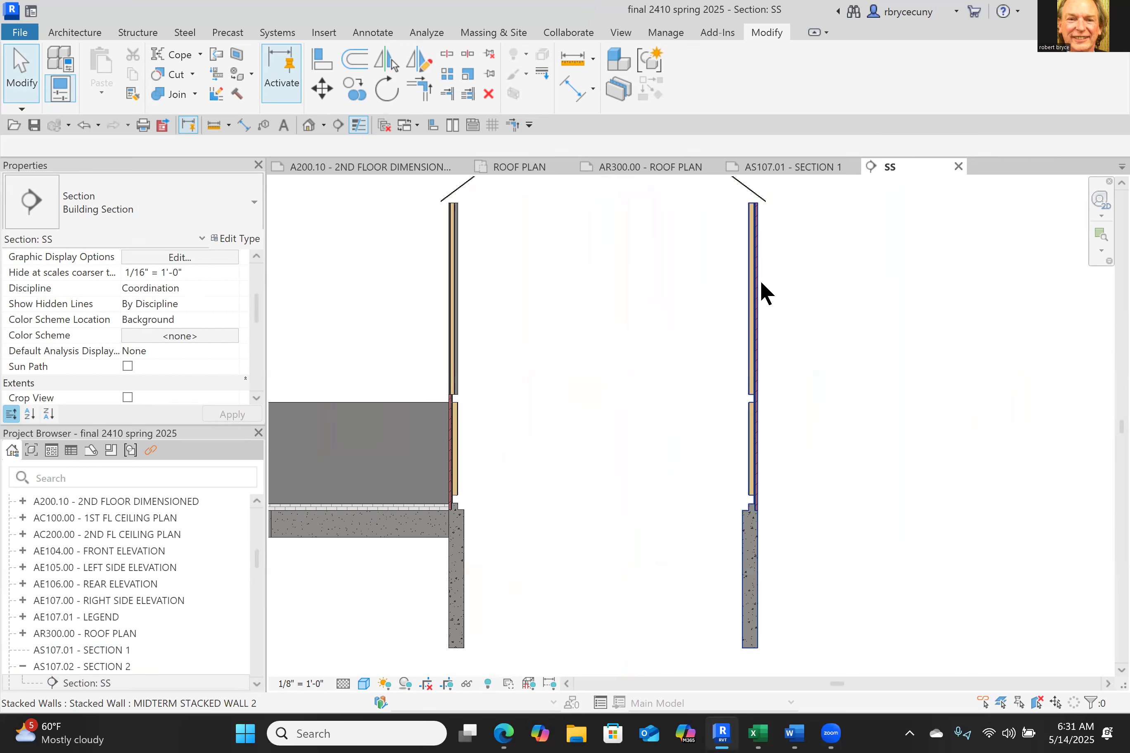
scroll(760, 281, "down", 2)
middle_click_drag(712, 479, 794, 481)
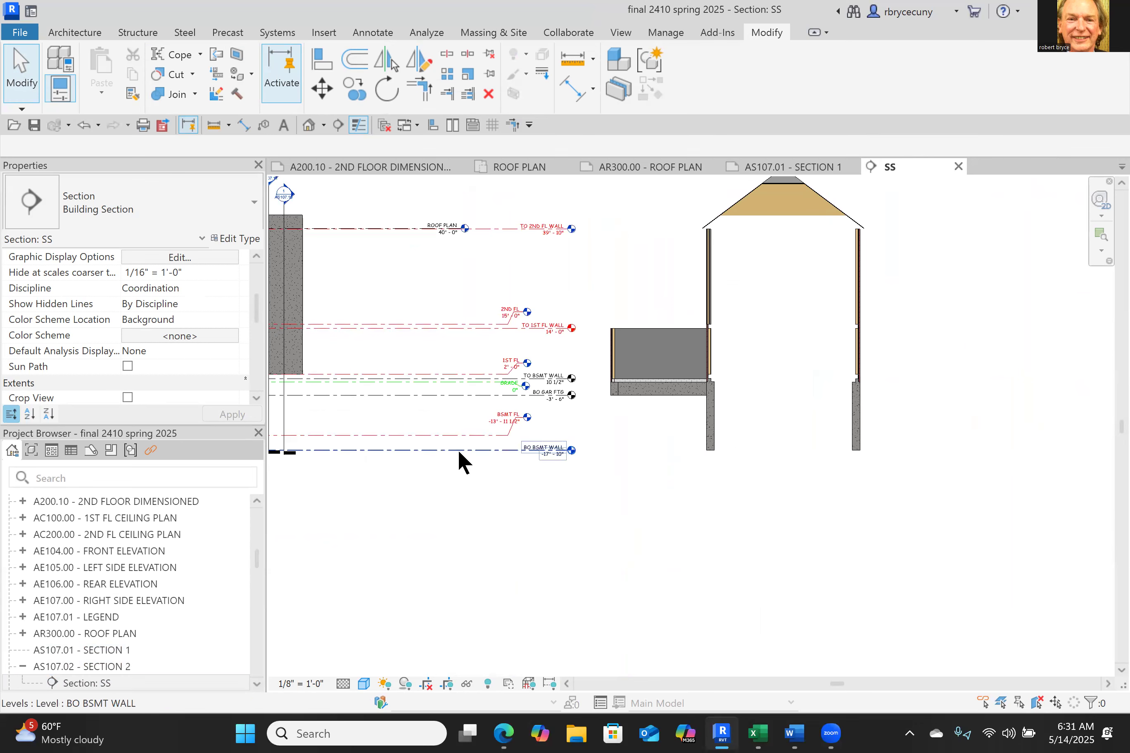
Step: Extend the BO BSMT WALL level and its aligned wall and footing levels past the house's right-hand foundation wall
scroll(558, 446, "up", 2)
left_click(570, 455)
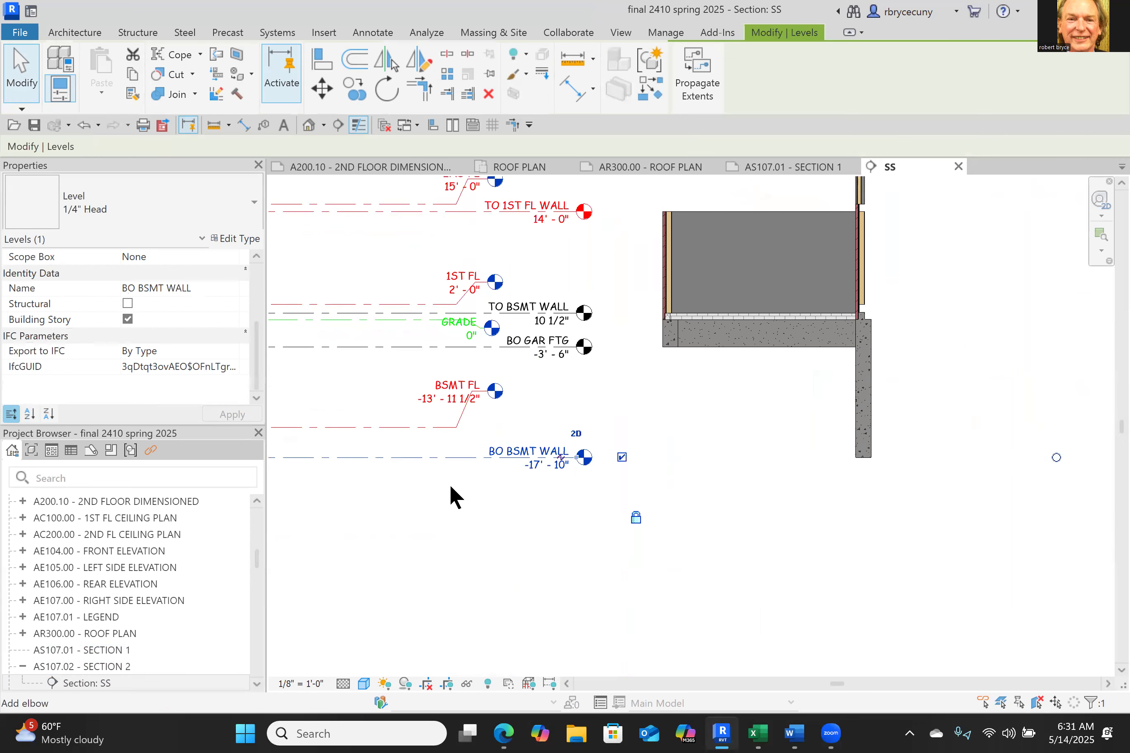
mouse_move(575, 457)
left_mouse_down()
mouse_move(775, 471)
mouse_move(1021, 464)
left_mouse_up()
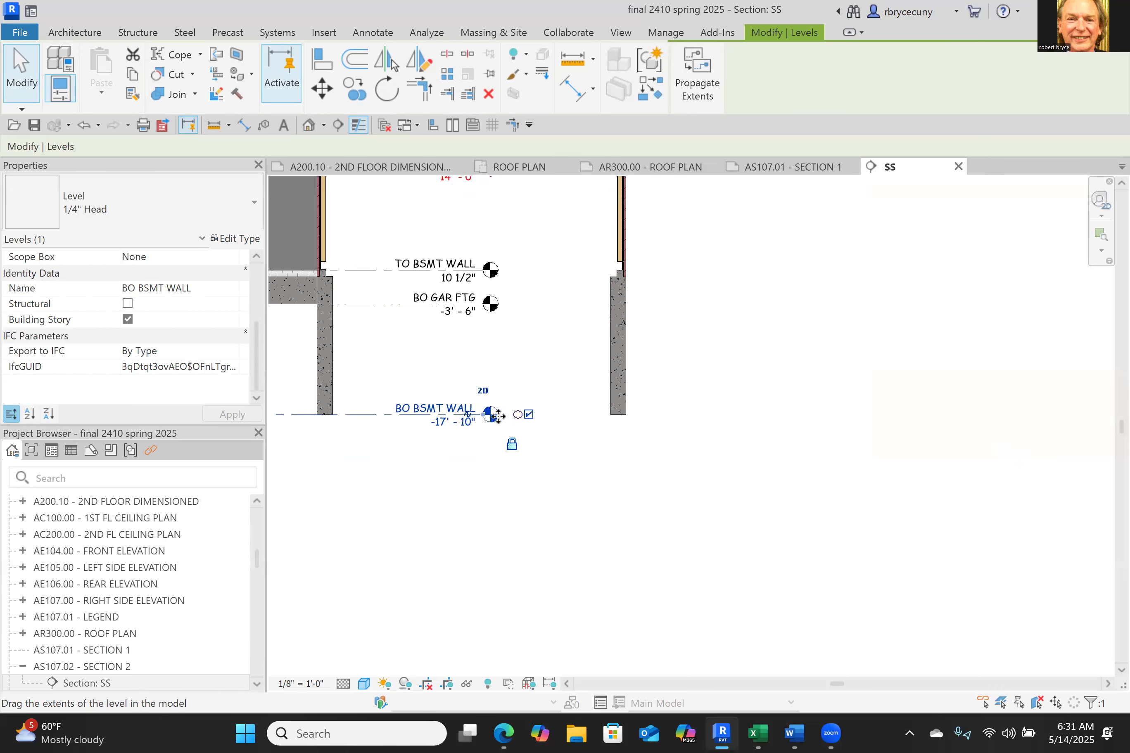
left_click_drag(736, 443, 944, 441)
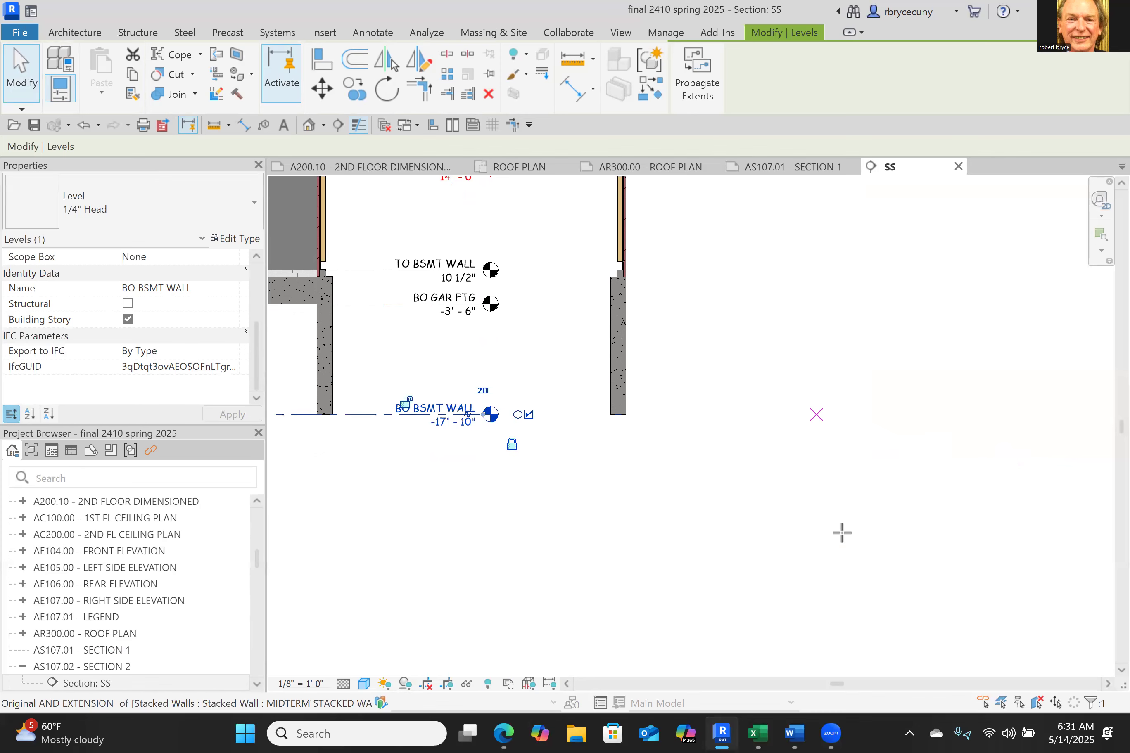
scroll(785, 572, "down", 4)
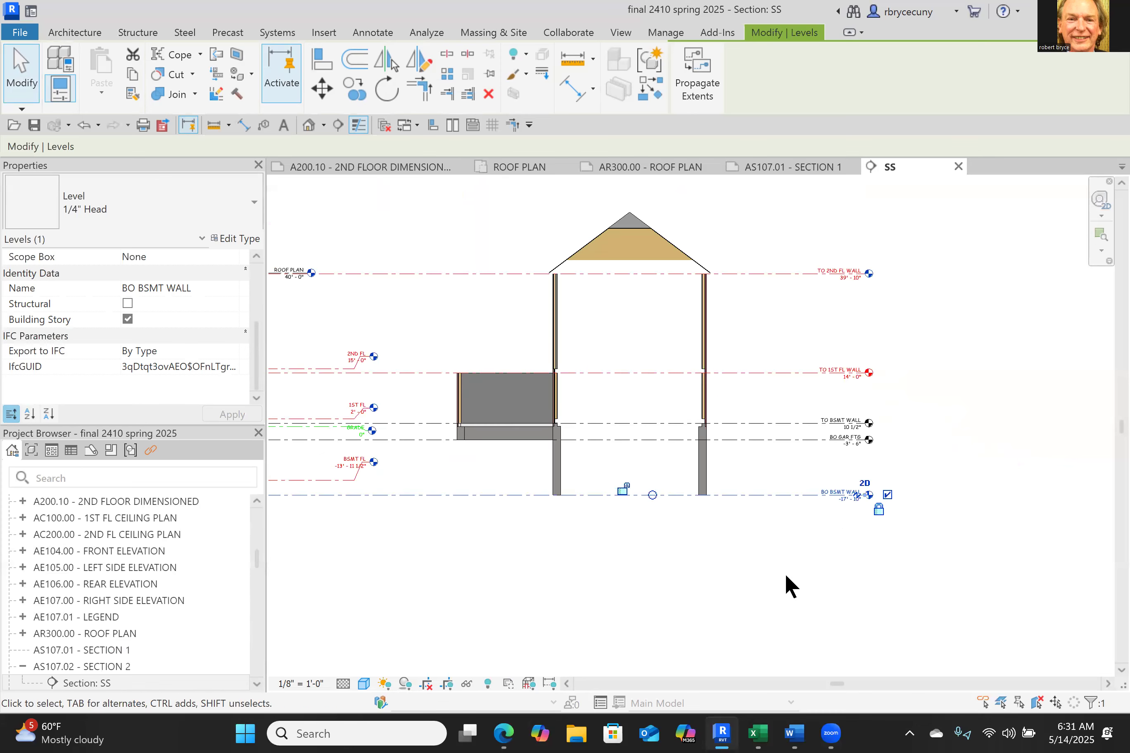
Step: Extend the 1ST FL level head, together with the aligned BSMT FL head, from the level column into the garage
scroll(489, 500, "up", 5)
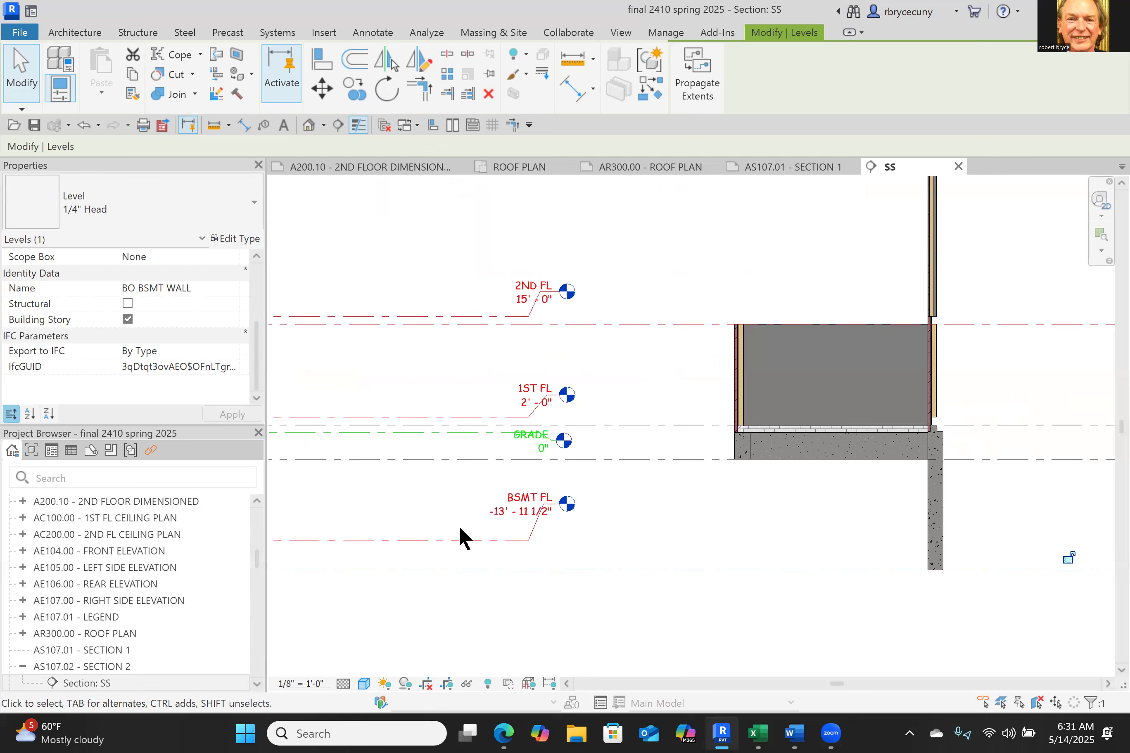
left_click(547, 396)
scroll(559, 394, "up", 4)
scroll(572, 395, "up", 2)
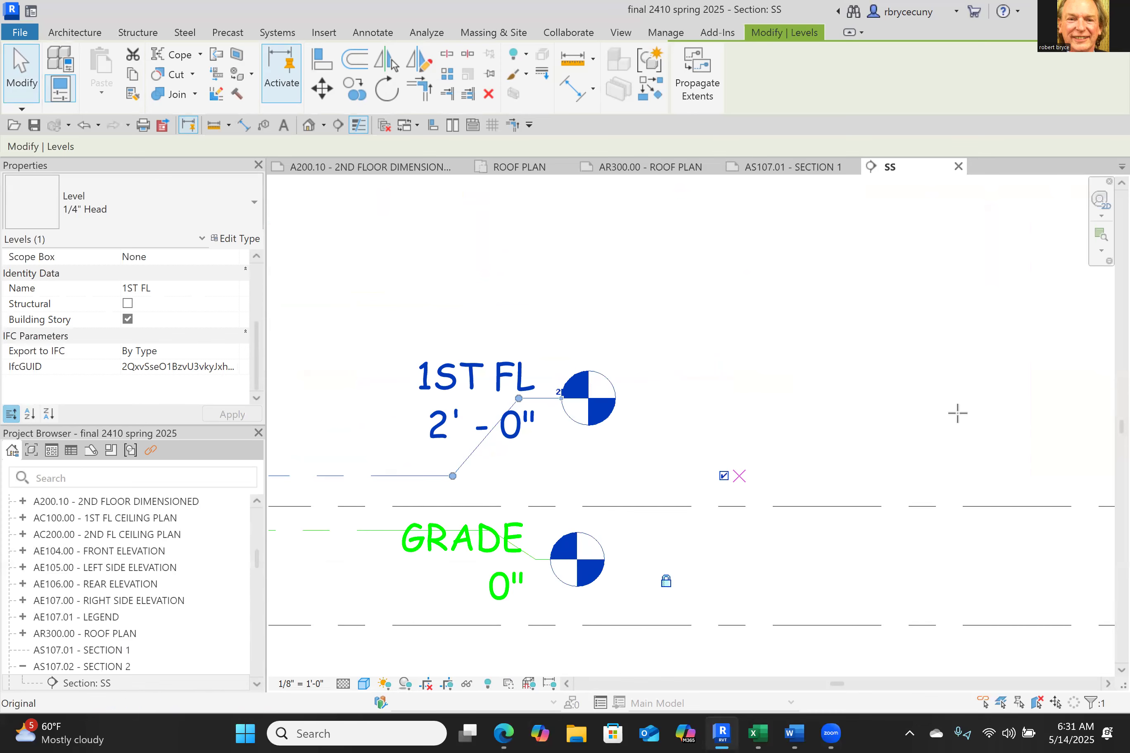
left_click_drag(974, 413, 974, 411)
scroll(973, 411, "down", 2)
middle_click_drag(940, 472, 586, 394)
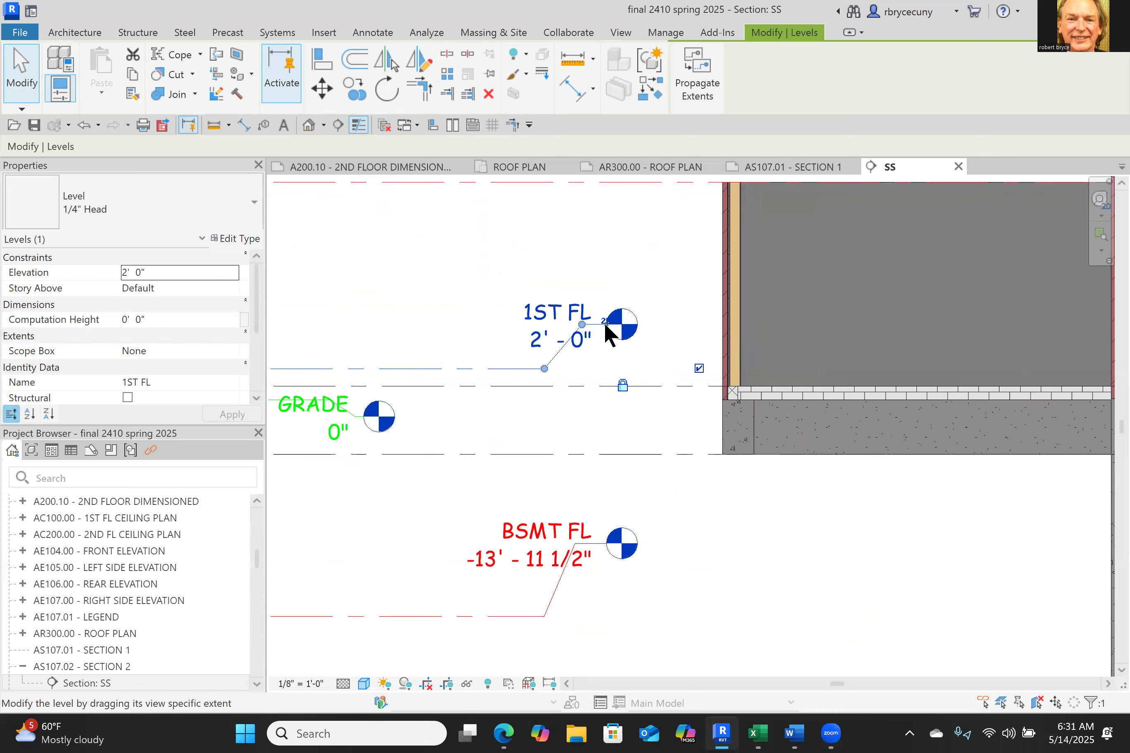
left_click_drag(604, 318, 907, 350)
Step: Extend the 1ST FL and aligned BSMT FL level heads across the house to beyond its right-hand exterior wall
scroll(646, 403, "down", 2)
middle_click_drag(646, 403, 269, 307)
scroll(426, 277, "up", 3)
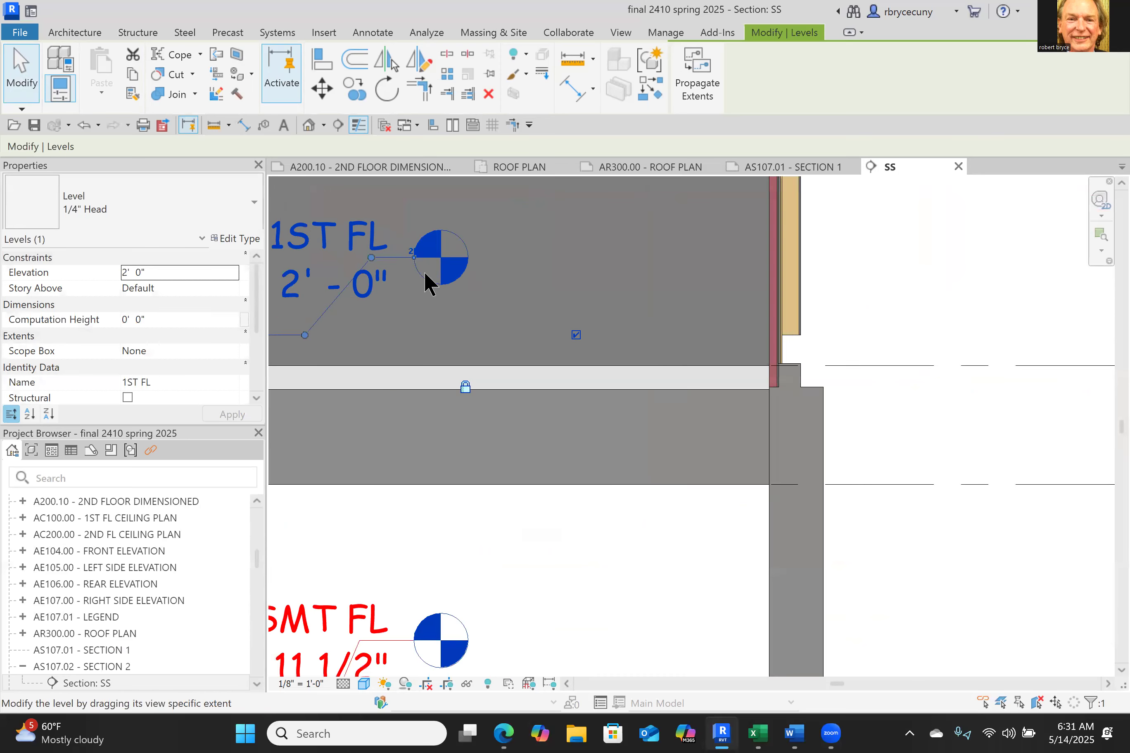
mouse_move(414, 256)
left_mouse_down()
mouse_move(542, 269)
mouse_move(977, 265)
left_mouse_up()
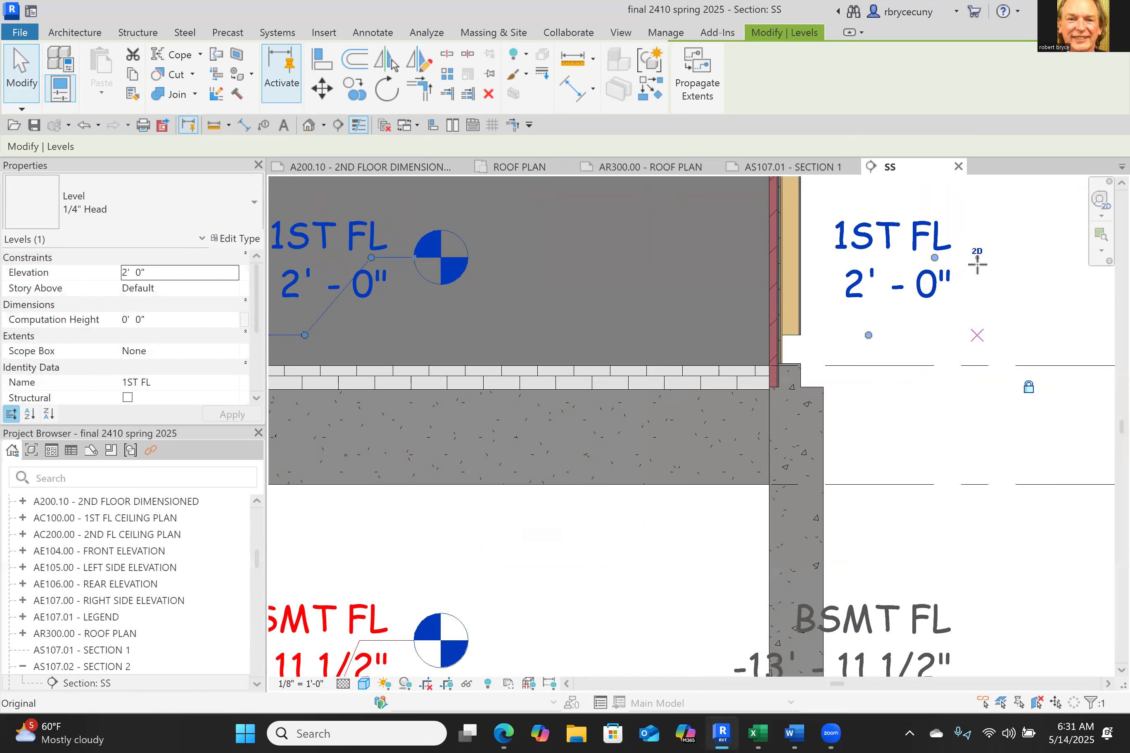
left_click_drag(947, 405, 946, 404)
scroll(947, 405, "down", 3)
middle_click_drag(947, 405, 410, 235)
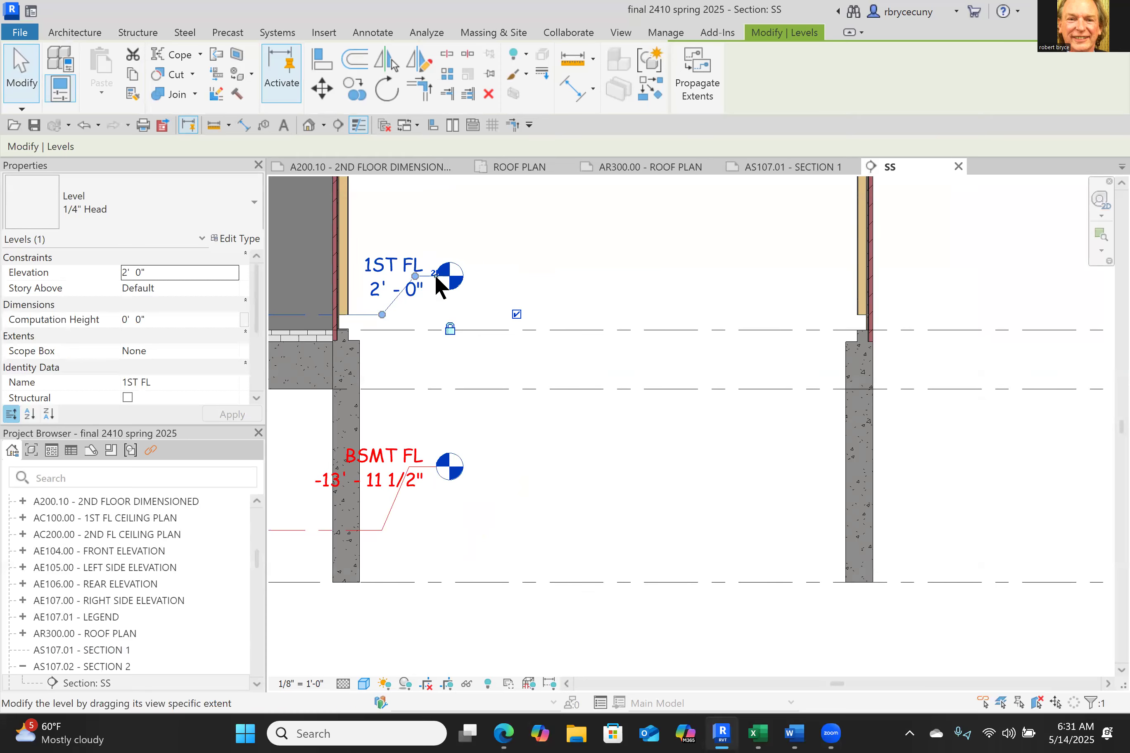
left_click_drag(437, 276, 1067, 295)
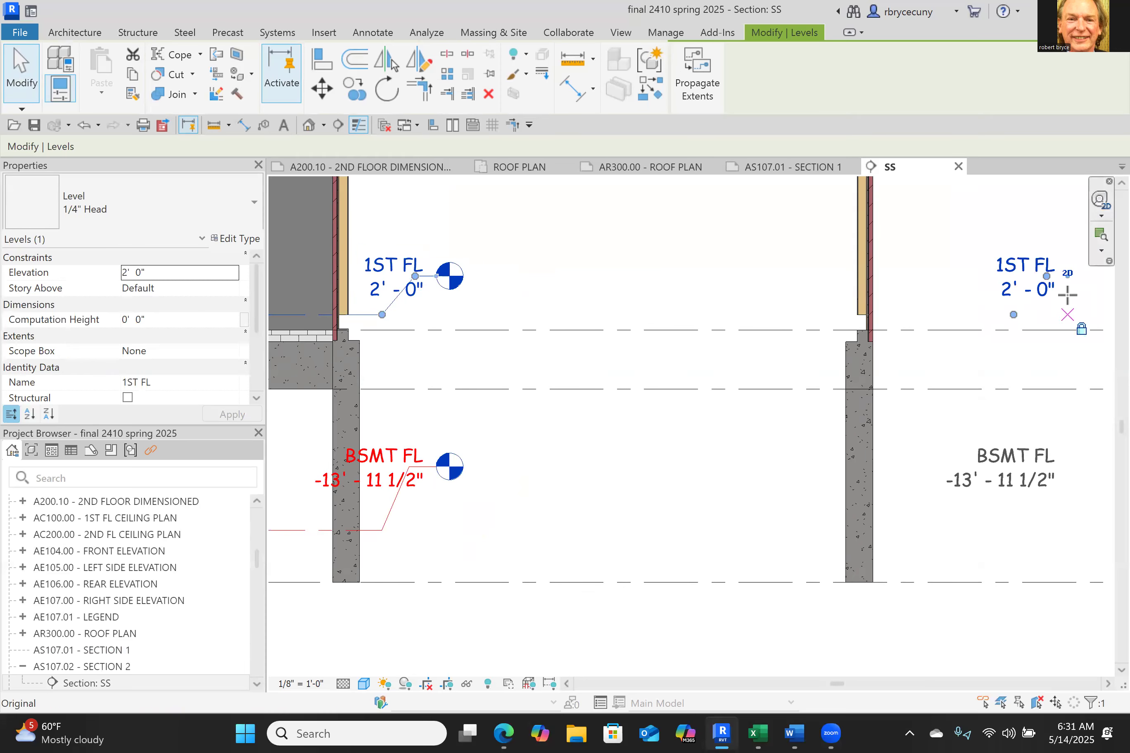
Step: Examine the 2ND FL, 1ST FL and BSMT FL level heads beyond the house's exterior wall in the SS section
left_click_drag(1047, 379, 1048, 379)
middle_click_drag(1001, 395, 781, 385)
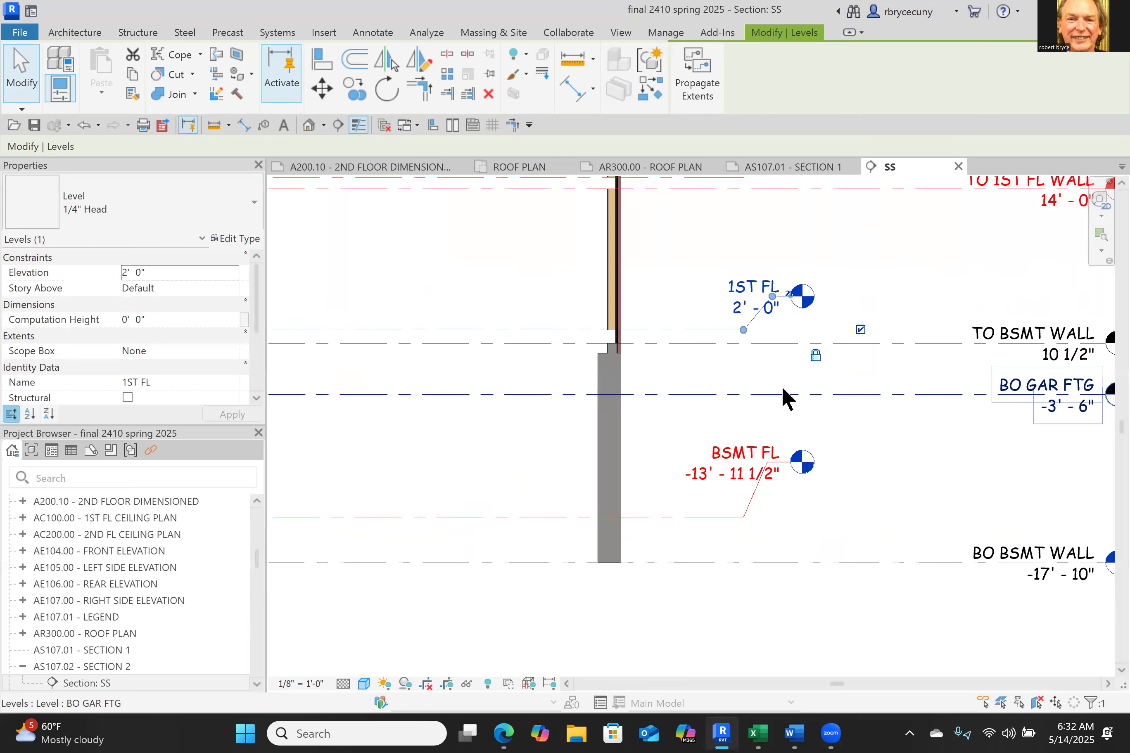
scroll(781, 385, "down", 2)
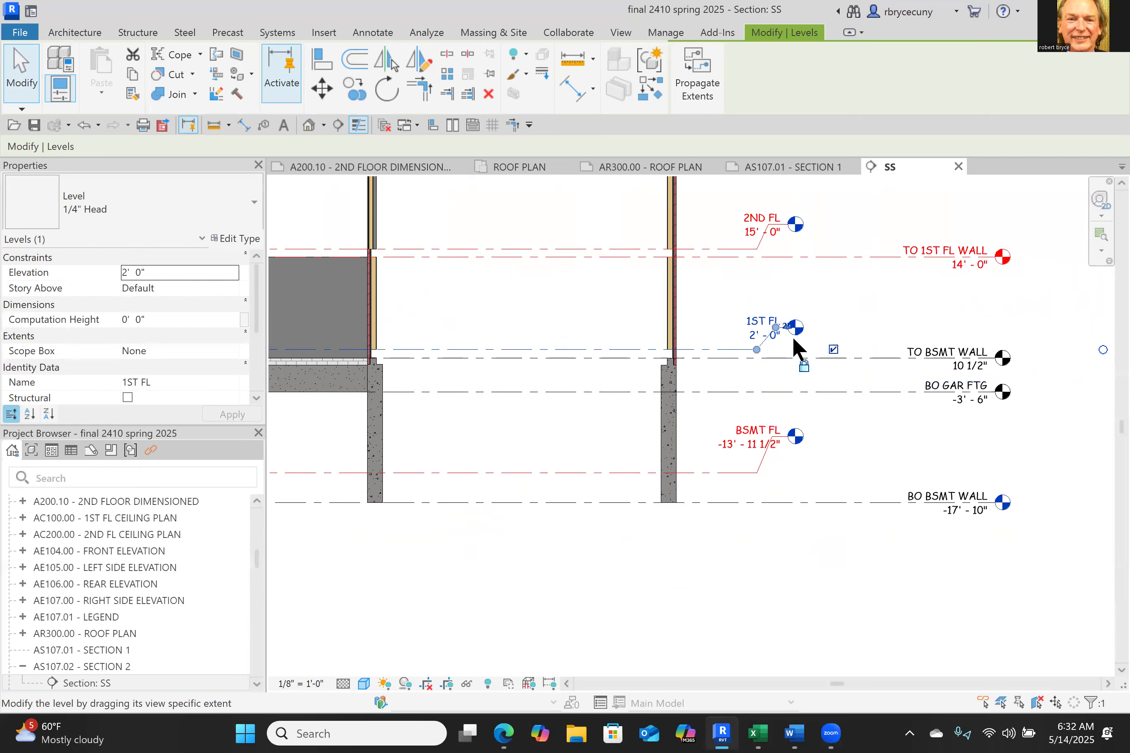
scroll(830, 388, "down", 3)
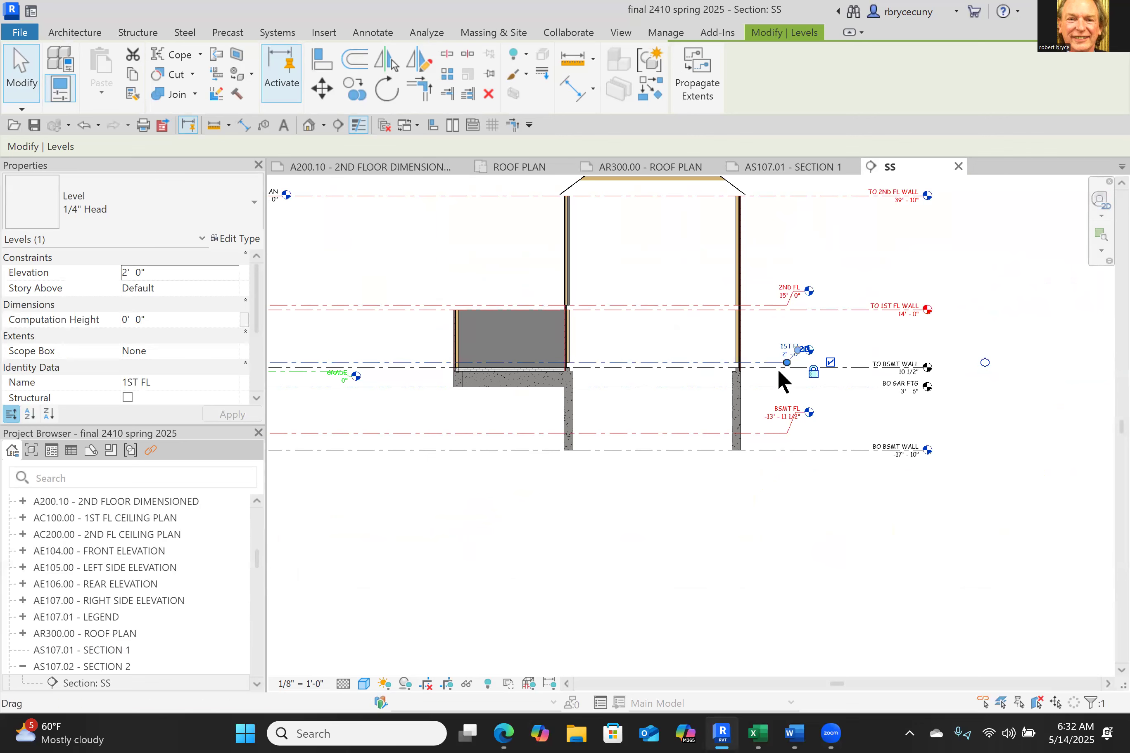
scroll(776, 368, "up", 3)
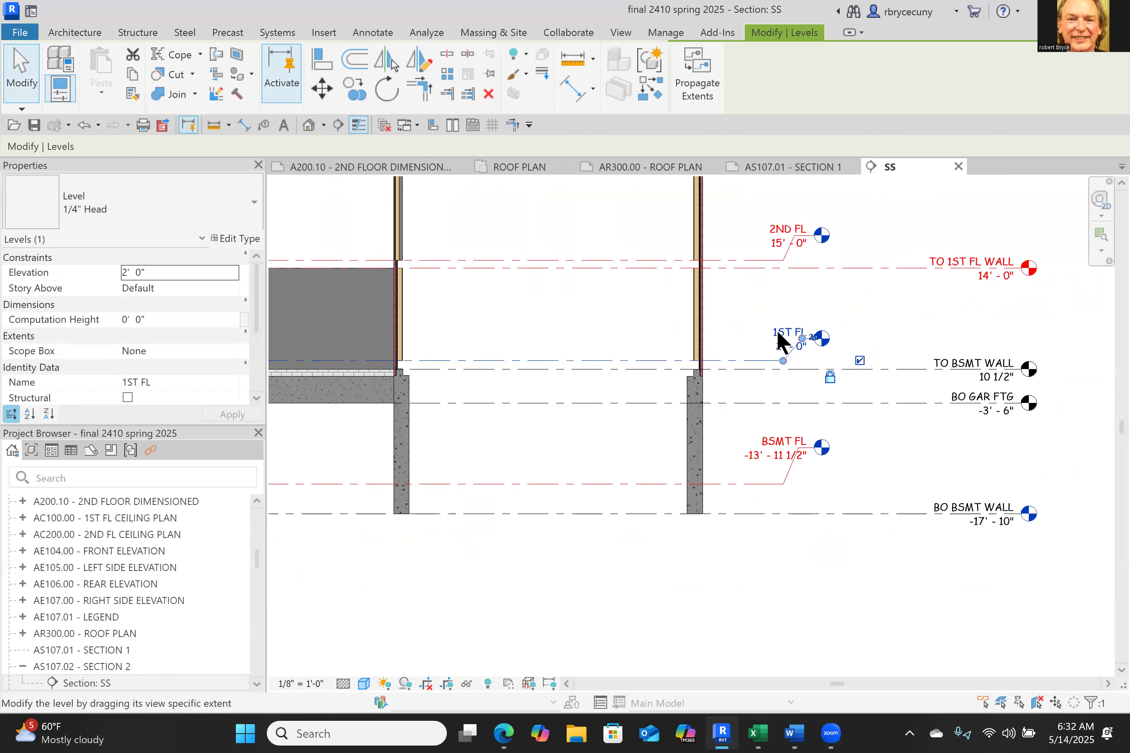
scroll(788, 422, "down", 3)
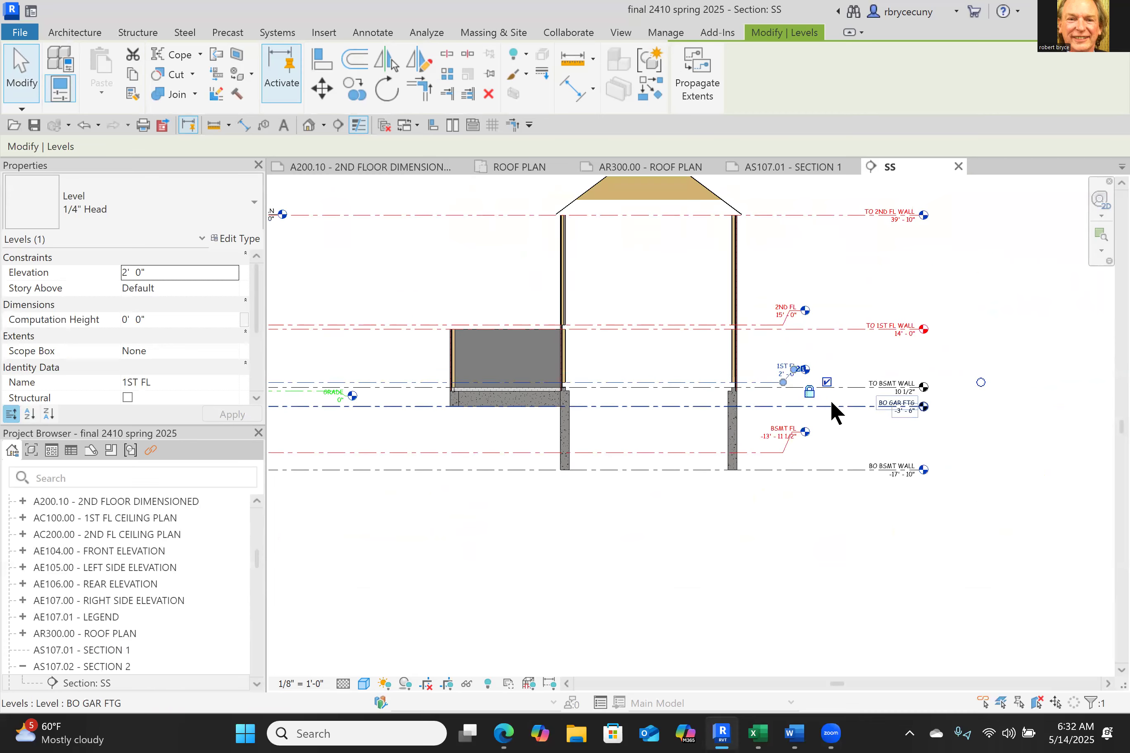
scroll(829, 399, "up", 4)
scroll(771, 353, "up", 3)
scroll(770, 352, "down", 6)
scroll(709, 372, "down", 2)
scroll(395, 402, "down", 2)
scroll(474, 316, "up", 3)
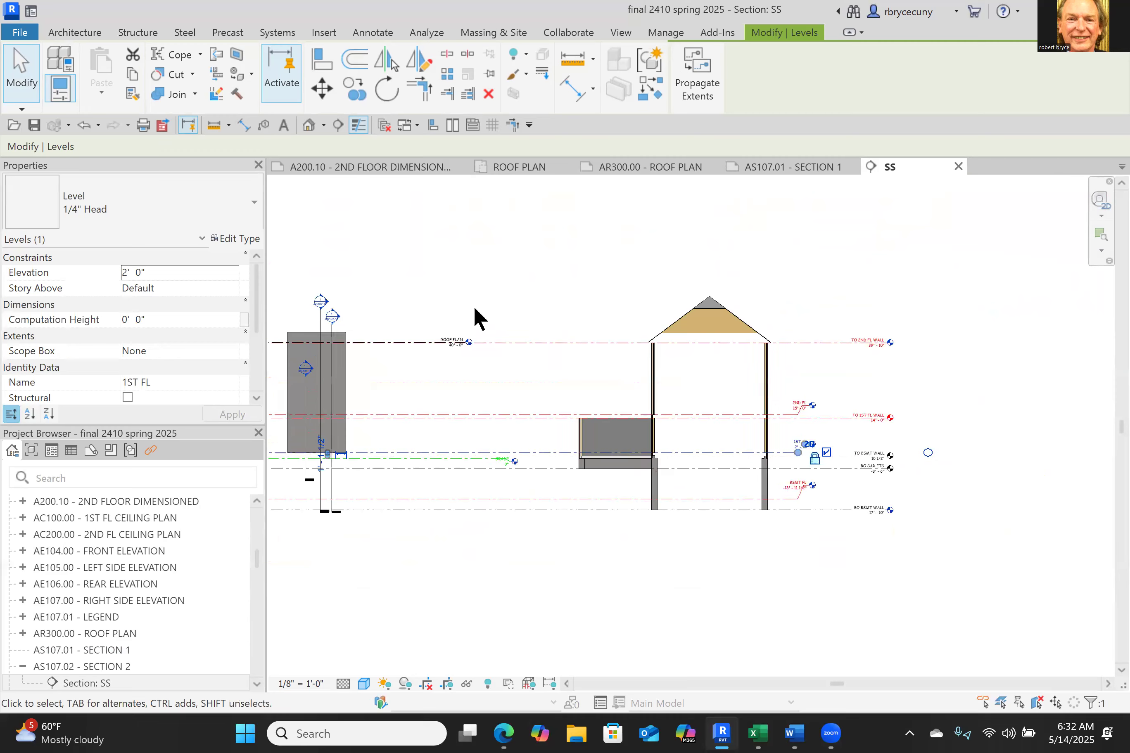
Step: Extend the ROOF PLAN level head across the house to the outer side, in line with the 2ND FL head
scroll(447, 393, "up", 4)
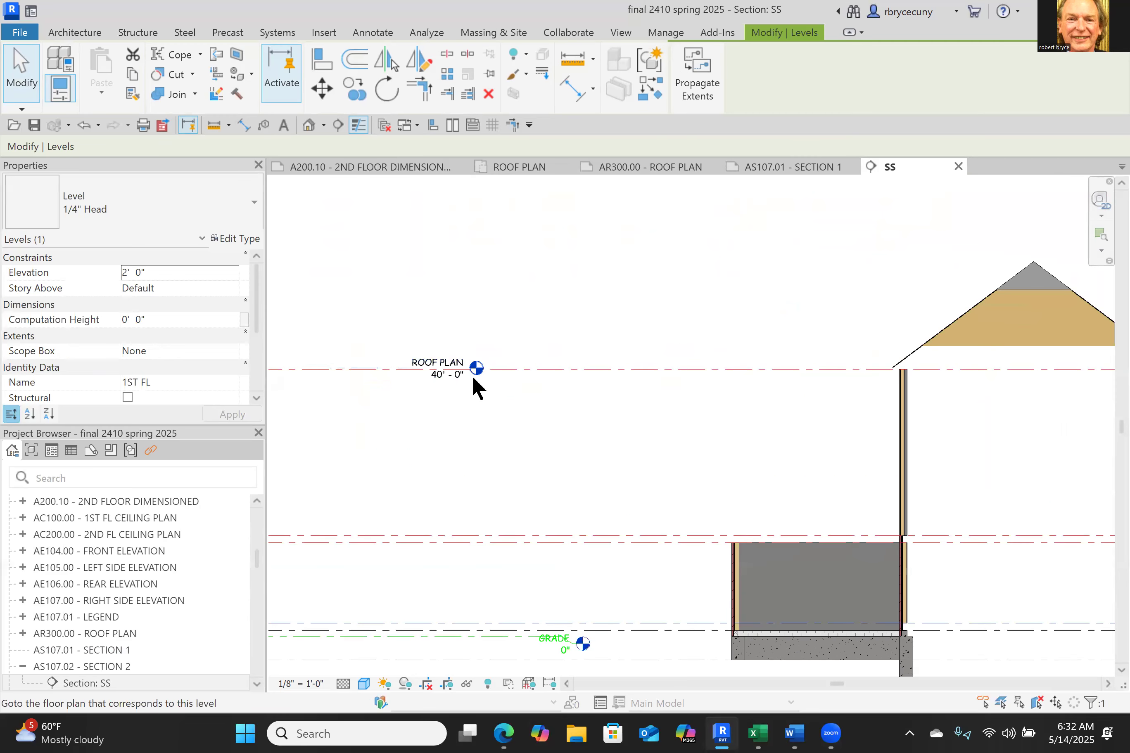
scroll(472, 378, "up", 2)
left_click(446, 378)
middle_click_drag(441, 356, 367, 279)
left_click_drag(626, 303, 987, 313)
middle_click_drag(915, 454, 242, 452)
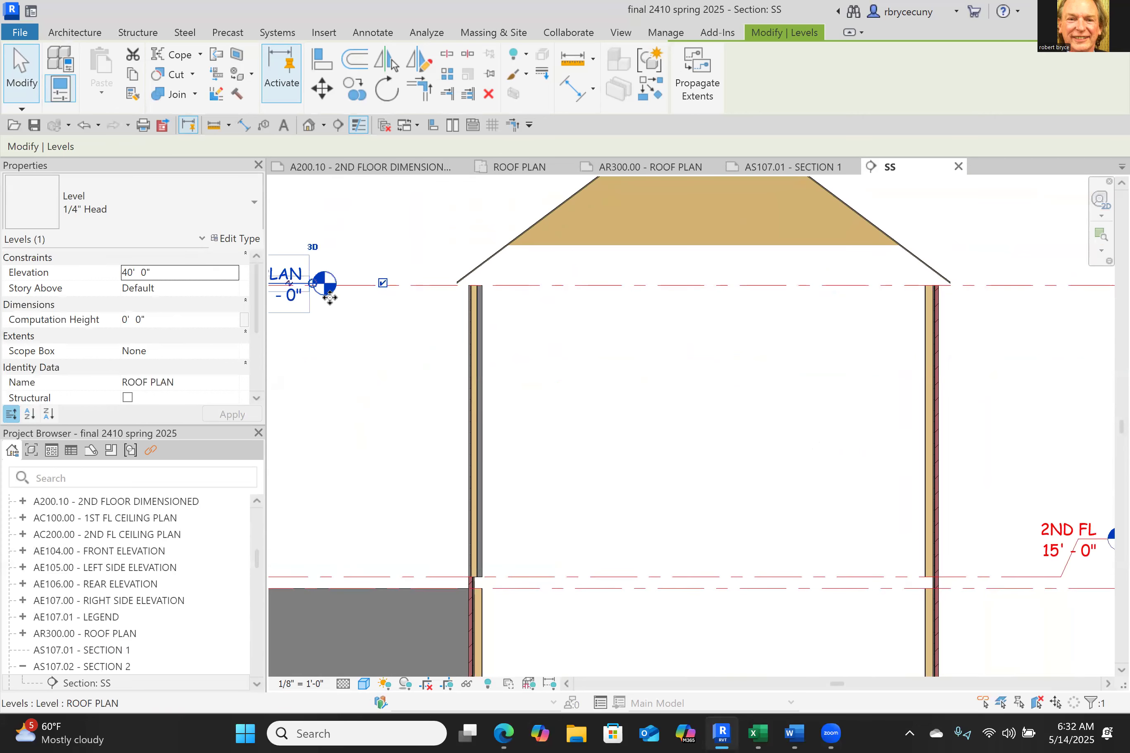
left_click_drag(493, 300, 1019, 308)
middle_click_drag(979, 399, 767, 398)
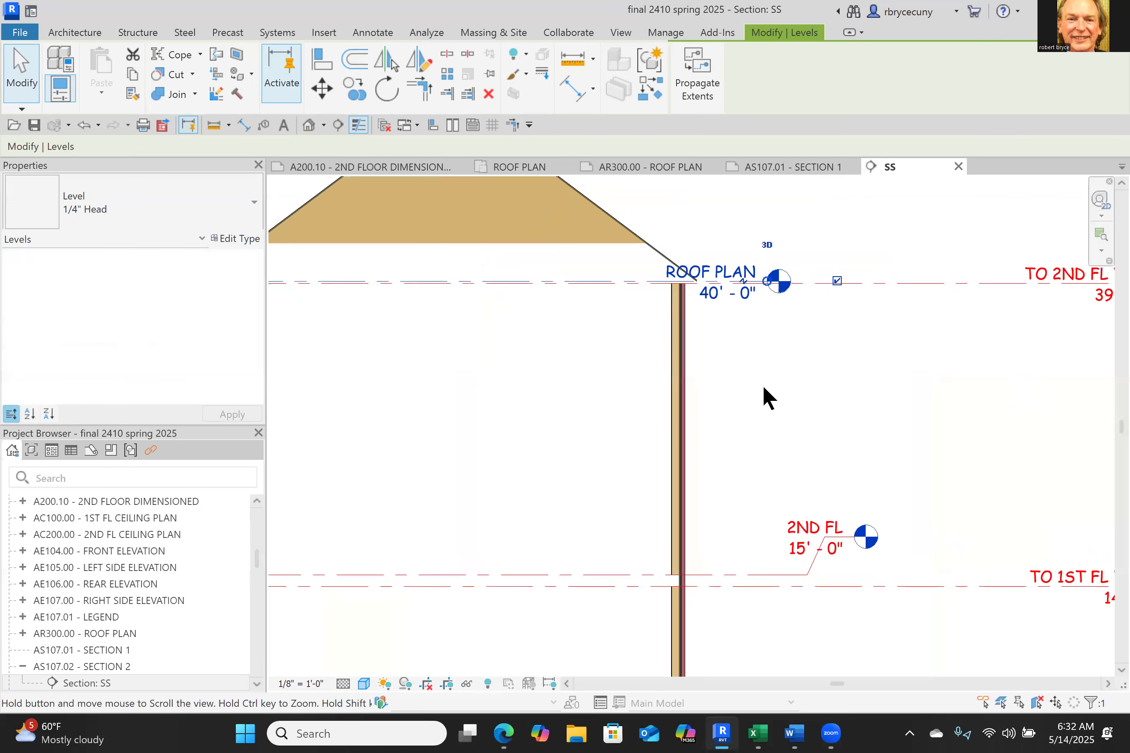
left_click_drag(764, 280, 837, 305)
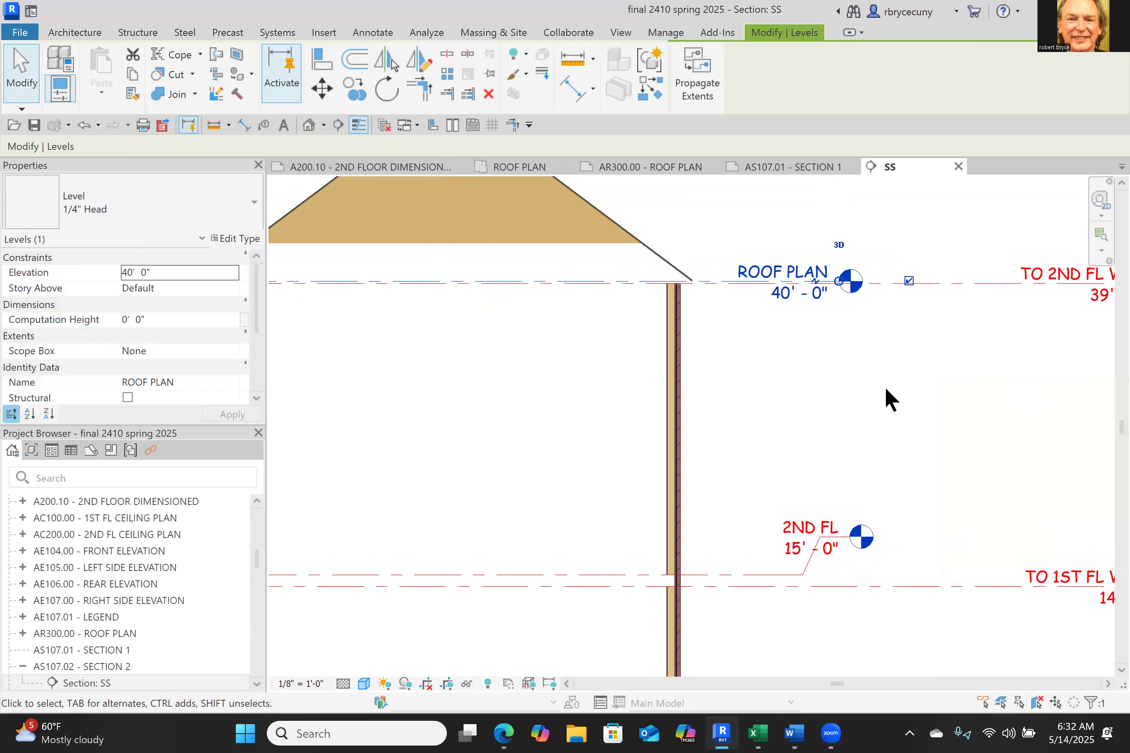
scroll(884, 386, "down", 5)
left_click(739, 584)
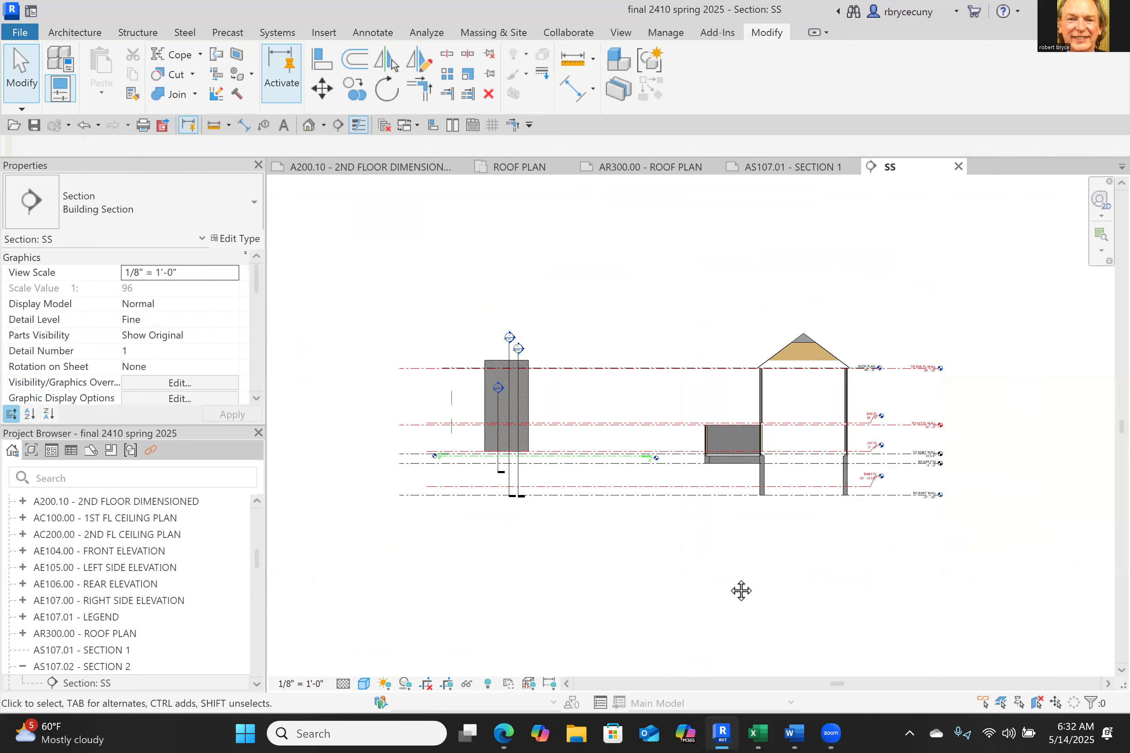
Step: Show the SS section's crop region, resize it around the house, garage and level heads, and turn on view cropping
scroll(692, 557, "down", 3)
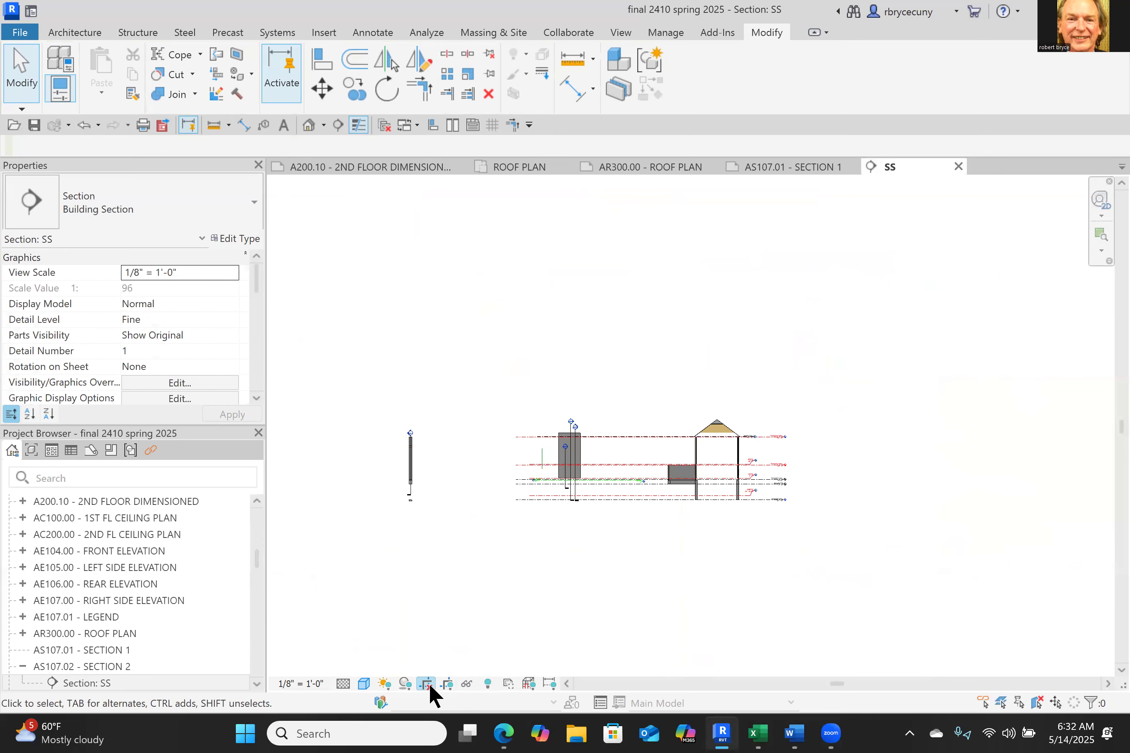
left_click(448, 684)
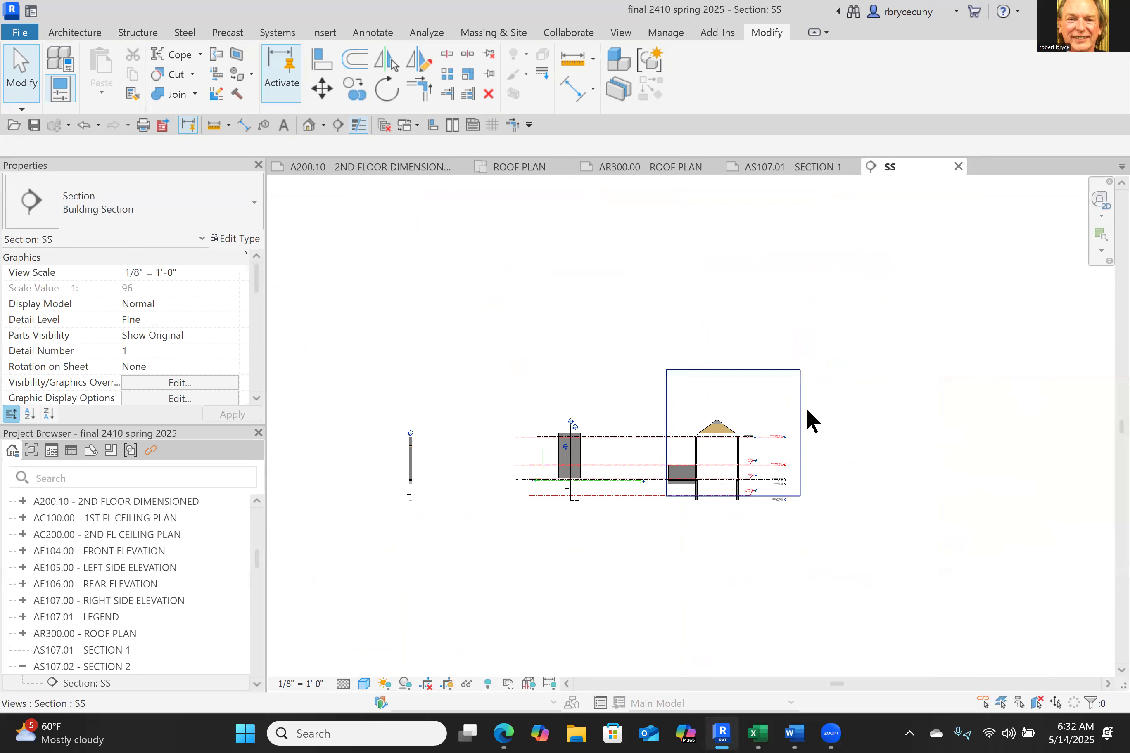
left_click(737, 496)
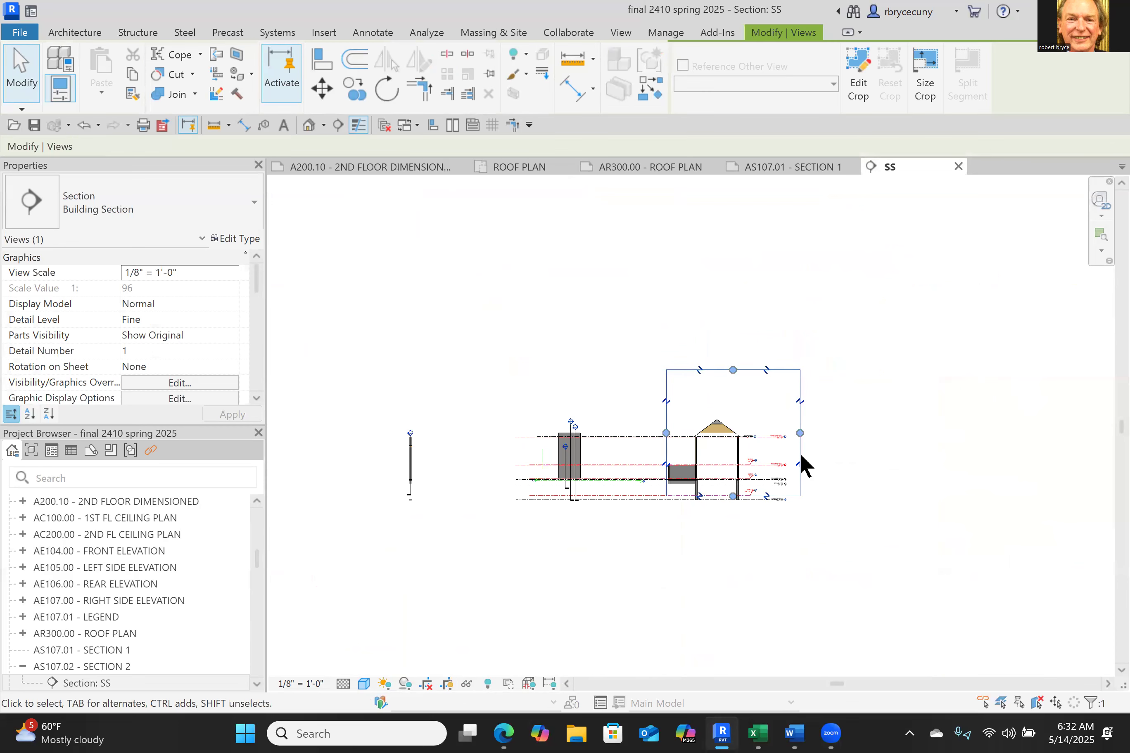
left_click_drag(729, 525, 730, 543)
left_click_drag(732, 370, 731, 406)
left_click_drag(665, 475, 643, 474)
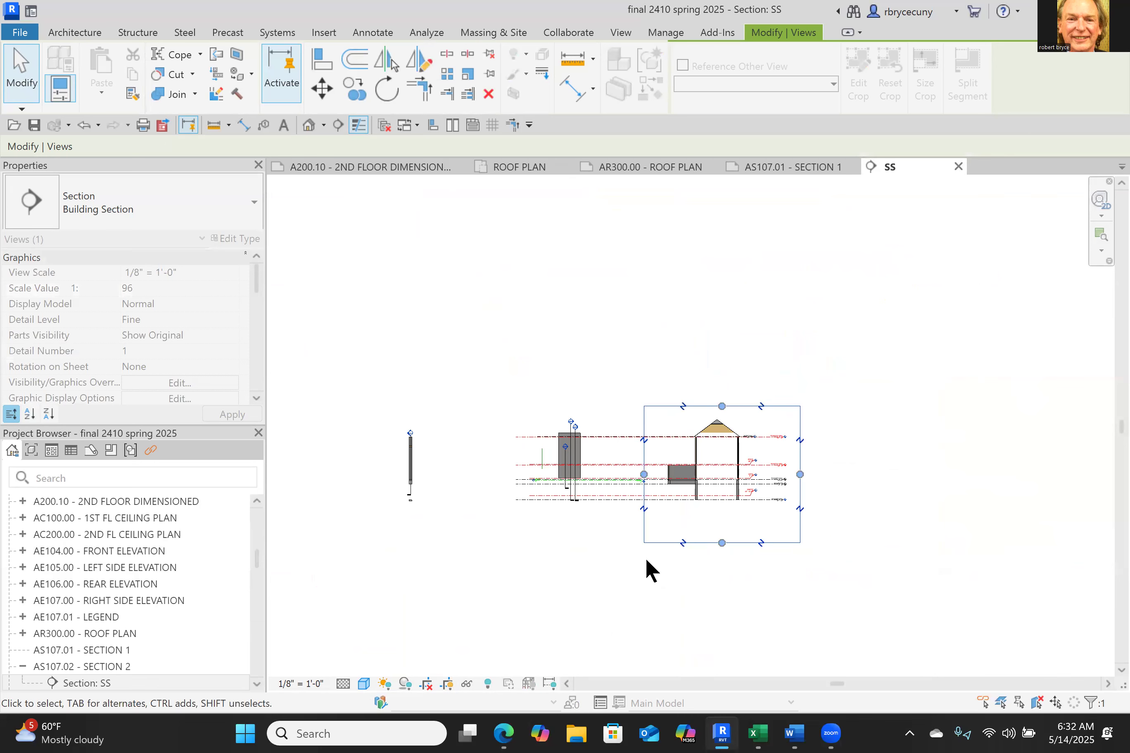
left_click(423, 683)
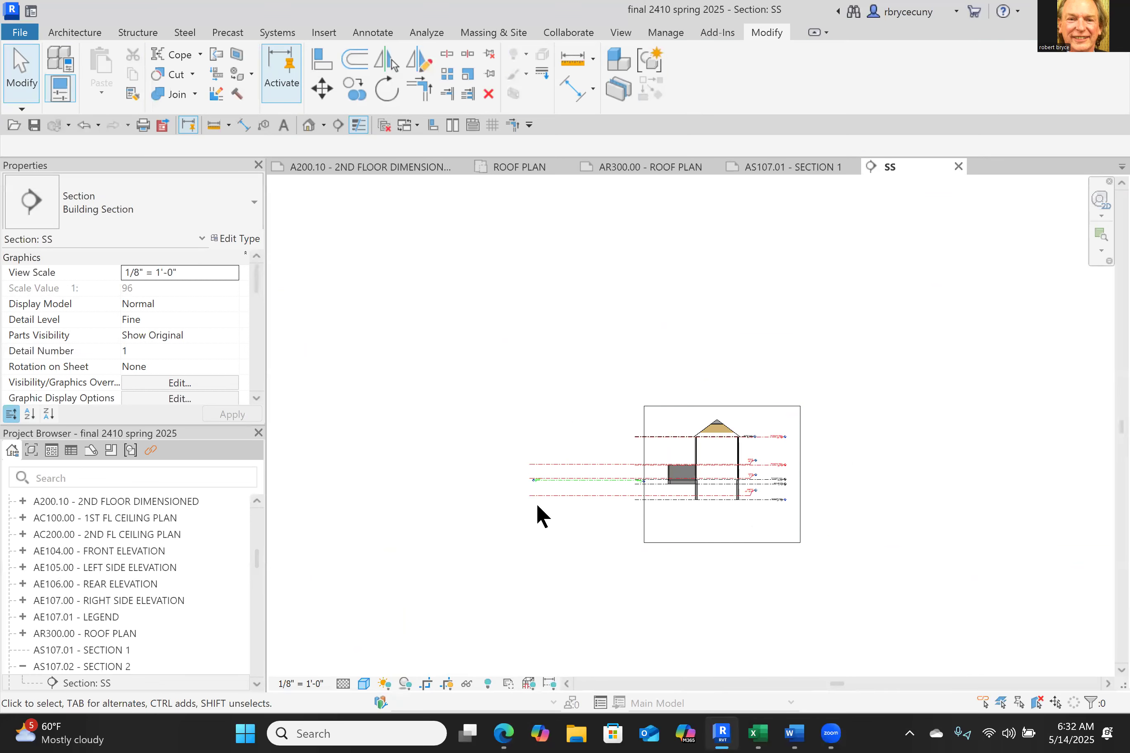
Step: Extend the GRADE level's right-hand head across the garage and house to the column of floor level heads
scroll(318, 438, "up", 6)
left_click(389, 435)
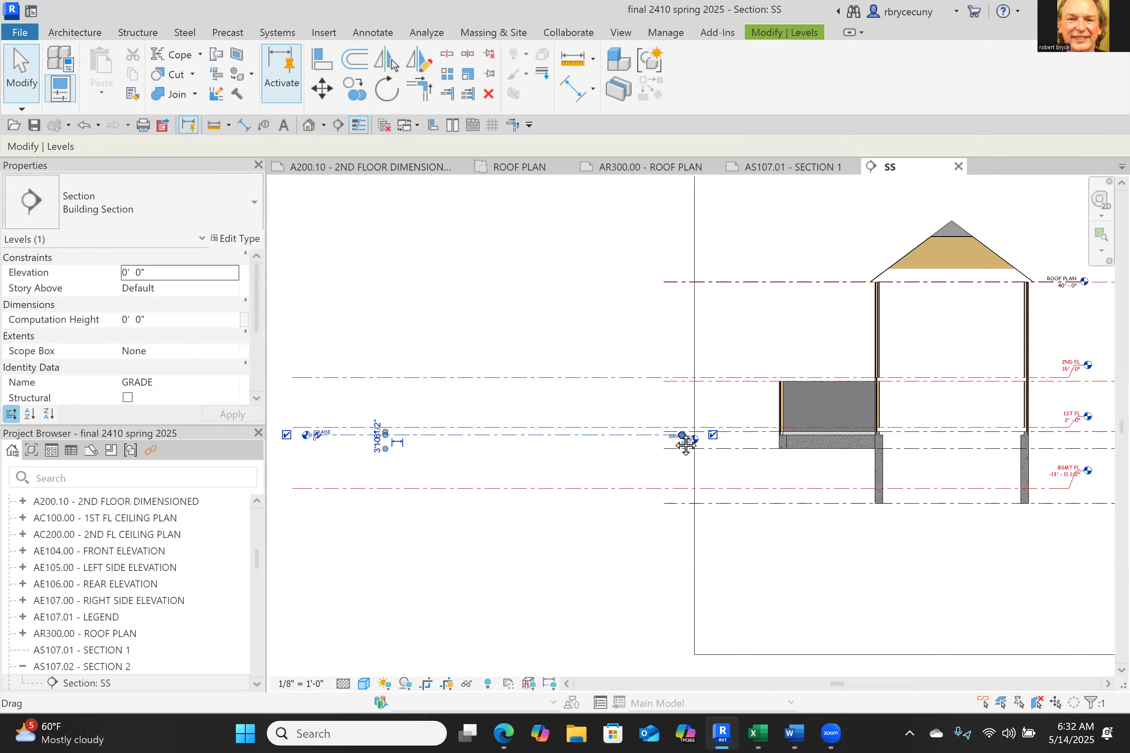
scroll(576, 406, "down", 3)
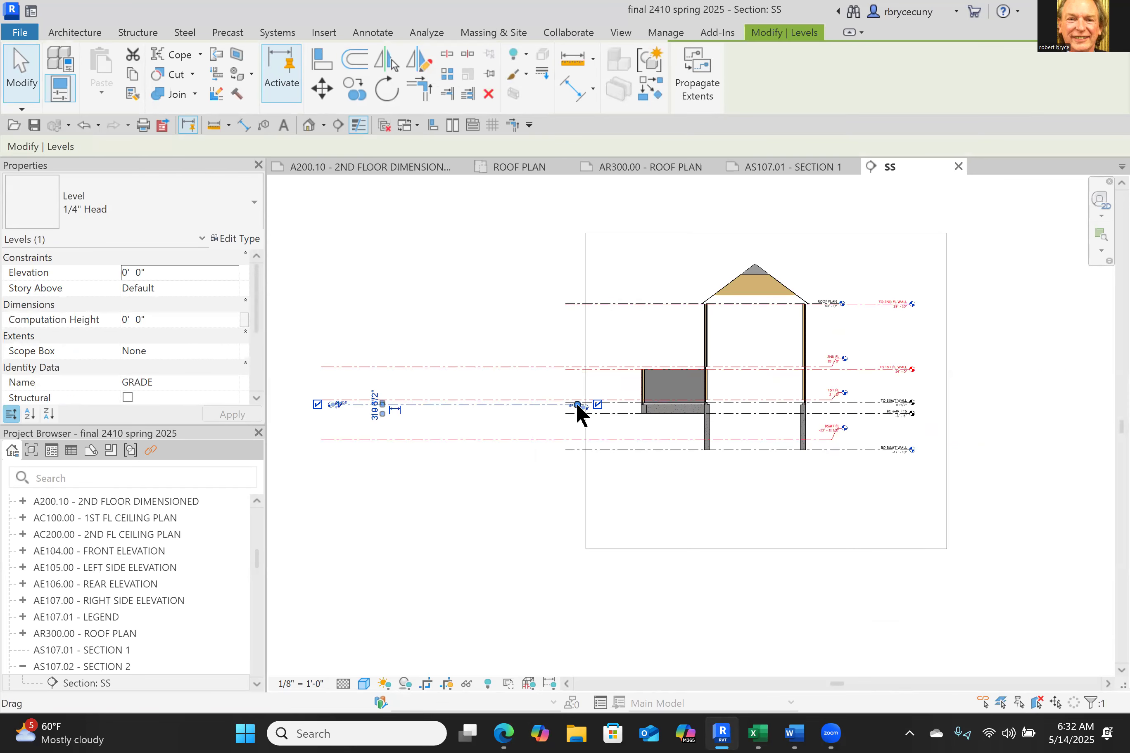
scroll(581, 406, "up", 6)
scroll(597, 390, "down", 3)
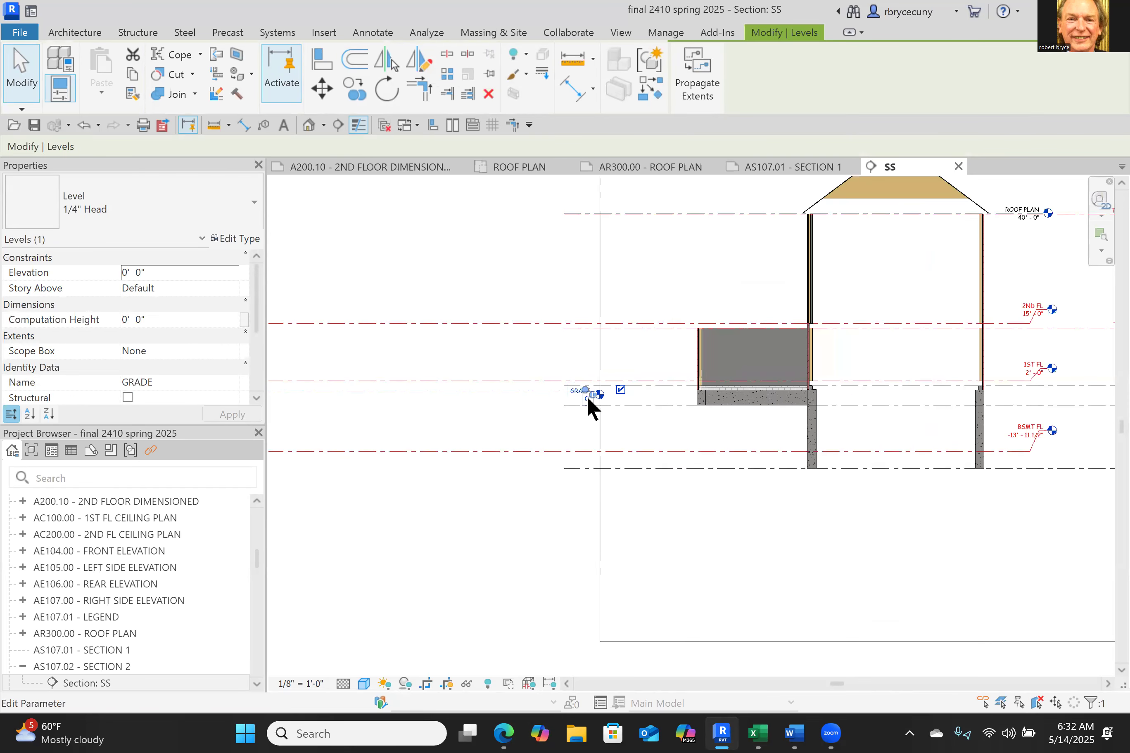
scroll(579, 352, "up", 3)
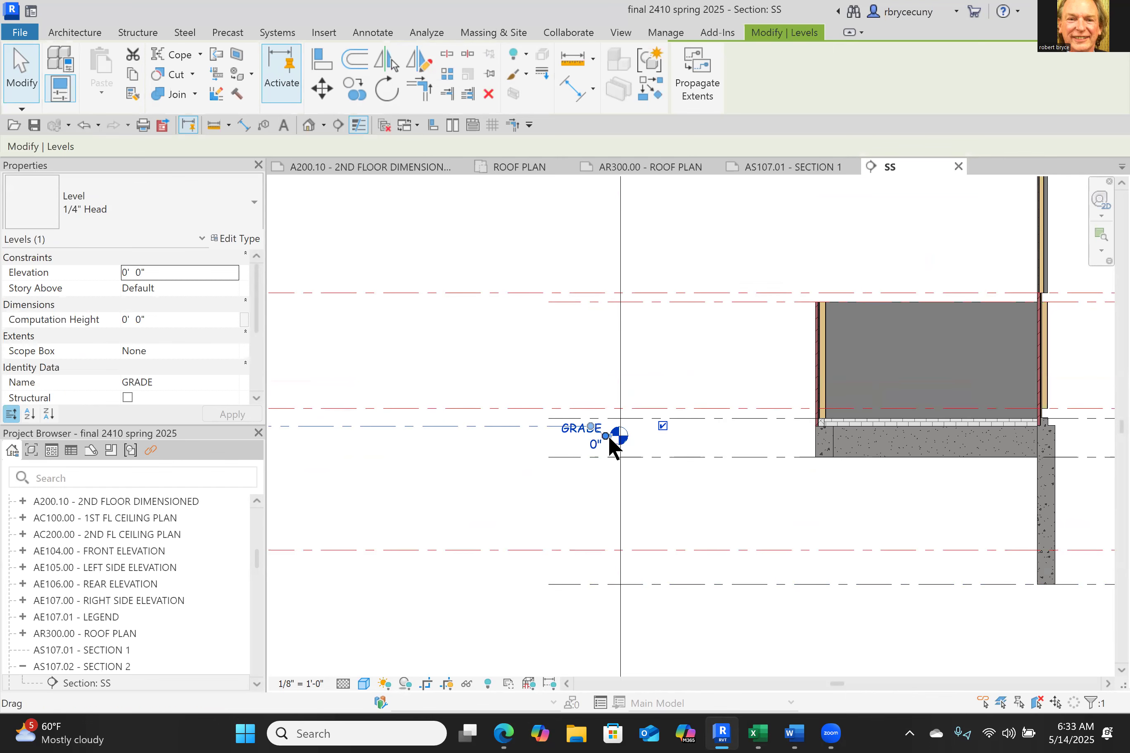
left_click_drag(610, 440, 1061, 442)
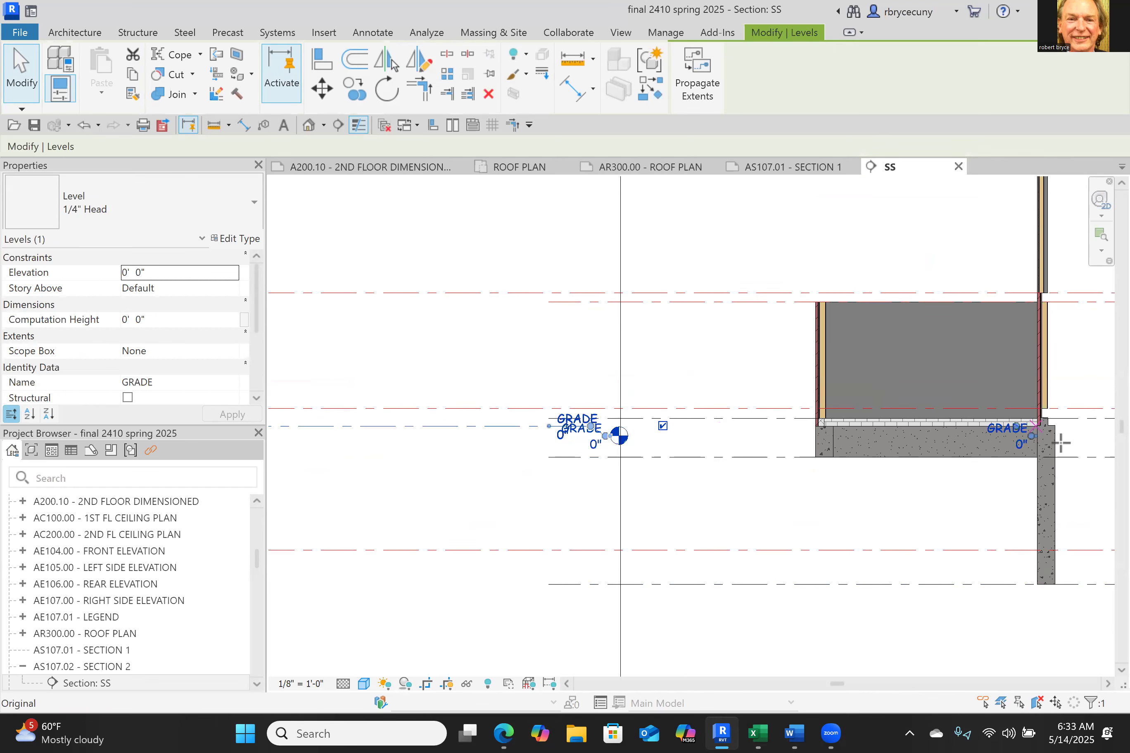
middle_click_drag(893, 520, 424, 394)
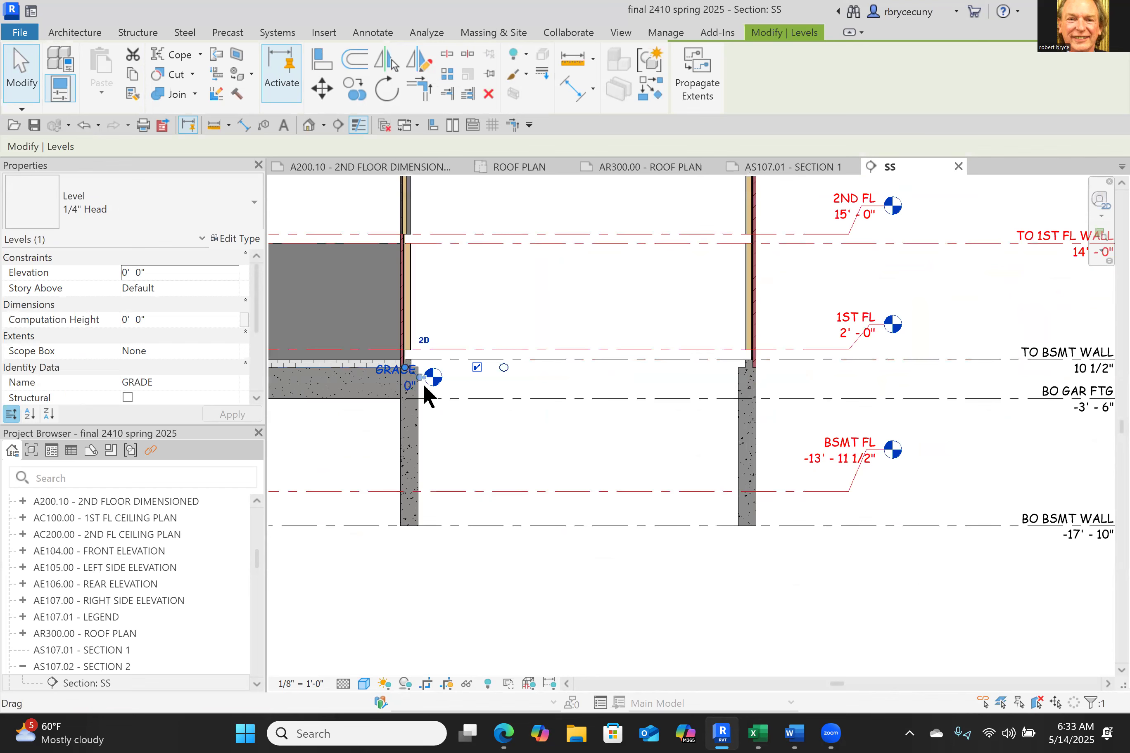
left_click_drag(424, 377, 909, 384)
Step: Pull the GRADE level's left-hand end and its aligned level lines just inside the crop boundary
scroll(795, 473, "down", 2)
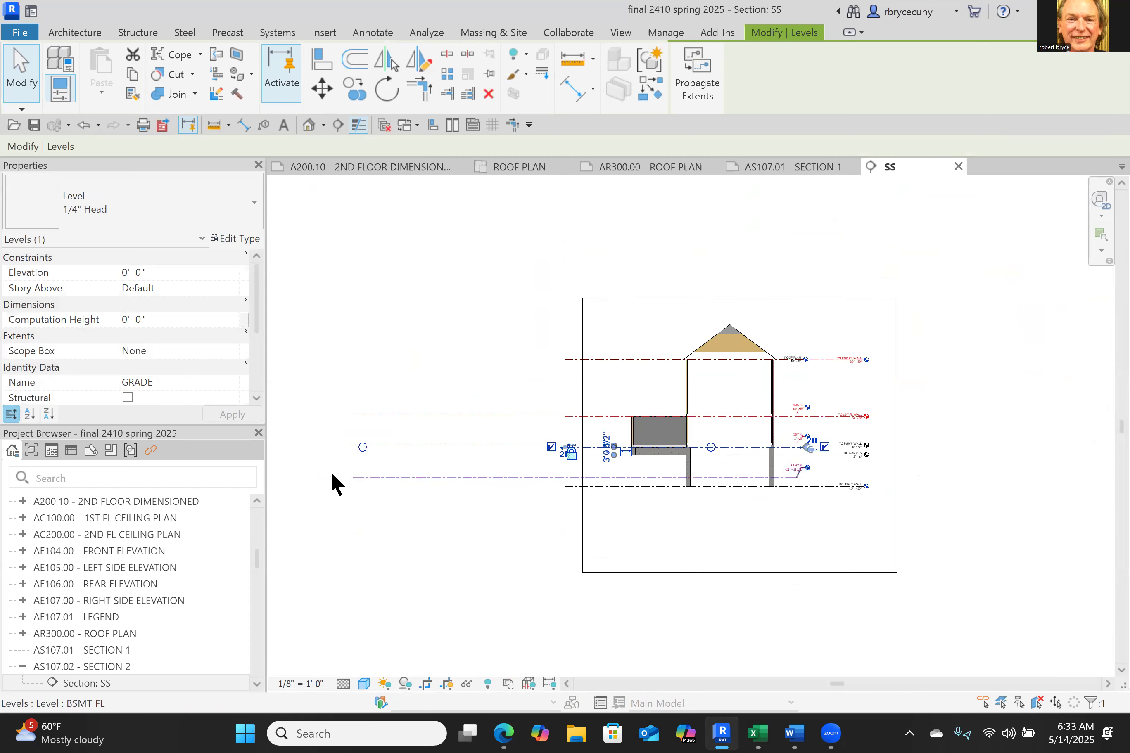
scroll(581, 456, "up", 5)
scroll(583, 454, "up", 3)
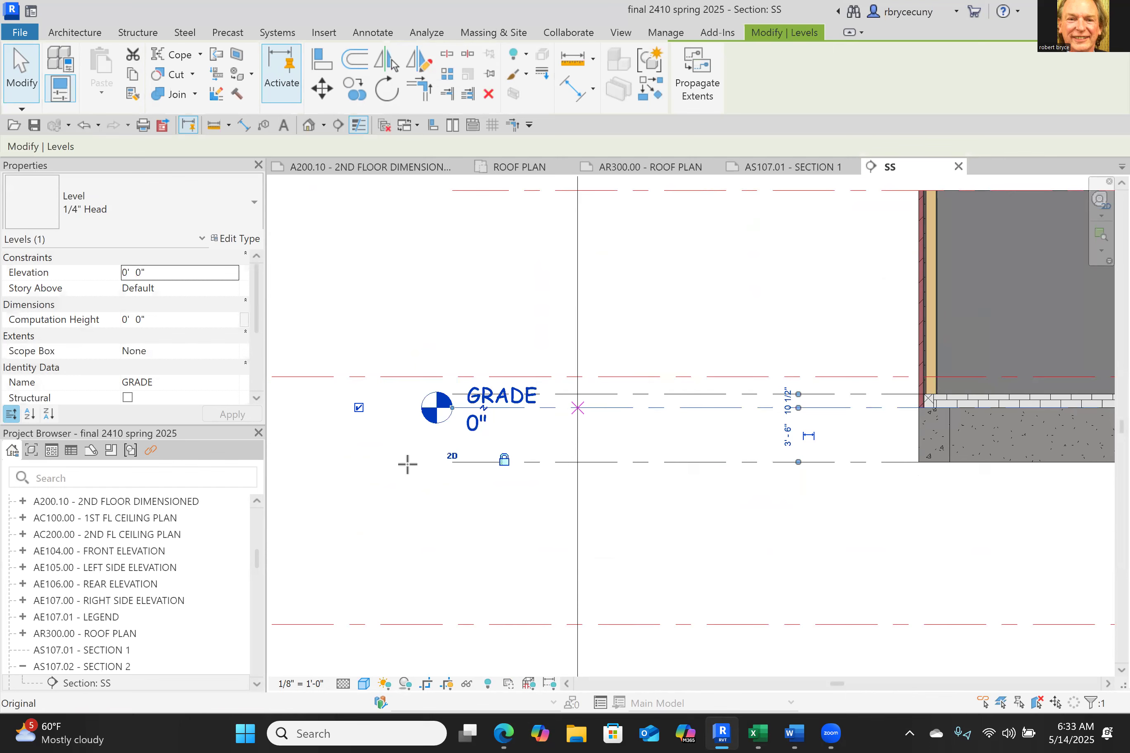
scroll(401, 474, "down", 8)
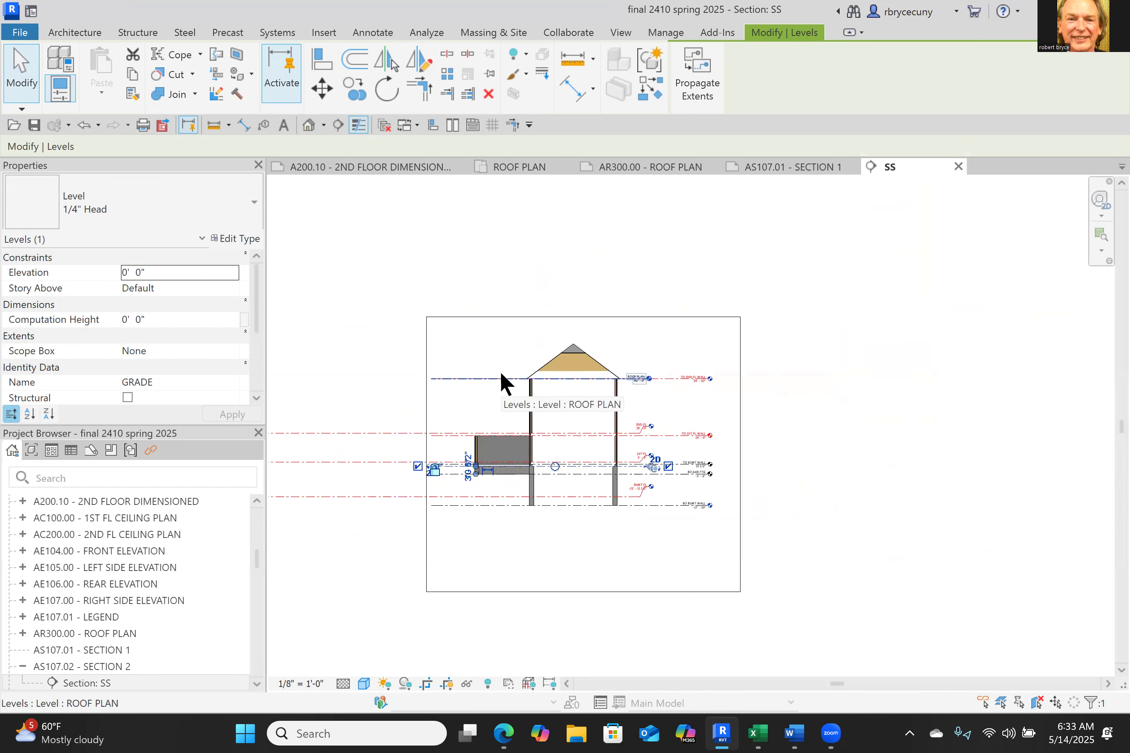
Step: Tighten the SS crop region's lower and right-hand edges around the building and its level heads
scroll(656, 536, "down", 2)
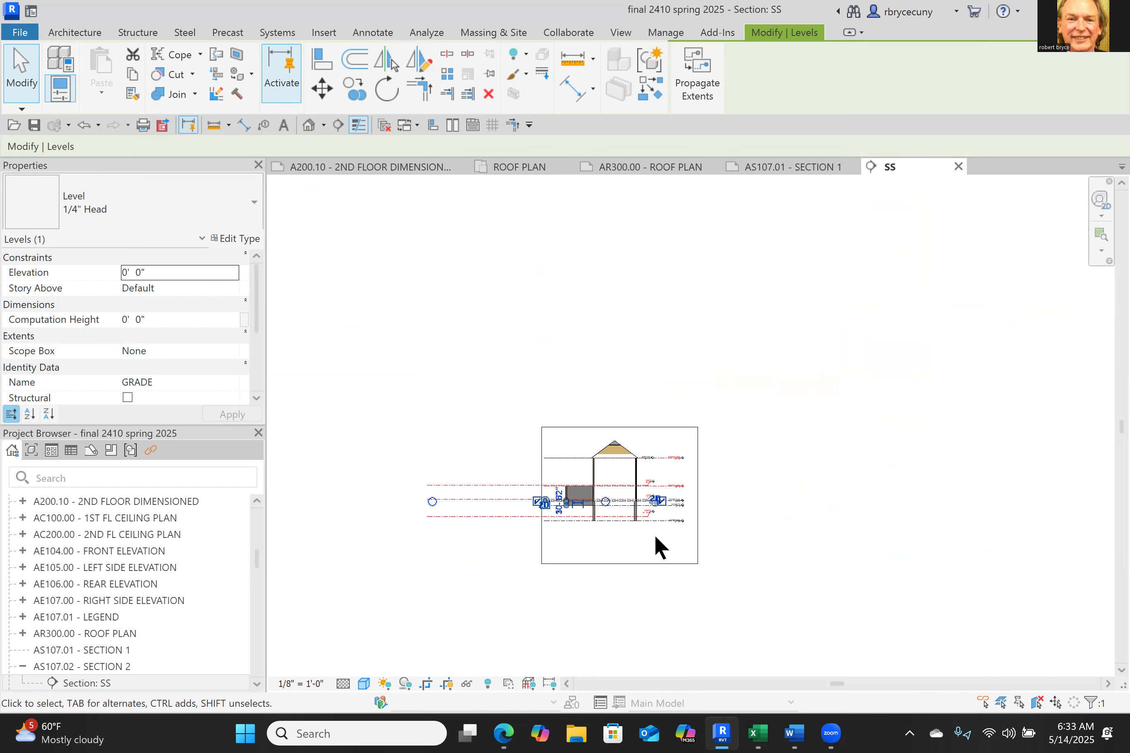
left_click(620, 563)
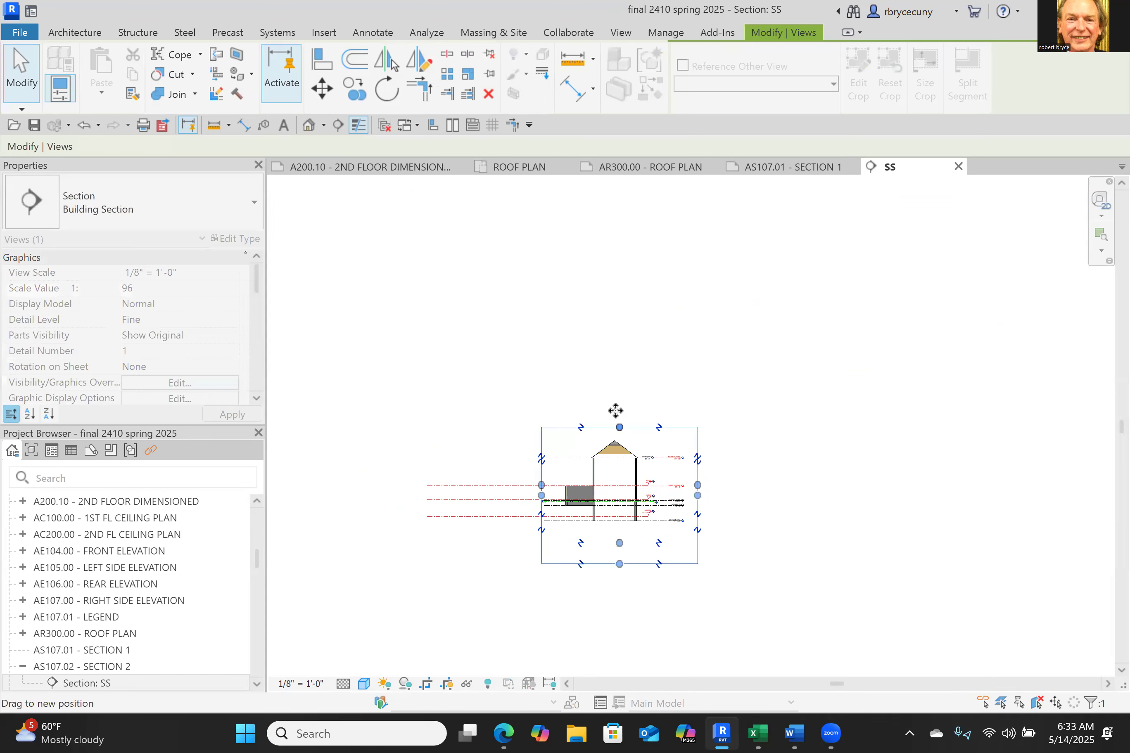
left_click_drag(696, 486, 692, 487)
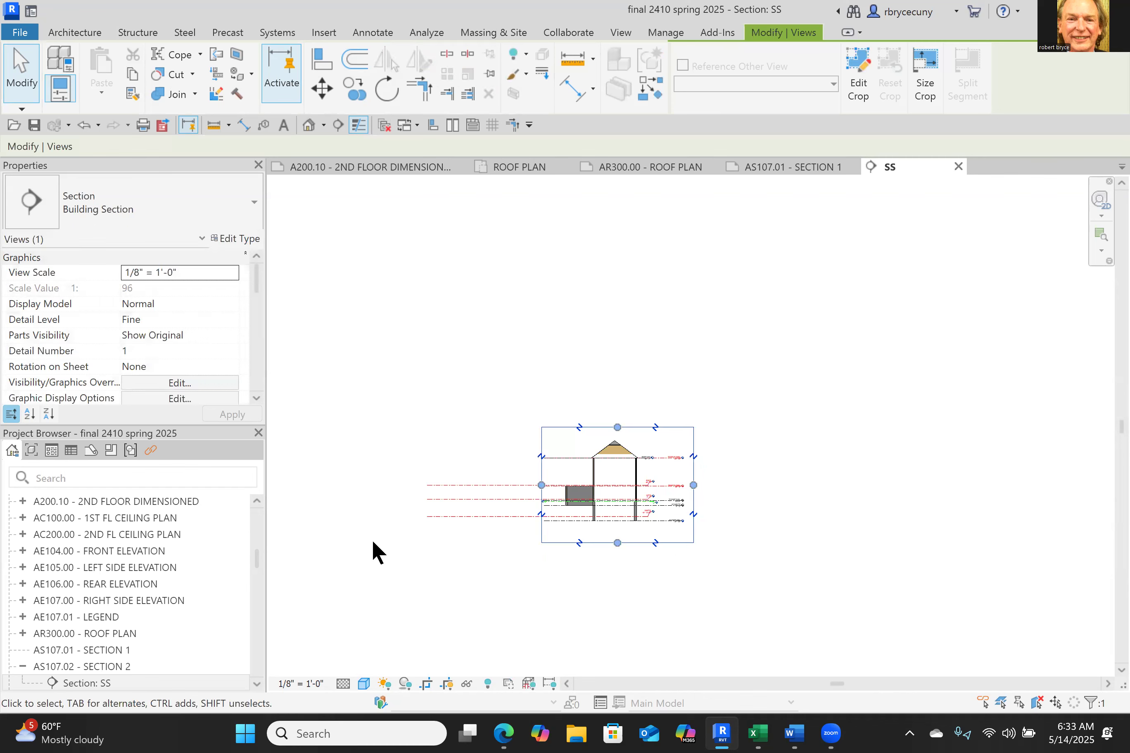
Step: Open the FB section view placed on sheet AS107.10 - SECTION 10
scroll(126, 607, "down", 2)
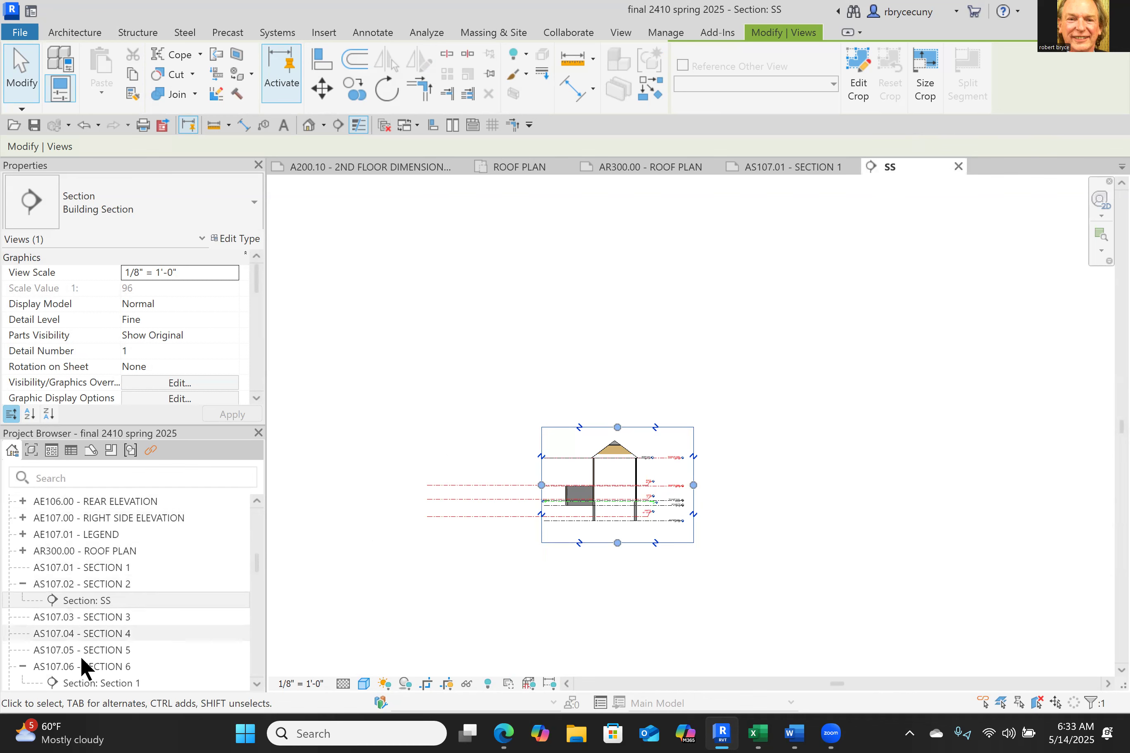
scroll(106, 676, "down", 2)
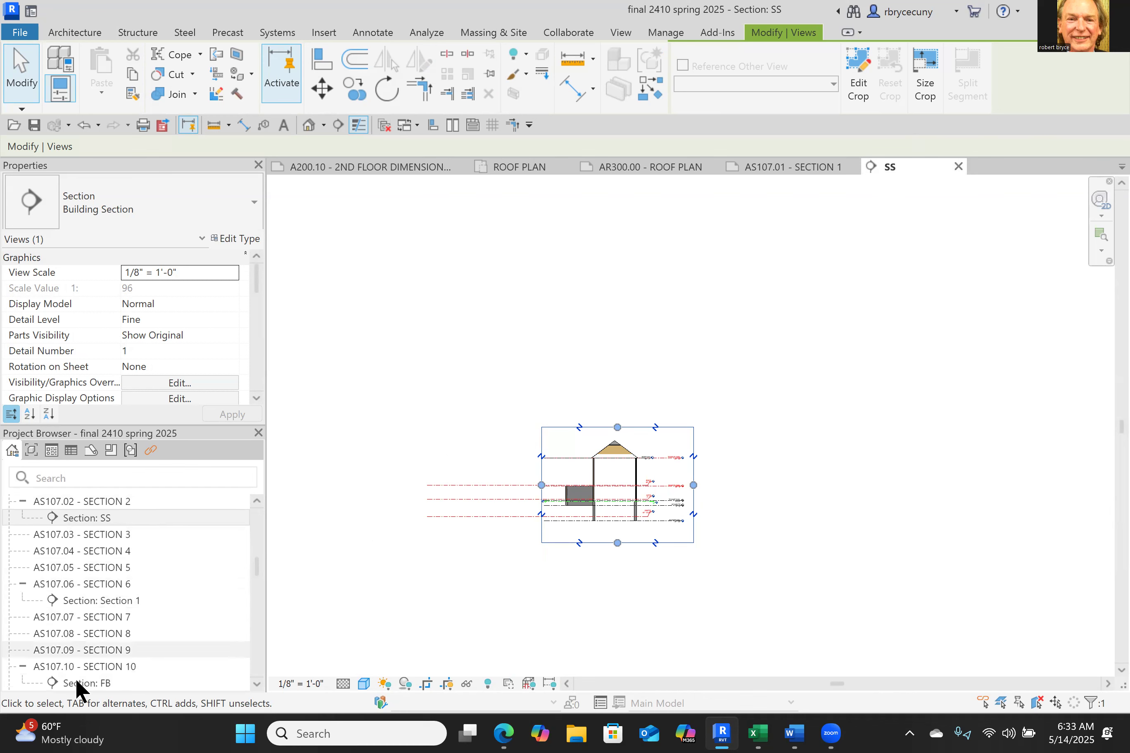
scroll(97, 673, "down", 2)
scroll(97, 658, "down", 2)
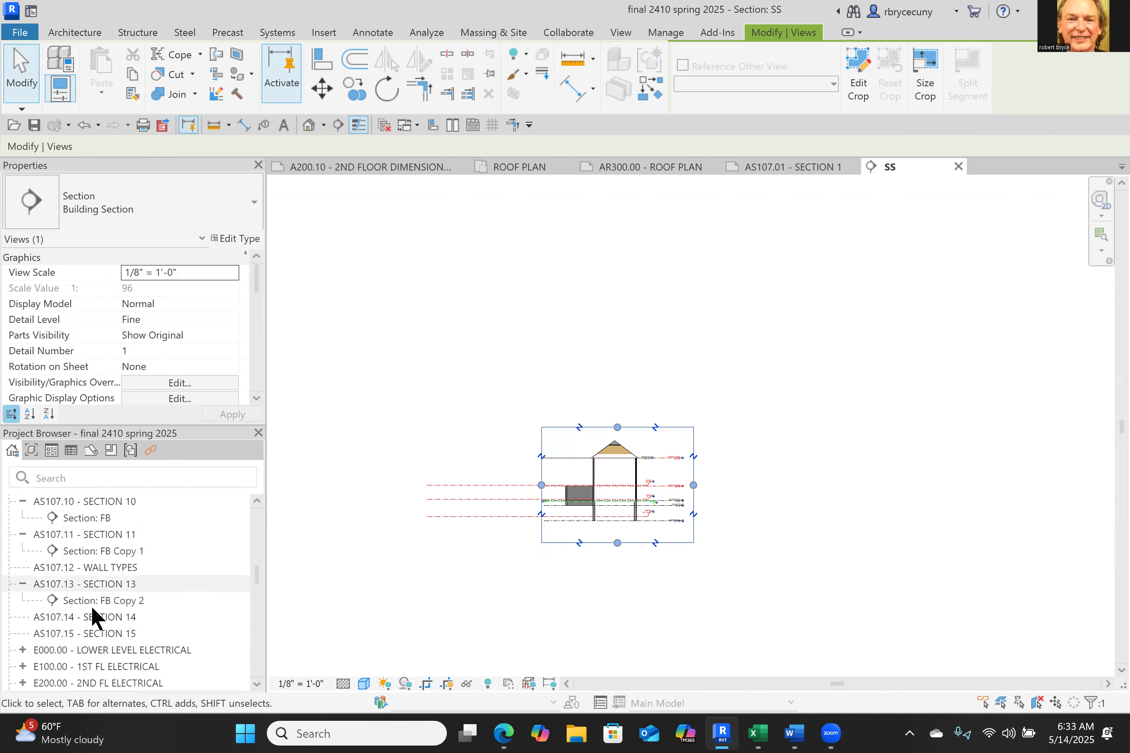
double_click(100, 518)
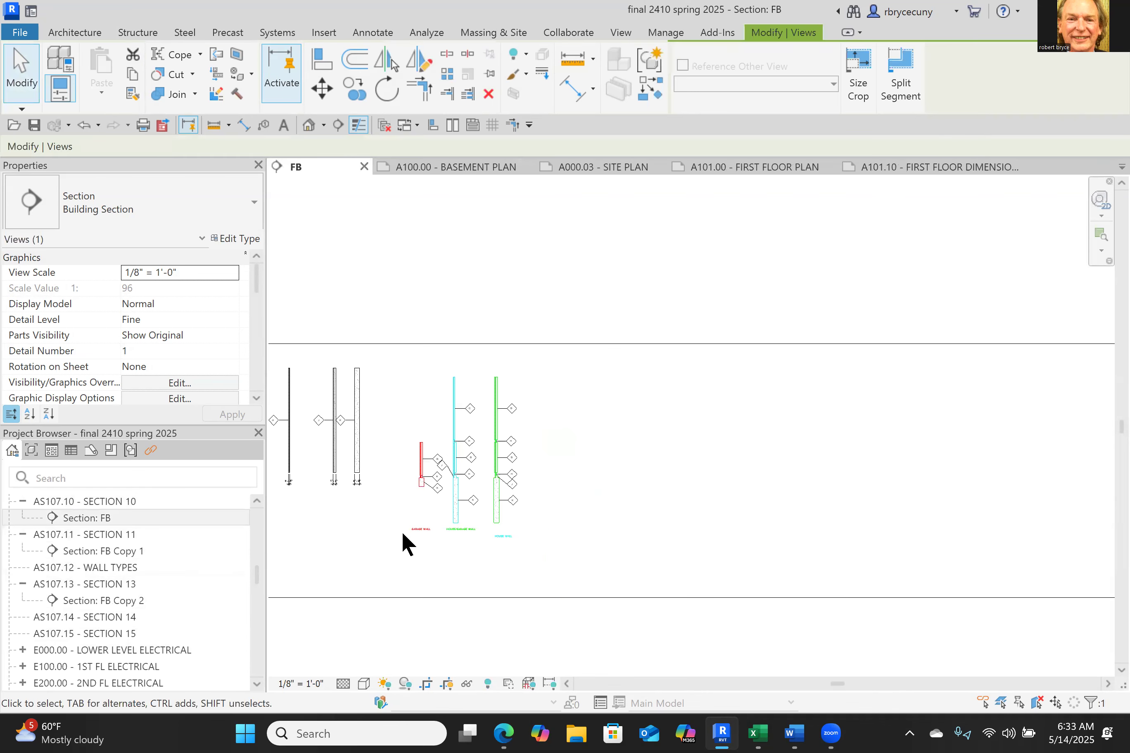
Step: Turn off view cropping in the FB section and look over the full extent of the view
scroll(457, 534, "down", 5)
middle_click_drag(456, 534, 497, 565)
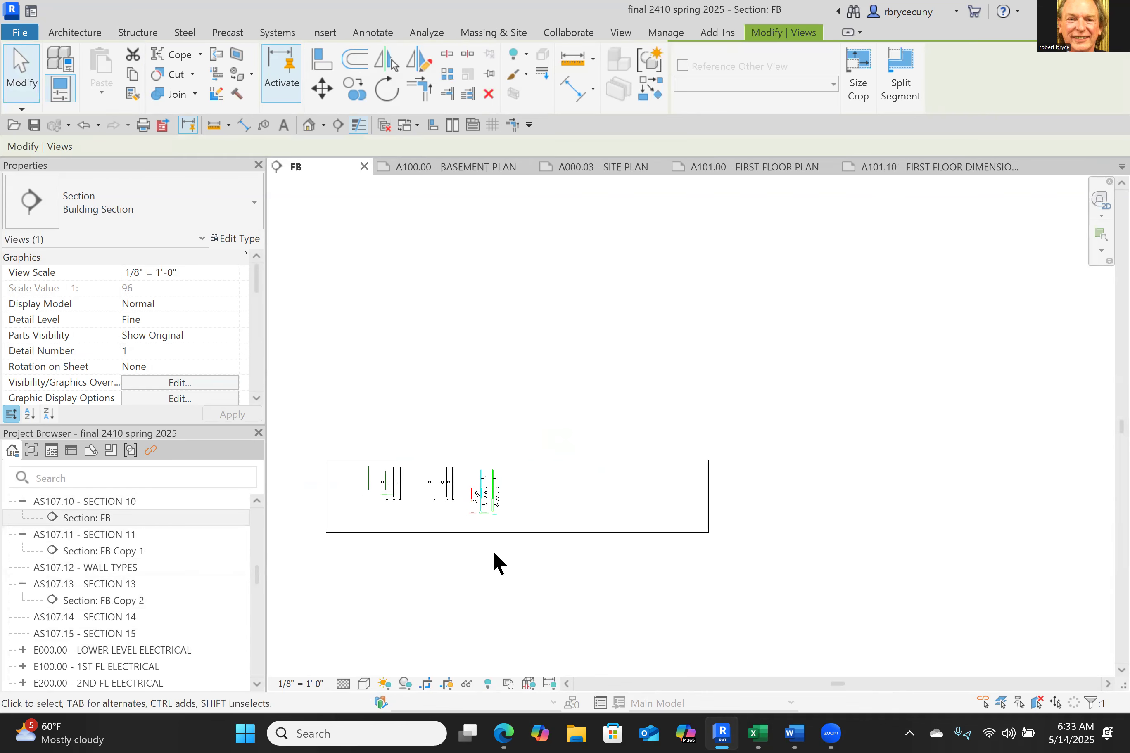
left_click(430, 685)
scroll(502, 600, "down", 5)
middle_click_drag(502, 600, 545, 466)
scroll(547, 459, "up", 3)
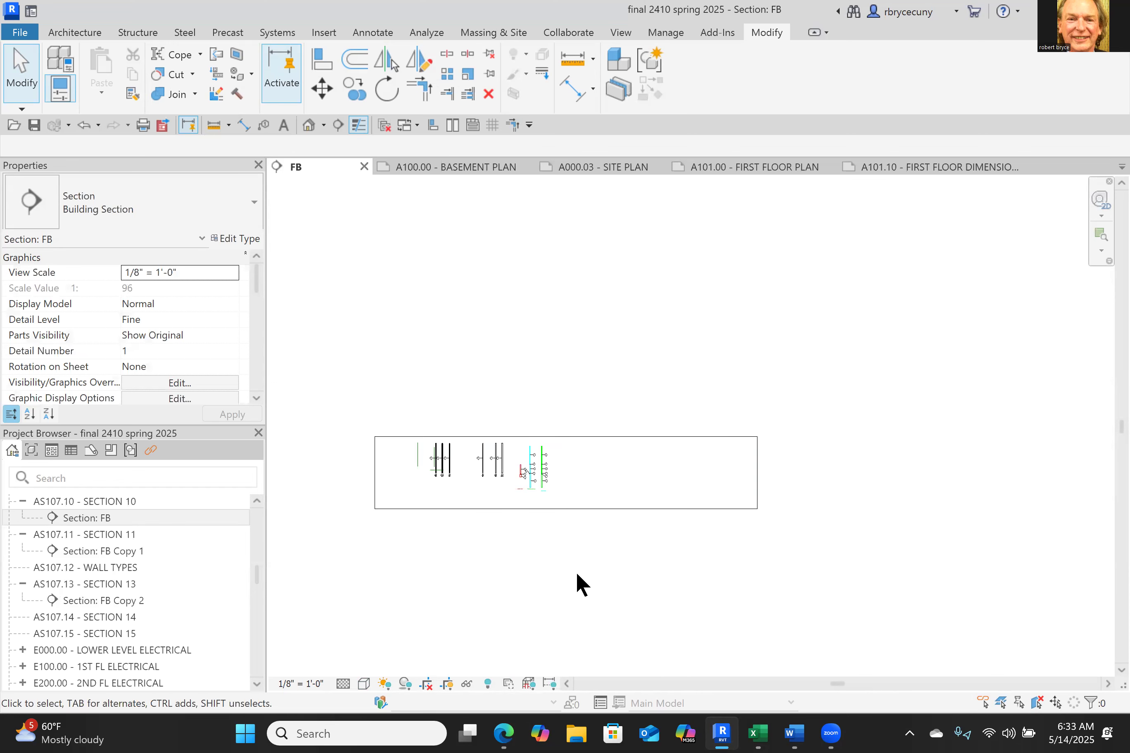
Step: On sheet A101.00 - FIRST FLOOR PLAN, shift the SS section line so its head sits just outside the garage's left wall
left_click(611, 167)
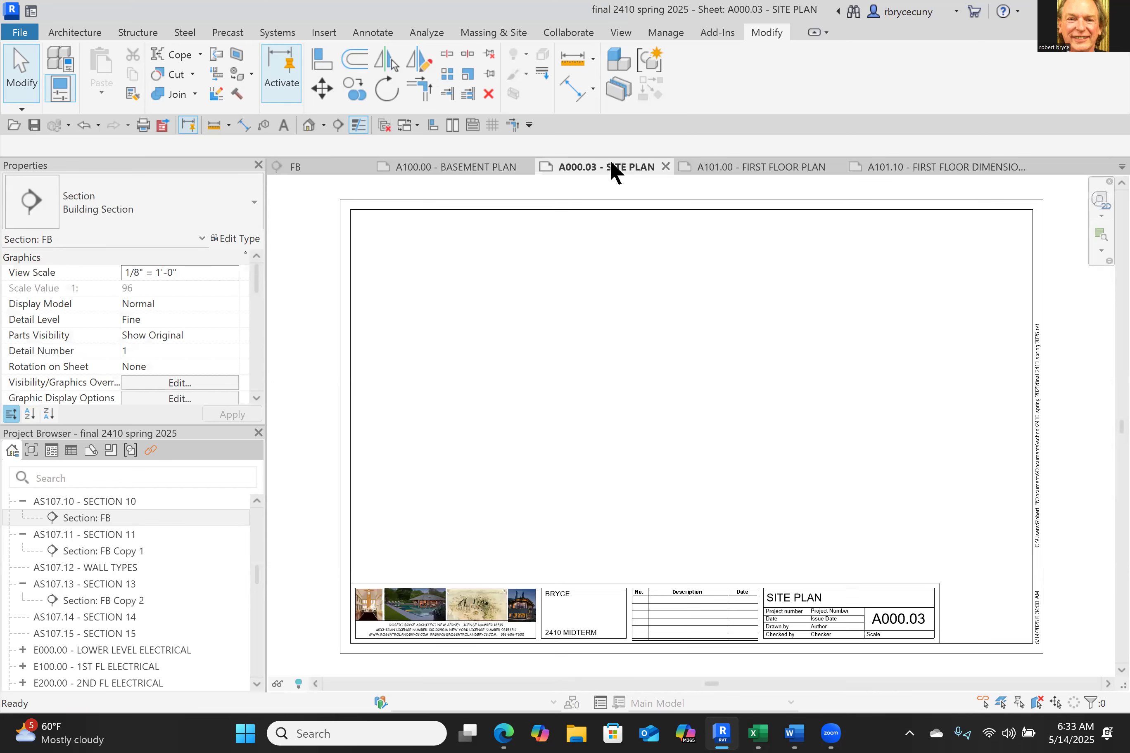
left_click(735, 171)
middle_click_drag(727, 300, 671, 445)
scroll(653, 453, "down", 2)
left_click(611, 424)
left_click_drag(609, 426, 565, 426)
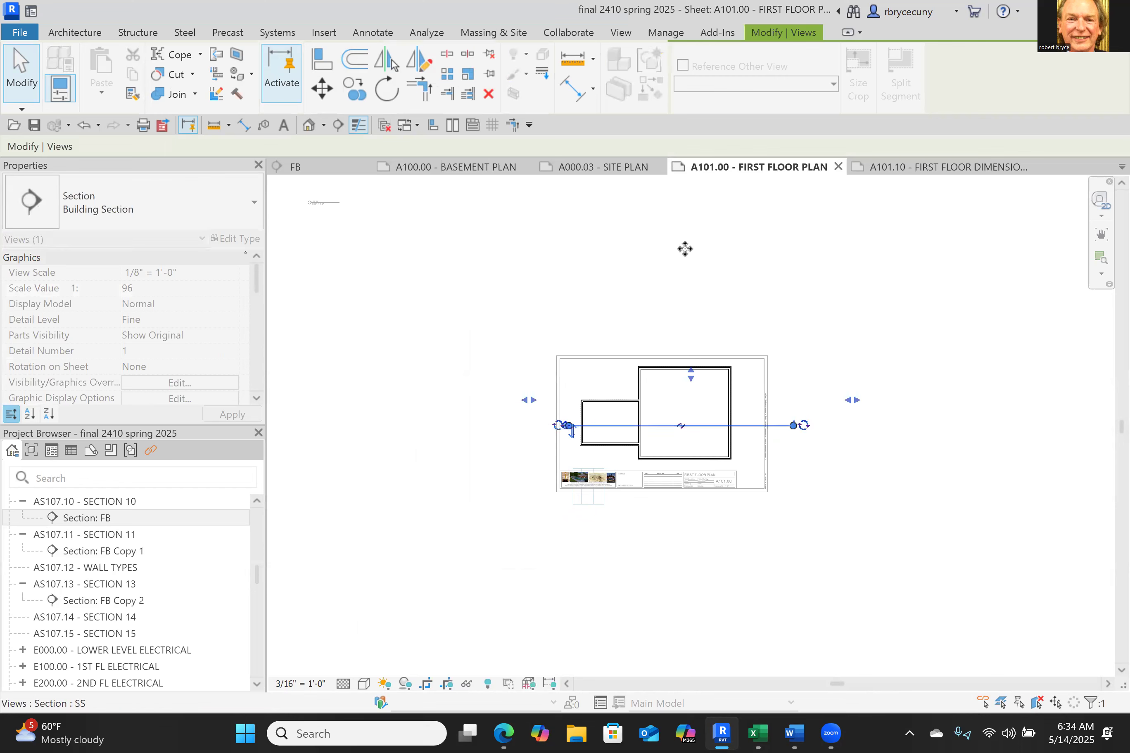
Step: Turn off view cropping in the first floor plan and move the FB section line over so it cuts through the house
scroll(698, 580, "down", 3)
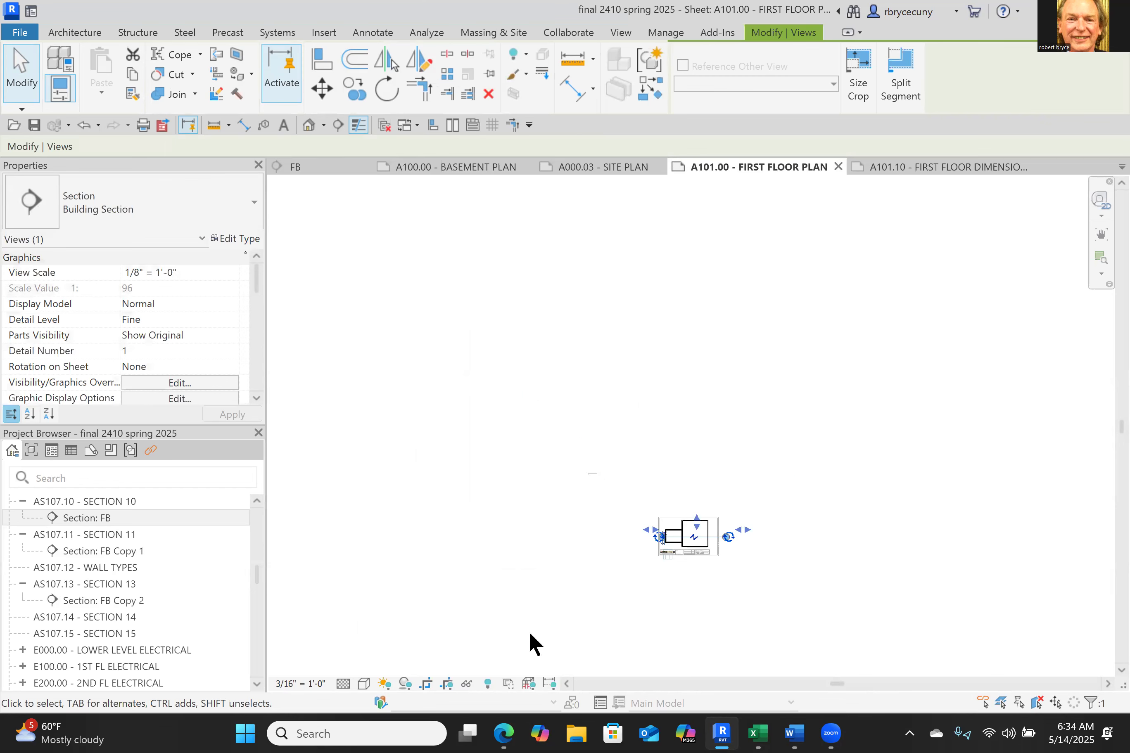
left_click(423, 684)
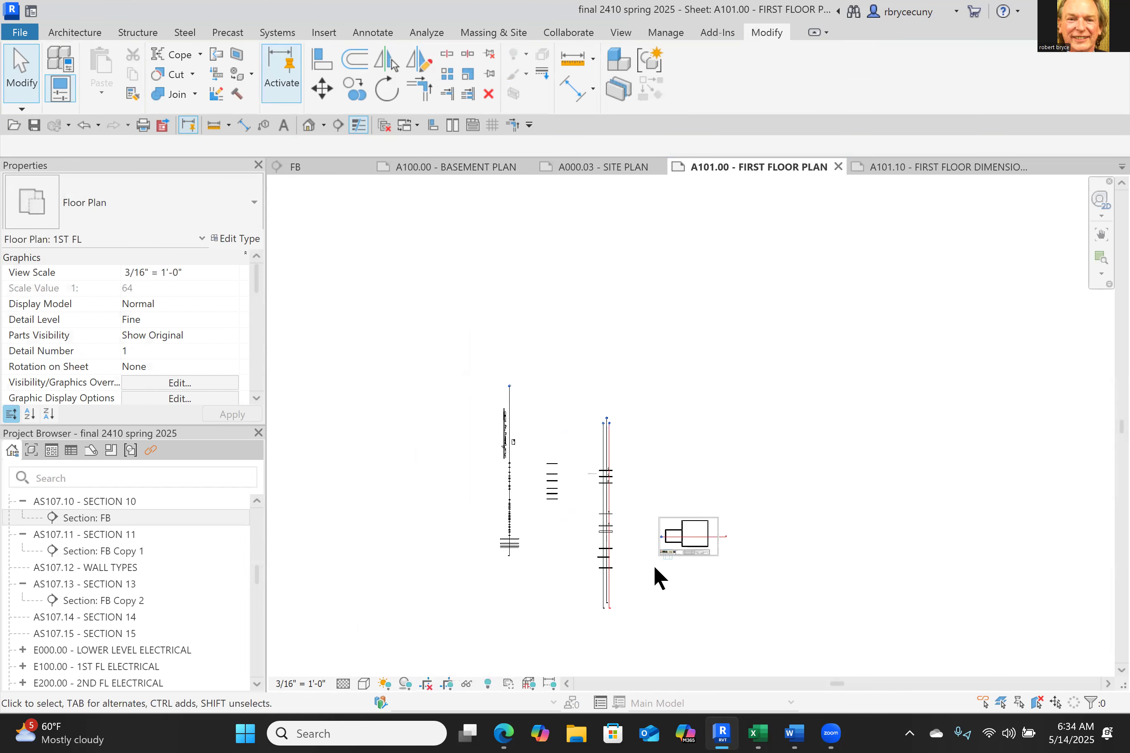
scroll(655, 569, "up", 4)
middle_click_drag(653, 580, 567, 459)
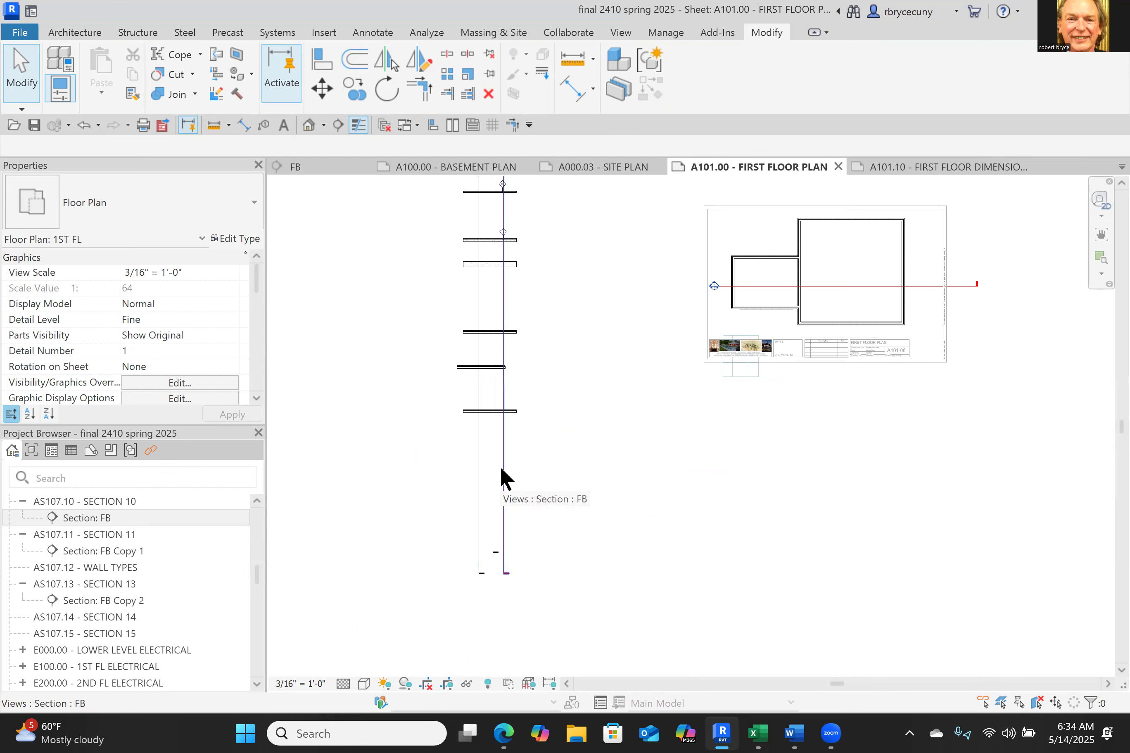
left_click_drag(500, 466, 850, 434)
scroll(881, 520, "down", 3)
middle_click_drag(641, 610, 452, 725)
middle_click_drag(722, 401, 711, 507)
scroll(701, 499, "down", 3)
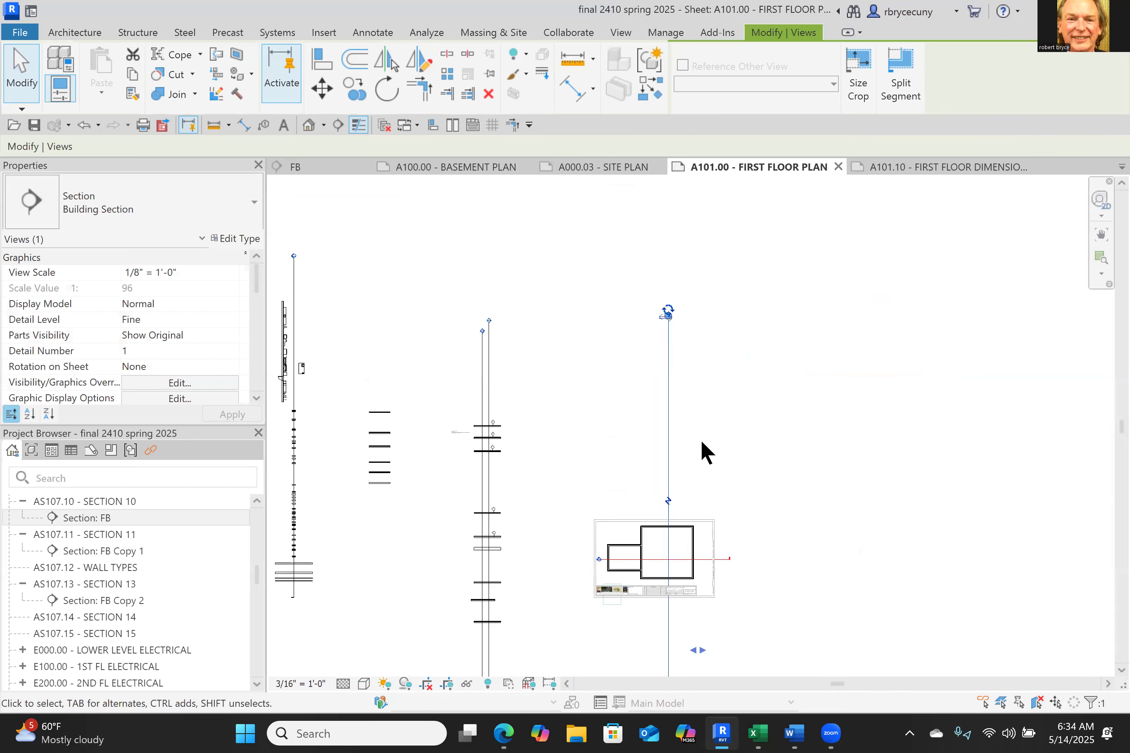
Step: Shorten the FB section line from its head end, bringing the head down to the house's upper wall
scroll(687, 334, "up", 8)
mouse_move(664, 330)
left_mouse_down()
mouse_move(663, 666)
mouse_move(688, 607)
left_mouse_up()
middle_click_drag(704, 615, 764, 133)
left_click_drag(765, 134, 726, 577)
middle_click_drag(726, 577, 698, 140)
left_click_drag(705, 475, 703, 474)
middle_click_drag(815, 629, 833, 186)
scroll(724, 570, "down", 3)
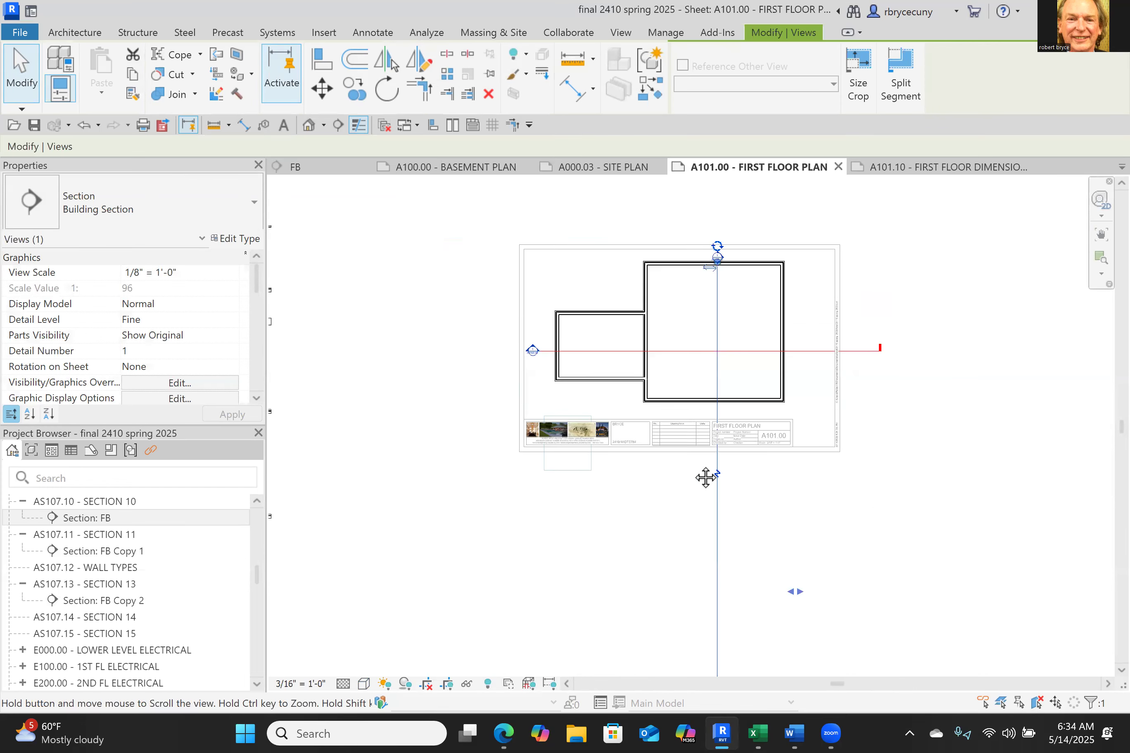
Step: Shorten the FB section line from its tail end so it stops just below the house's lower wall
middle_click_drag(706, 476, 669, 358)
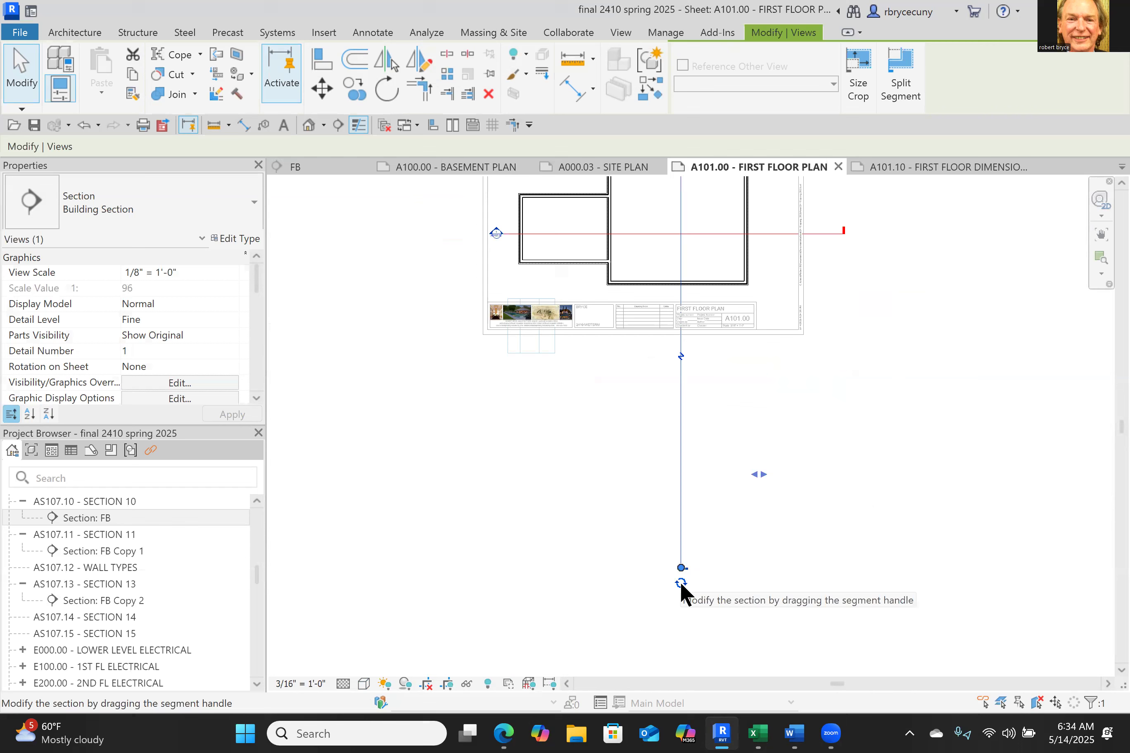
scroll(680, 589, "up", 4)
left_click_drag(685, 538, 662, 201)
middle_click_drag(650, 234, 633, 526)
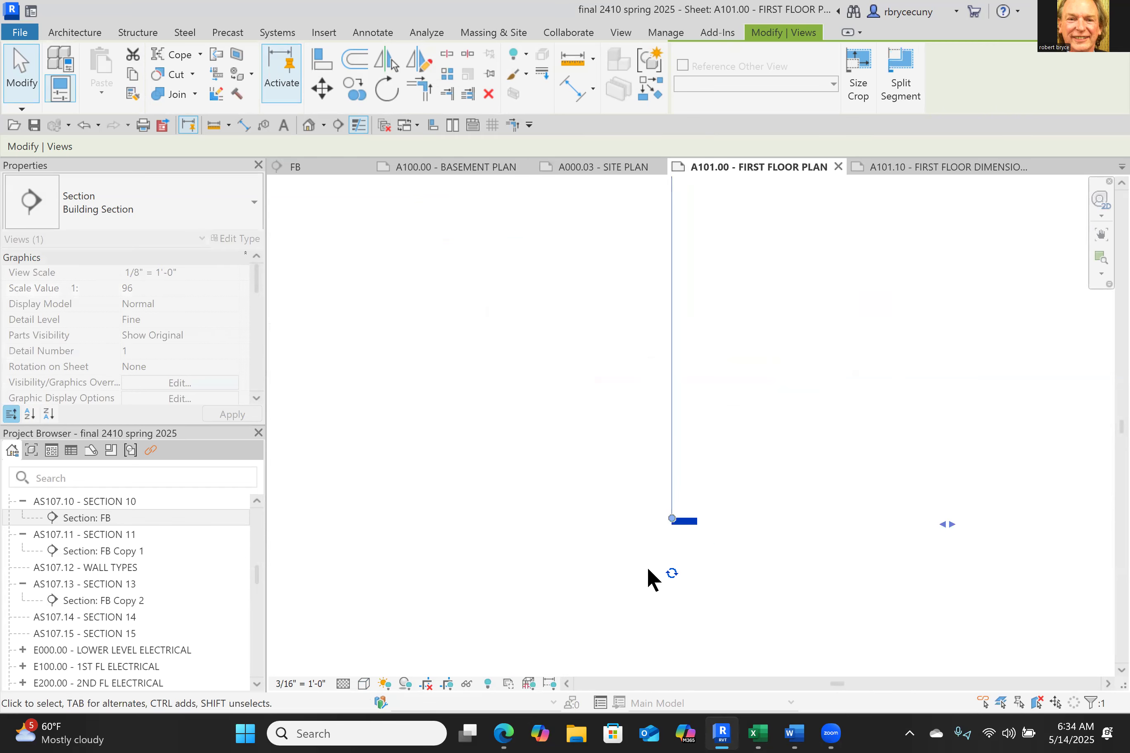
left_click_drag(668, 517, 667, 217)
middle_click_drag(623, 284, 670, 603)
left_click_drag(674, 595, 687, 287)
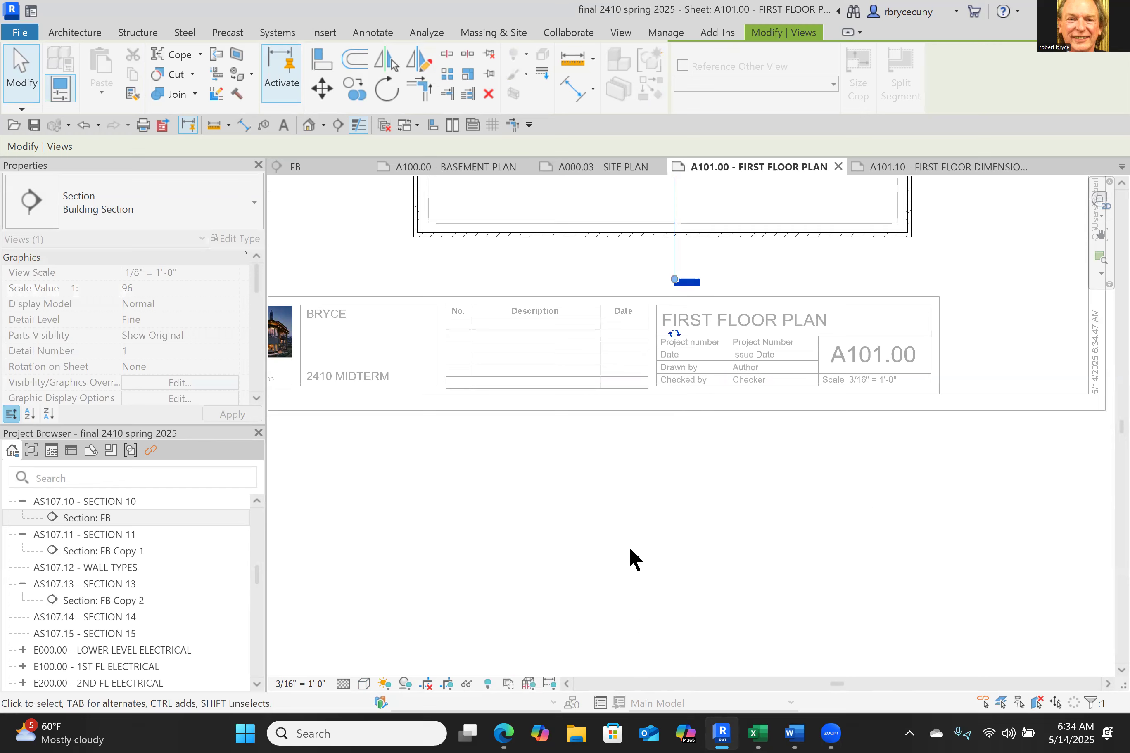
scroll(630, 559, "down", 8)
left_click(698, 618)
middle_click_drag(651, 625, 681, 588)
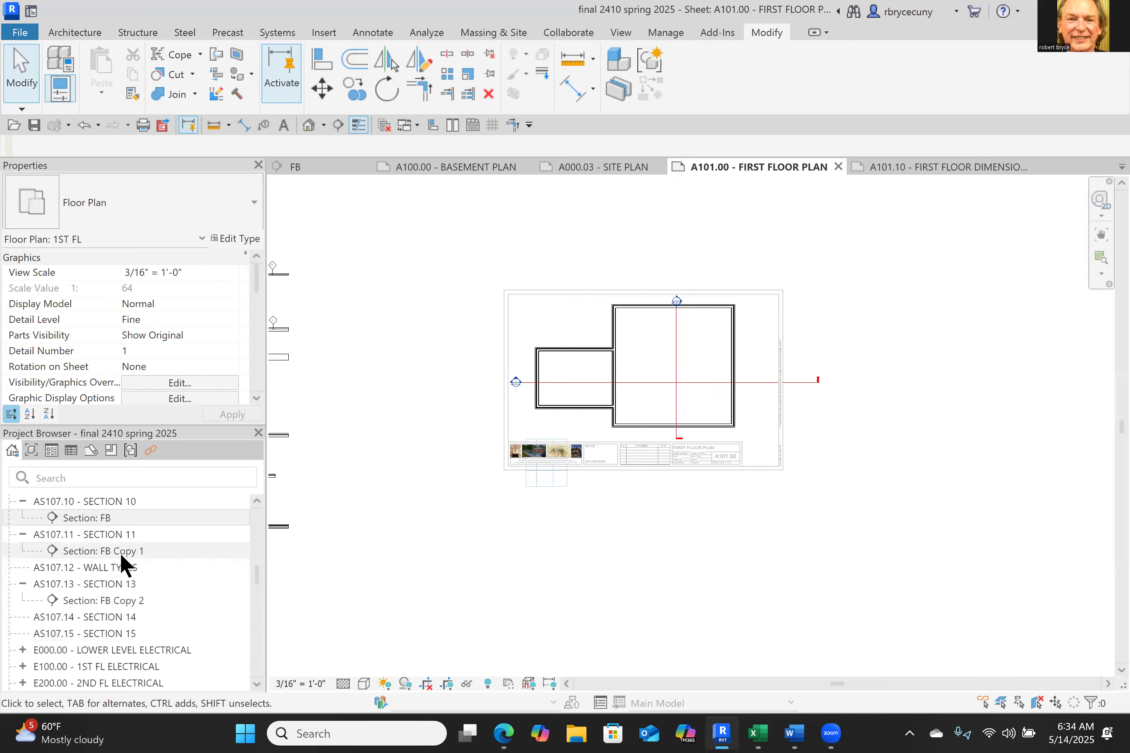
Step: Remove the FB section view from sheet AS107.10 - SECTION 10
scroll(124, 578, "up", 2)
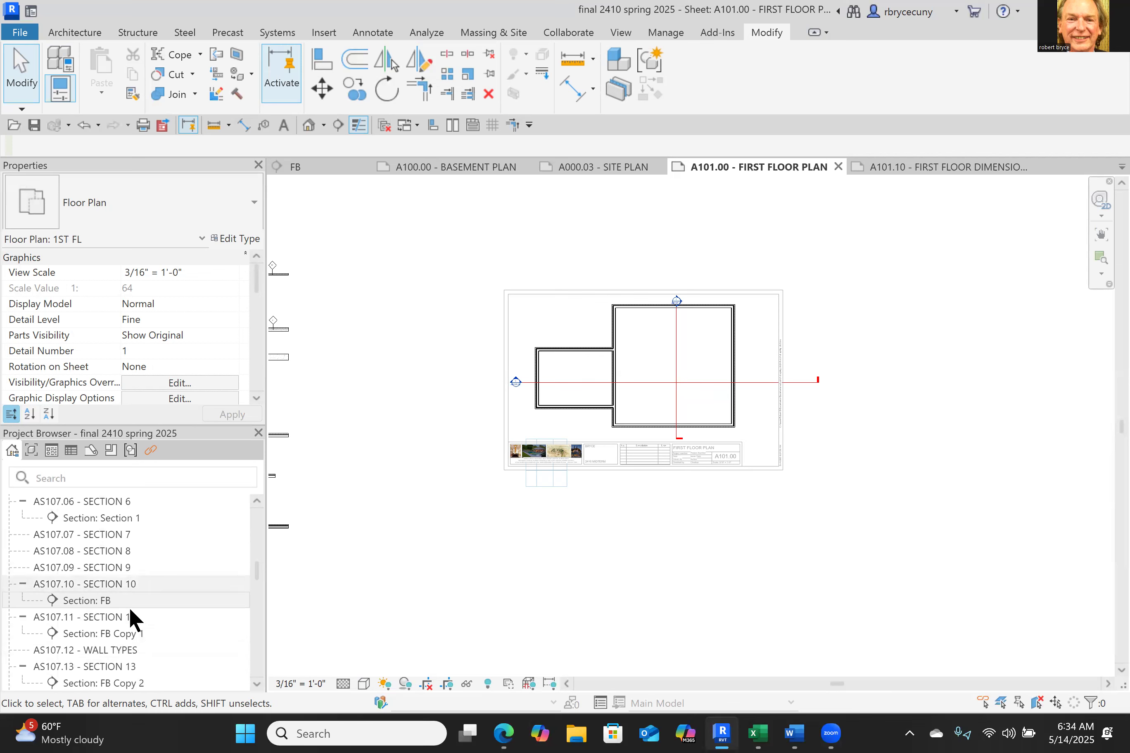
right_click(90, 600)
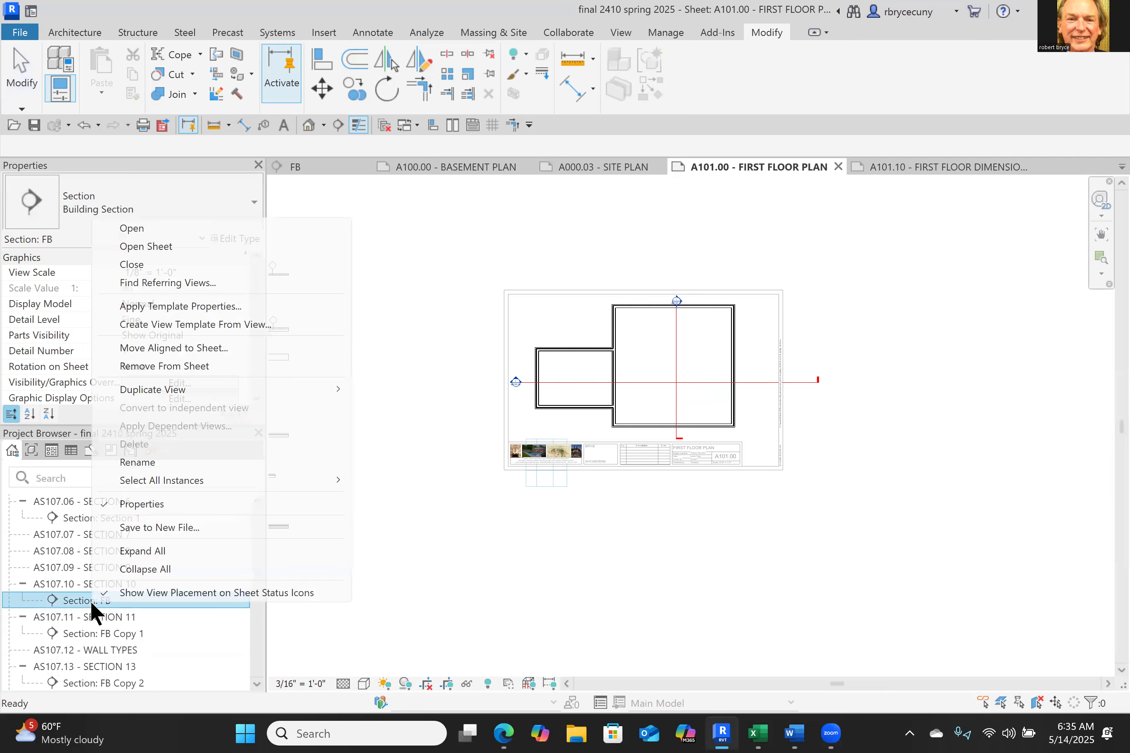
left_click(190, 367)
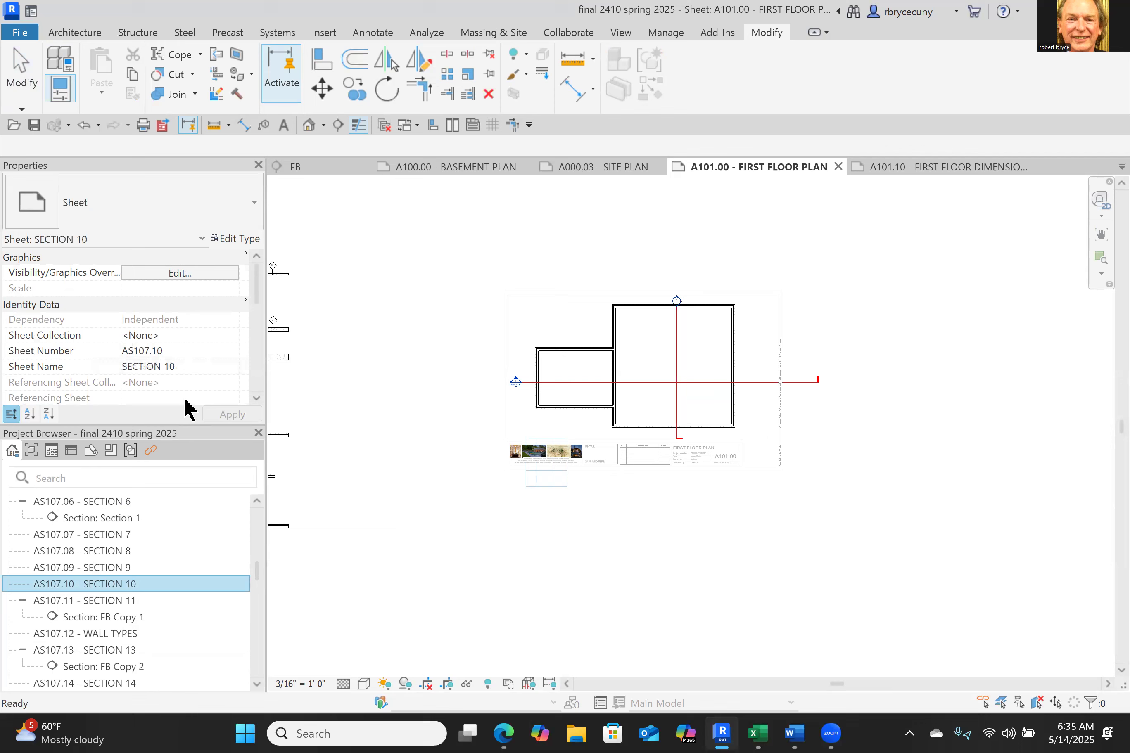
Step: Deactivate the floor plan view on sheet A101.00 to return to the sheet
left_click(488, 651)
right_click(486, 556)
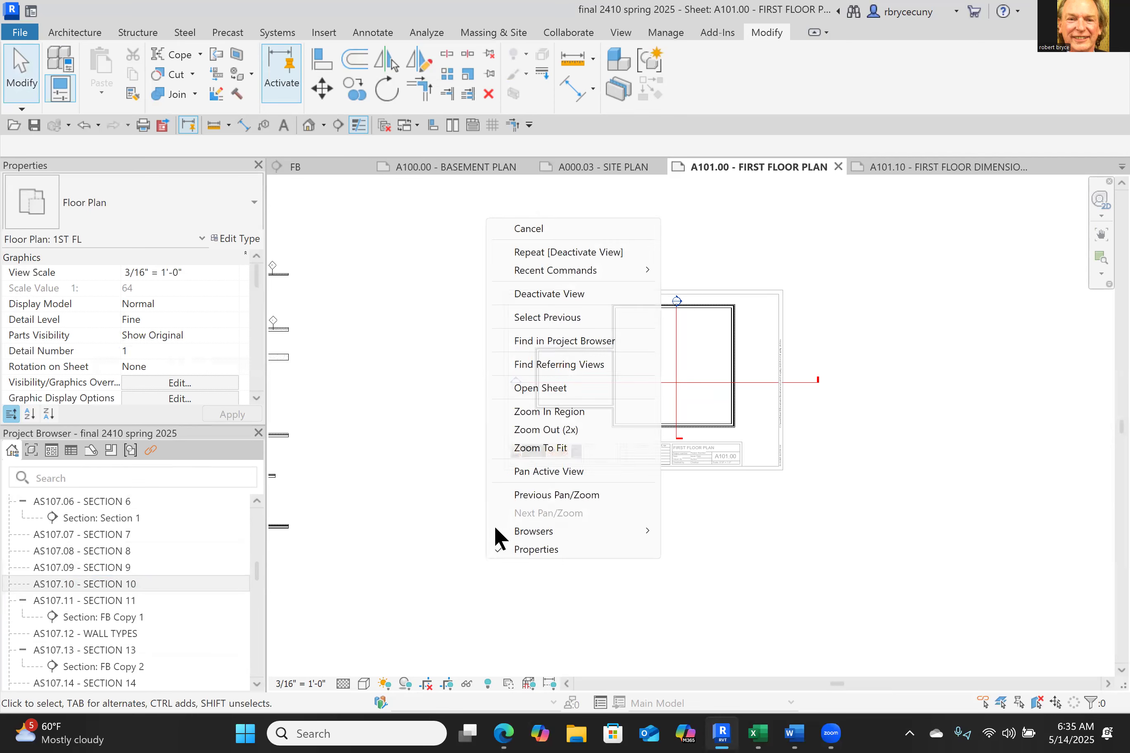
left_click(549, 295)
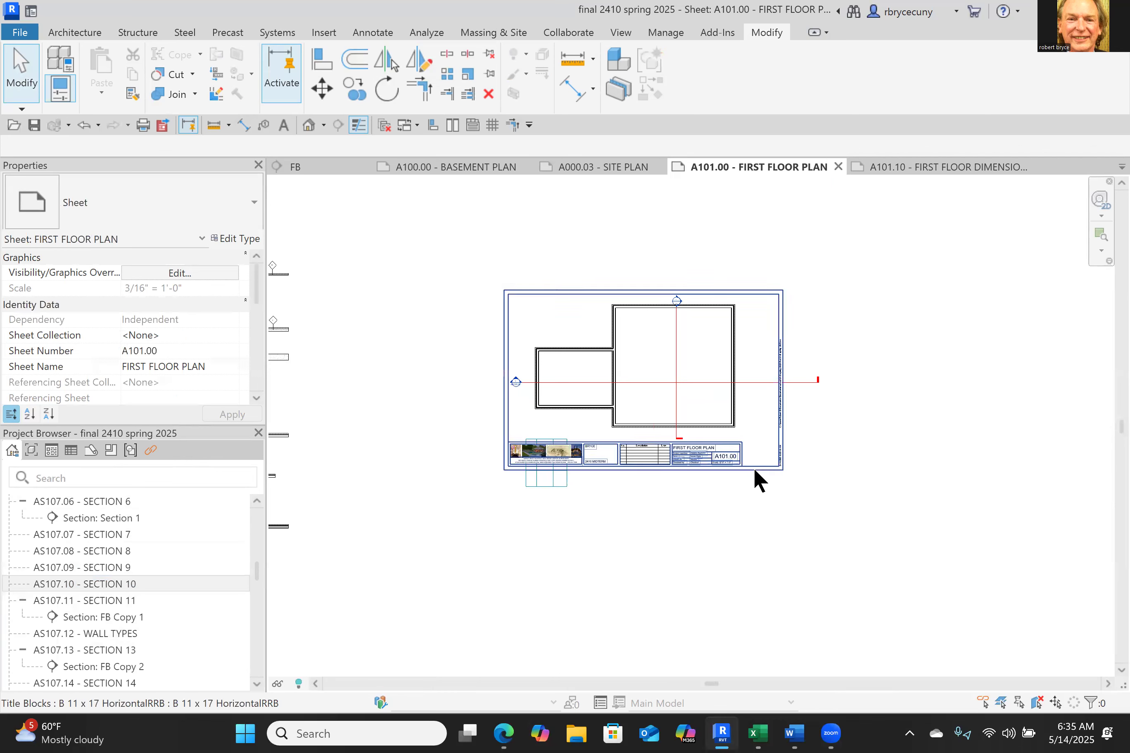
scroll(757, 480, "up", 2)
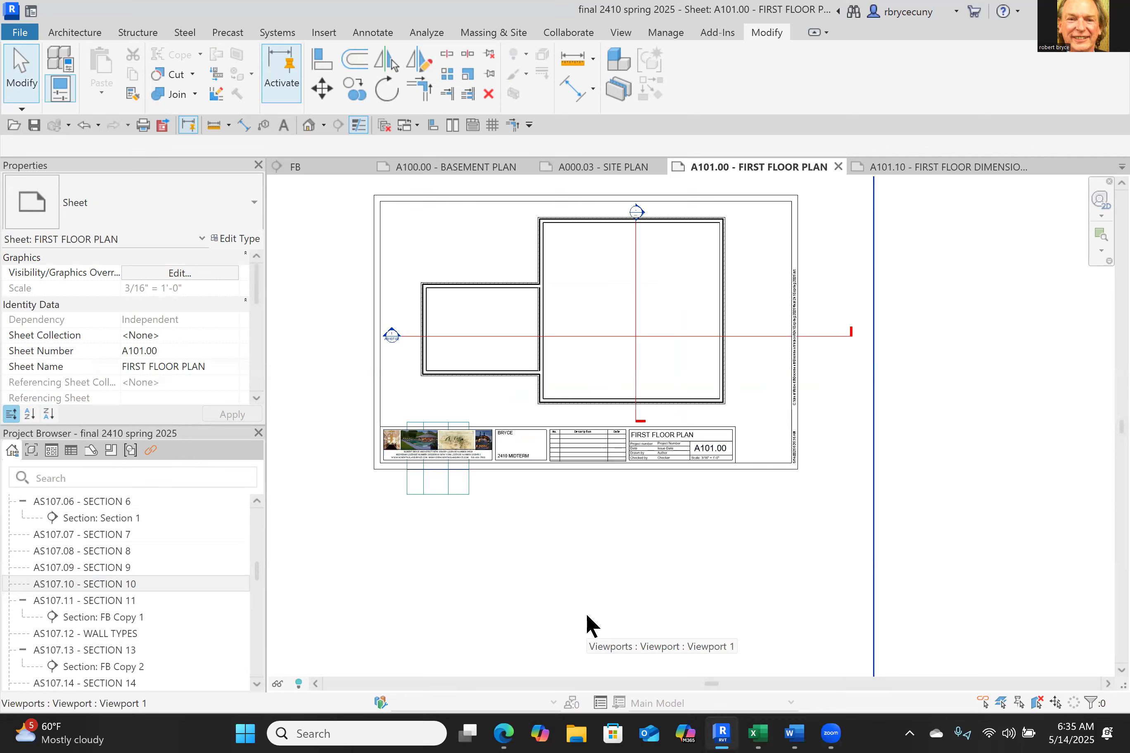
Step: Open sheet AS107.10 - SECTION 10 to check its contents and the list of section sheets, and close it again
double_click(107, 583)
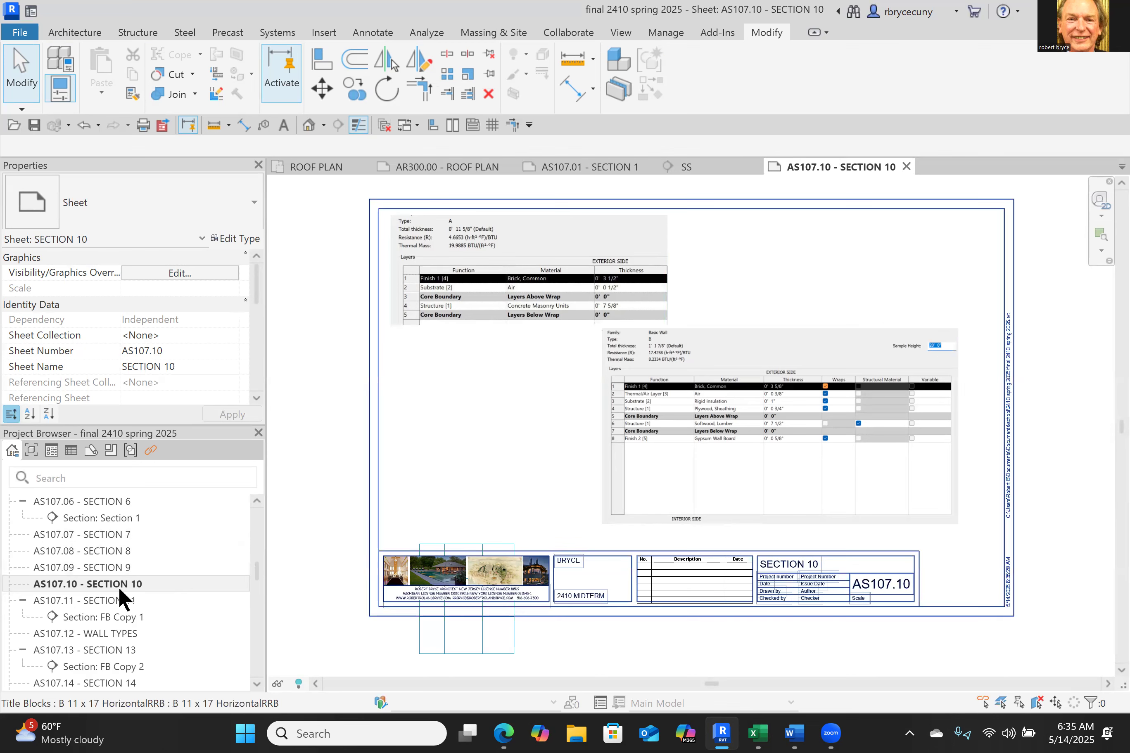
scroll(121, 597, "up", 10)
scroll(121, 590, "down", 10)
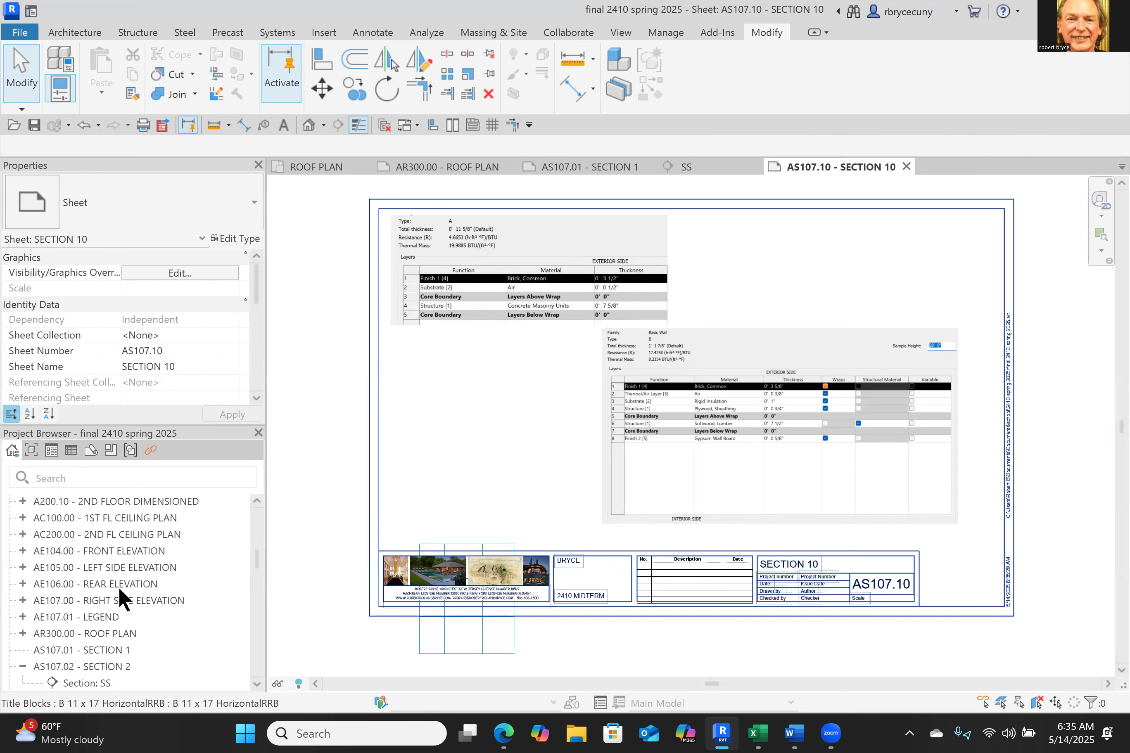
scroll(121, 597, "down", 10)
scroll(123, 607, "up", 8)
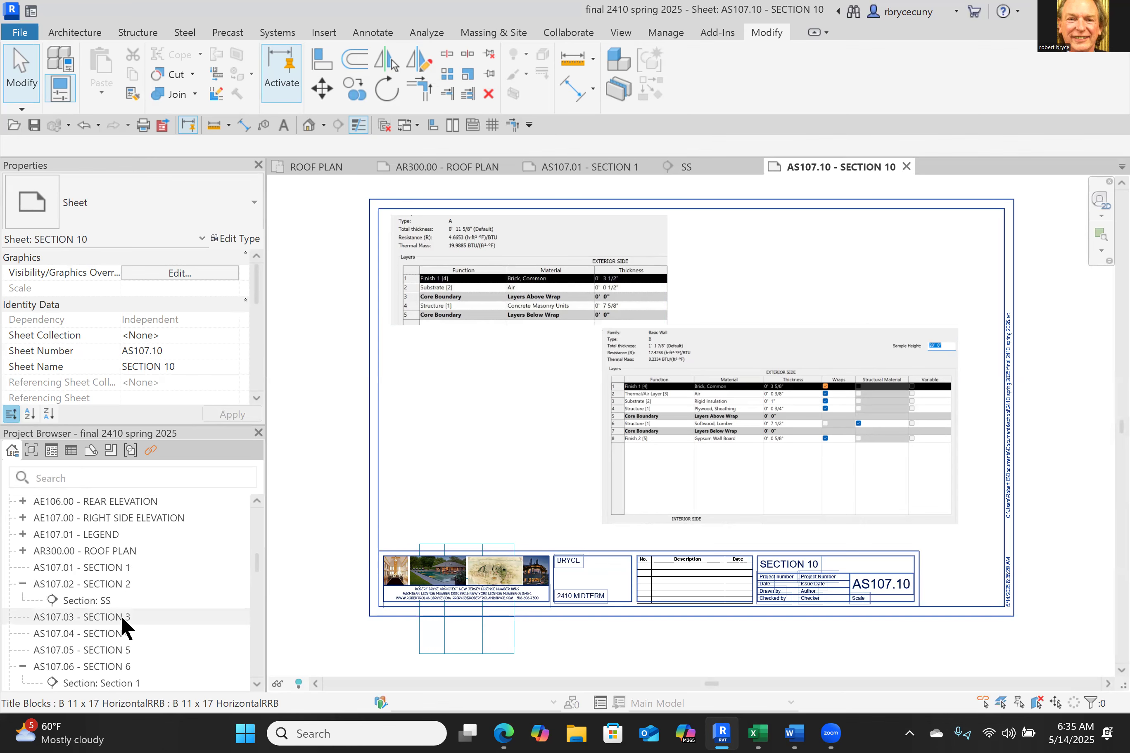
left_click(907, 166)
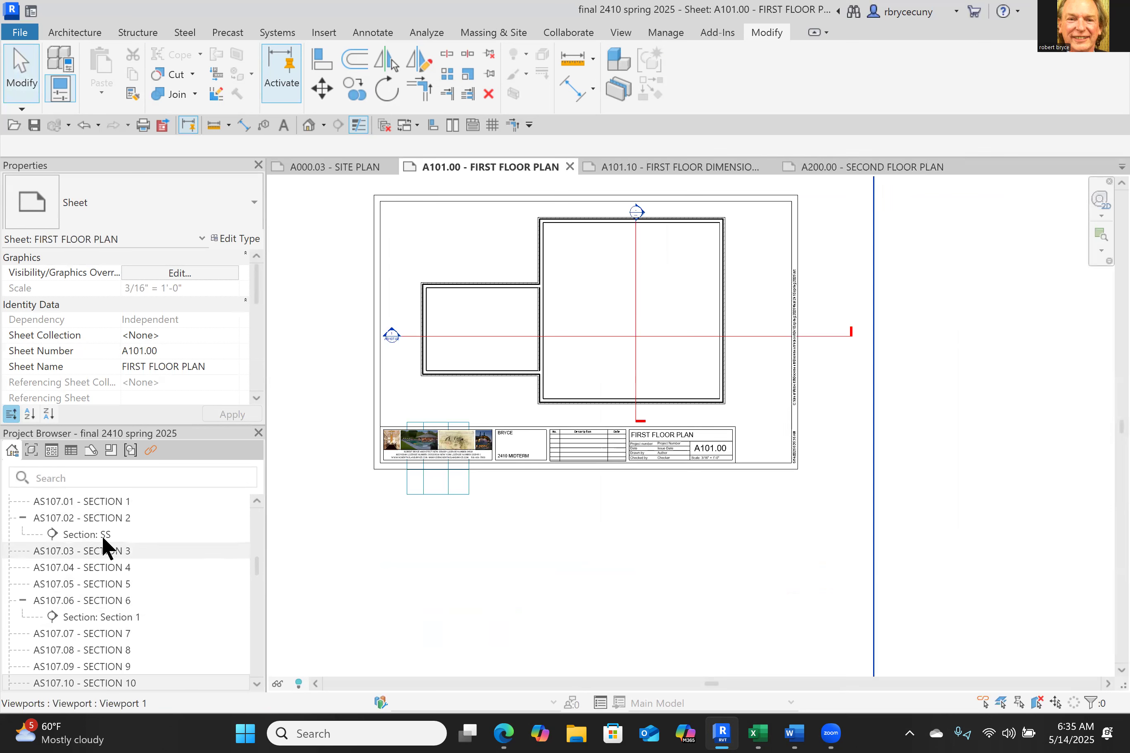
Step: Open sheet AS107.01 - SECTION 1 and place the FB building section on it
double_click(107, 501)
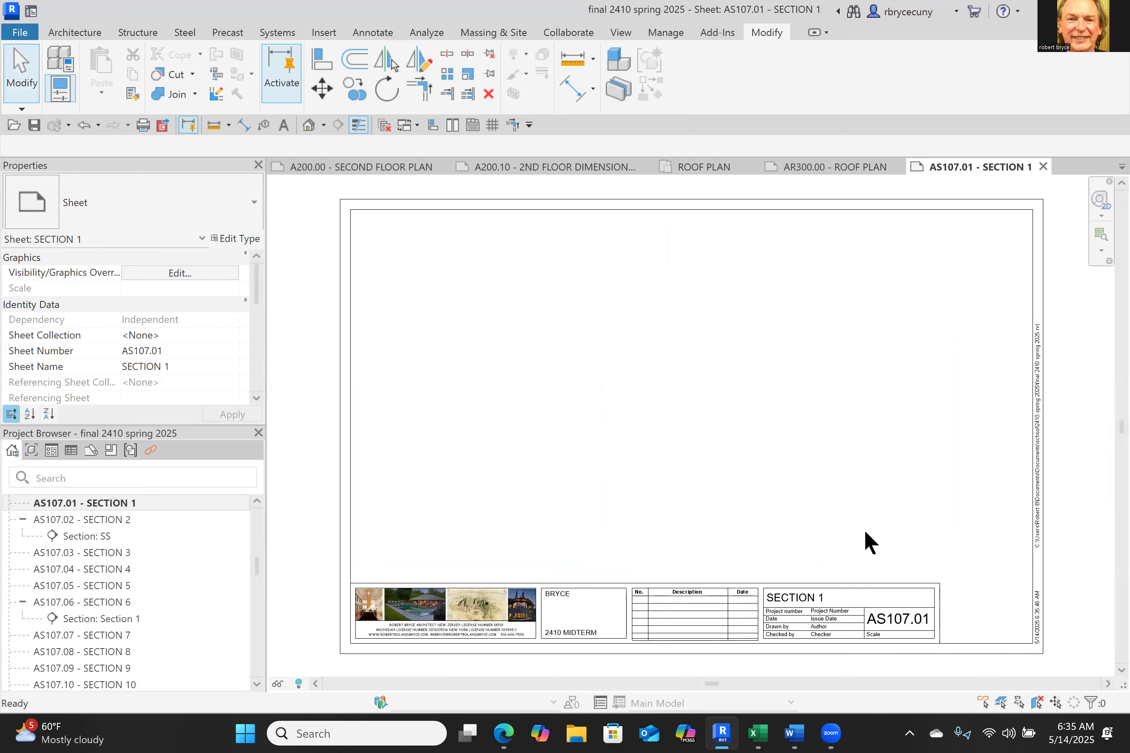
scroll(148, 325, "down", 2)
scroll(148, 325, "up", 2)
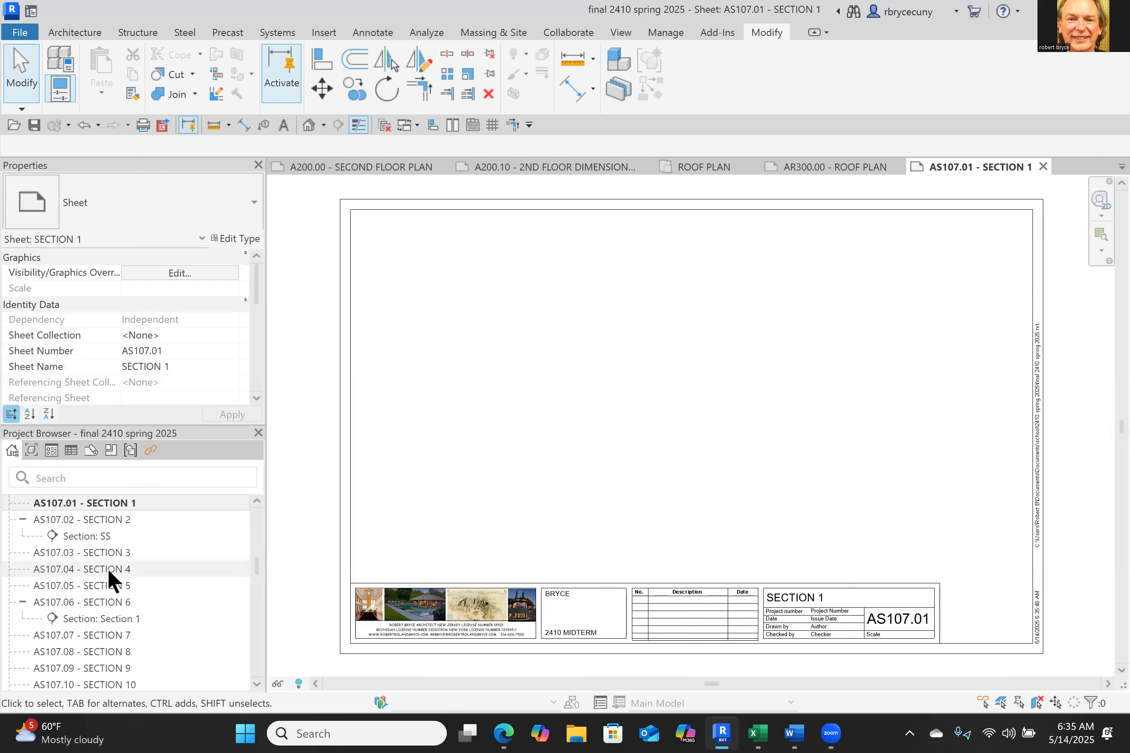
scroll(109, 588, "up", 8)
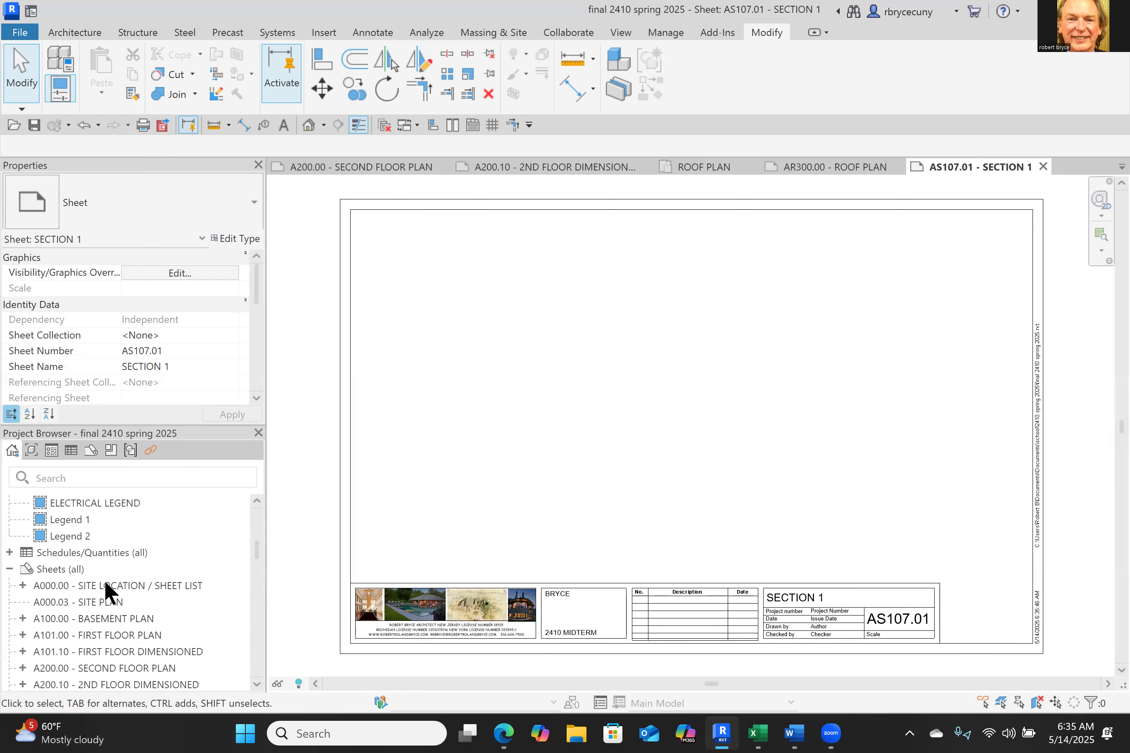
scroll(106, 589, "up", 4)
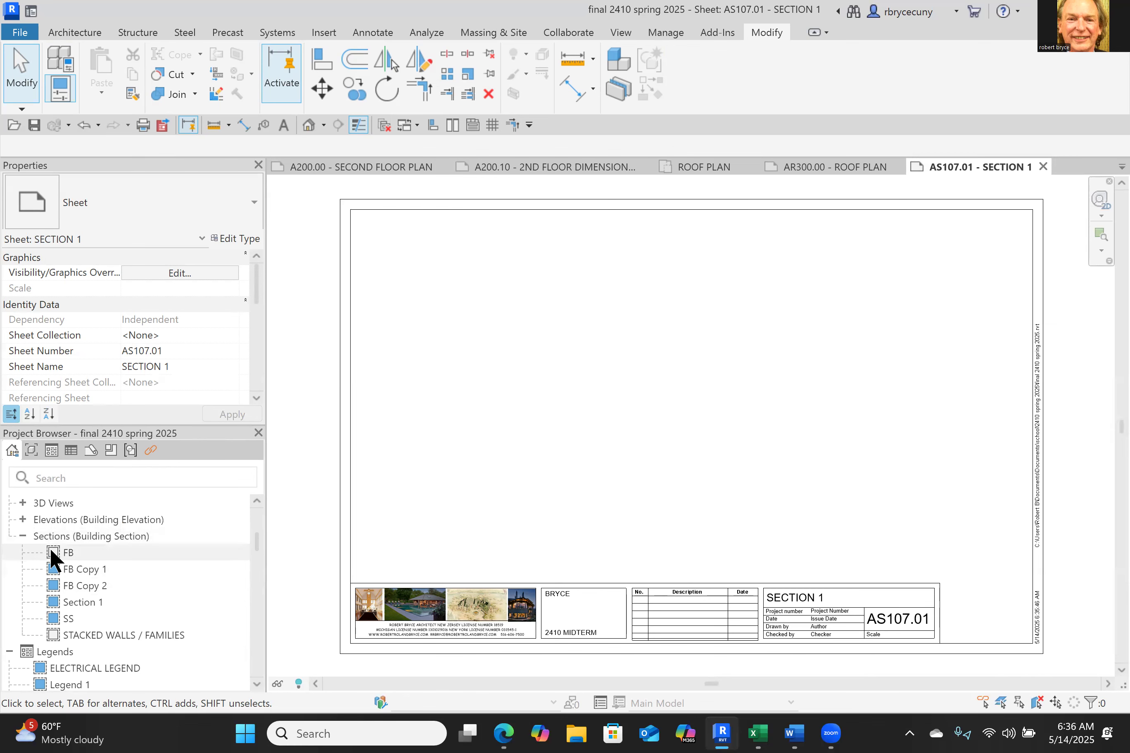
left_click_drag(53, 558, 343, 547)
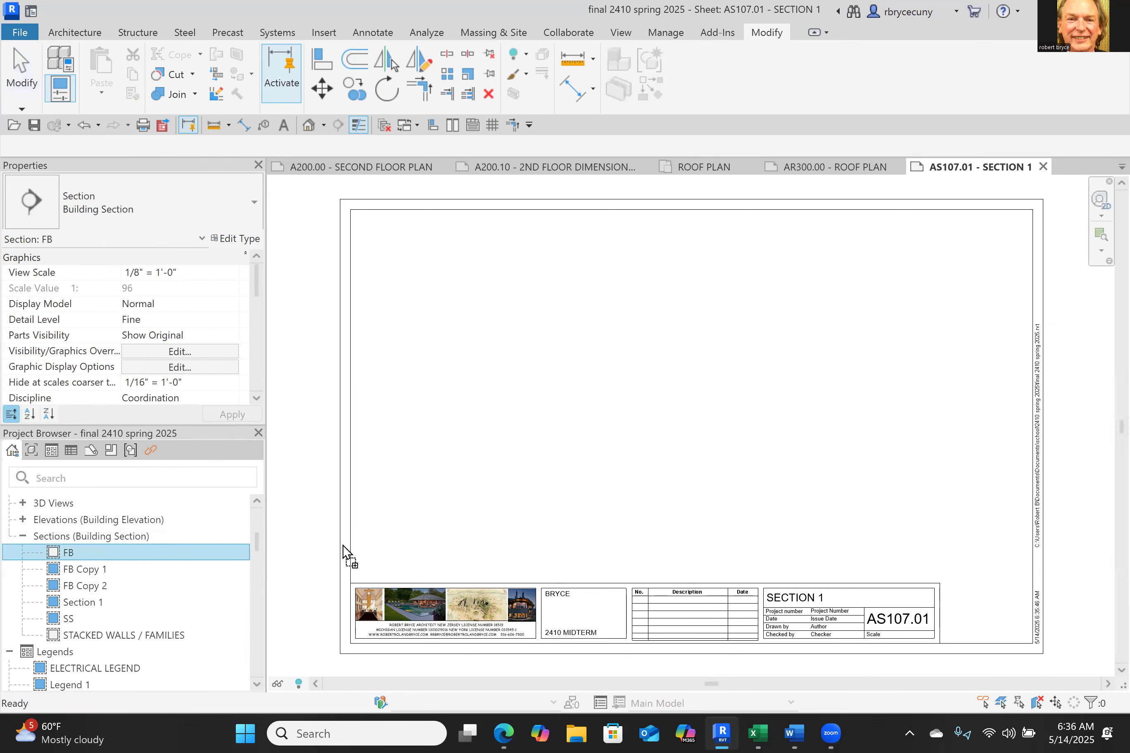
left_click(661, 417)
scroll(661, 417, "down", 3)
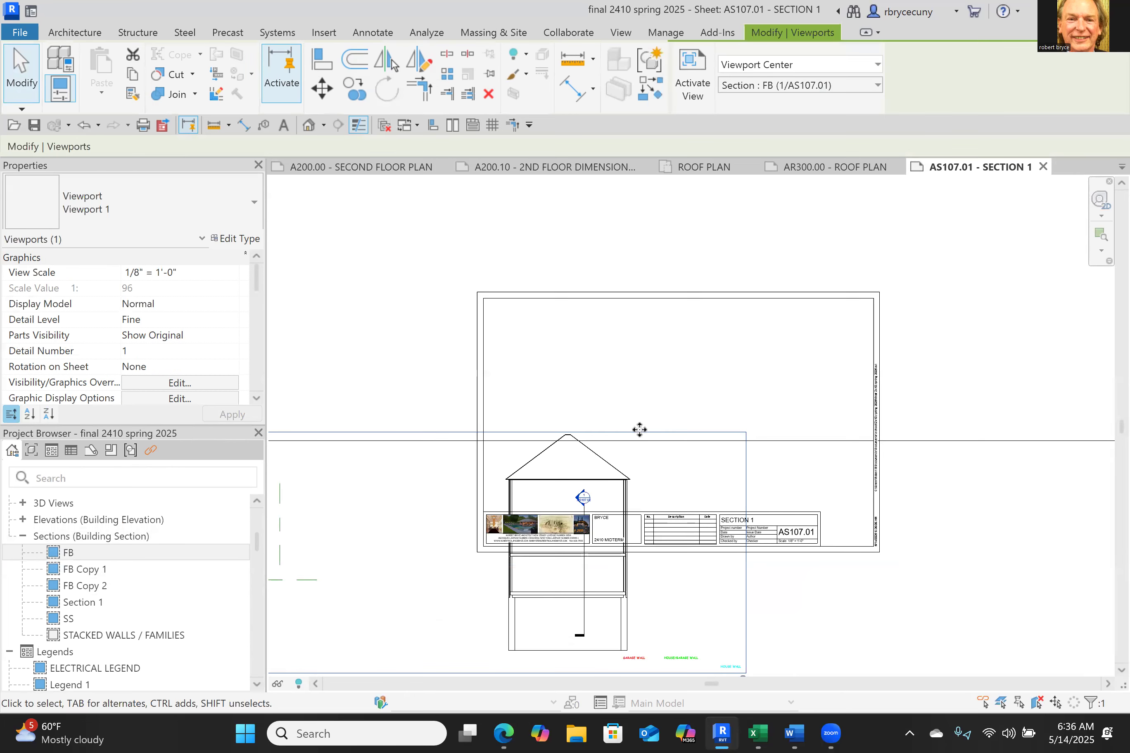
Step: Move the FB viewport so the building section lies within the sheet border, and inspect its fit against the title block
left_click_drag(707, 331, 716, 323)
left_click_drag(698, 398, 719, 372)
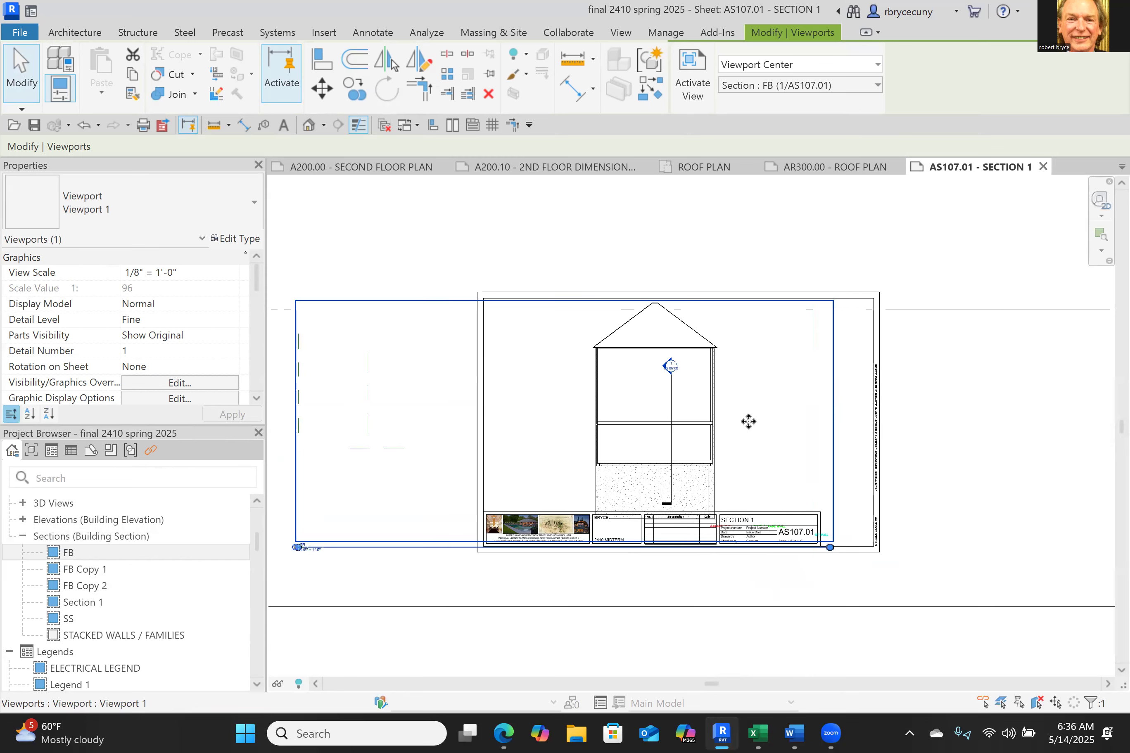
scroll(702, 520, "up", 5)
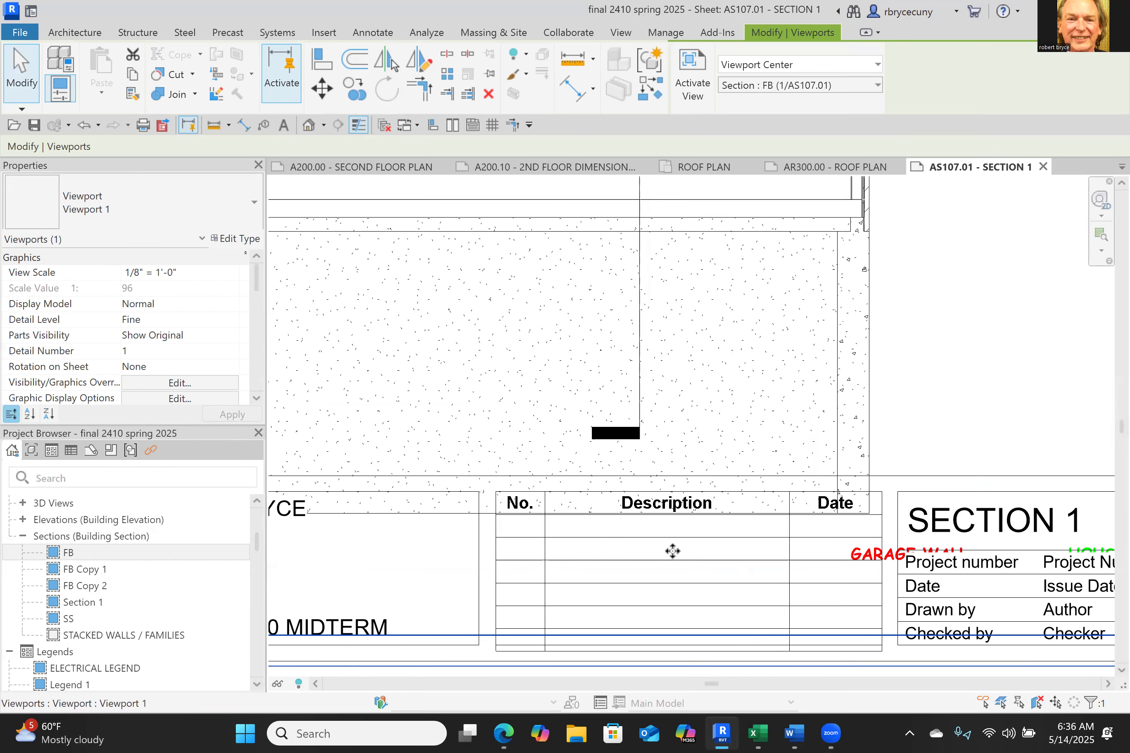
scroll(672, 551, "down", 6)
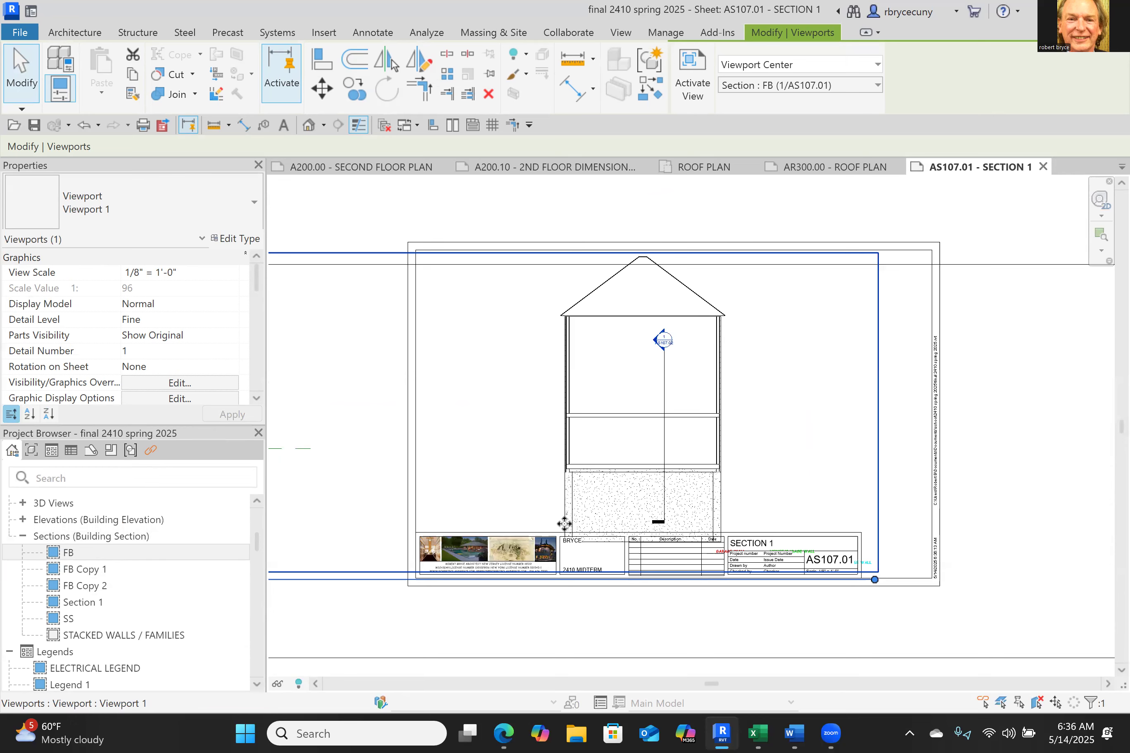
scroll(856, 570, "up", 4)
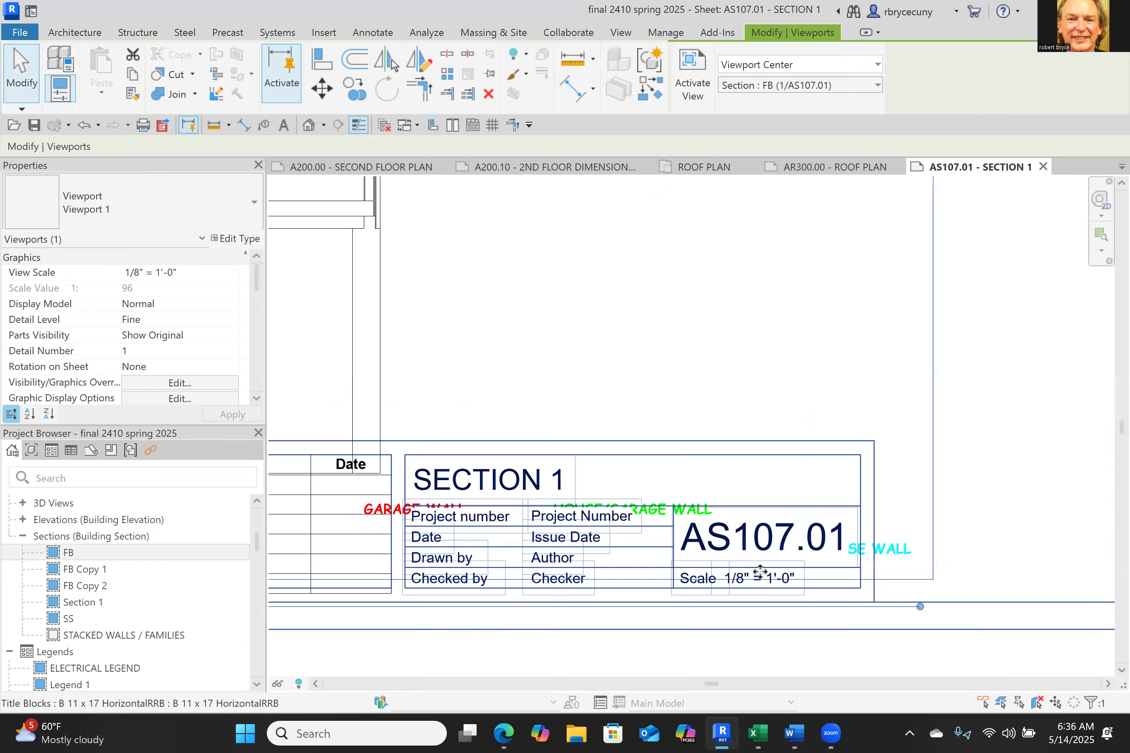
scroll(756, 568, "down", 2)
scroll(756, 567, "down", 3)
Step: Activate the FB section view on the sheet, set its scale to 3/32" = 1'-0", and deactivate the view
right_click(517, 418)
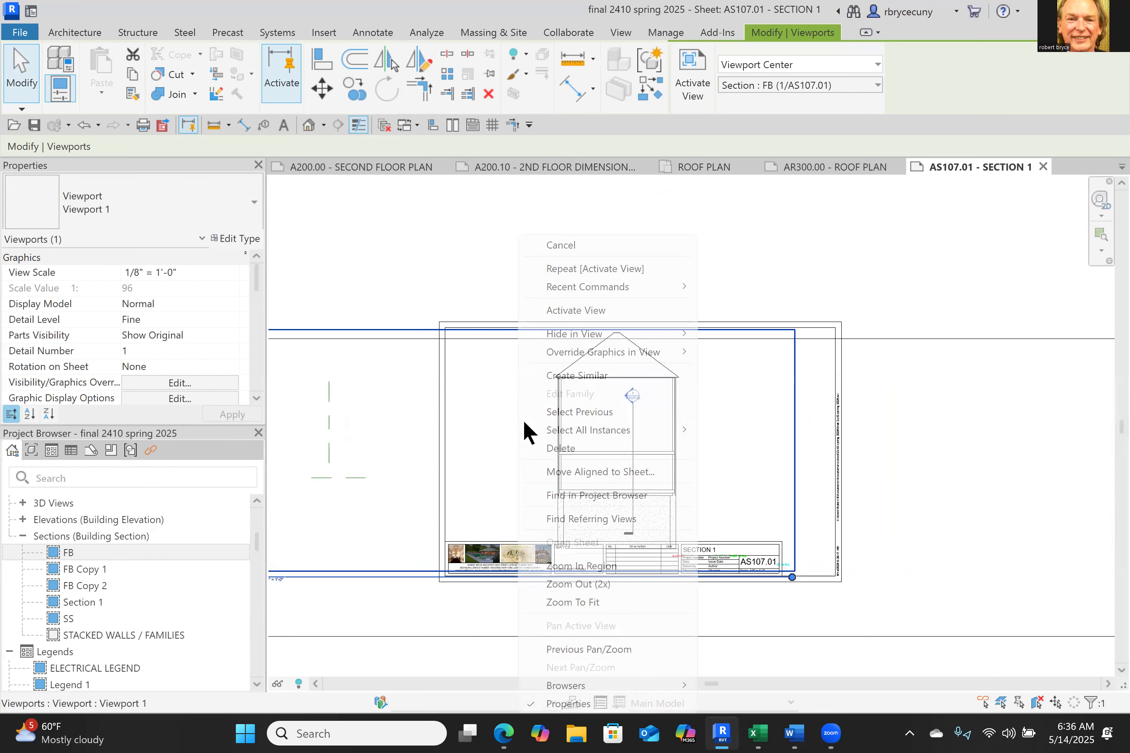
left_click(583, 311)
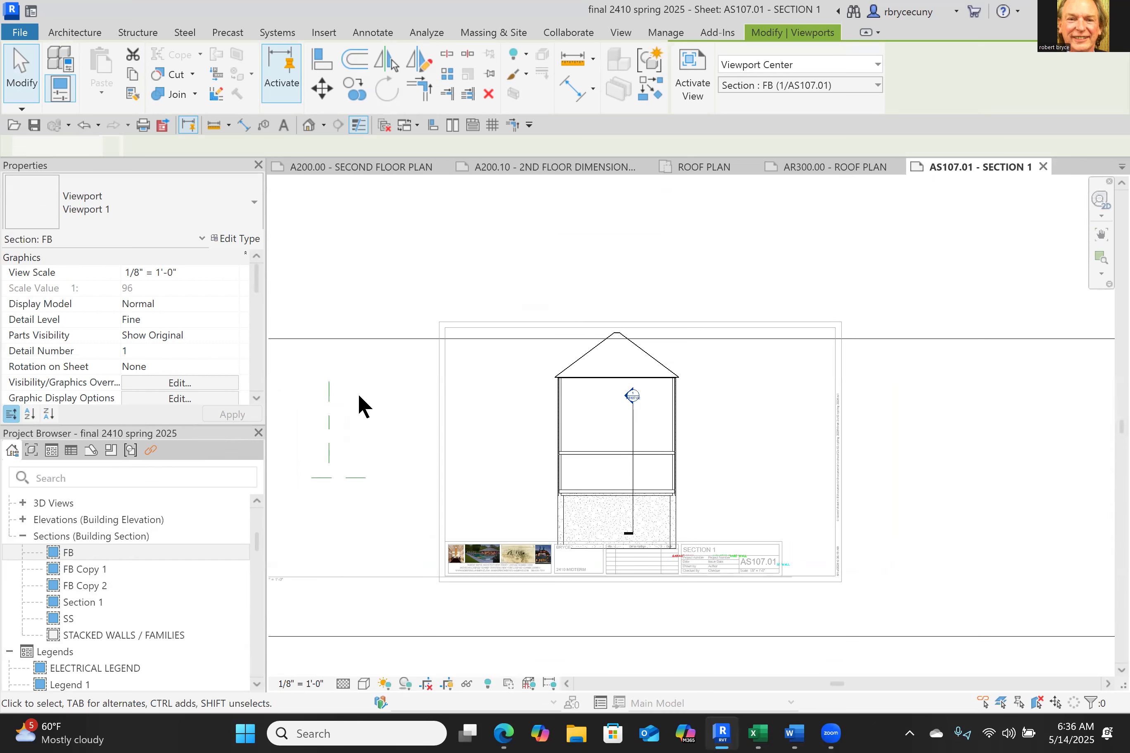
left_click(294, 683)
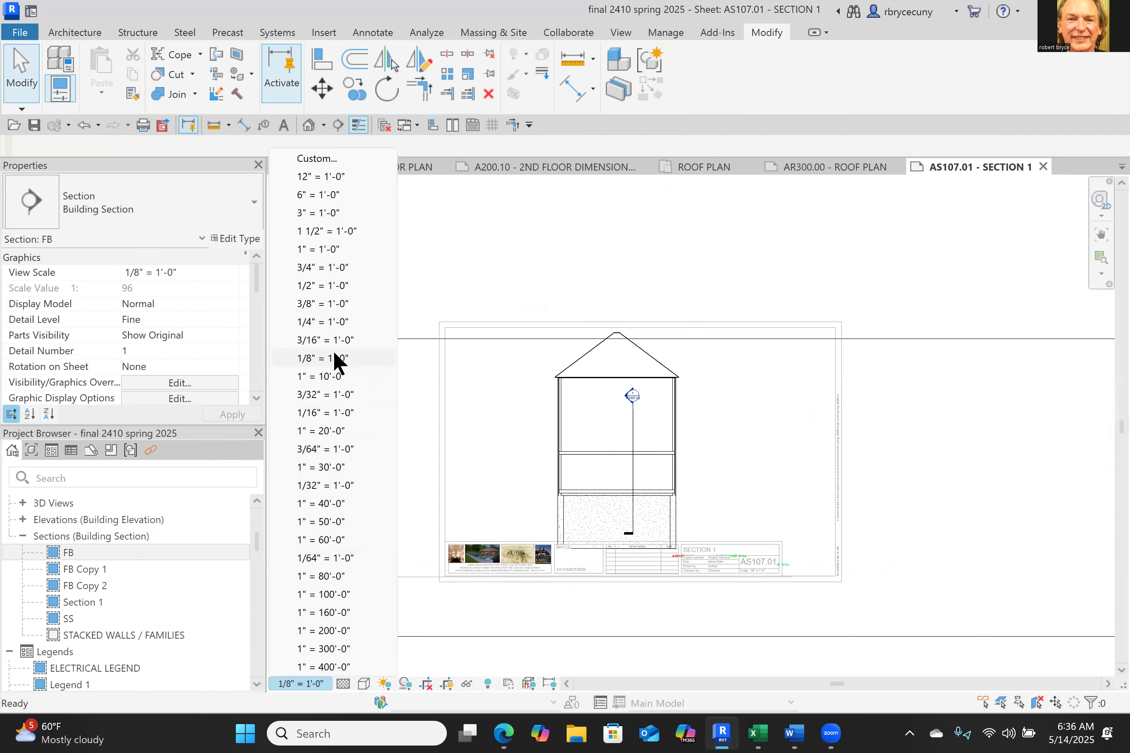
left_click(315, 394)
right_click(631, 464)
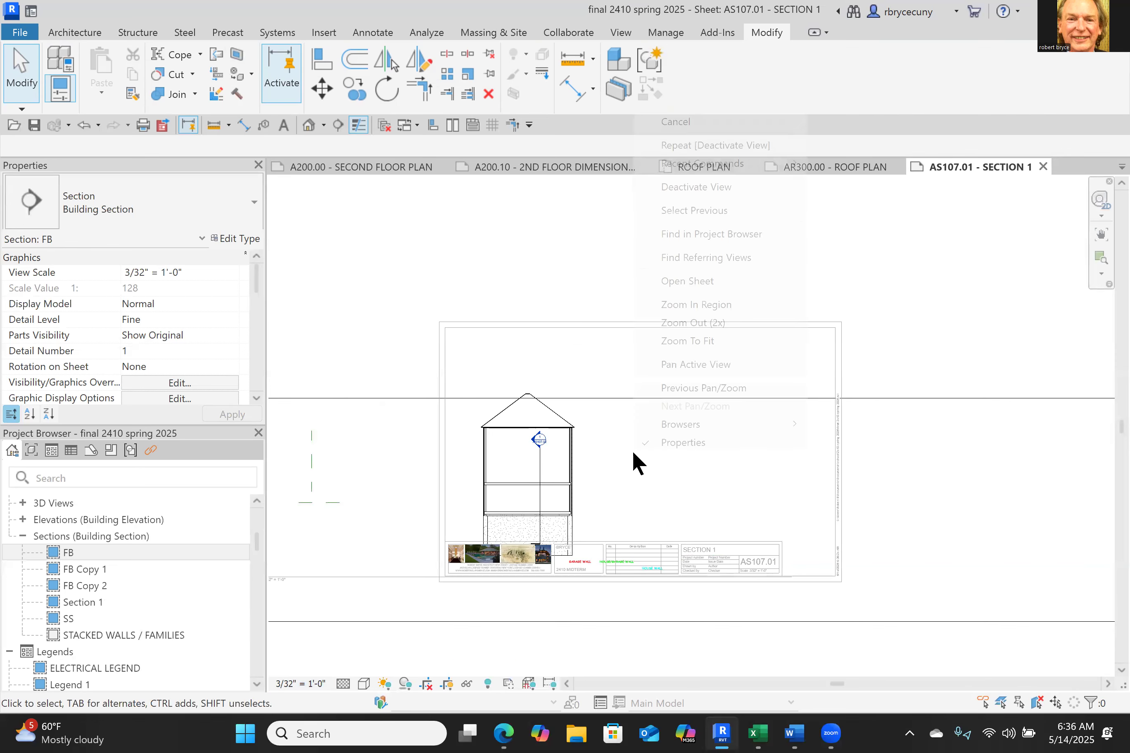
left_click(695, 179)
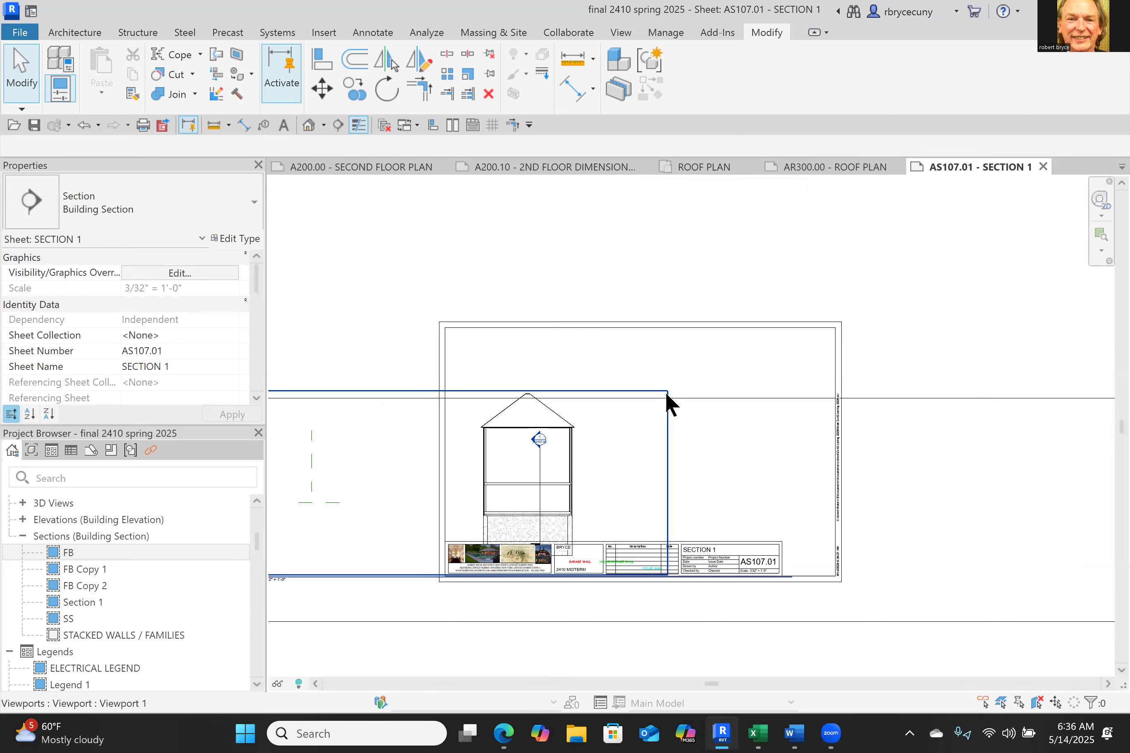
Step: Move the FB viewport so the building section and wall labels sit inside the sheet border above the title block
left_click_drag(627, 408, 670, 353)
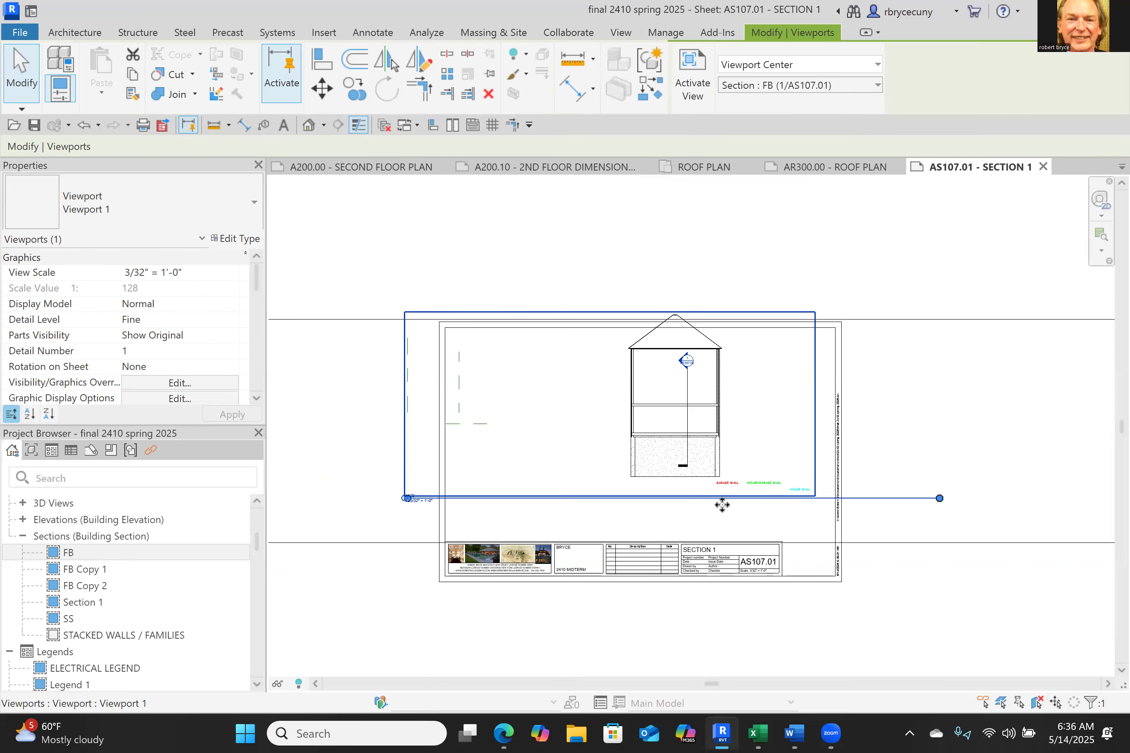
key("Down")
key("Down")
key("Down")
key("Down")
key("Down")
key("Down")
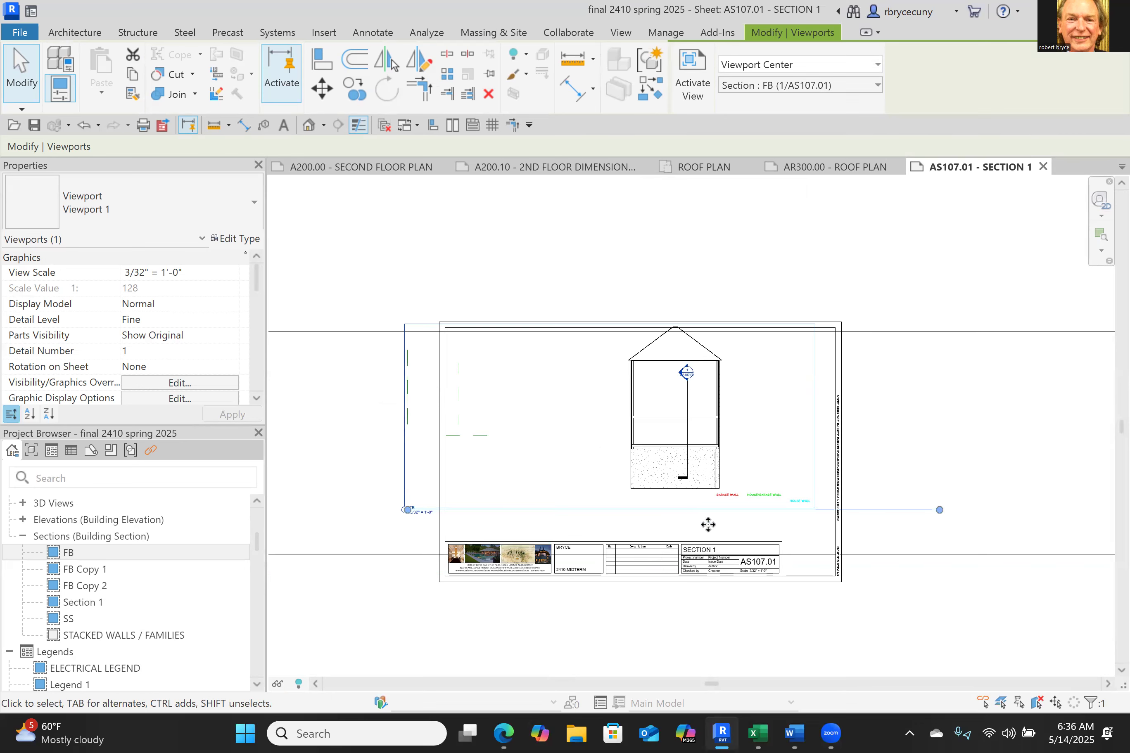
left_click(649, 608)
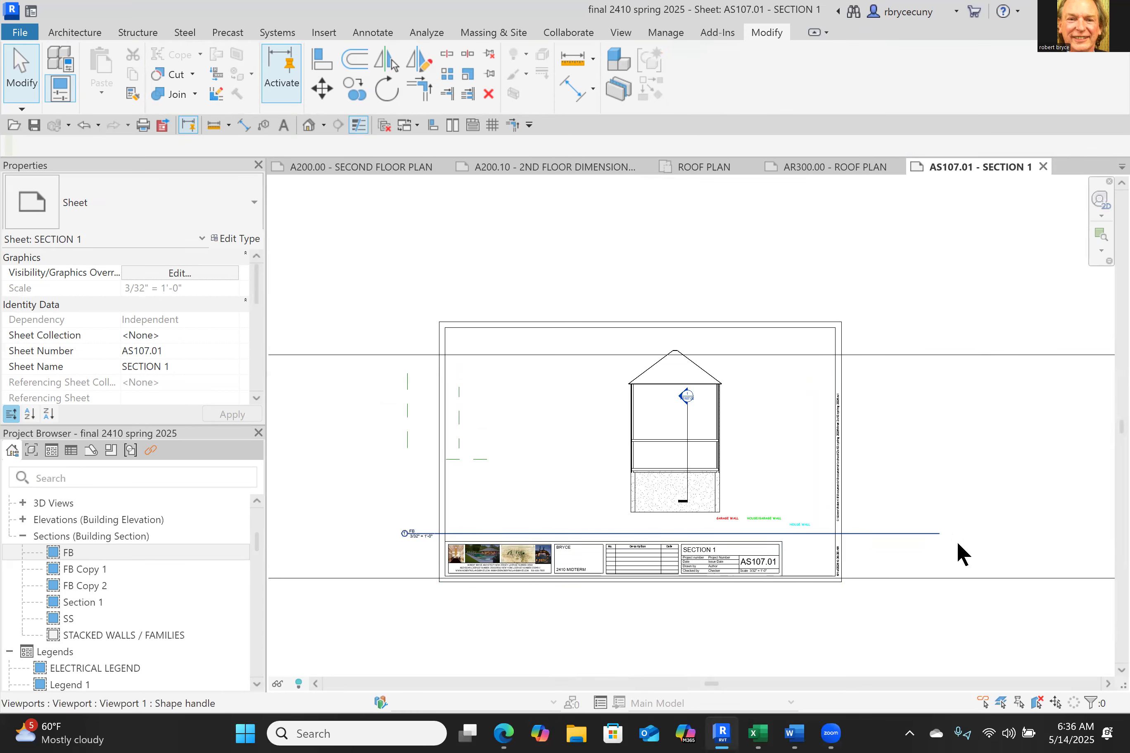
Step: Shorten the FB viewport's title line and move the view title inside the sheet border, just above the title block
left_click(677, 405)
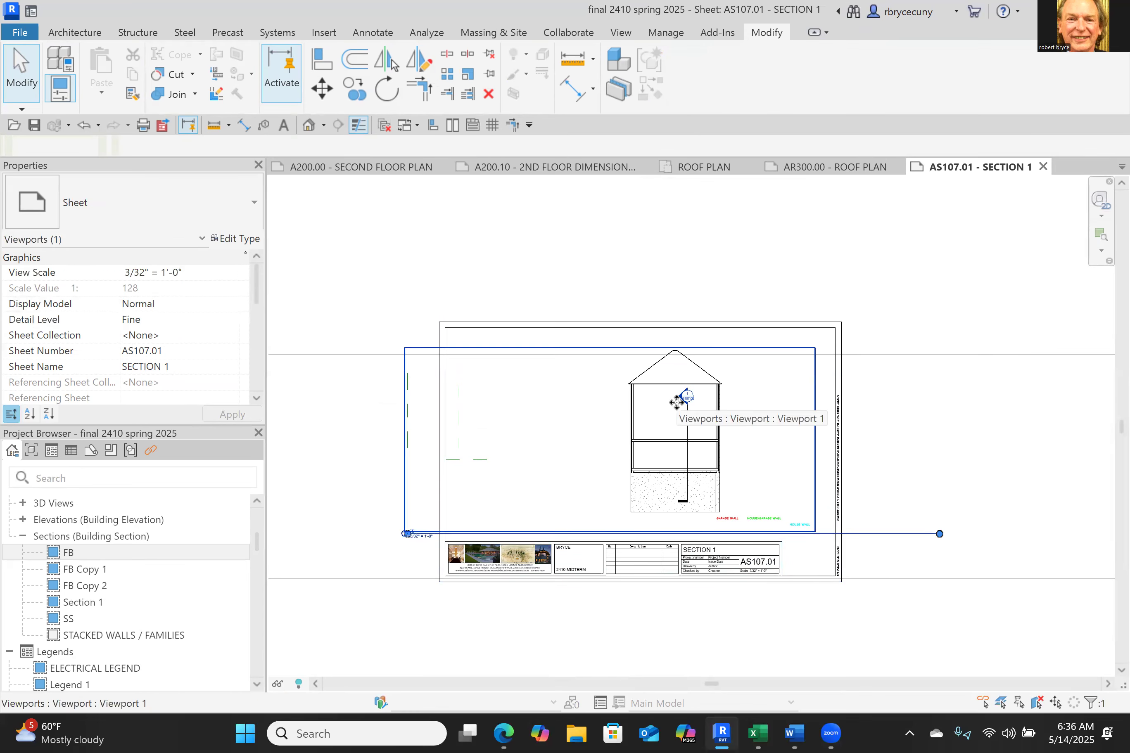
left_click_drag(667, 531, 480, 537)
scroll(402, 531, "up", 3)
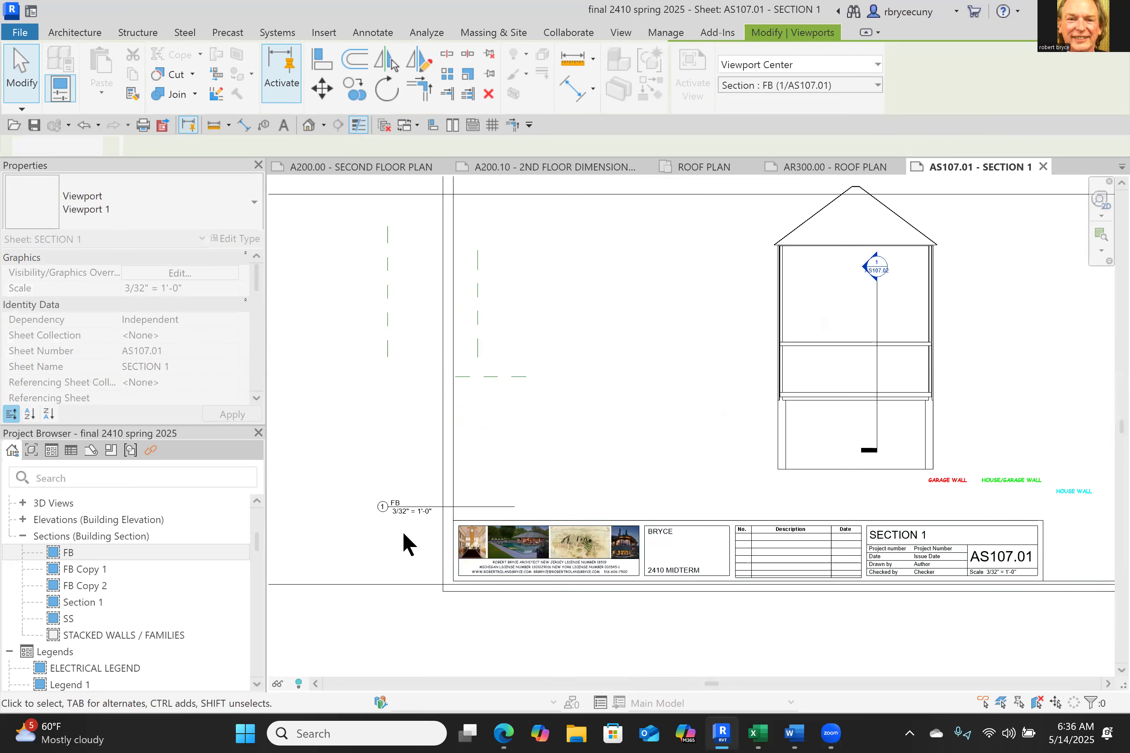
key("Escape")
scroll(414, 520, "up", 4)
left_click_drag(652, 465, 785, 457)
Step: Activate the FB section view and pull the right edge of its crop region in to just inside the sheet border
scroll(784, 458, "down", 6)
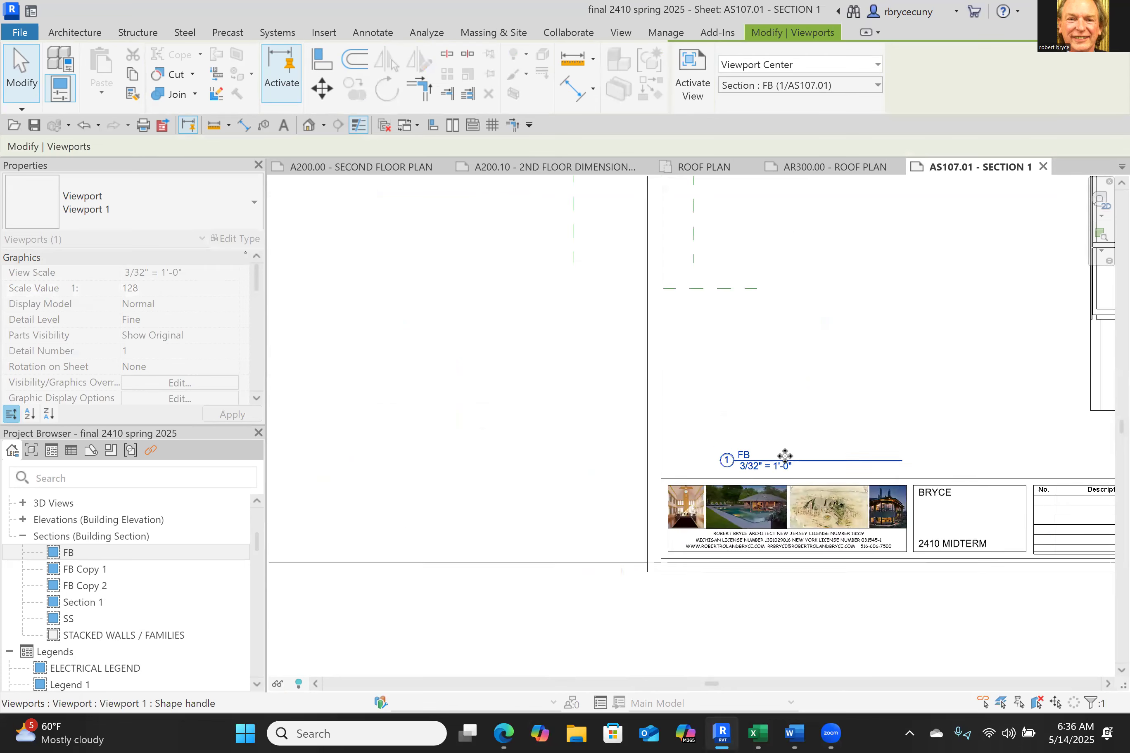
middle_click_drag(678, 552, 604, 523)
middle_click_drag(786, 574, 643, 553)
scroll(659, 546, "down", 2)
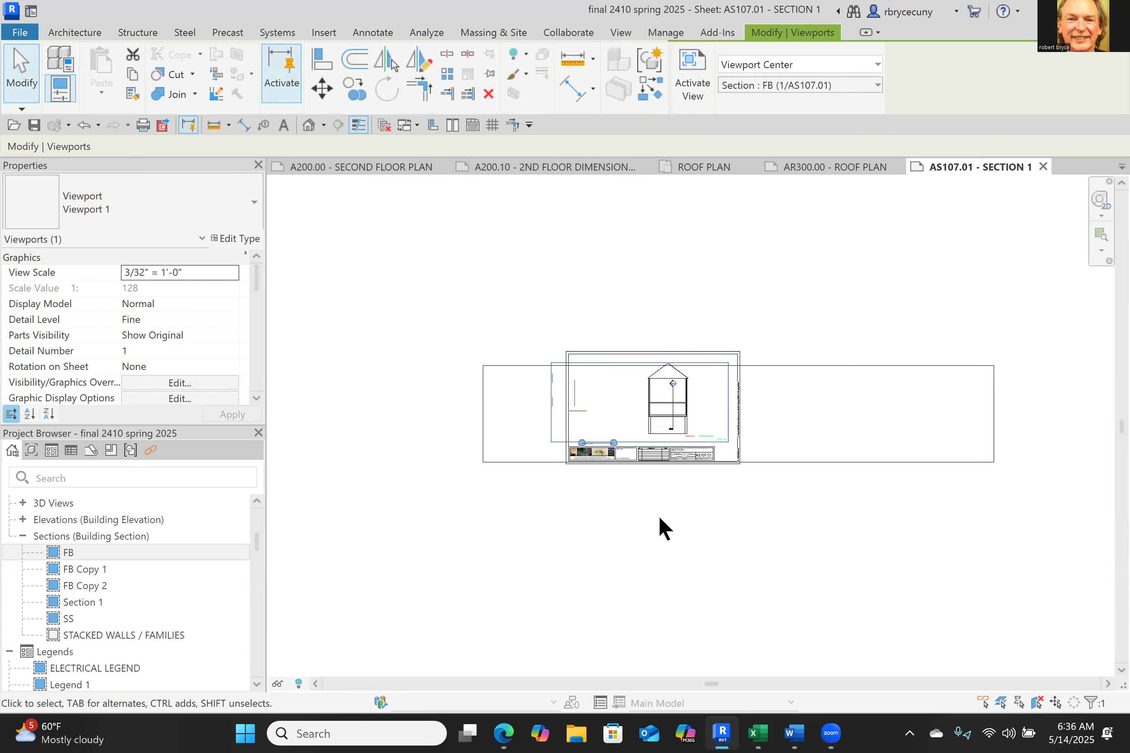
right_click(795, 401)
left_click(849, 311)
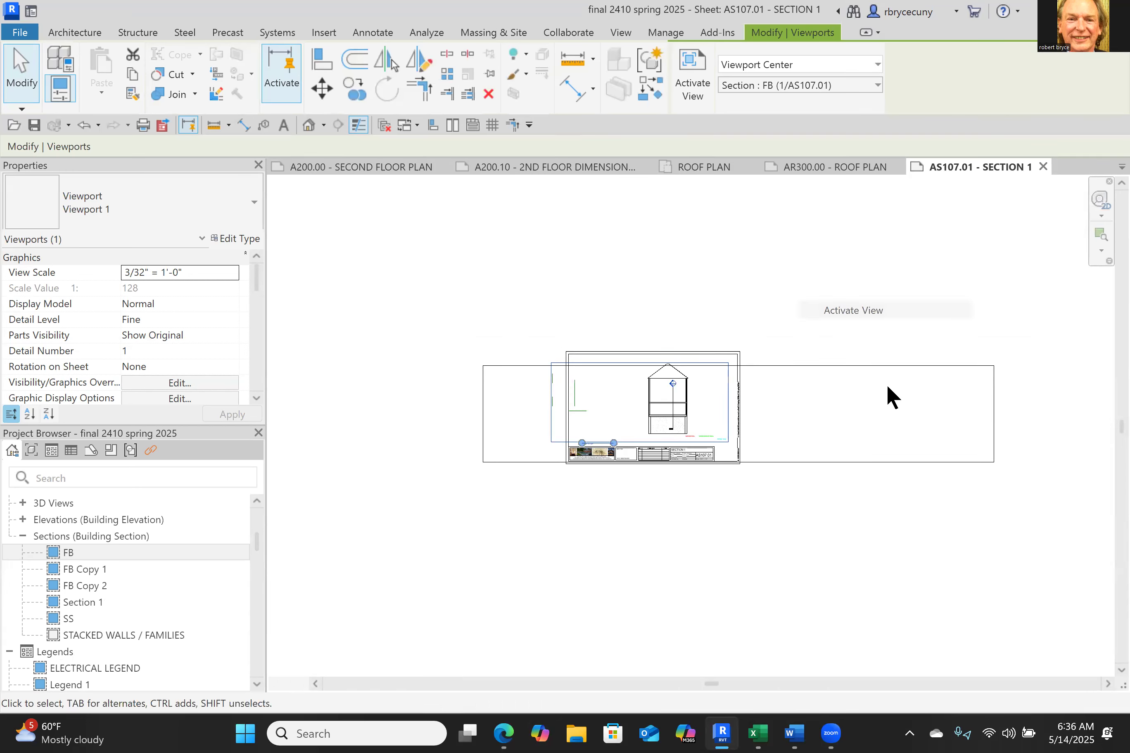
left_click(872, 461)
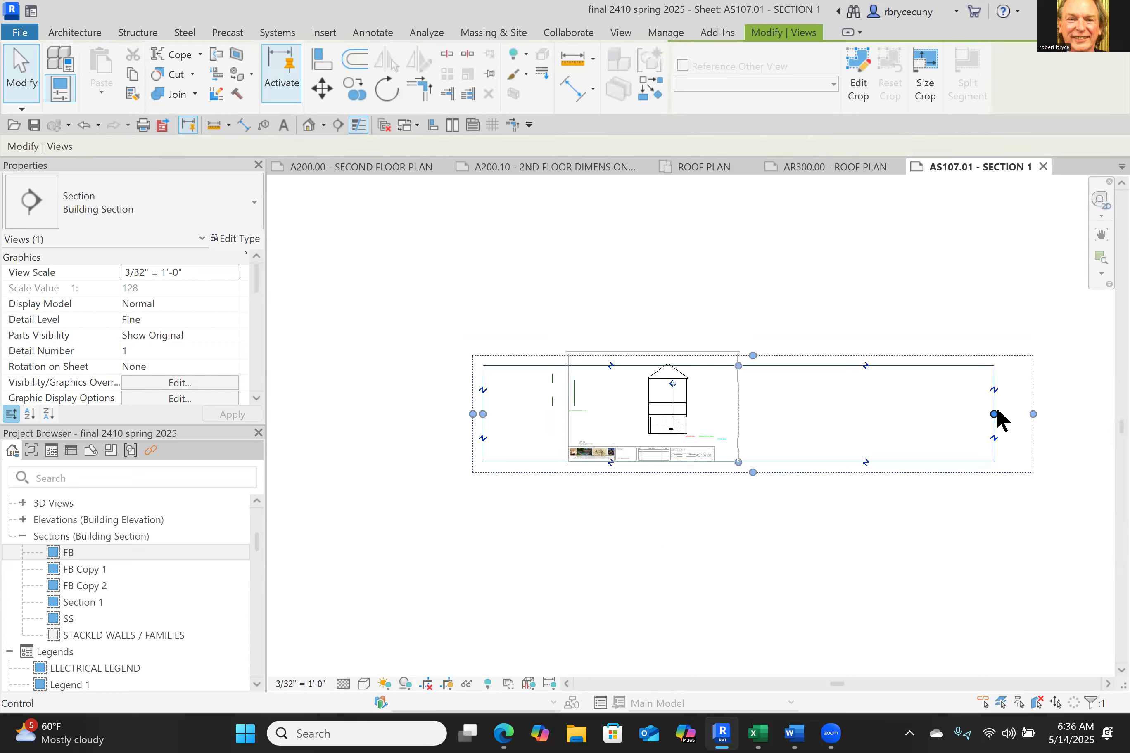
left_click_drag(1032, 412, 726, 410)
left_click_drag(992, 412, 726, 421)
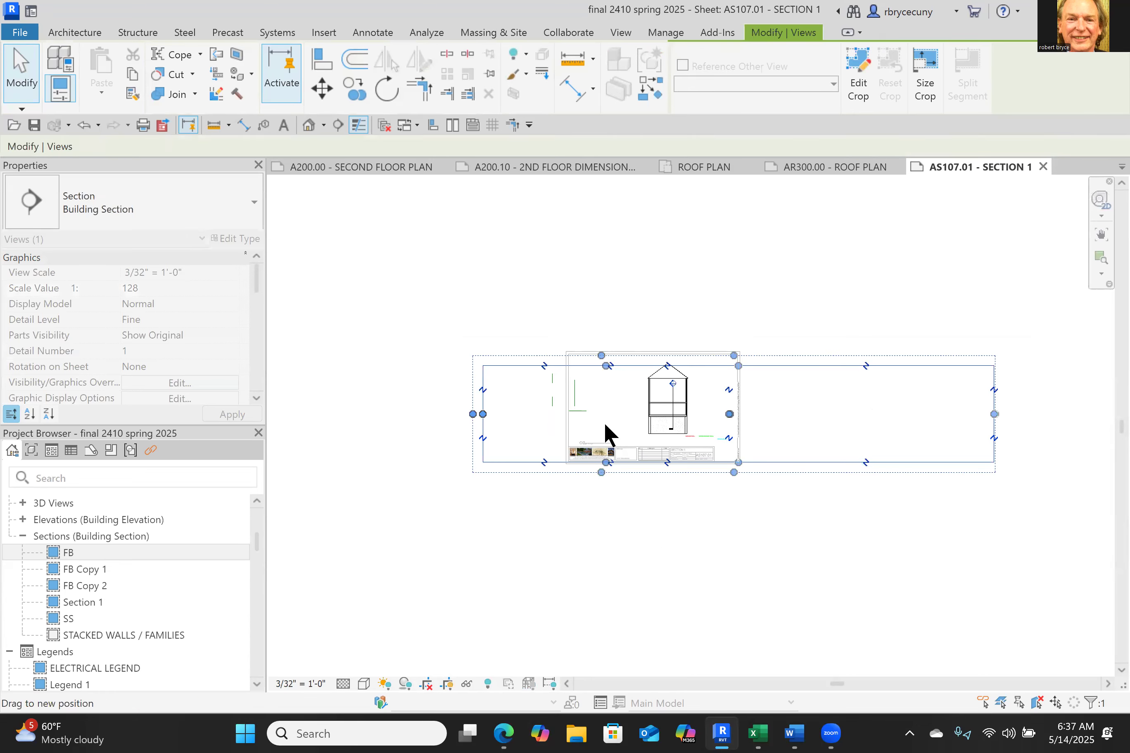
Step: Bring the FB crop region's left and bottom edges inside the sheet border and raise its top edge slightly above the roof ridge
left_click_drag(484, 415, 569, 418)
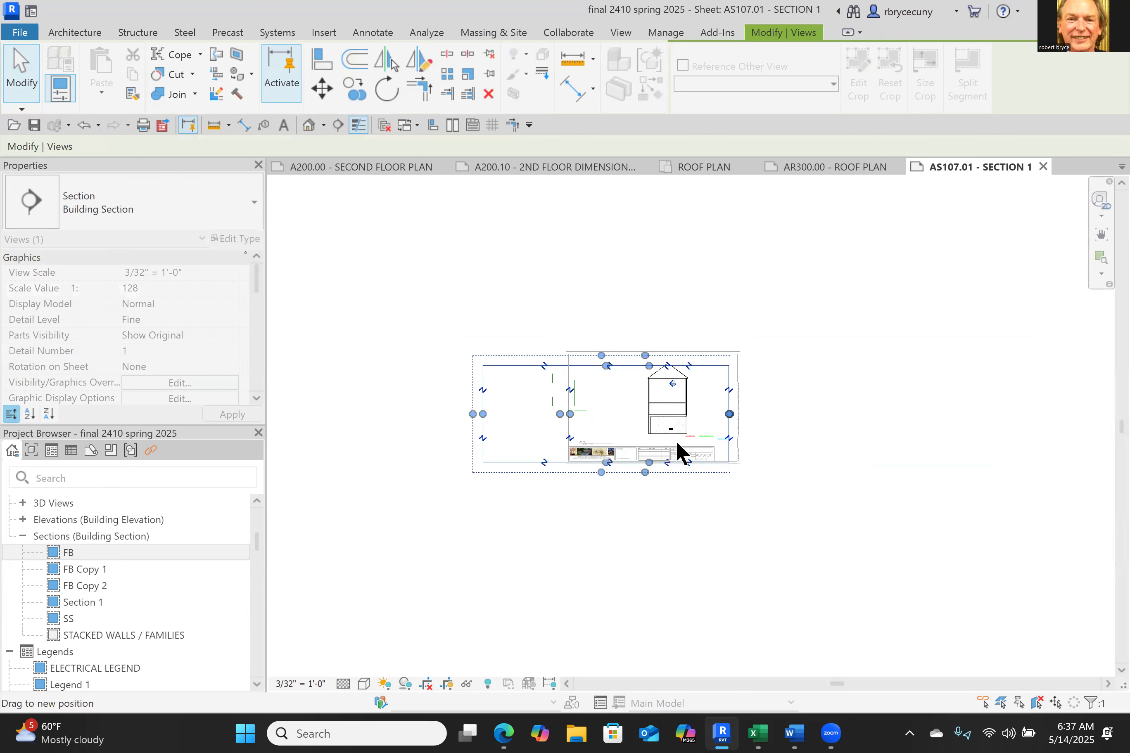
left_click_drag(655, 462, 655, 449)
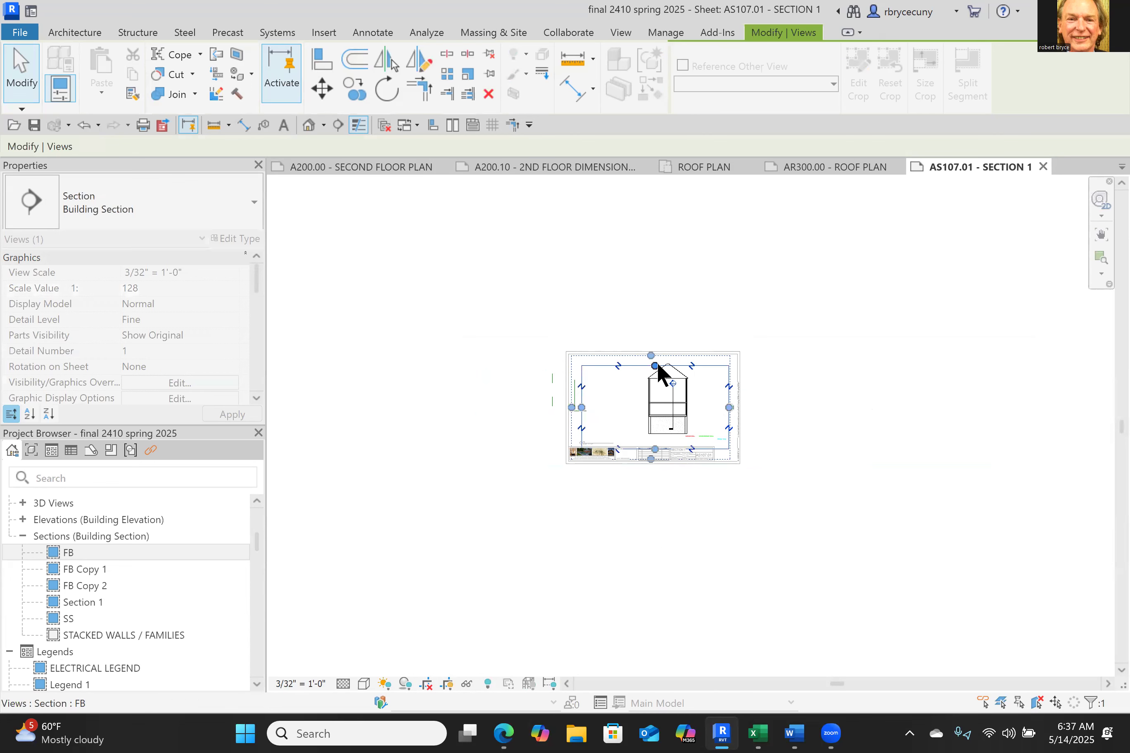
left_click_drag(655, 366, 655, 361)
left_click(776, 468)
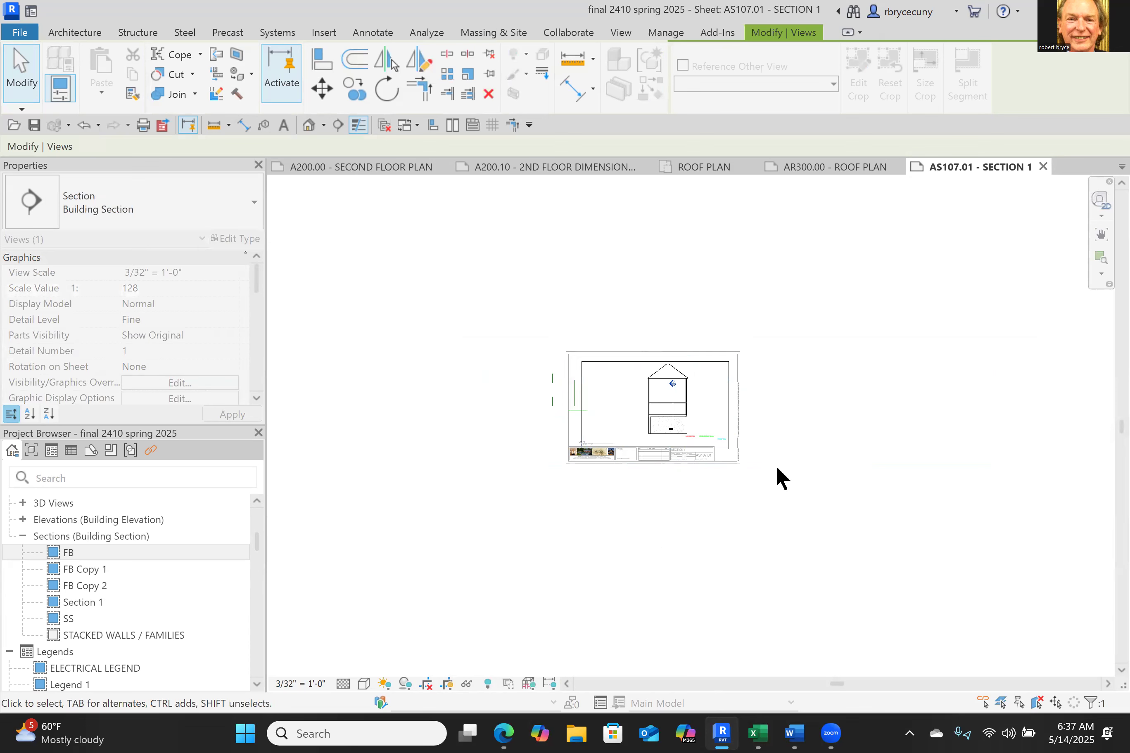